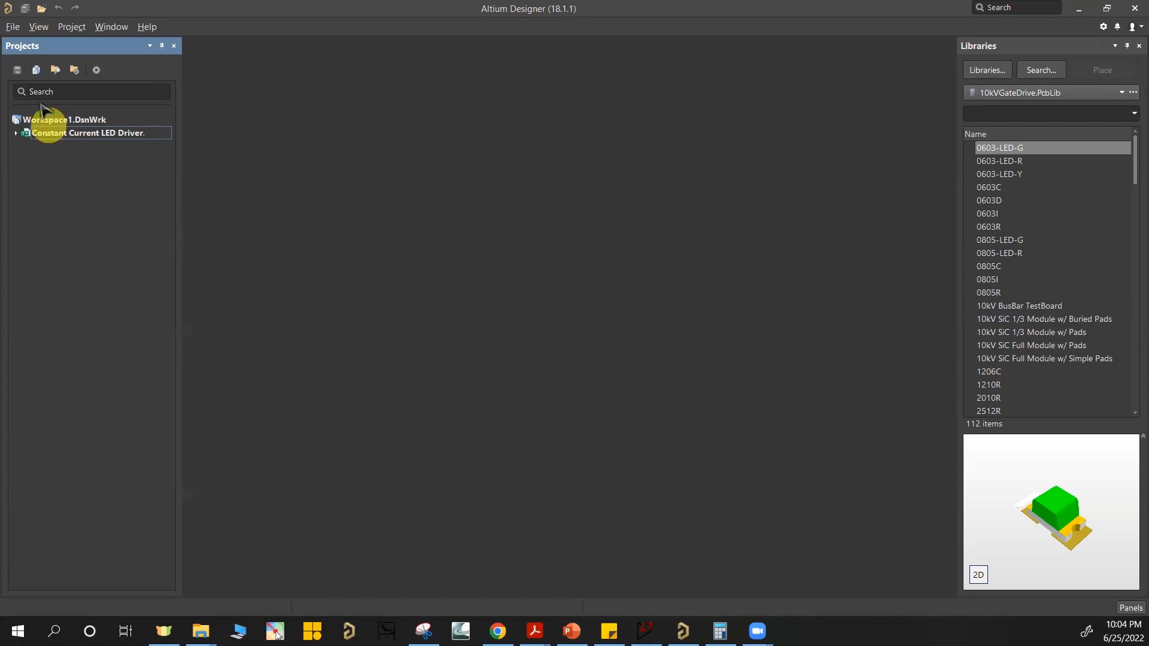
# Step: Create a new PCB project in the workspace
pyautogui.click(13, 28)
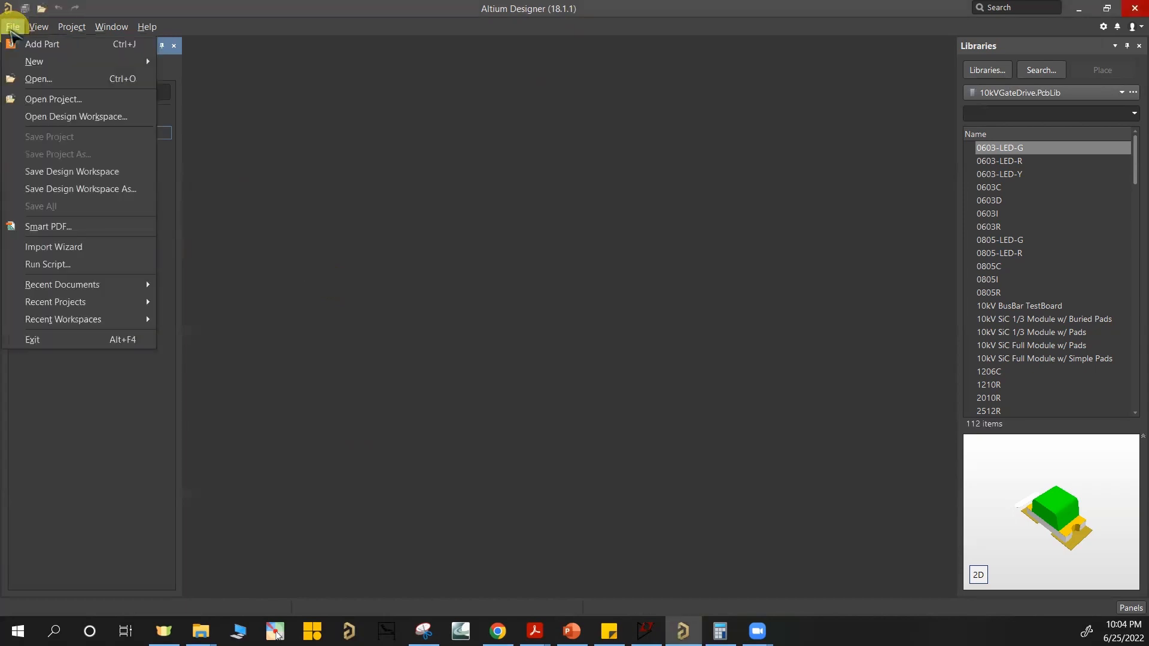
pyautogui.moveTo(56, 63)
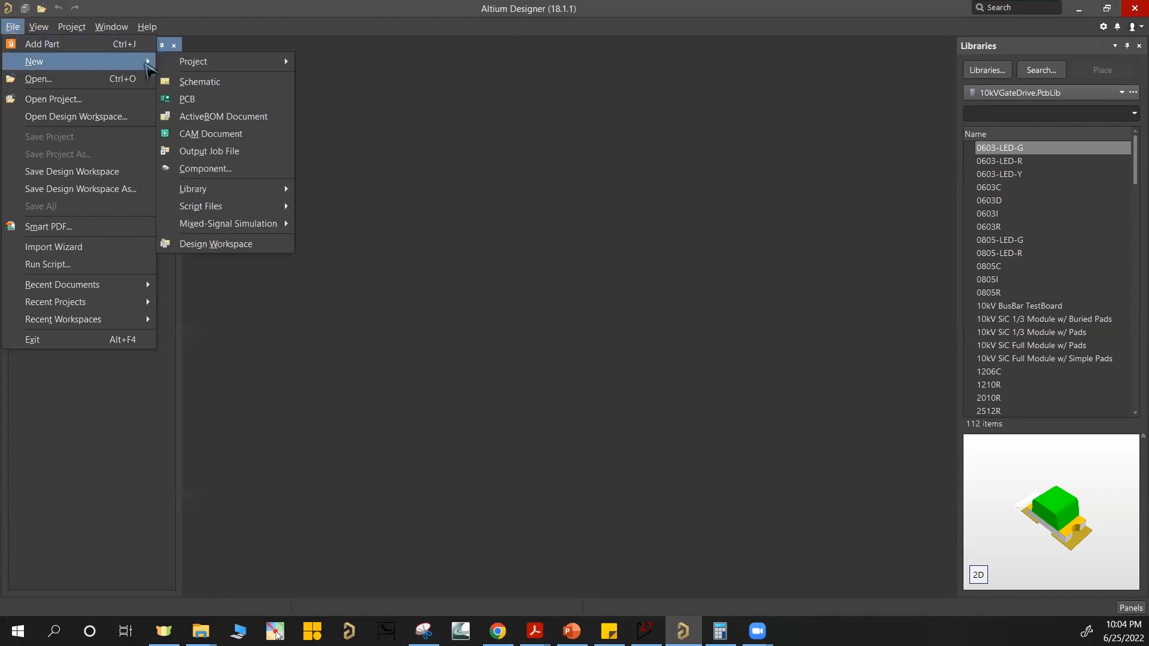
pyautogui.moveTo(218, 66)
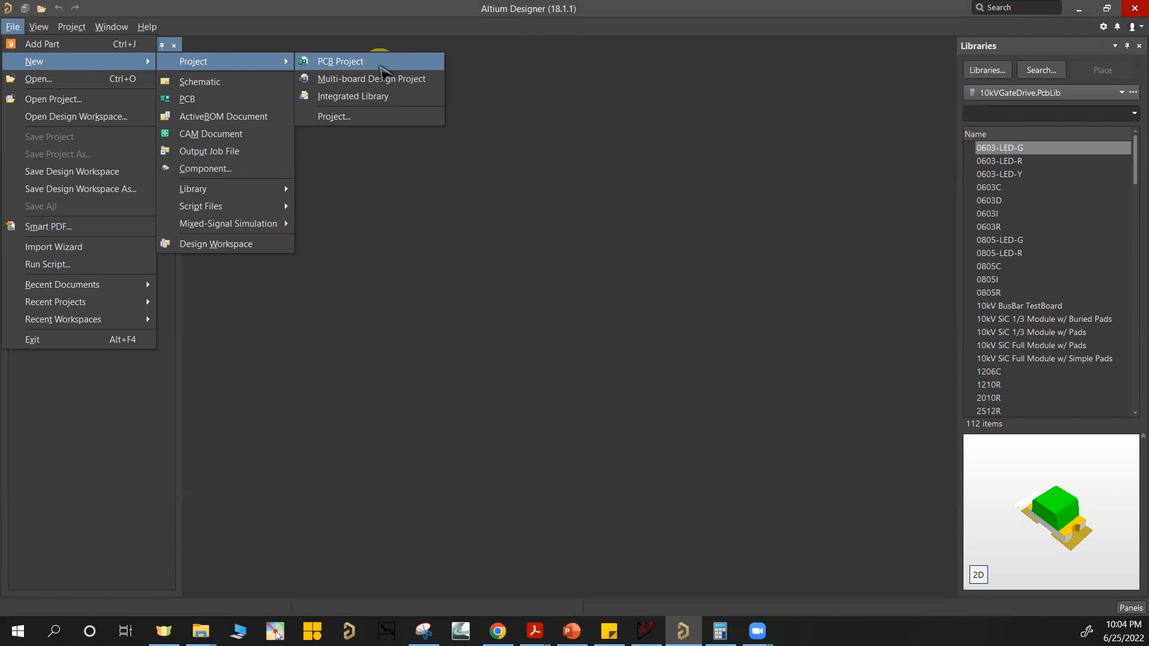
pyautogui.click(381, 67)
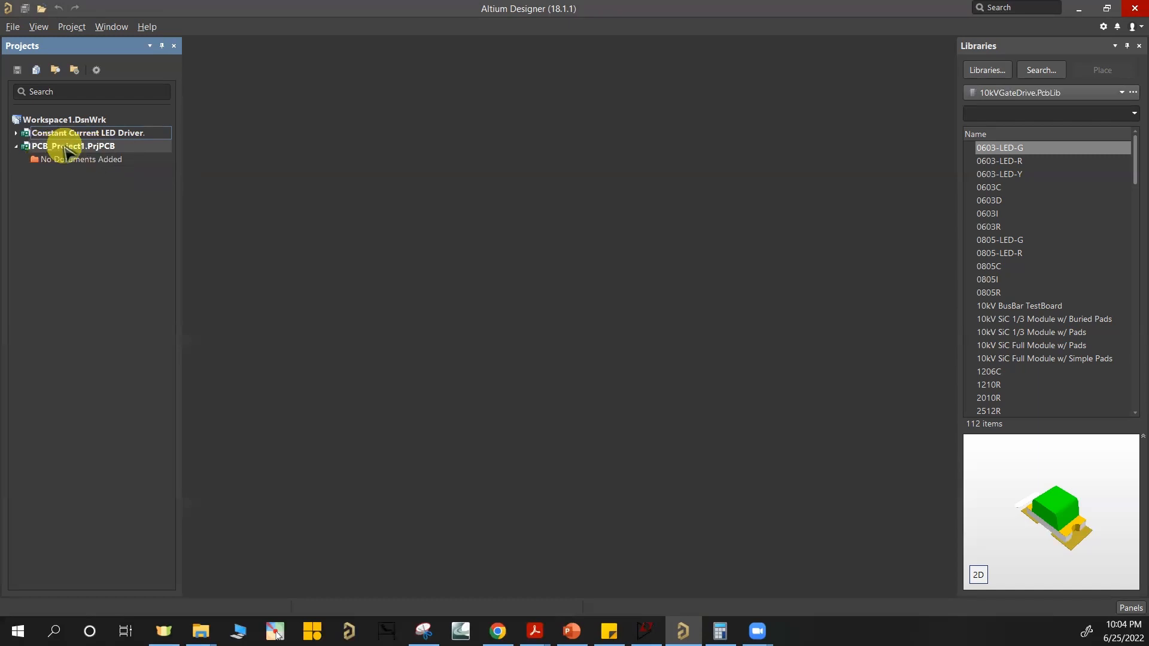
# Step: Add a new schematic document to PCB_Project1.PrjPCB
pyautogui.rightClick(76, 150)
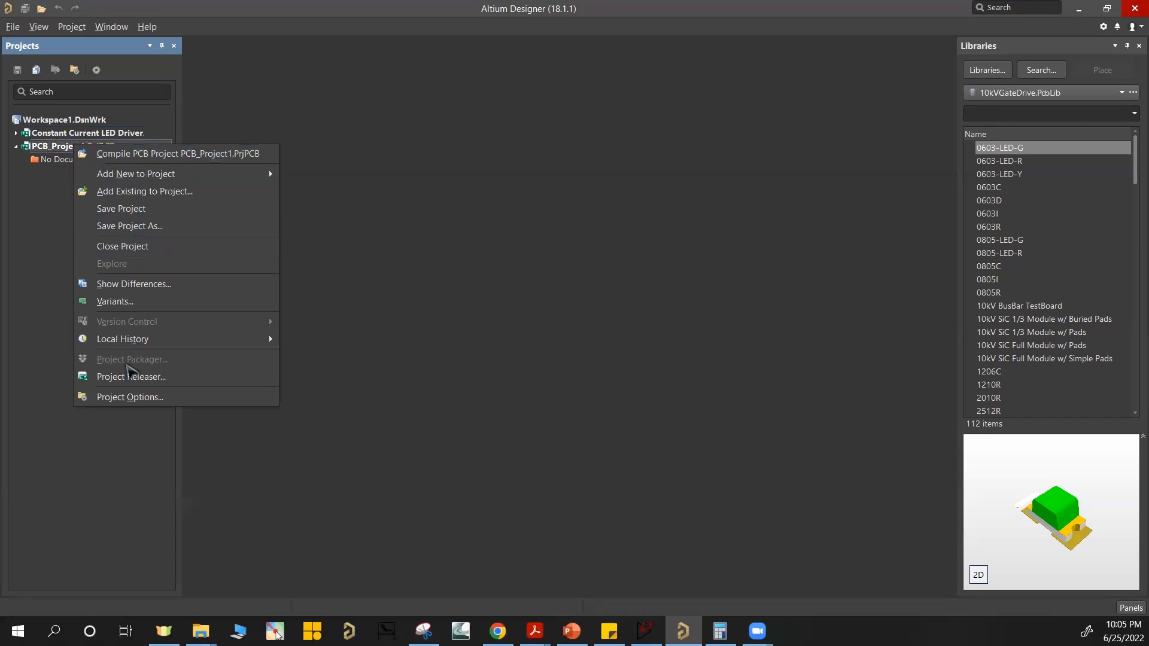
pyautogui.moveTo(142, 179)
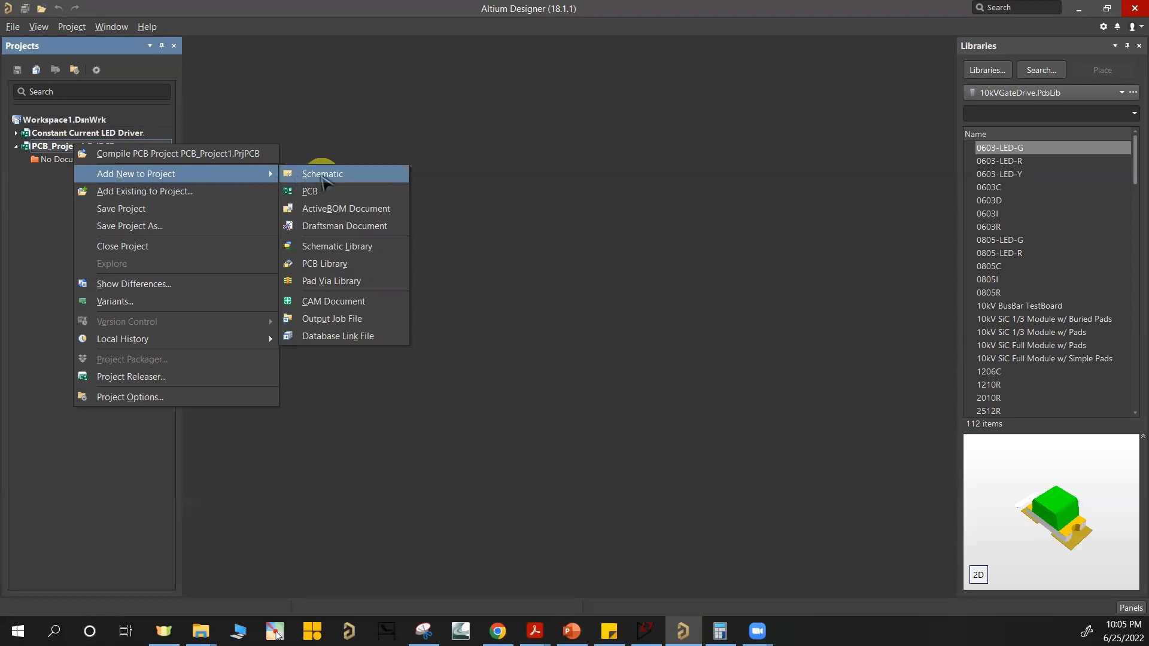
pyautogui.click(306, 175)
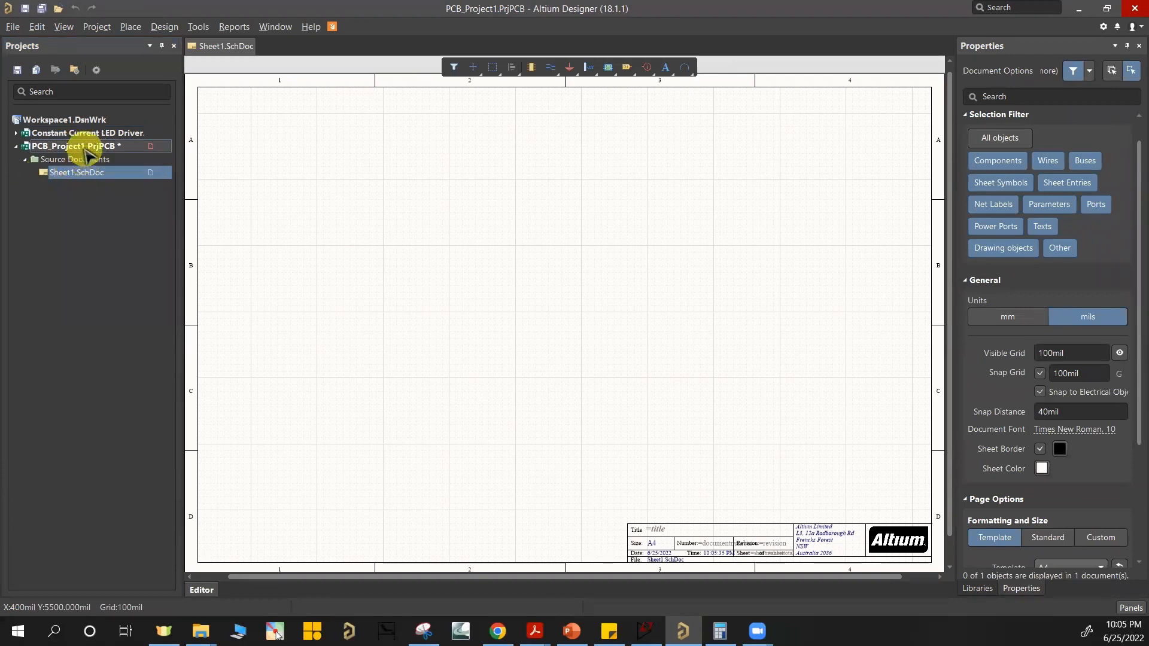
# Step: Add a new PCB document to PCB_Project1.PrjPCB alongside the schematic sheet
pyautogui.rightClick(85, 150)
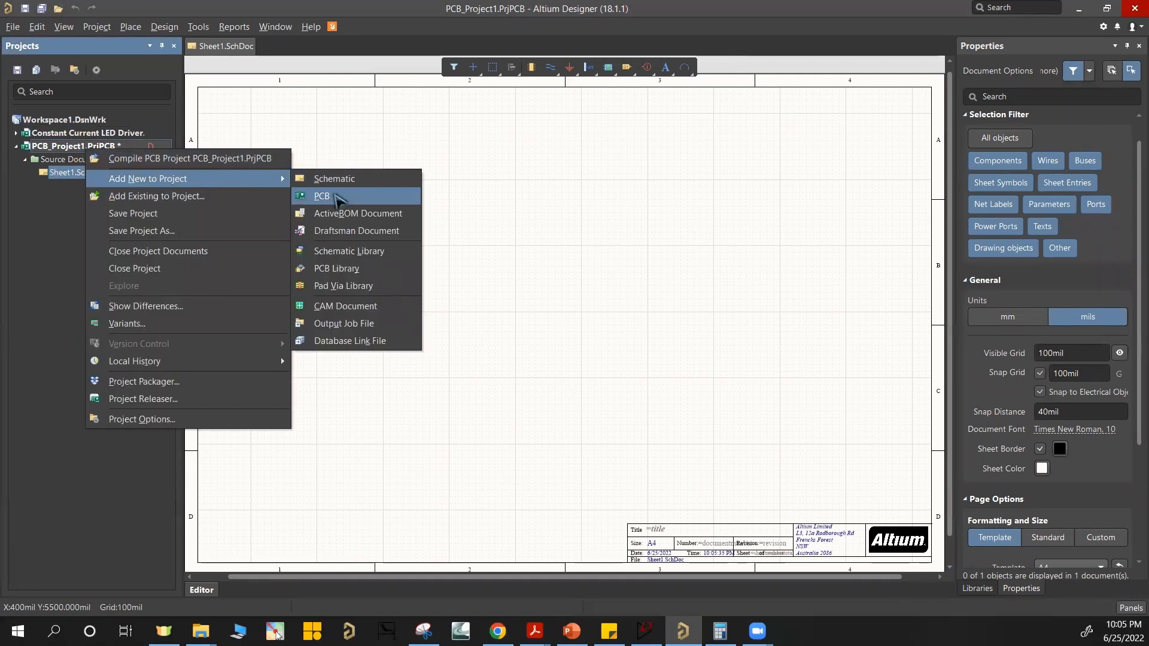
pyautogui.click(335, 197)
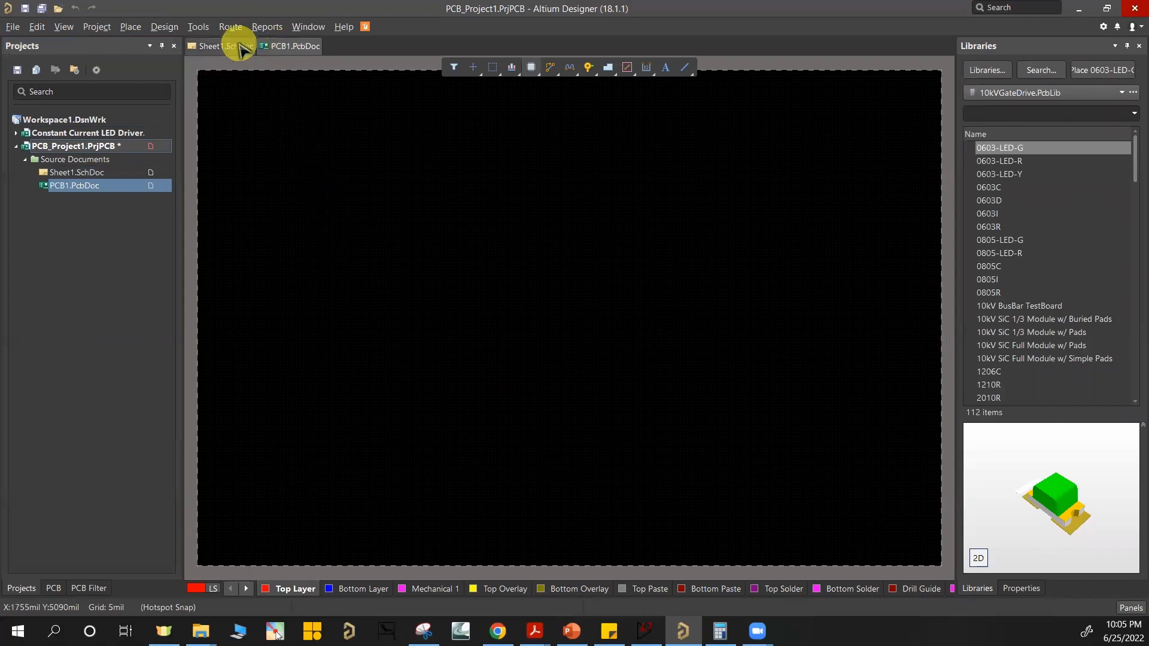
pyautogui.moveTo(599, 241); pyautogui.dragTo(591, 264, button='right')
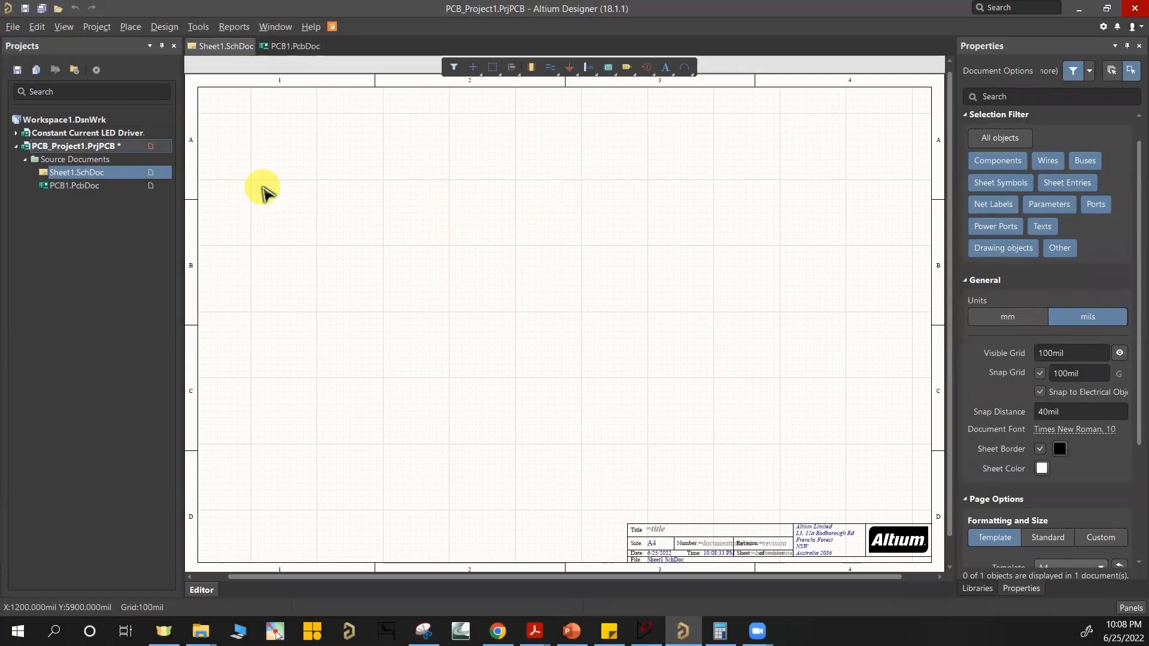
# Step: Save the Sheet1.SchDoc schematic document
pyautogui.rightClick(106, 174)
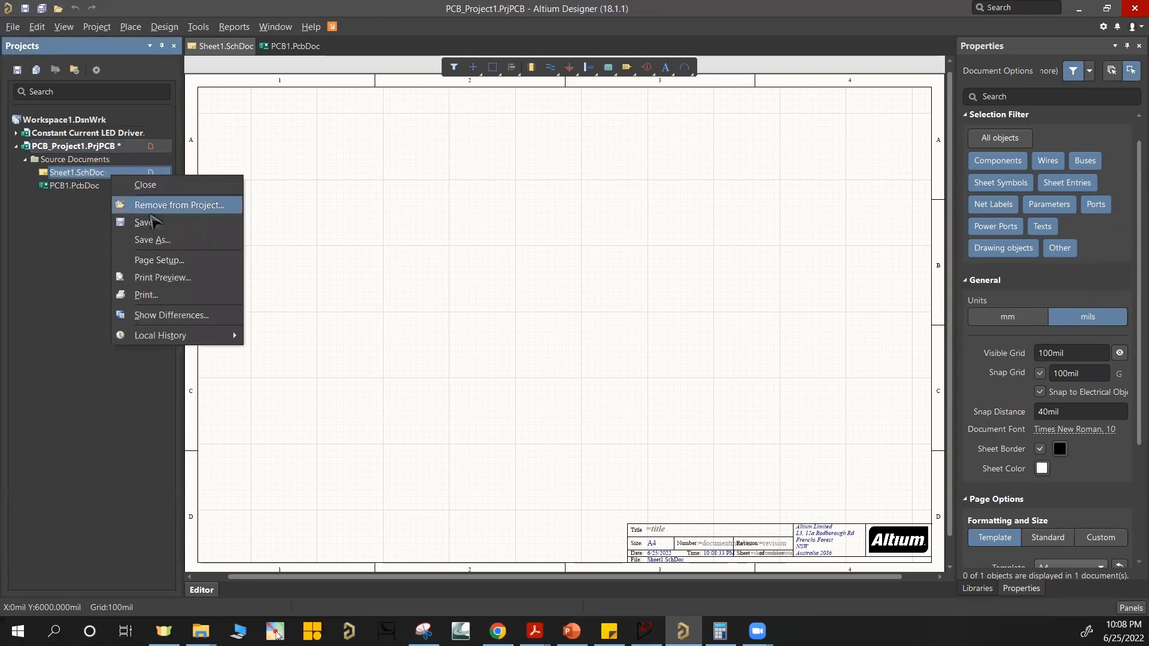
pyautogui.click(149, 223)
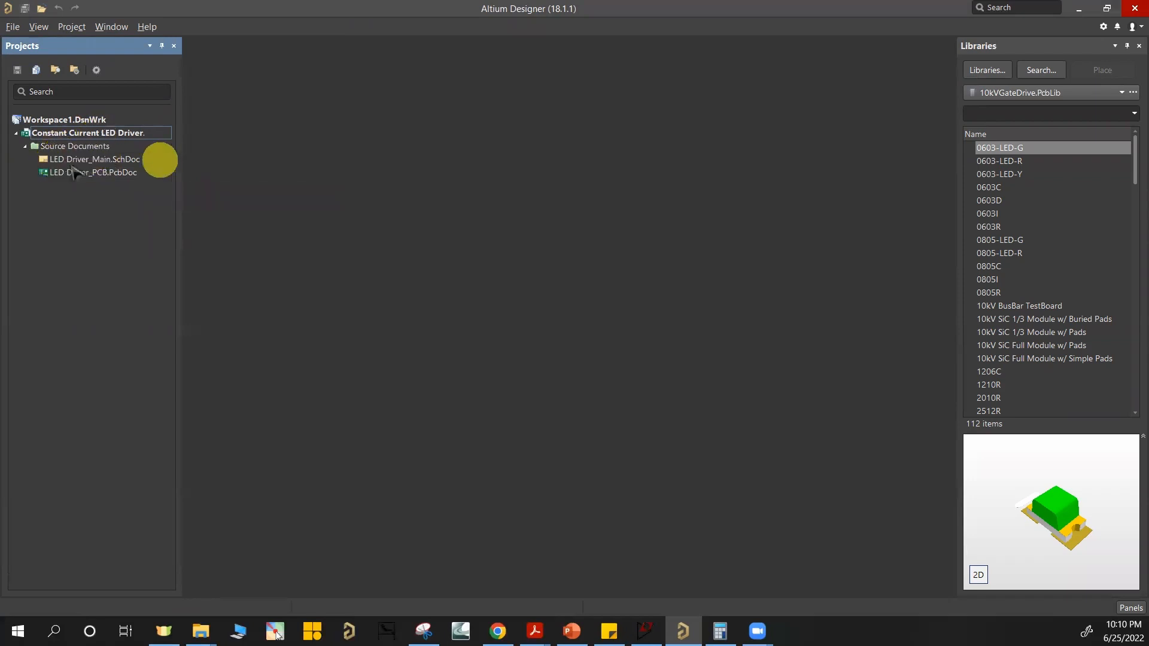
# Step: Open LED Driver_Main.SchDoc from the Constant Current LED Driver project and bring up the part libraries for placement
pyautogui.doubleClick(109, 161)
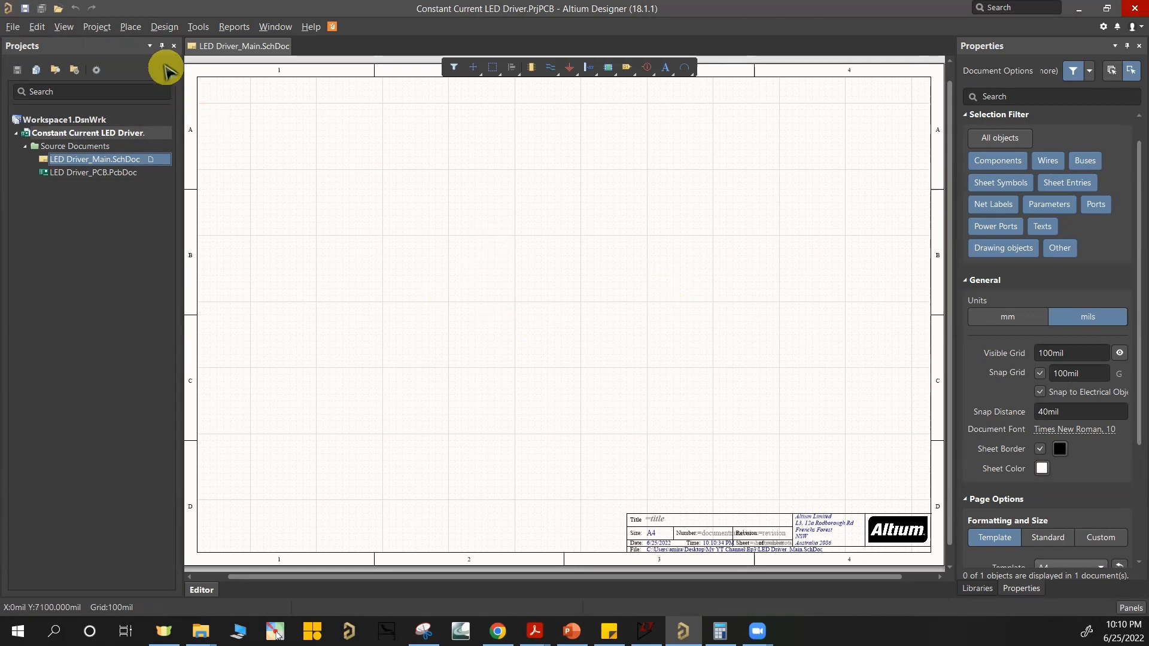
pyautogui.click(129, 28)
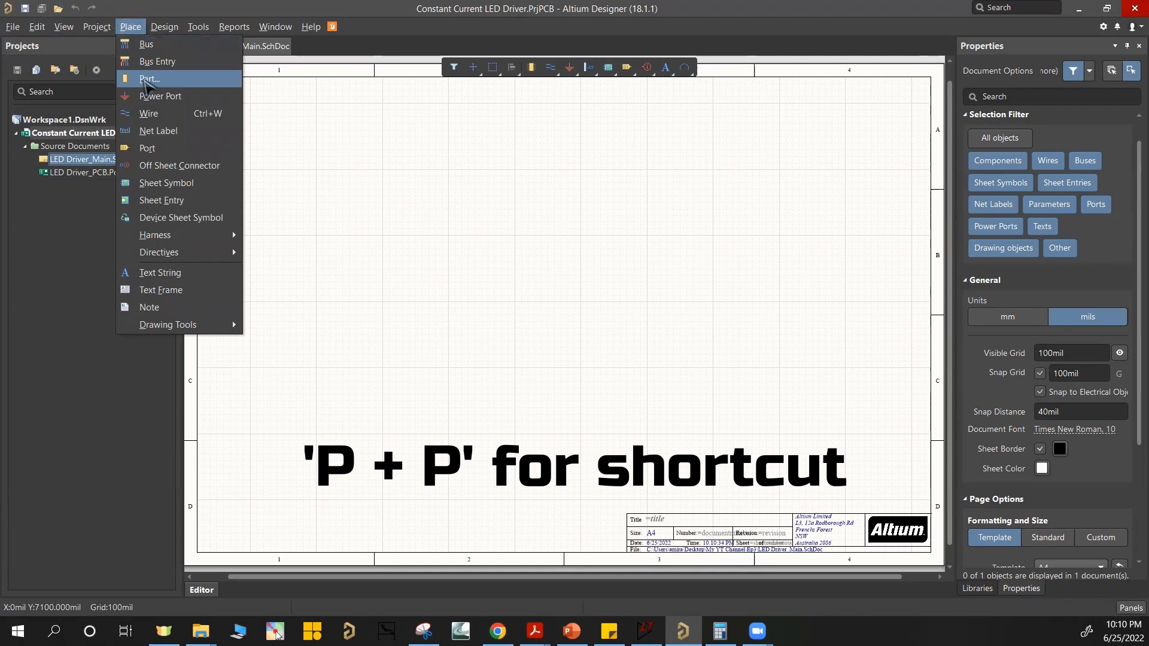
pyautogui.click(132, 18)
pyautogui.click(148, 79)
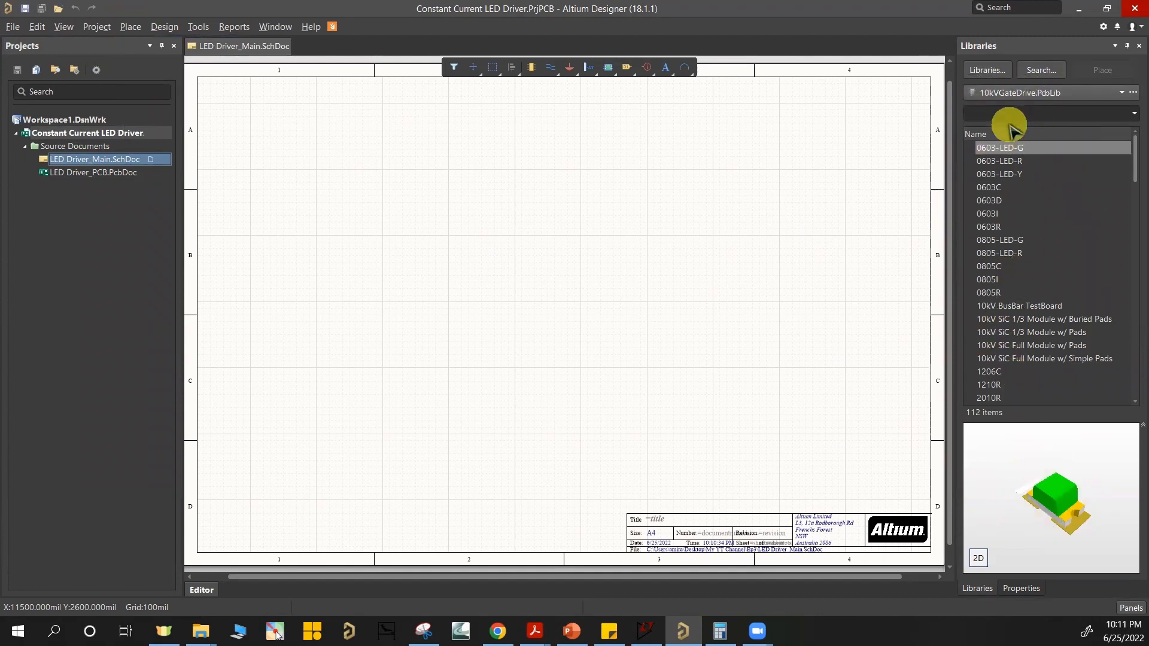
# Step: Switch the active component library to Generic.SchLib
pyautogui.scroll(-3, 1025, 217)
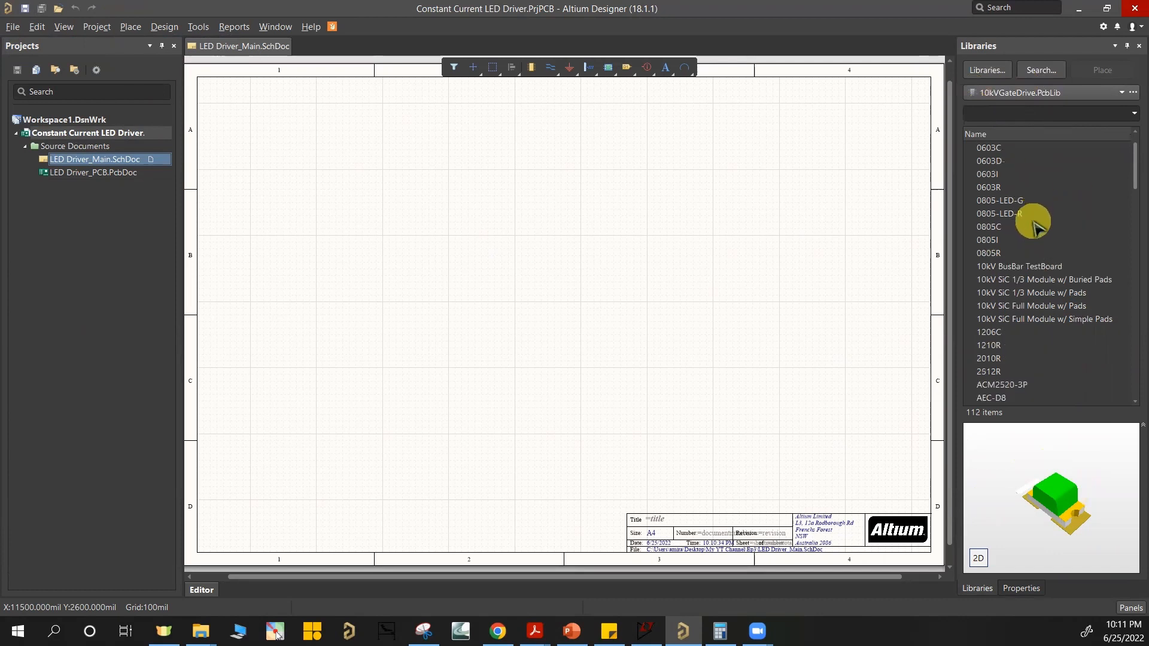
pyautogui.scroll(3, 1038, 259)
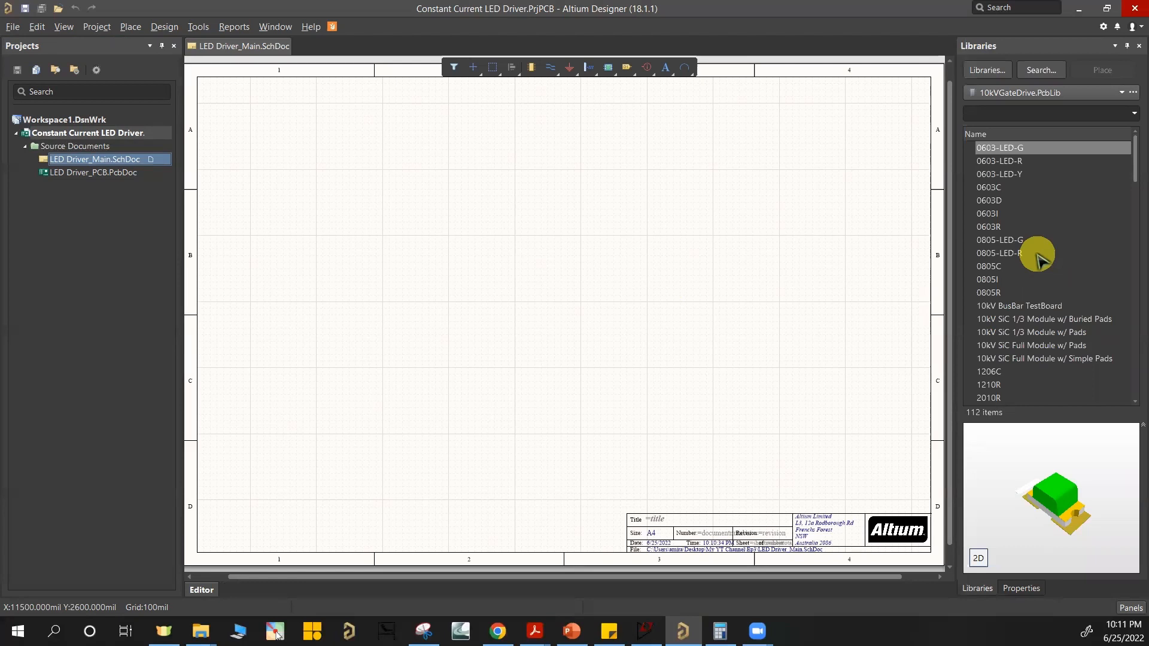
pyautogui.click(1122, 94)
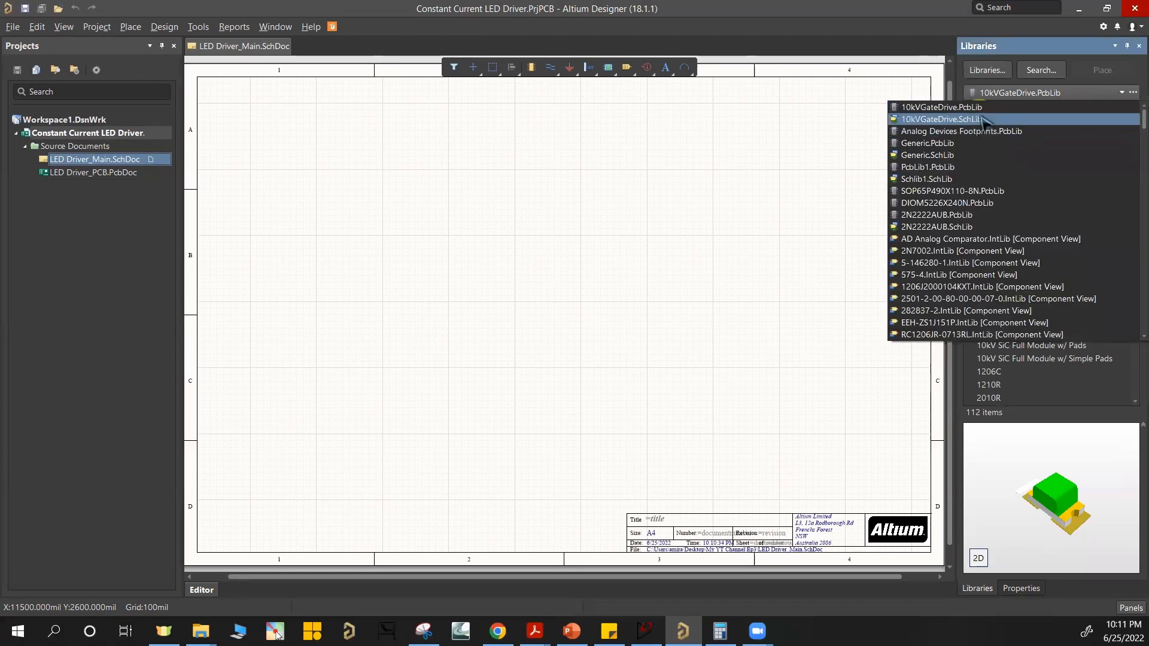
pyautogui.click(933, 155)
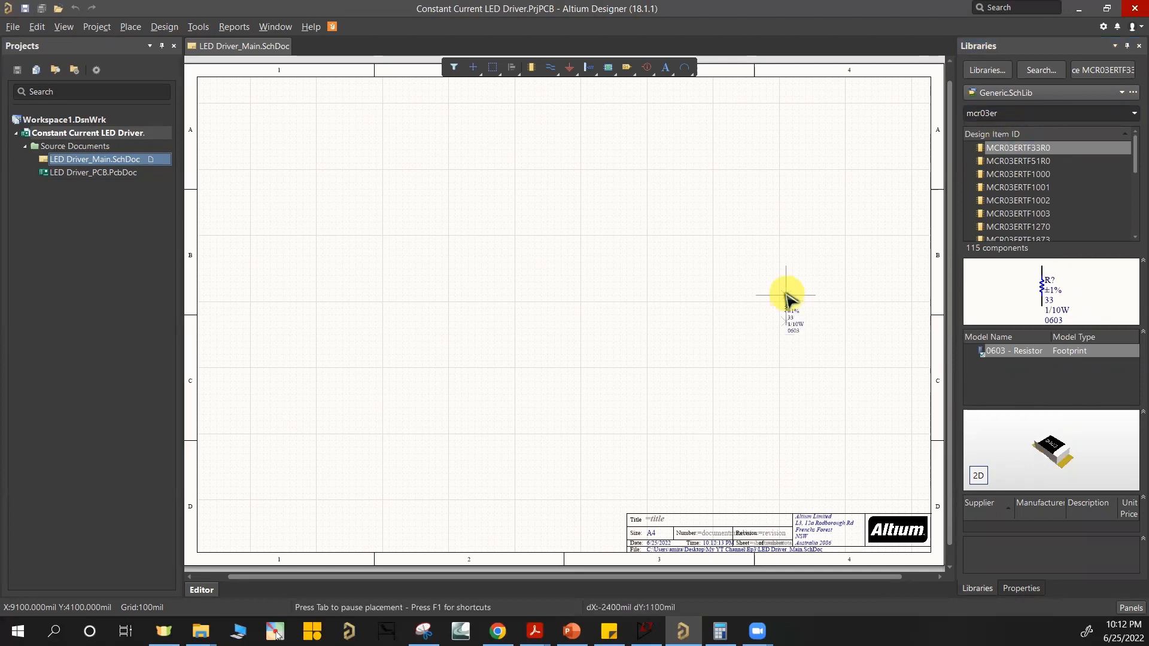
# Step: Filter the library for mcr03er and place the 33 ohm resistor MCR03ERTF33R0 in the upper middle of the schematic sheet
pyautogui.rightClick(781, 301)
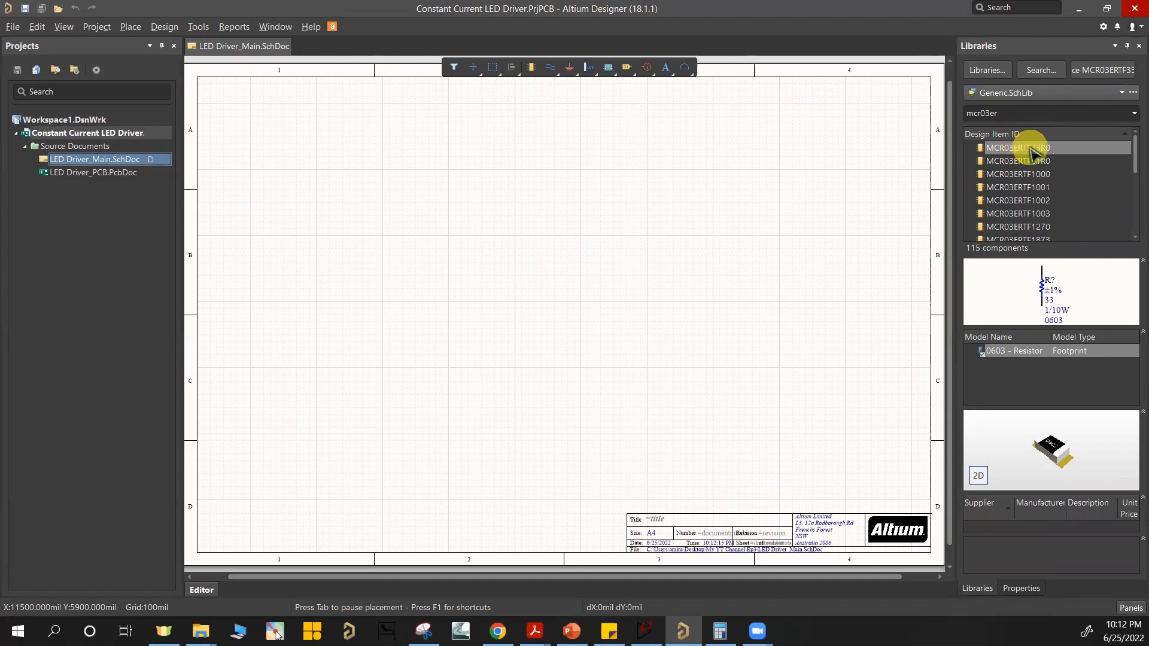
pyautogui.doubleClick(1033, 151)
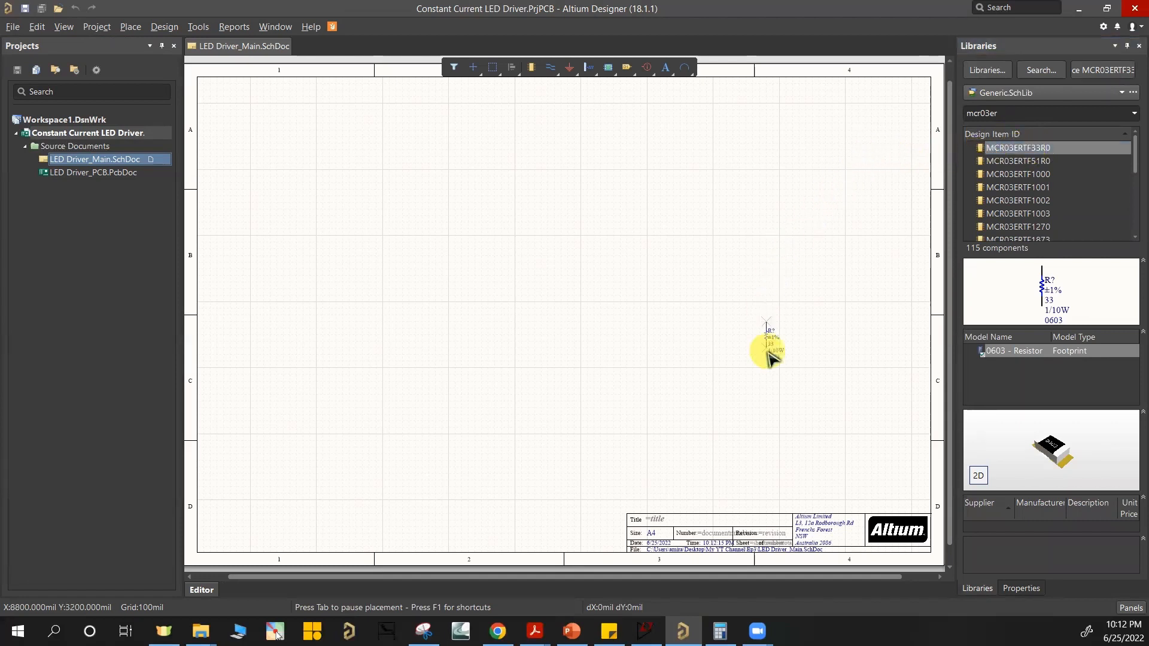
pyautogui.click(1002, 149)
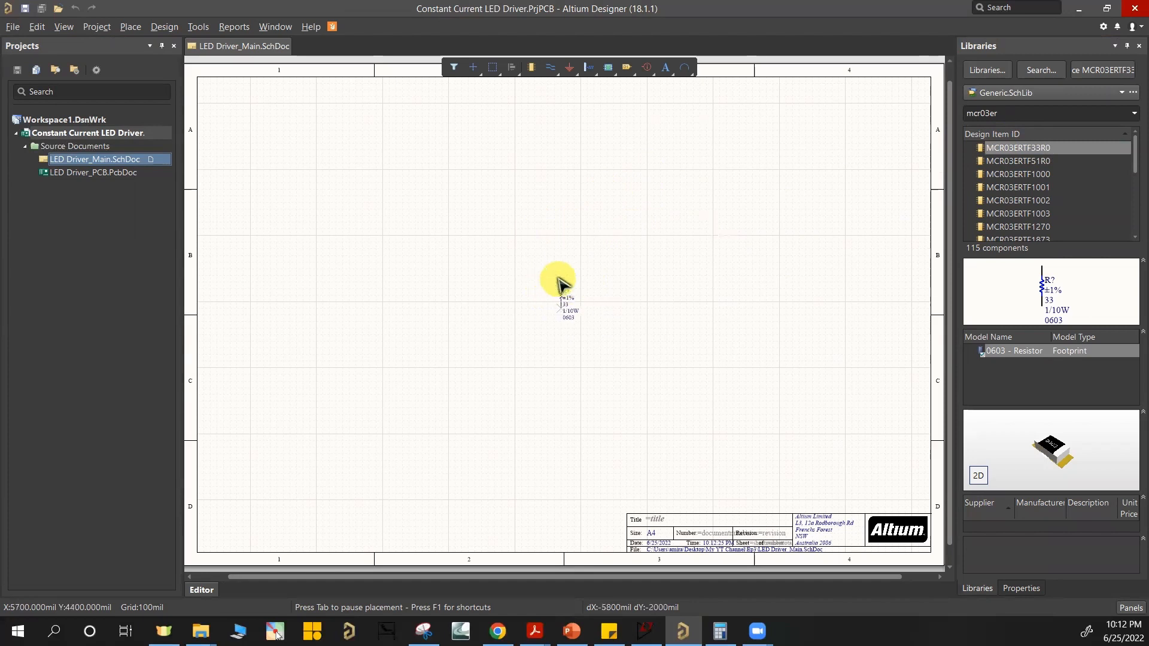
pyautogui.click(648, 212)
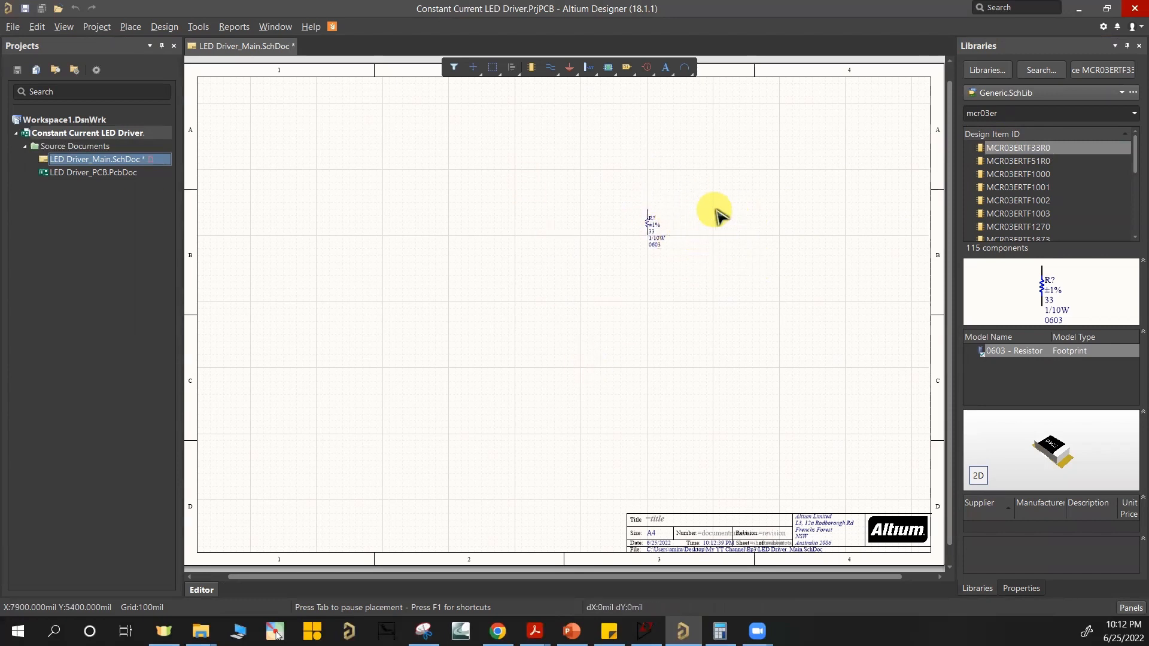
# Step: Filter the library for mcr03ertf10 and place the 1k resistor MCR03ERTF1001 beside the 33 ohm resistor
pyautogui.click(1005, 113)
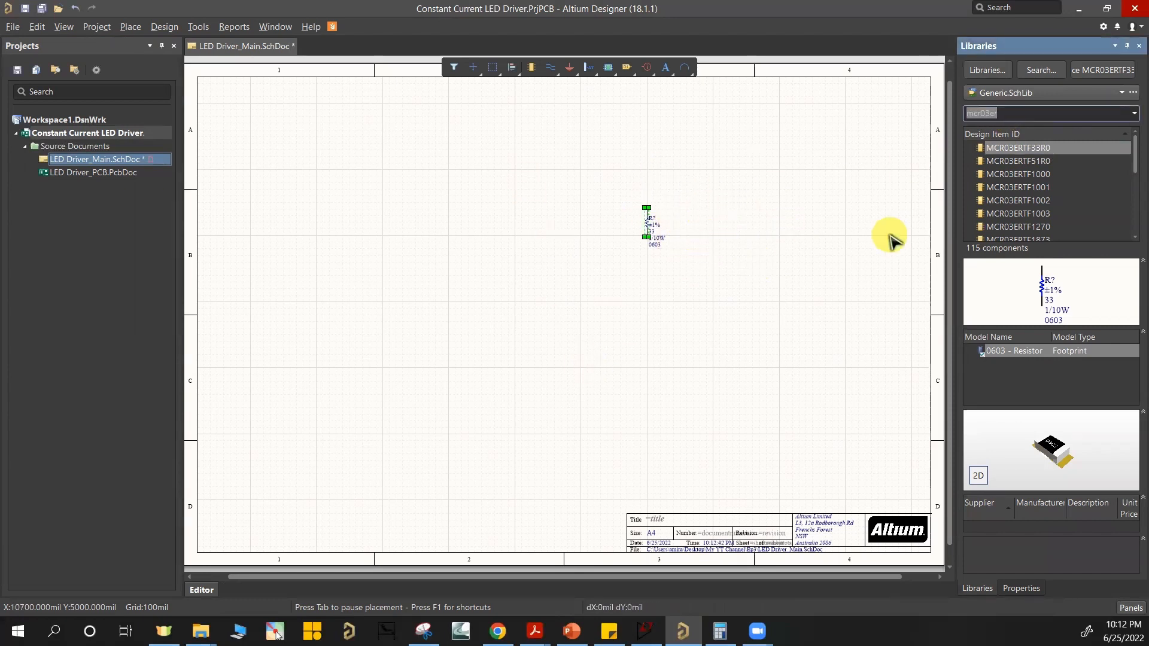
pyautogui.write('mcr03ertf10')
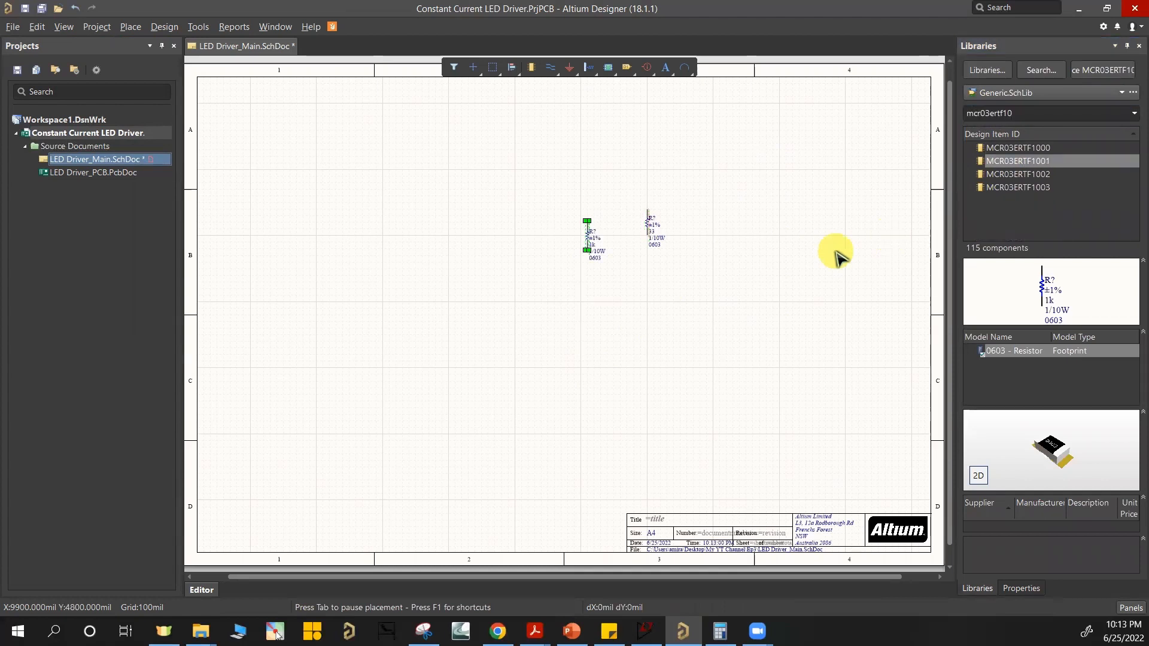
# Step: Filter the library for t521 and place the 33 µF, 50 V capacitor T521X336M050ATE075 below the two resistors
pyautogui.click(1017, 112)
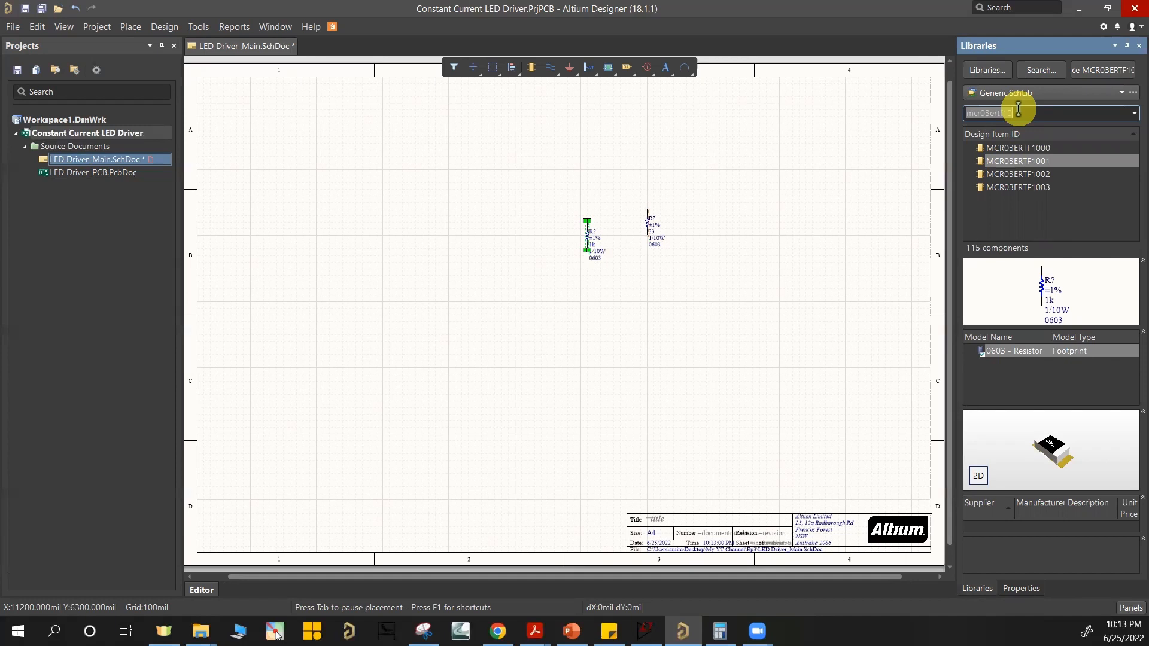
pyautogui.write('t521')
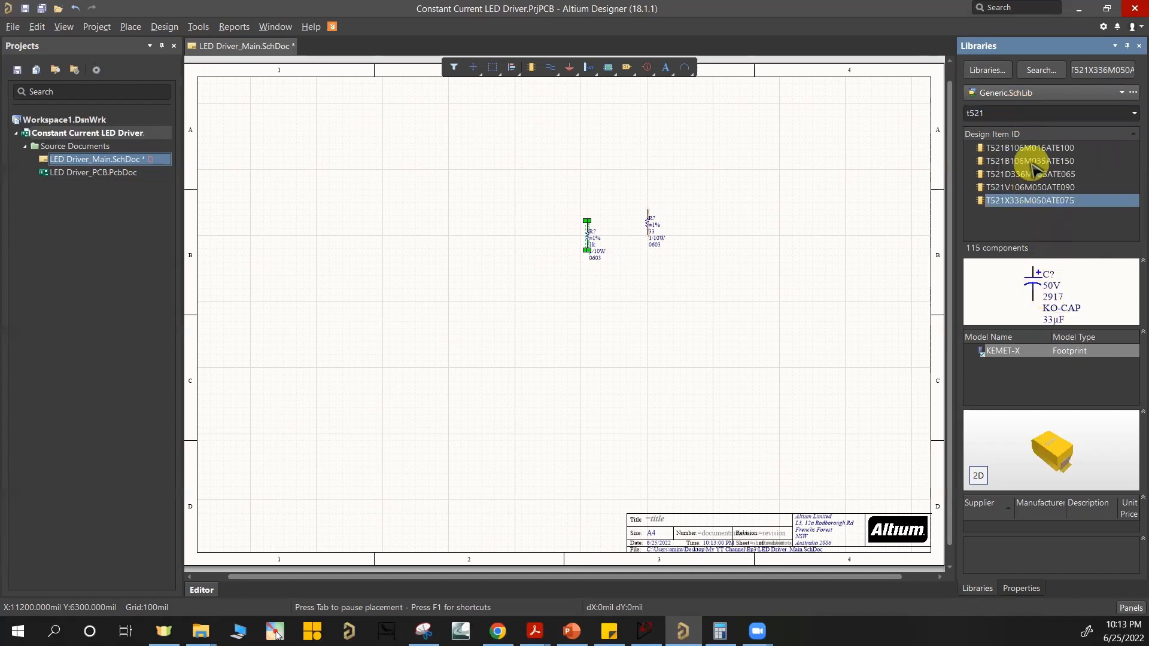
pyautogui.click(1034, 188)
pyautogui.click(1034, 188)
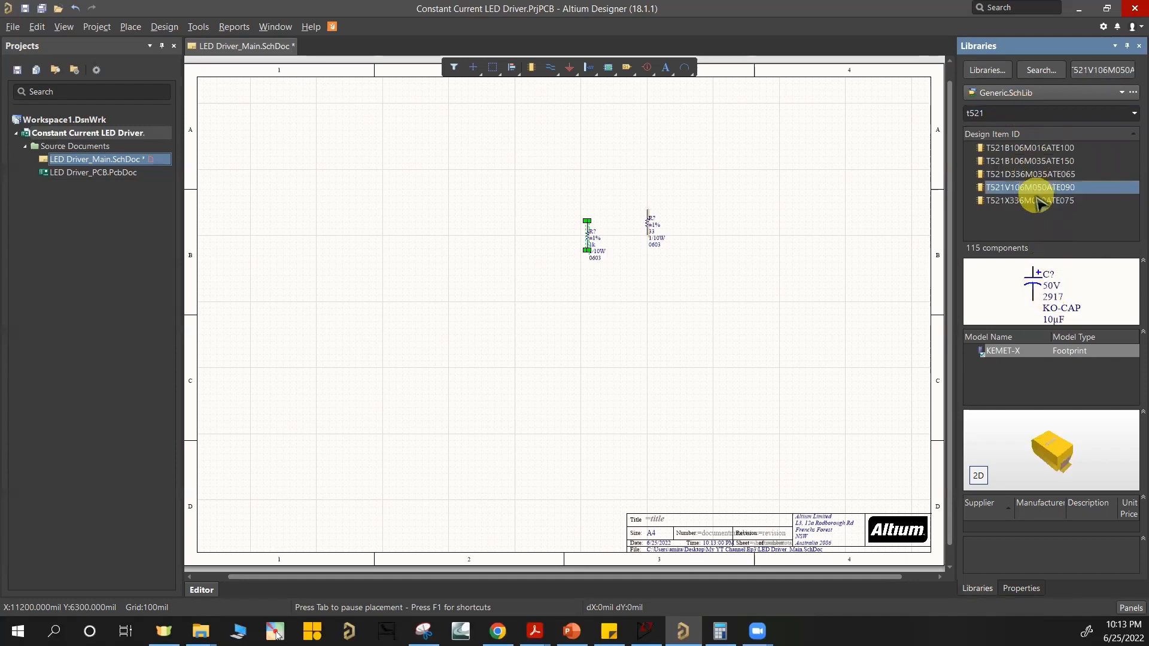
pyautogui.click(1036, 201)
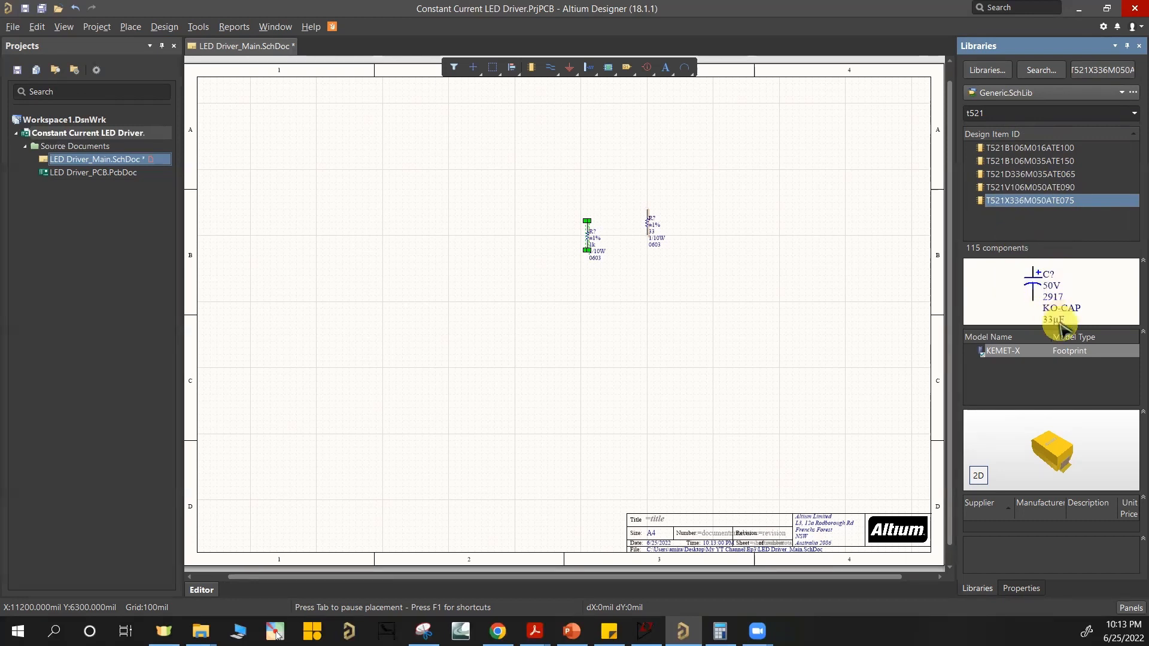
pyautogui.moveTo(1033, 204); pyautogui.dragTo(634, 305)
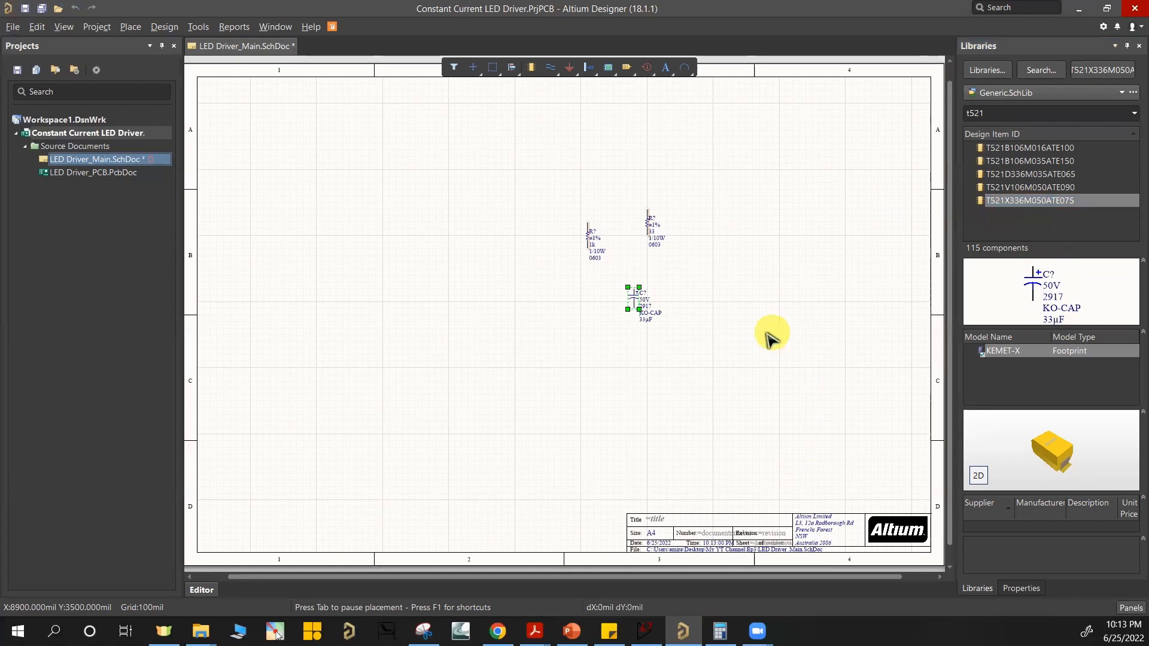
# Step: Filter the library for hea and place two Header 2x1 connectors, one above the other, to the left of the 1k resistor
pyautogui.doubleClick(992, 114)
pyautogui.press('BackSpace')
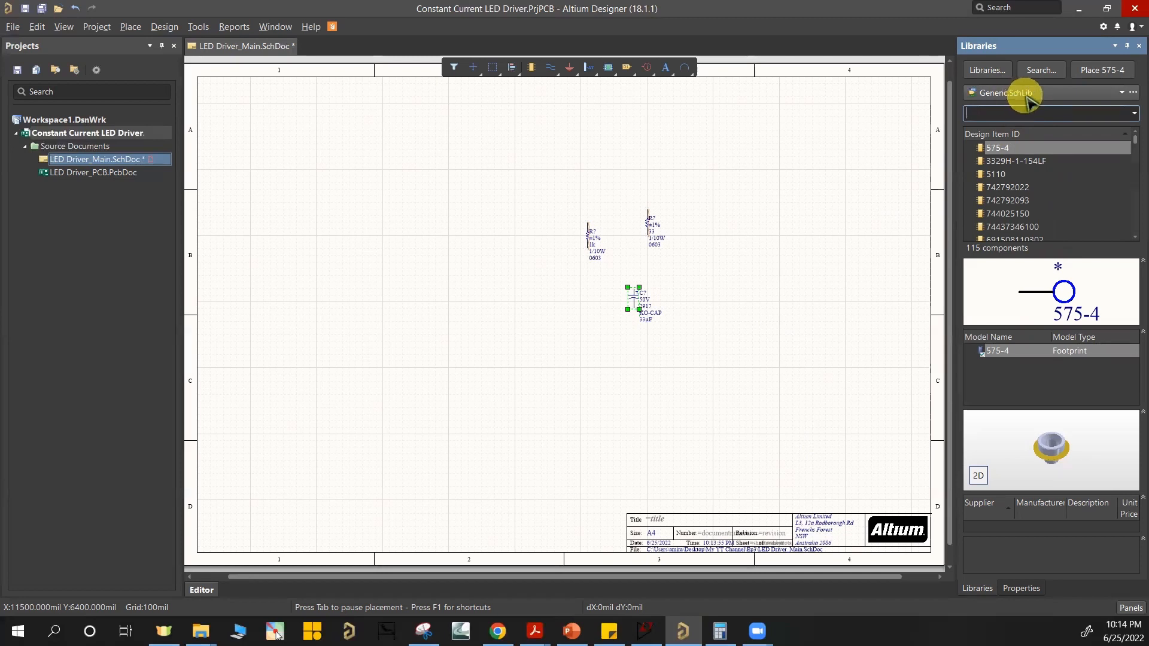
pyautogui.write('hea')
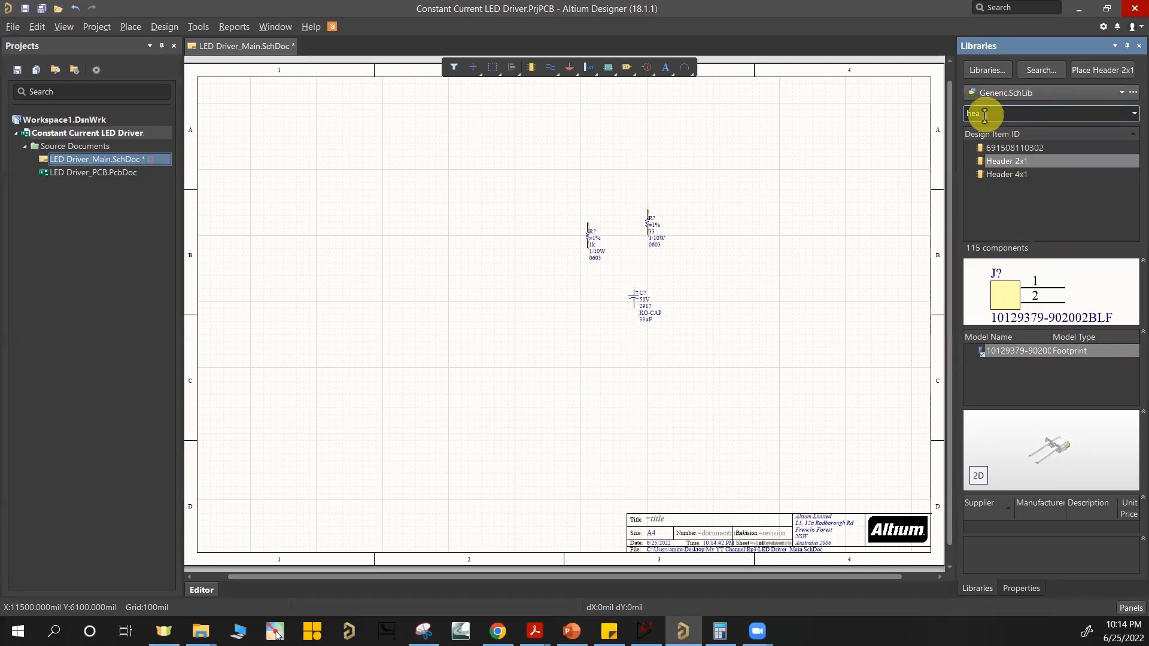
pyautogui.click(1005, 175)
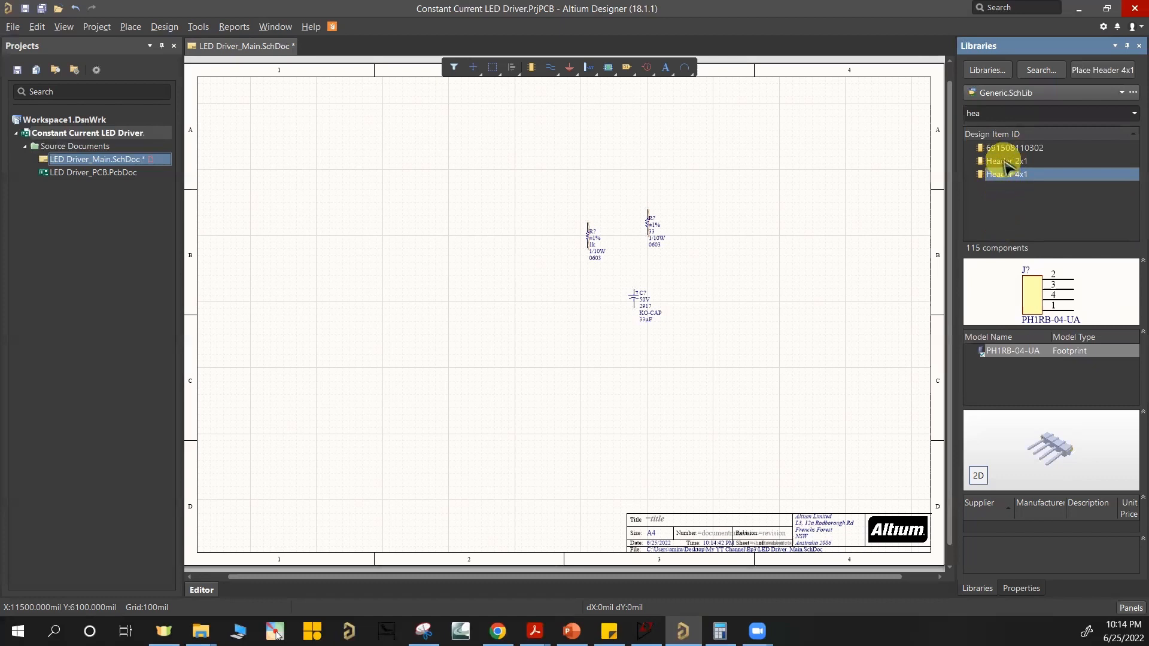
pyautogui.click(1010, 162)
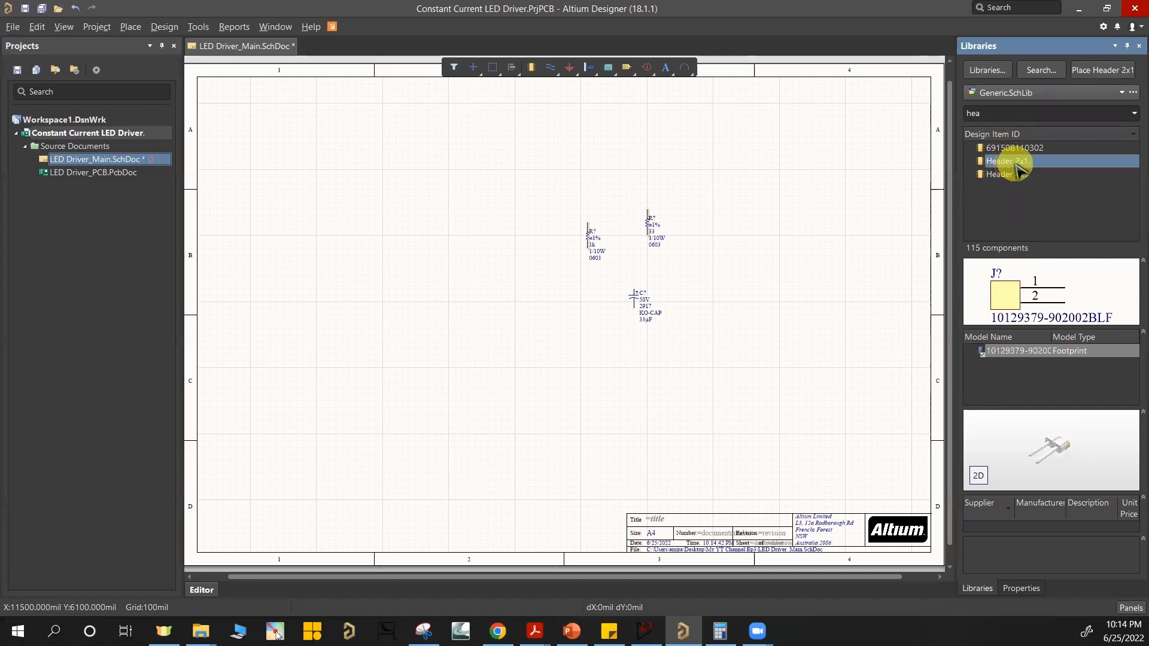
pyautogui.doubleClick(1017, 162)
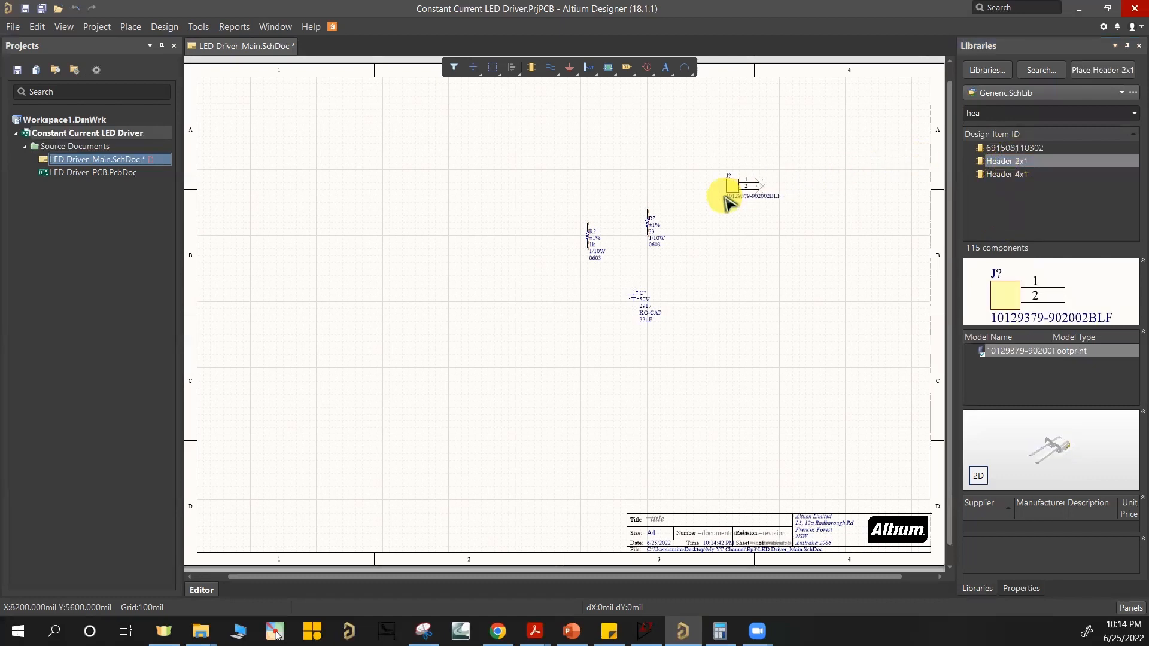
pyautogui.click(503, 262)
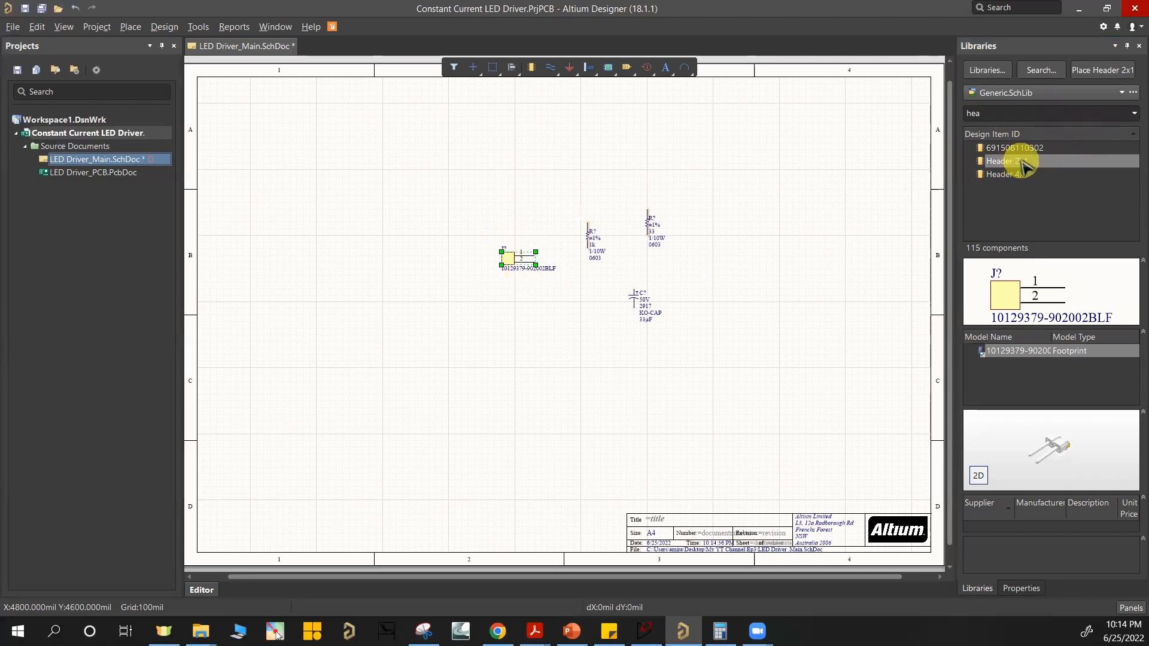
pyautogui.doubleClick(1022, 163)
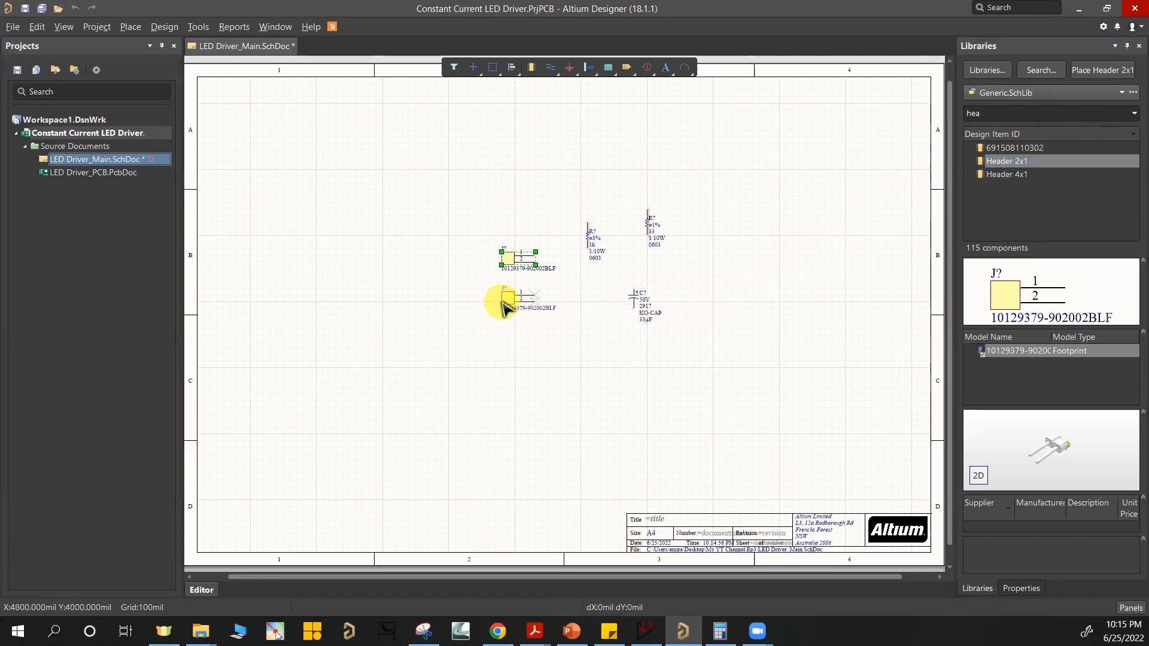
pyautogui.click(503, 304)
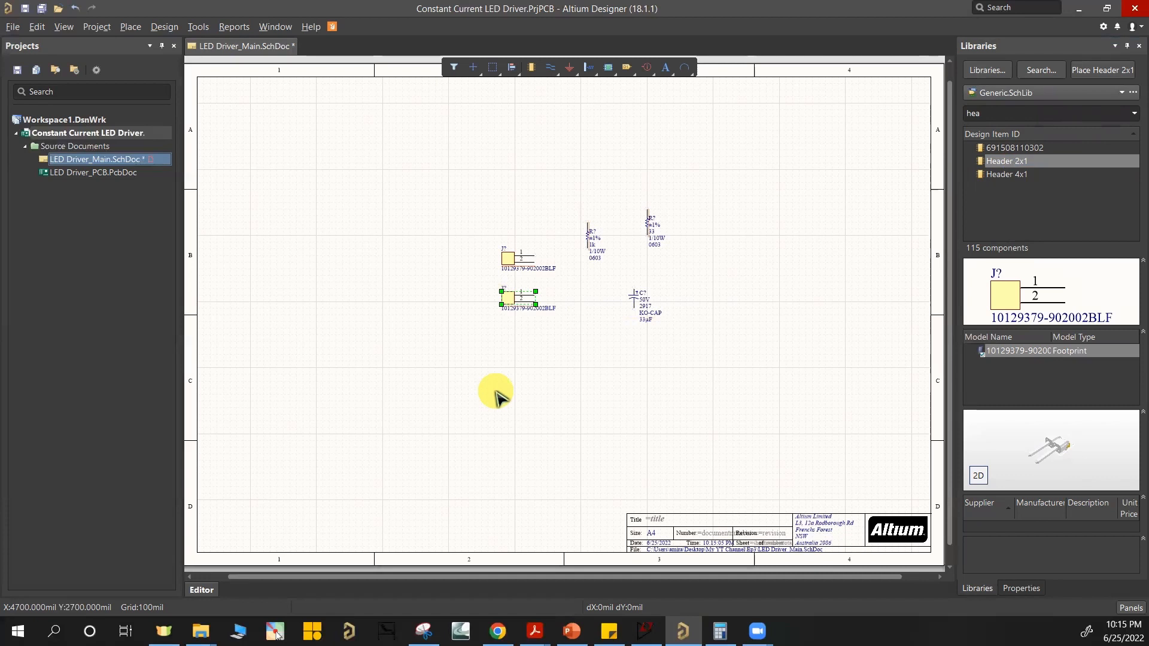
# Step: Switch the active component library to 2N2222AUB.SchLib and clear the component filter
pyautogui.click(1047, 93)
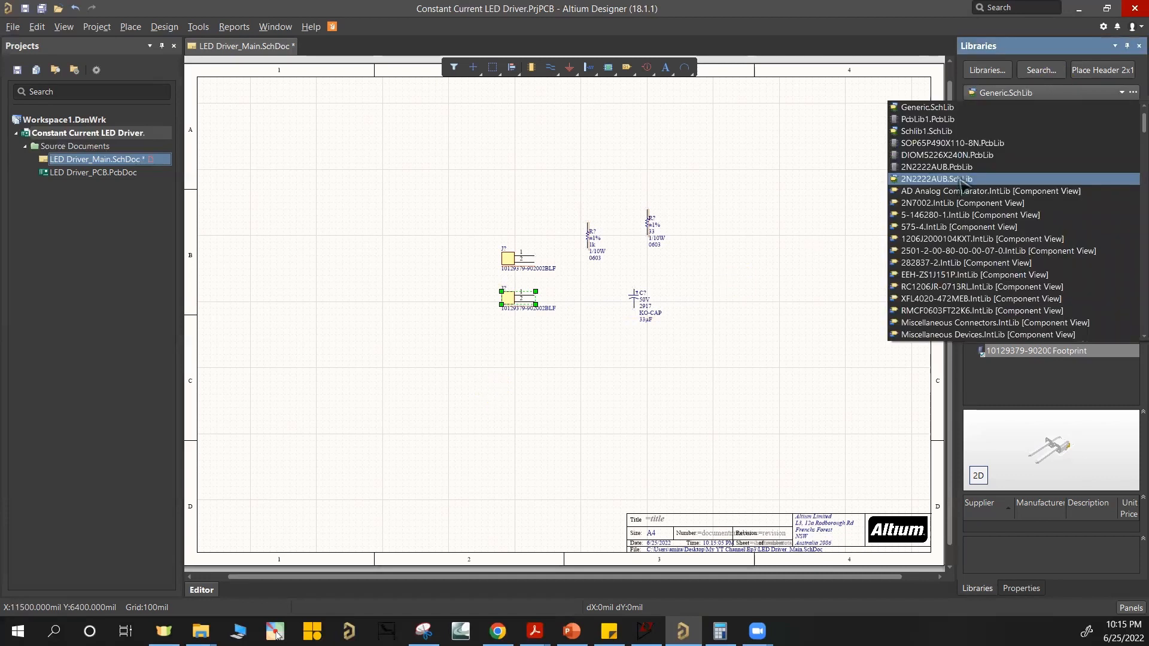
pyautogui.click(957, 179)
pyautogui.click(981, 112)
pyautogui.write('hea')
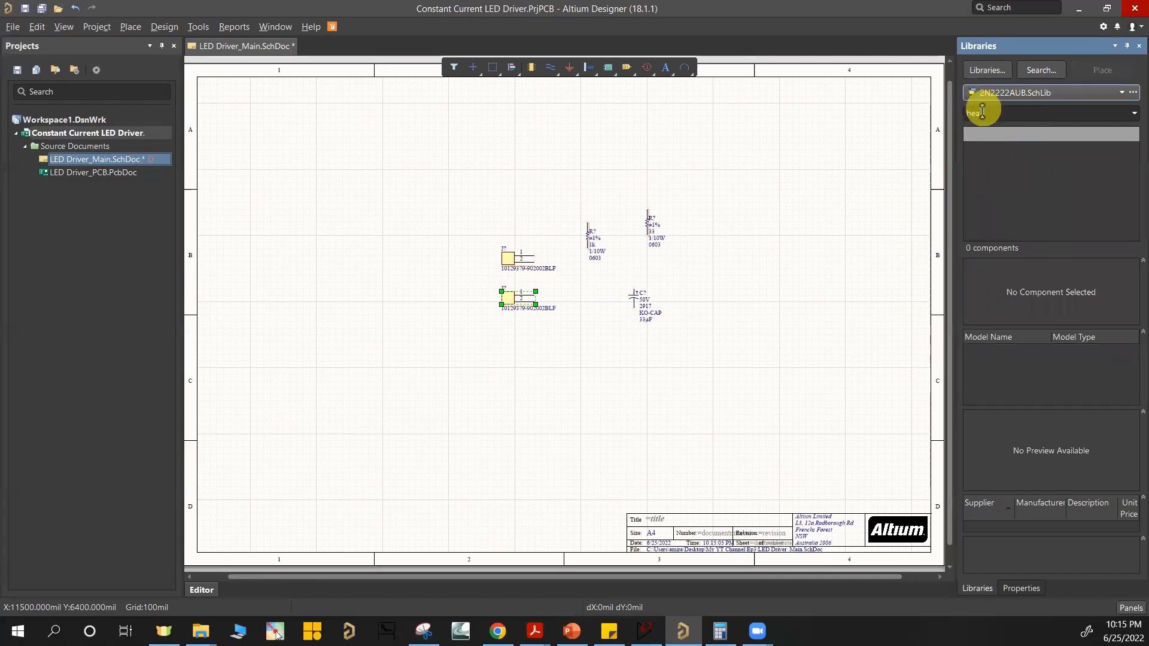
pyautogui.doubleClick(984, 113)
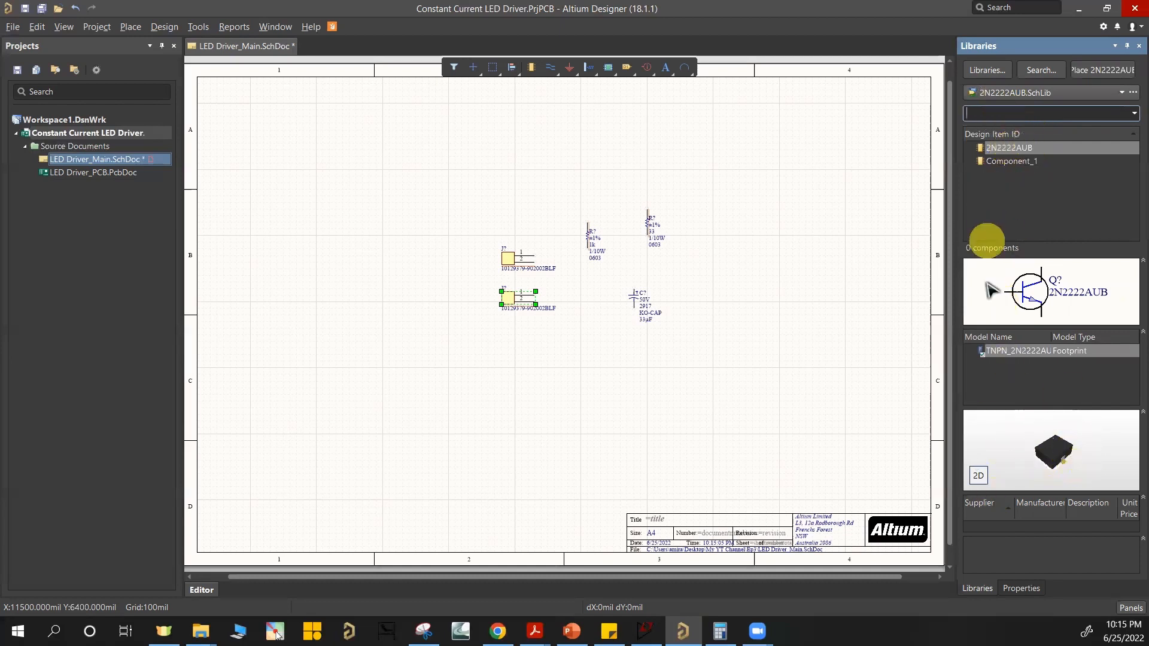
# Step: Place two 2N2222AUB transistors, one above the headers and one above the resistors
pyautogui.doubleClick(1028, 149)
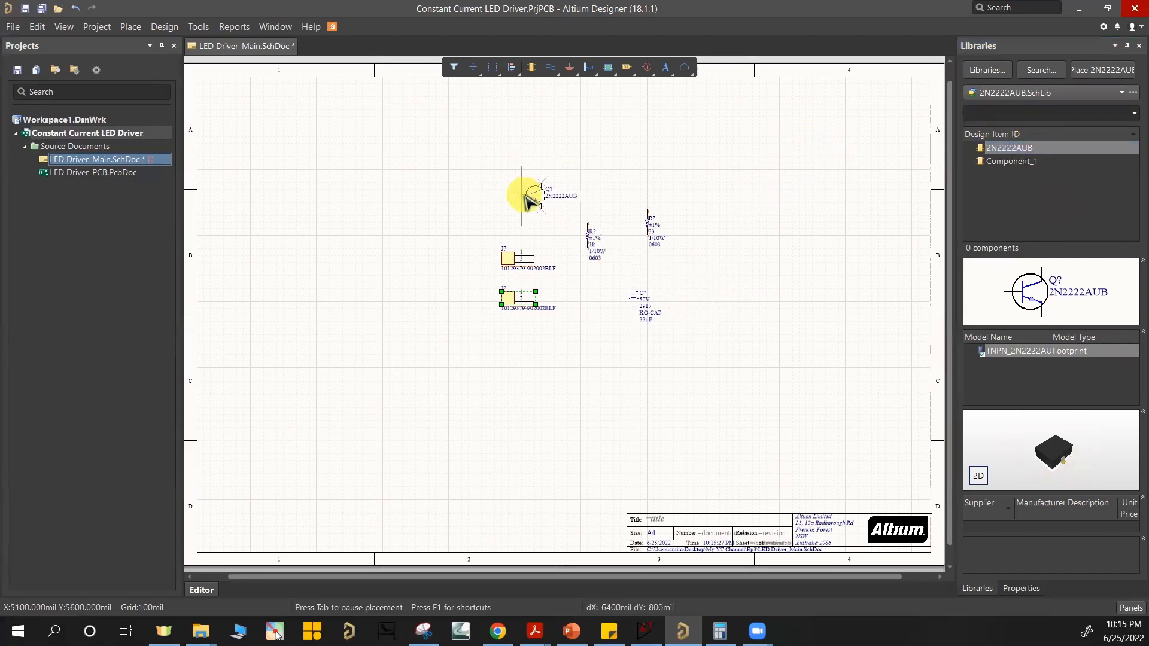
pyautogui.click(542, 185)
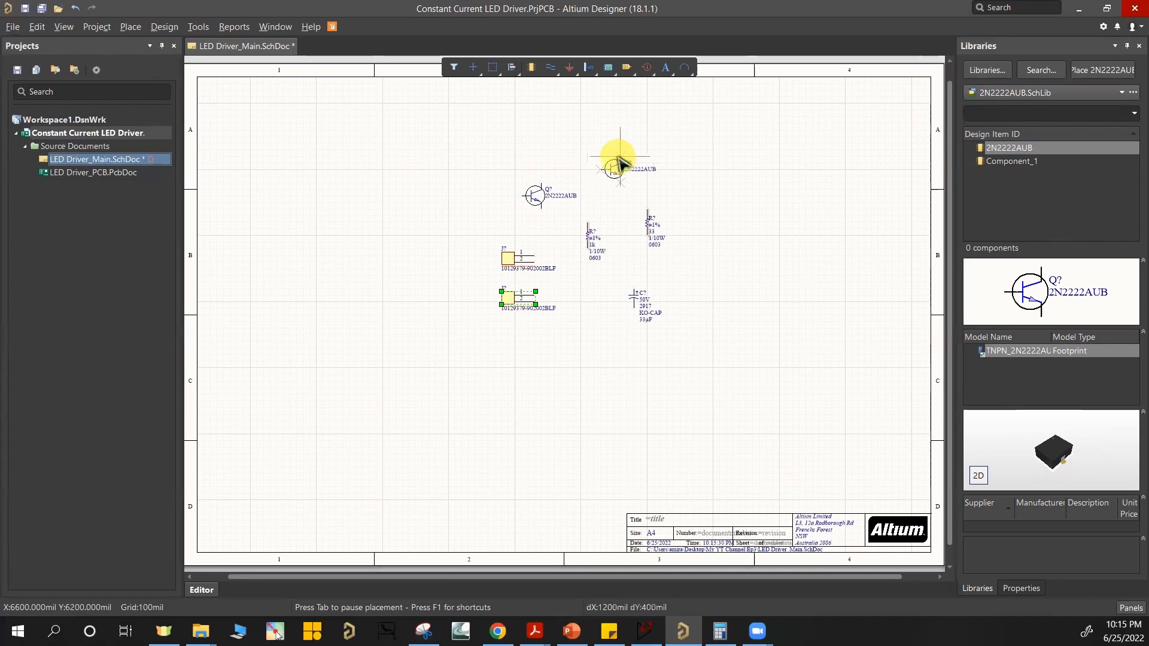
pyautogui.click(621, 159)
pyautogui.click(612, 169)
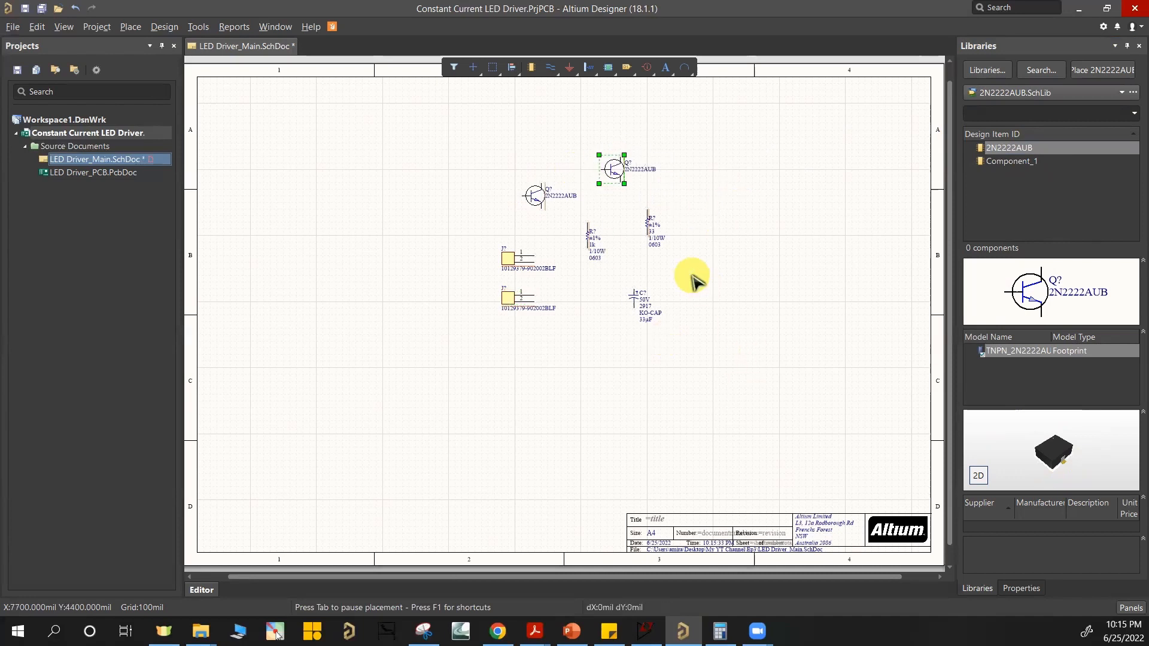
pyautogui.keyDown('ctrl'); pyautogui.scroll(2, 598, 224); pyautogui.keyUp('ctrl')
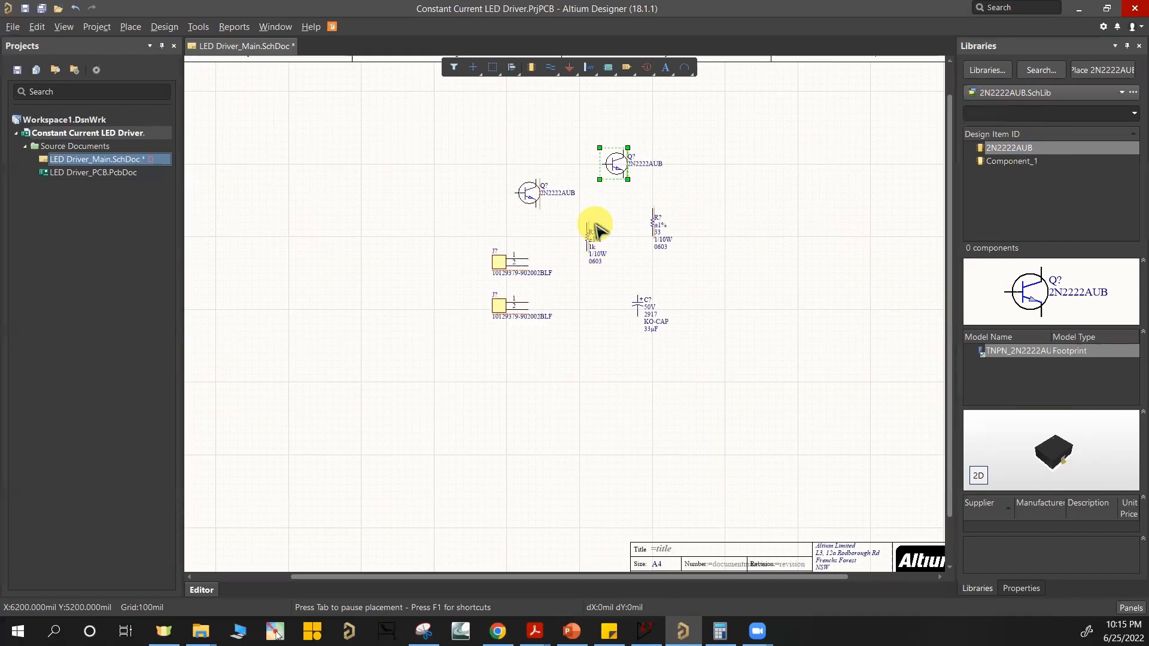
pyautogui.scroll(1, 658, 286)
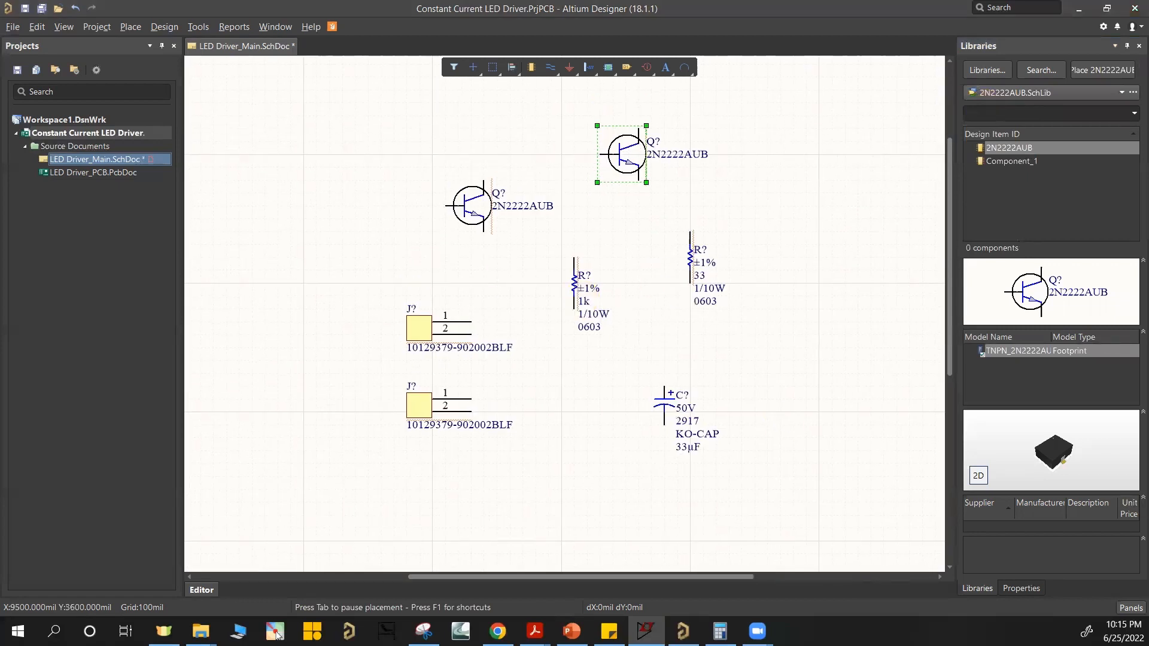
# Step: Place the LED SMLP13EC8TT86 to the right of the 33 ohm resistor and open its properties
pyautogui.moveTo(564, 397); pyautogui.dragTo(550, 405, button='right')
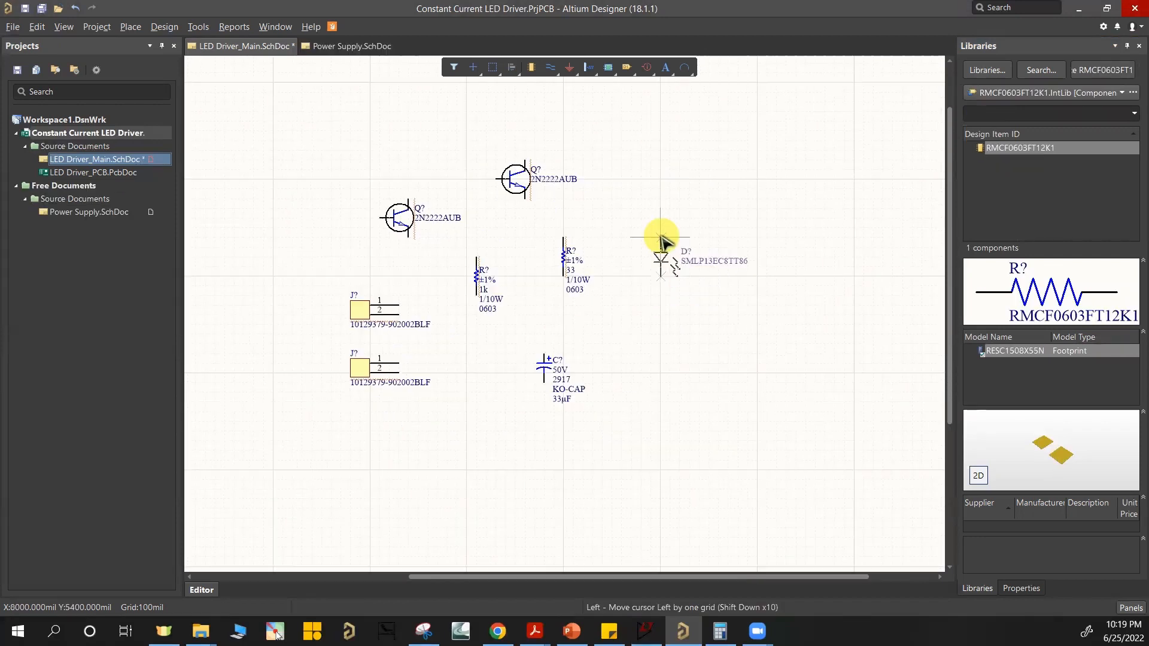
pyautogui.press('Right')
pyautogui.press('Up')
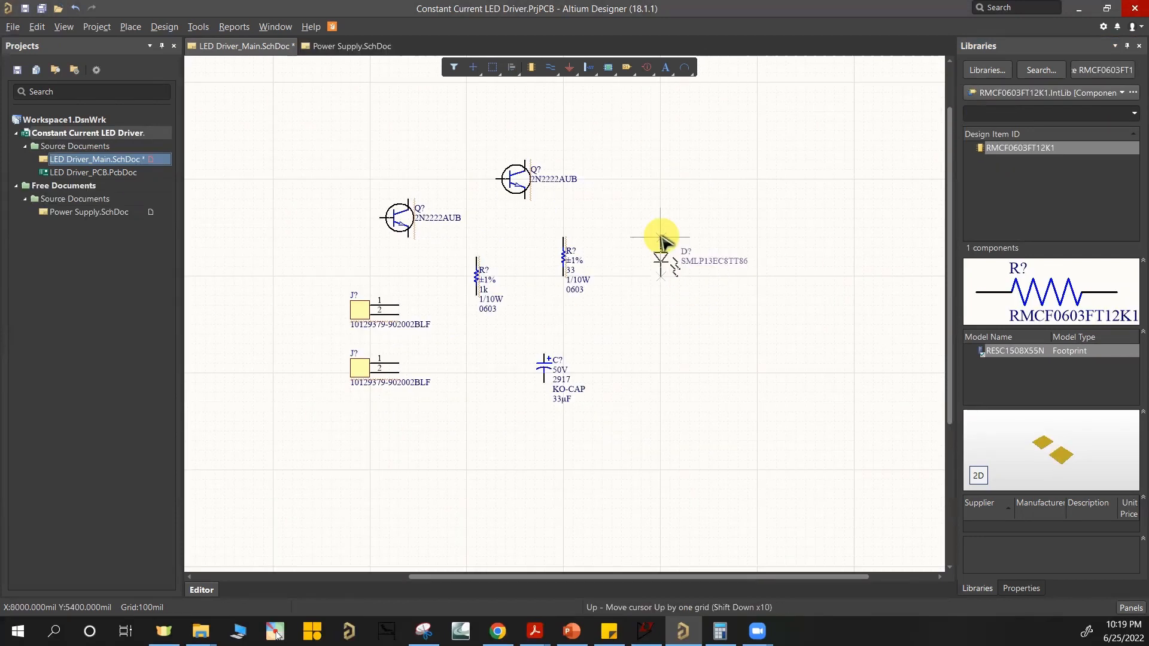
pyautogui.click(659, 201)
pyautogui.rightClick(650, 255)
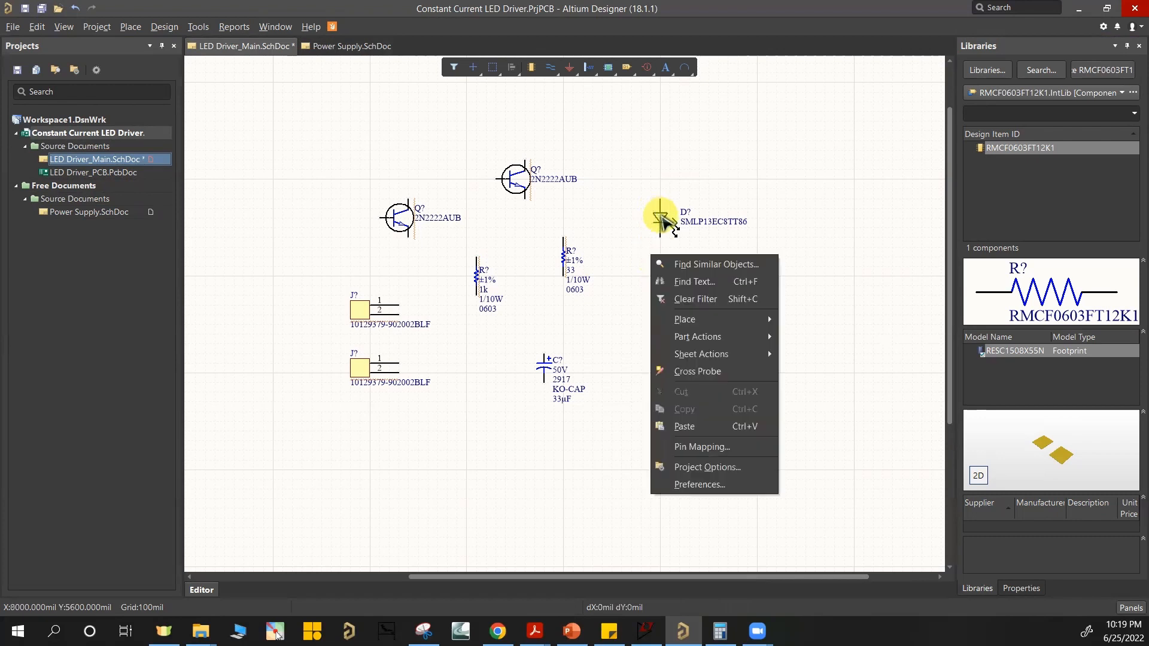
pyautogui.doubleClick(662, 220)
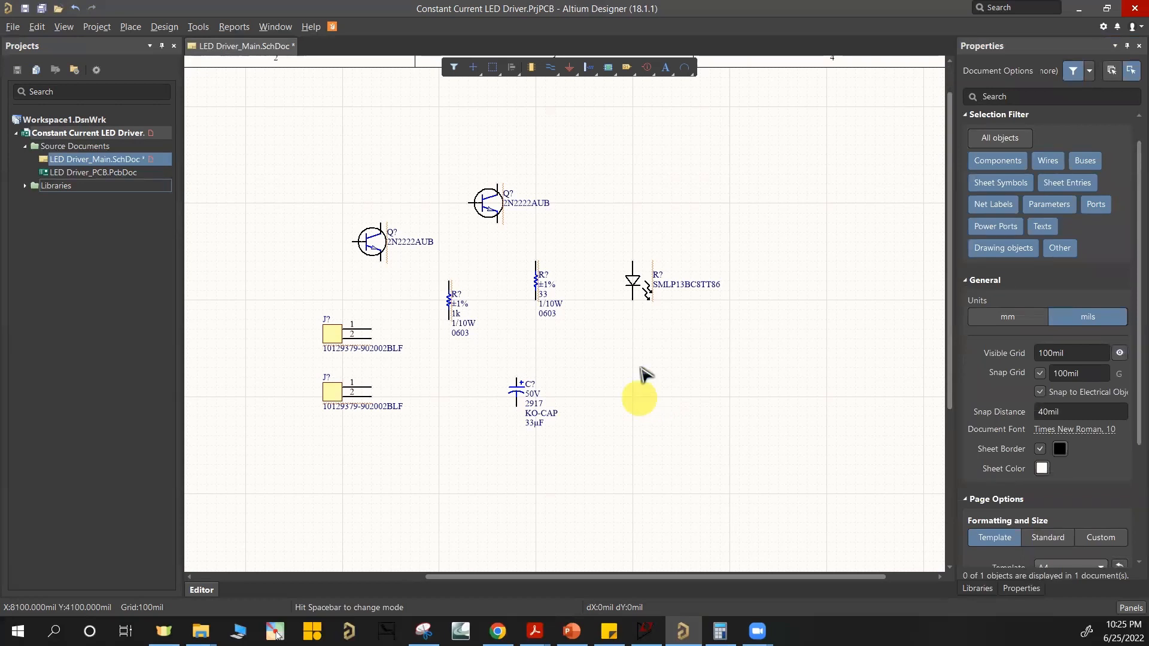
# Step: Move the transistor nearest the LED directly below it, with its collector in line with the LED's lower pin
pyautogui.keyDown('ctrl'); pyautogui.scroll(-2, 652, 338); pyautogui.keyUp('ctrl')
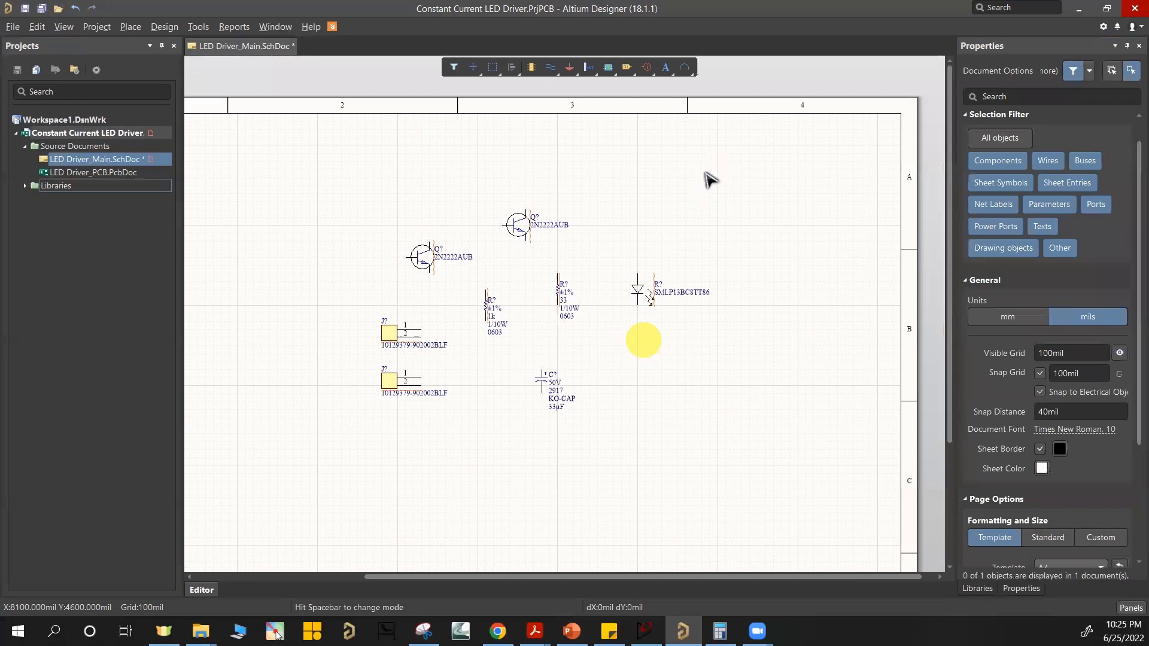
pyautogui.keyDown('ctrl'); pyautogui.scroll(1, 694, 197); pyautogui.keyUp('ctrl')
pyautogui.keyDown('ctrl'); pyautogui.scroll(2, 658, 251); pyautogui.keyUp('ctrl')
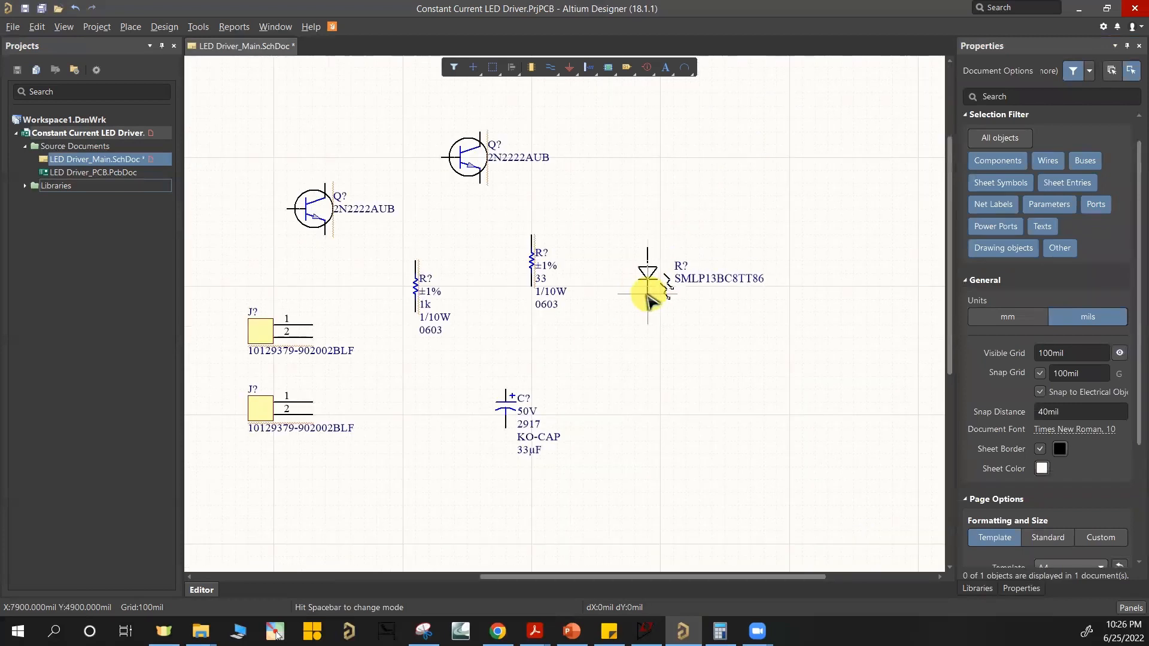
pyautogui.keyDown('ctrl'); pyautogui.scroll(-1, 479, 174); pyautogui.keyUp('ctrl')
pyautogui.moveTo(472, 125); pyautogui.dragTo(622, 285)
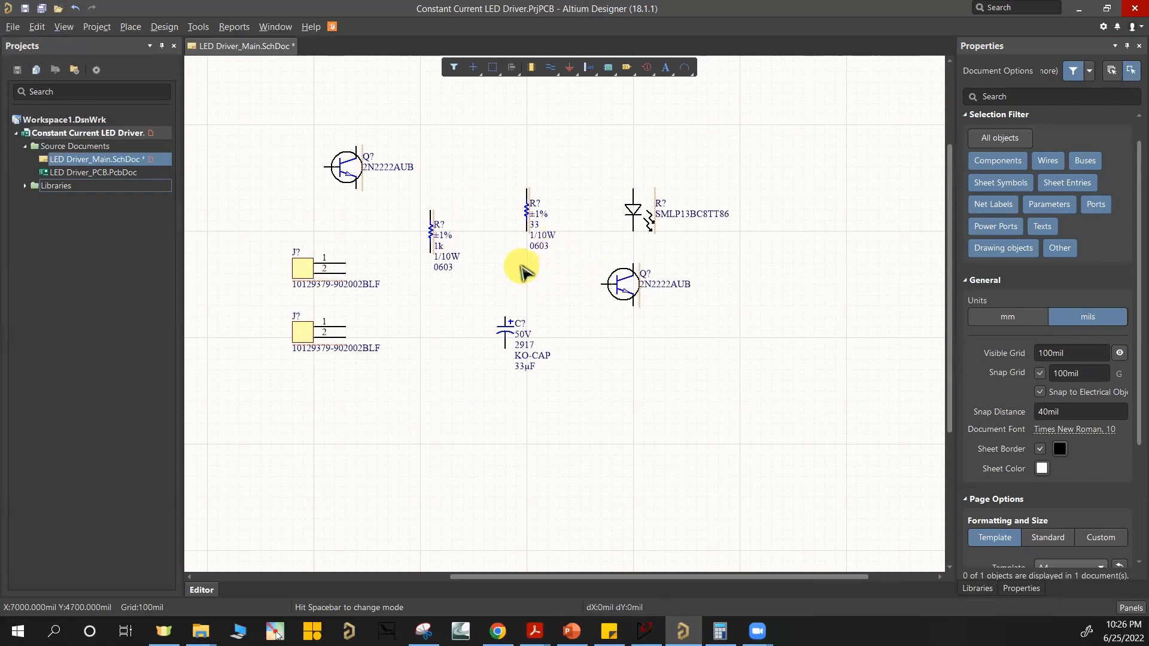
# Step: Move the 33 ohm resistor below the transistor under the LED, in line with its emitter
pyautogui.keyDown('ctrl'); pyautogui.scroll(2, 522, 265); pyautogui.keyUp('ctrl')
pyautogui.moveTo(520, 267); pyautogui.dragTo(492, 220, button='right')
pyautogui.moveTo(502, 152); pyautogui.dragTo(494, 201)
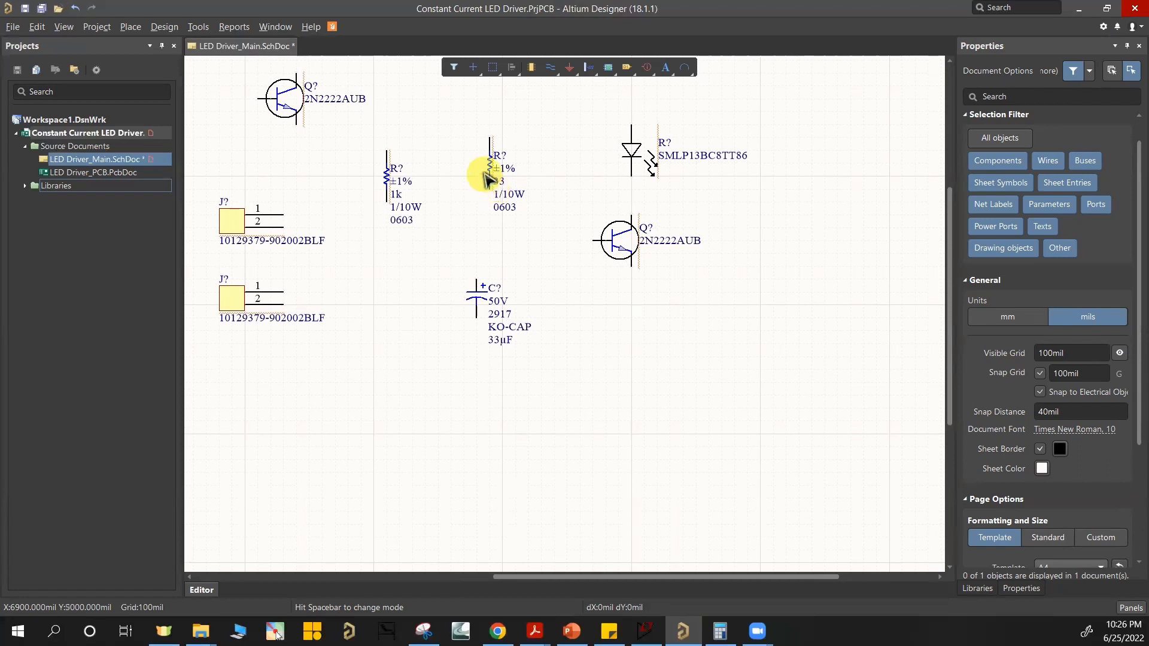
pyautogui.moveTo(492, 172)
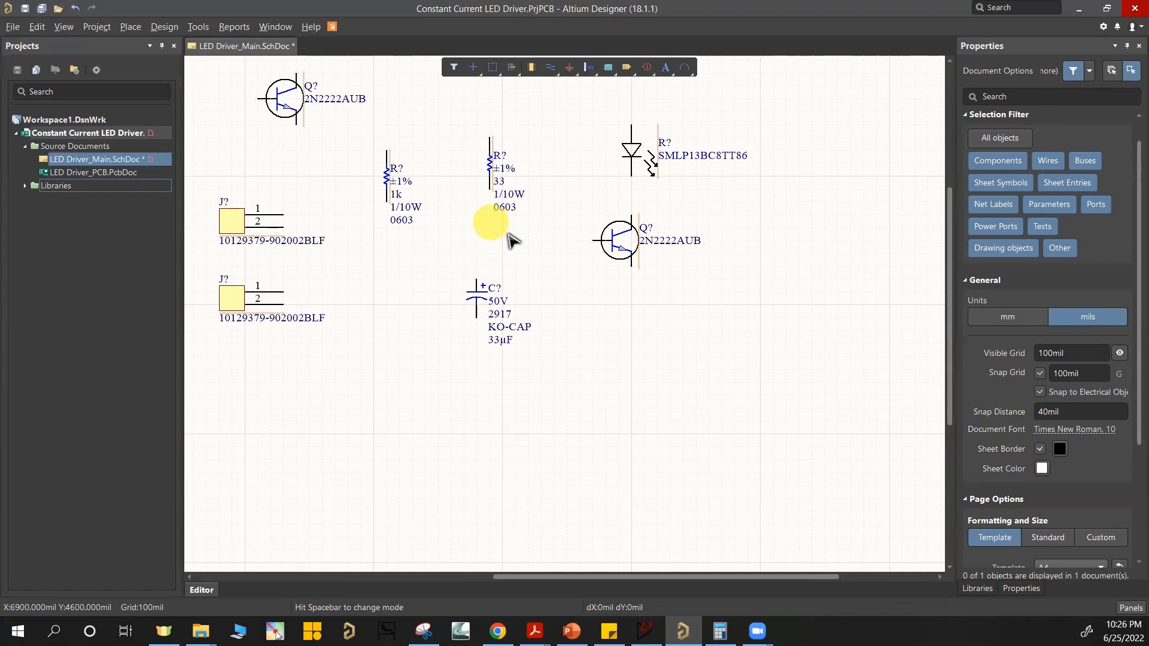
pyautogui.moveTo(489, 171); pyautogui.dragTo(633, 363)
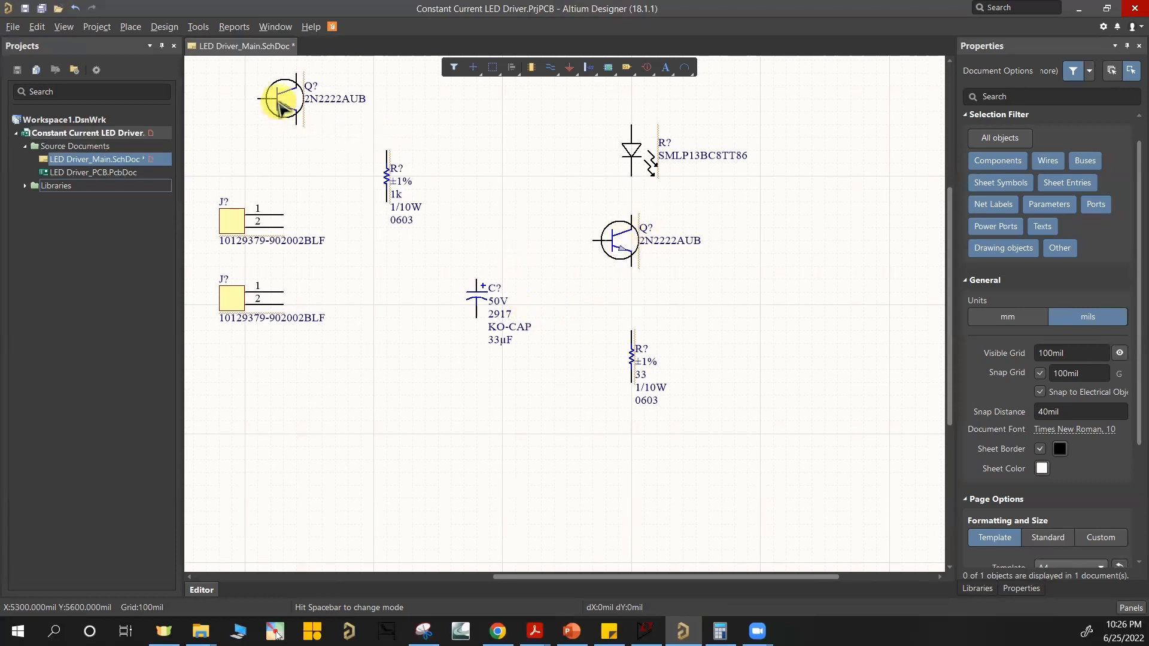
# Step: Move the other 2N2222AUB transistor to the lower left of the first one and mirror it horizontally so its base faces right
pyautogui.moveTo(281, 114); pyautogui.dragTo(550, 306)
pyautogui.press('x')
pyautogui.press('x')
pyautogui.press('x')
pyautogui.press('x')
pyautogui.press('x')
# Step: Move the capacitor below the headers and place the 1k resistor horizontally, level with the upper transistor's base
pyautogui.keyDown('ctrl'); pyautogui.scroll(2, 569, 337); pyautogui.keyUp('ctrl')
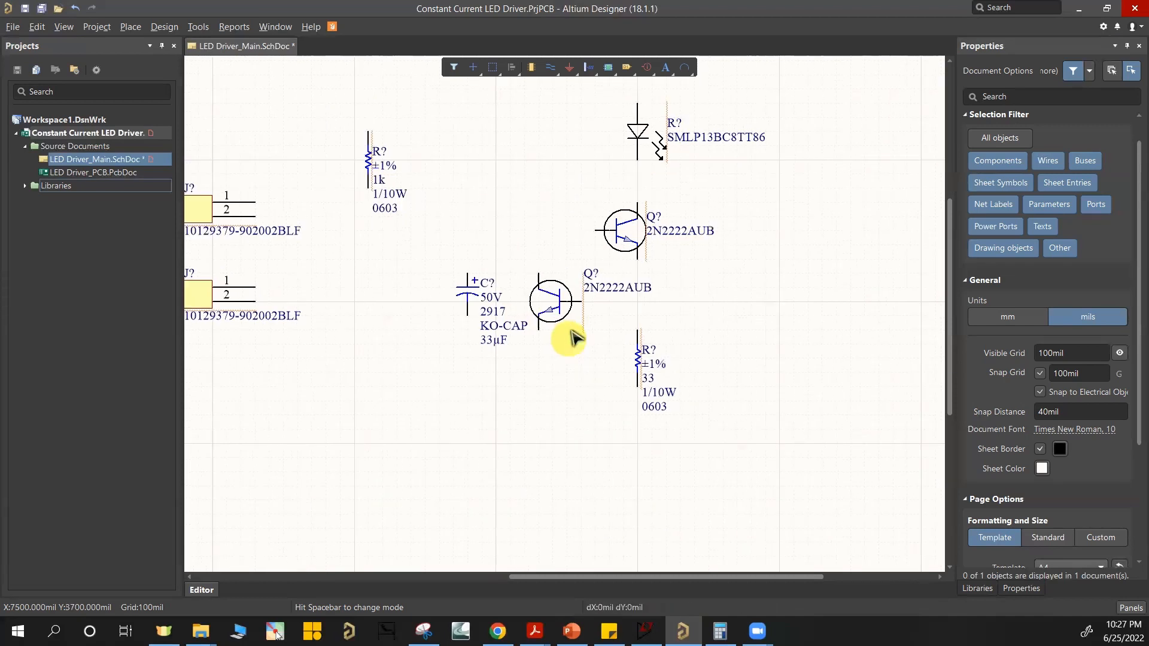
pyautogui.moveTo(440, 261); pyautogui.dragTo(201, 432)
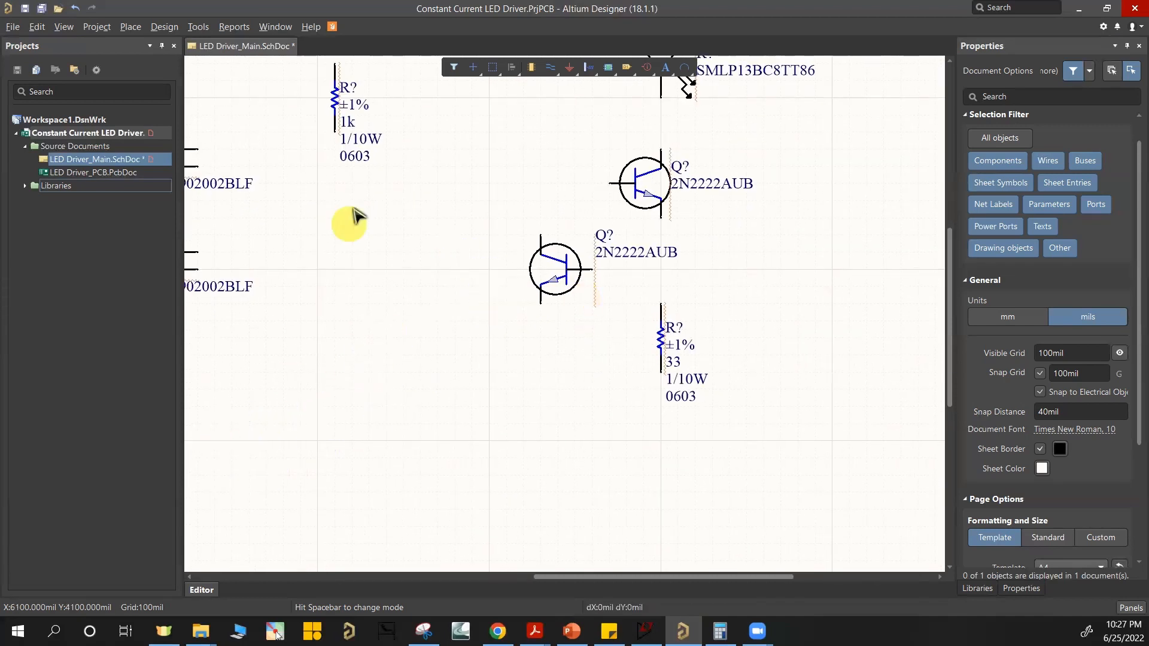
pyautogui.moveTo(332, 103); pyautogui.dragTo(423, 188)
pyautogui.press('space')
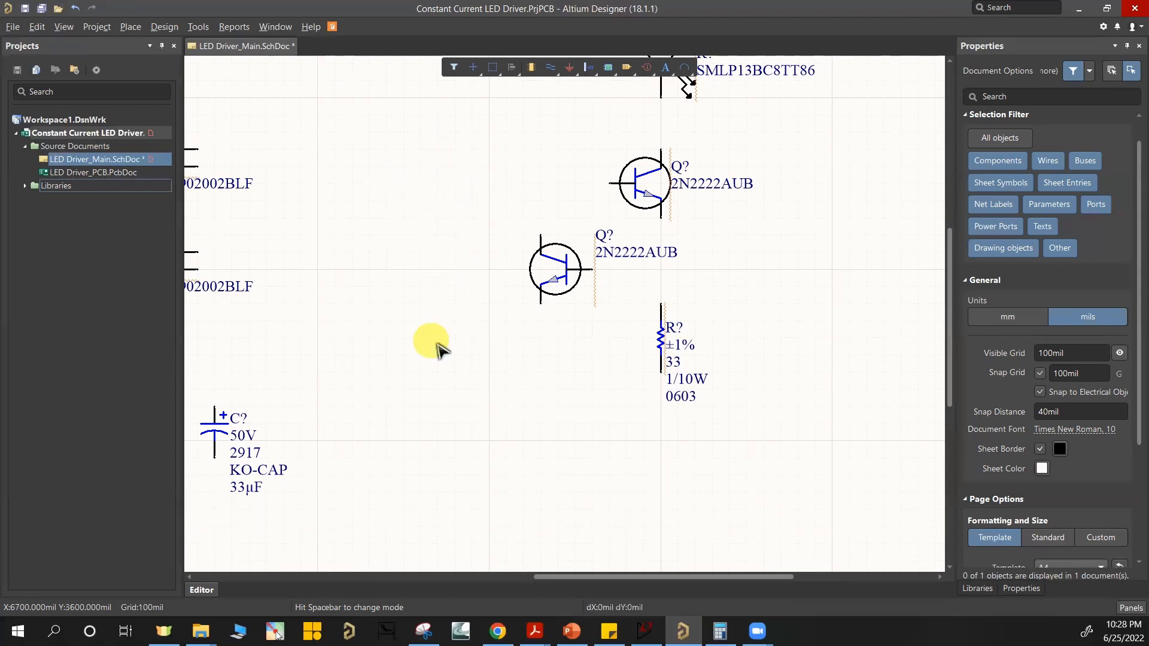
pyautogui.moveTo(360, 148); pyautogui.dragTo(455, 198, button='right')
# Step: Select both 2x1 headers and move them together farther left on the sheet
pyautogui.keyDown('ctrl'); pyautogui.scroll(-2, 426, 229); pyautogui.keyUp('ctrl')
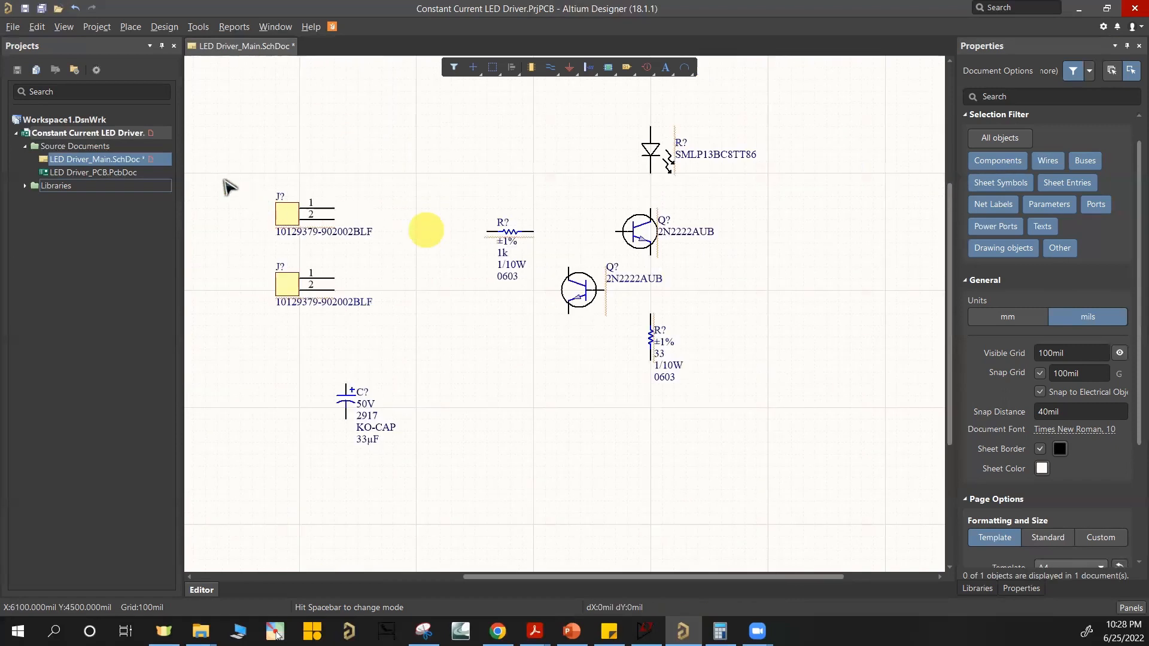
pyautogui.moveTo(217, 180); pyautogui.dragTo(418, 351)
pyautogui.moveTo(287, 281); pyautogui.dragTo(206, 280)
# Step: Move the 1k resistor and the mirrored transistor farther left to leave more room for wiring
pyautogui.keyDown('ctrl'); pyautogui.scroll(2, 553, 240); pyautogui.keyUp('ctrl')
pyautogui.moveTo(597, 206); pyautogui.dragTo(549, 364, button='right')
pyautogui.keyDown('ctrl'); pyautogui.scroll(2, 532, 312); pyautogui.keyUp('ctrl')
pyautogui.keyDown('ctrl'); pyautogui.scroll(-4, 539, 314); pyautogui.keyUp('ctrl')
pyautogui.keyDown('ctrl'); pyautogui.scroll(1, 549, 364); pyautogui.keyUp('ctrl')
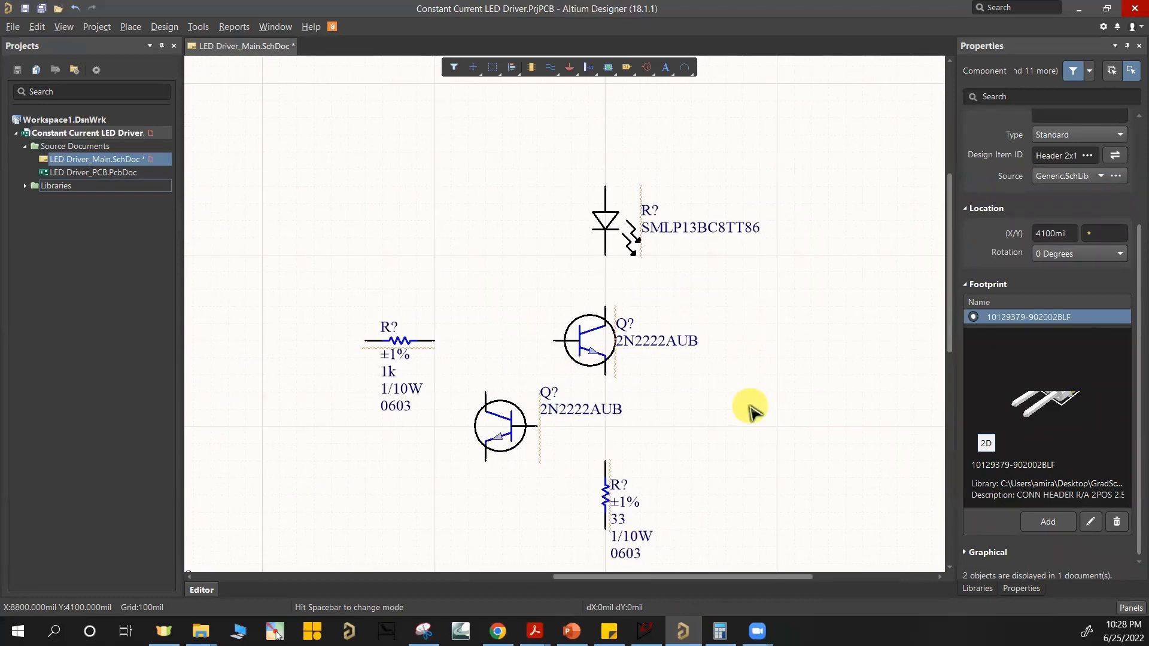
pyautogui.moveTo(746, 405); pyautogui.dragTo(706, 304, button='right')
pyautogui.keyDown('ctrl'); pyautogui.scroll(-1, 710, 341); pyautogui.keyUp('ctrl')
pyautogui.keyDown('ctrl'); pyautogui.scroll(-1, 652, 349); pyautogui.keyUp('ctrl')
pyautogui.keyDown('ctrl'); pyautogui.scroll(1, 706, 304); pyautogui.keyUp('ctrl')
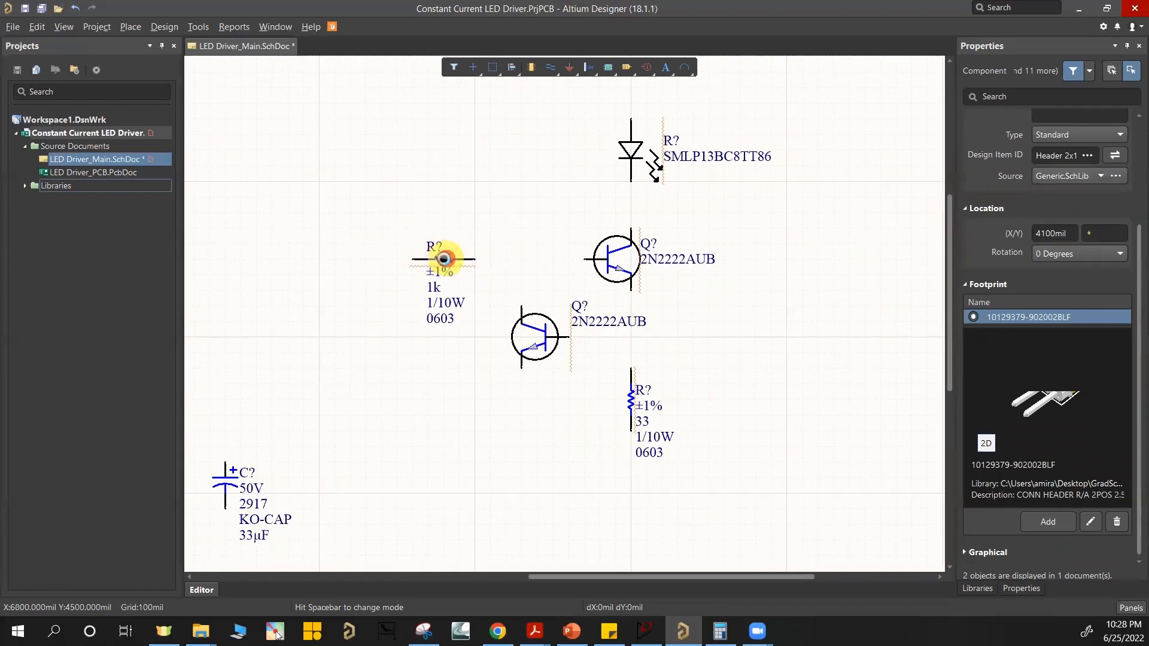
pyautogui.moveTo(443, 259); pyautogui.dragTo(318, 260)
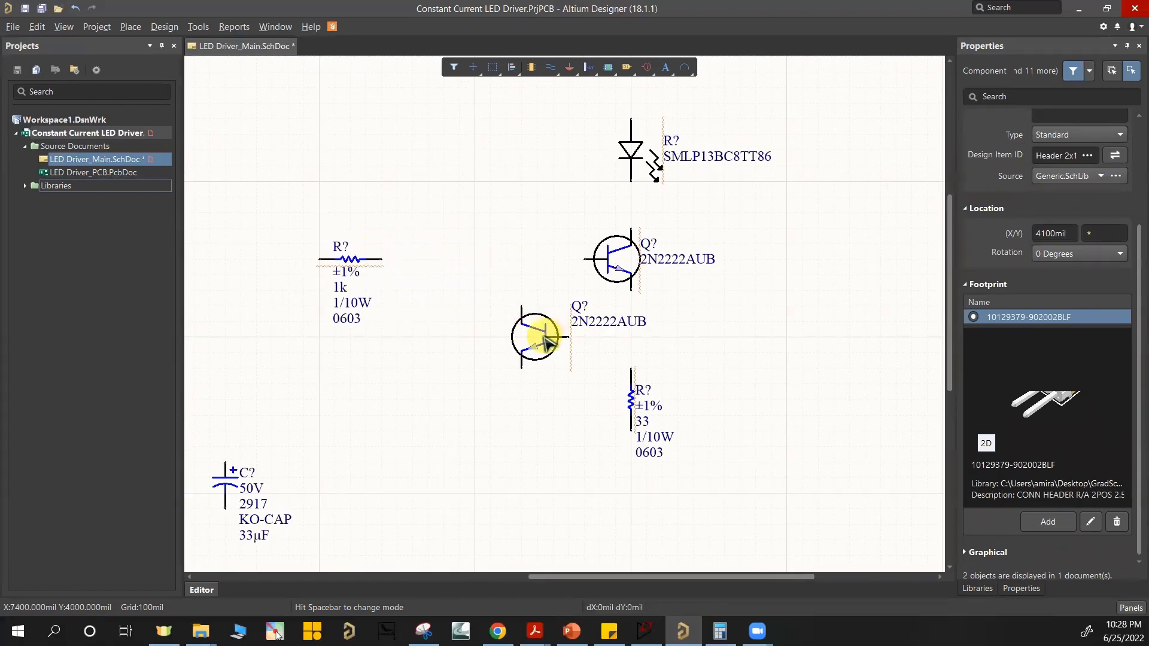
pyautogui.moveTo(543, 341); pyautogui.dragTo(497, 342)
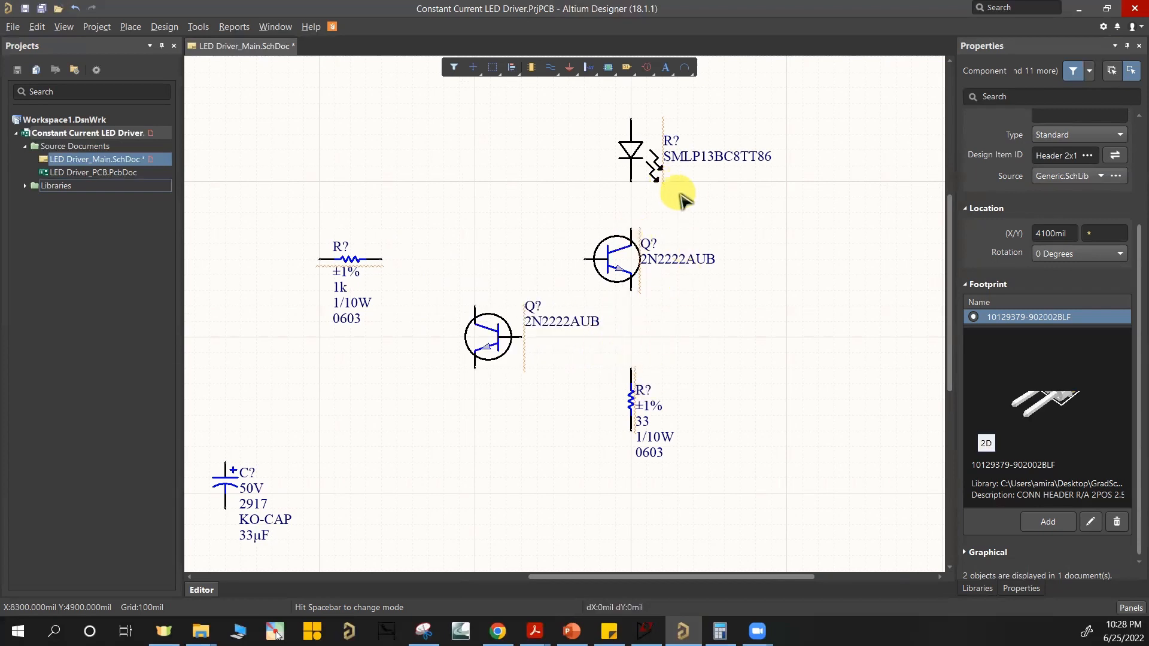
pyautogui.keyDown('ctrl'); pyautogui.scroll(-1, 688, 195); pyautogui.keyUp('ctrl')
pyautogui.keyDown('ctrl'); pyautogui.scroll(-1, 663, 227); pyautogui.keyUp('ctrl')
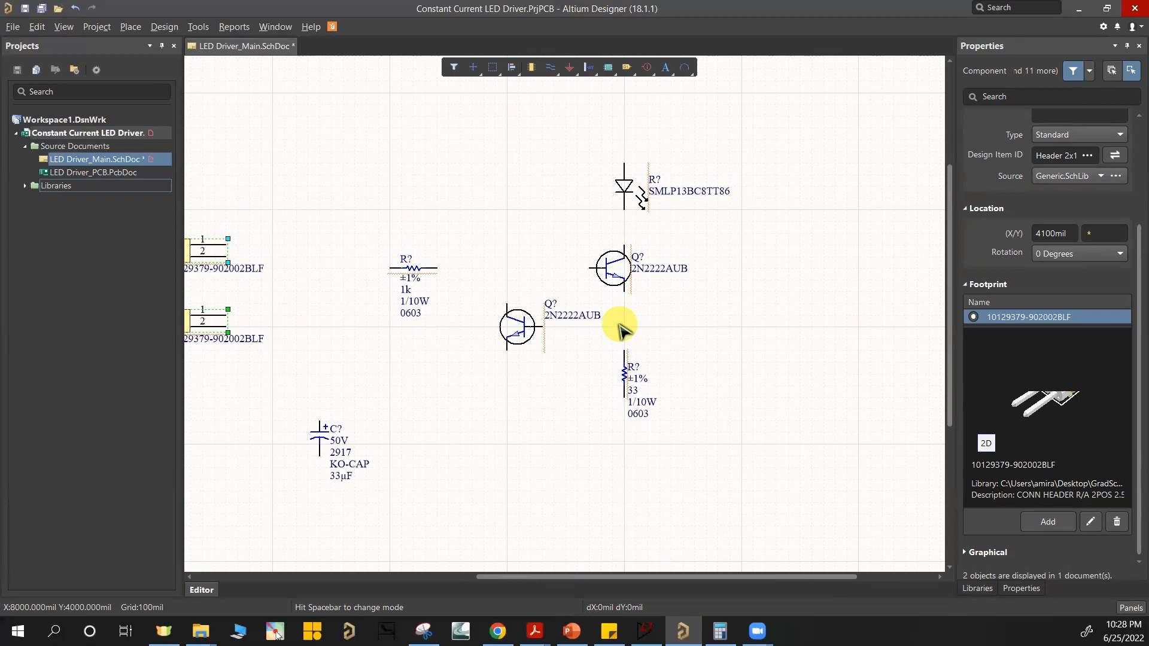
# Step: Wire the LED, upper transistor and 33-ohm resistor in series, and connect the 1k resistor and mirrored transistor to the upper transistor's base and emitter
pyautogui.keyDown('ctrl'); pyautogui.scroll(1, 602, 256); pyautogui.keyUp('ctrl')
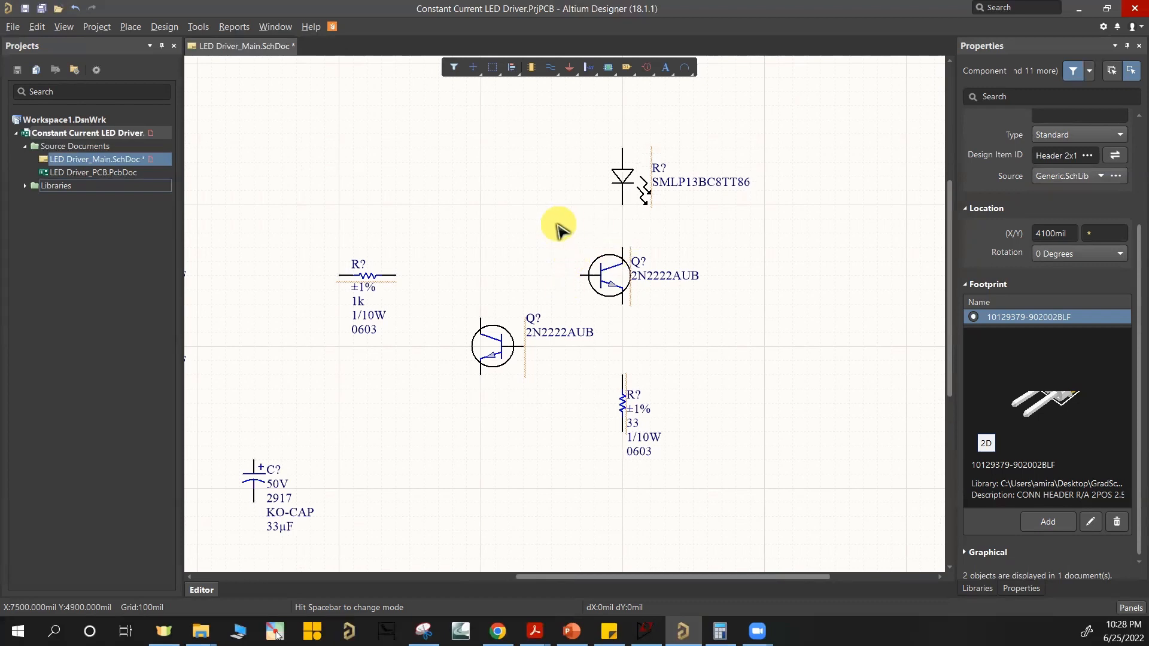
pyautogui.click(130, 27)
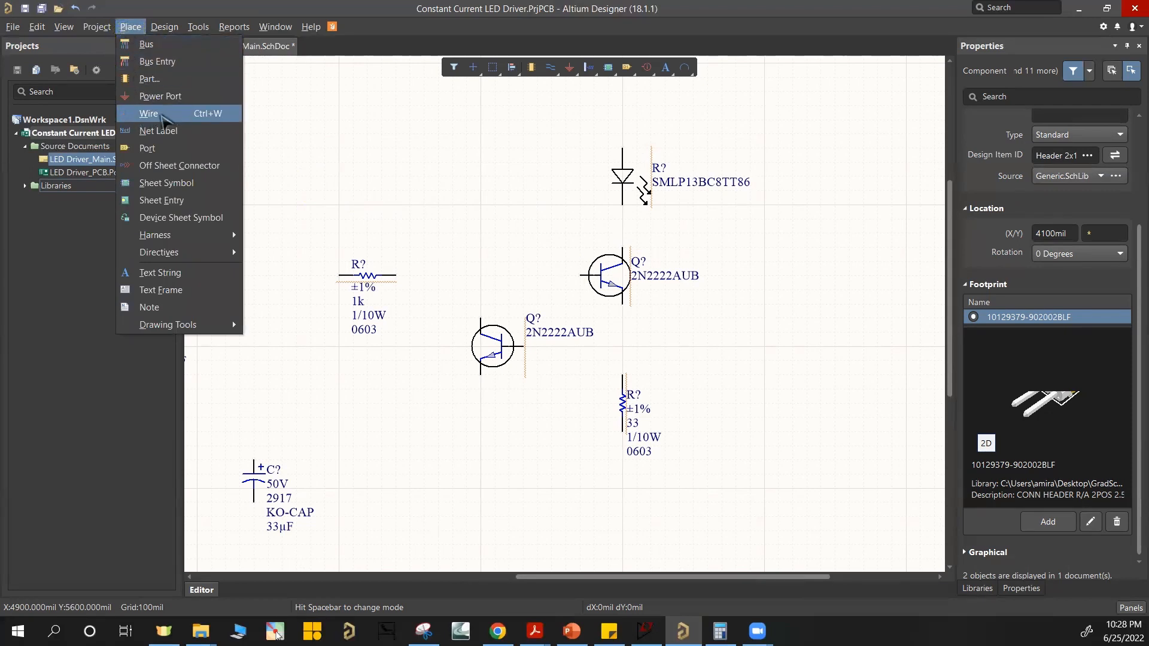
pyautogui.click(160, 114)
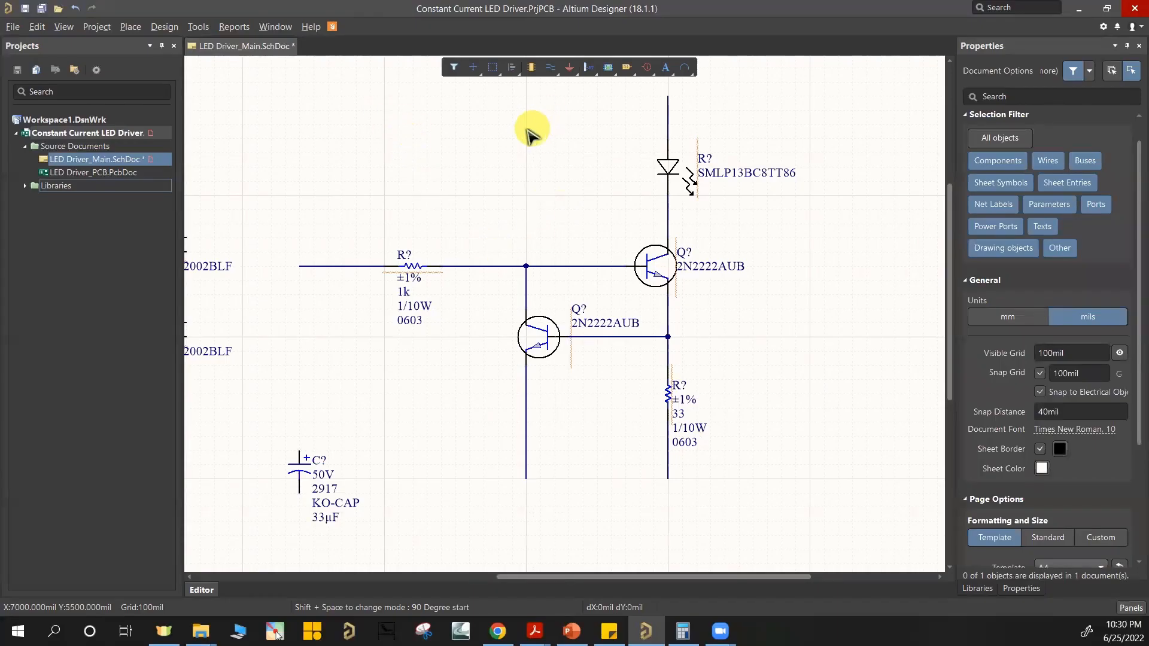
pyautogui.click(132, 28)
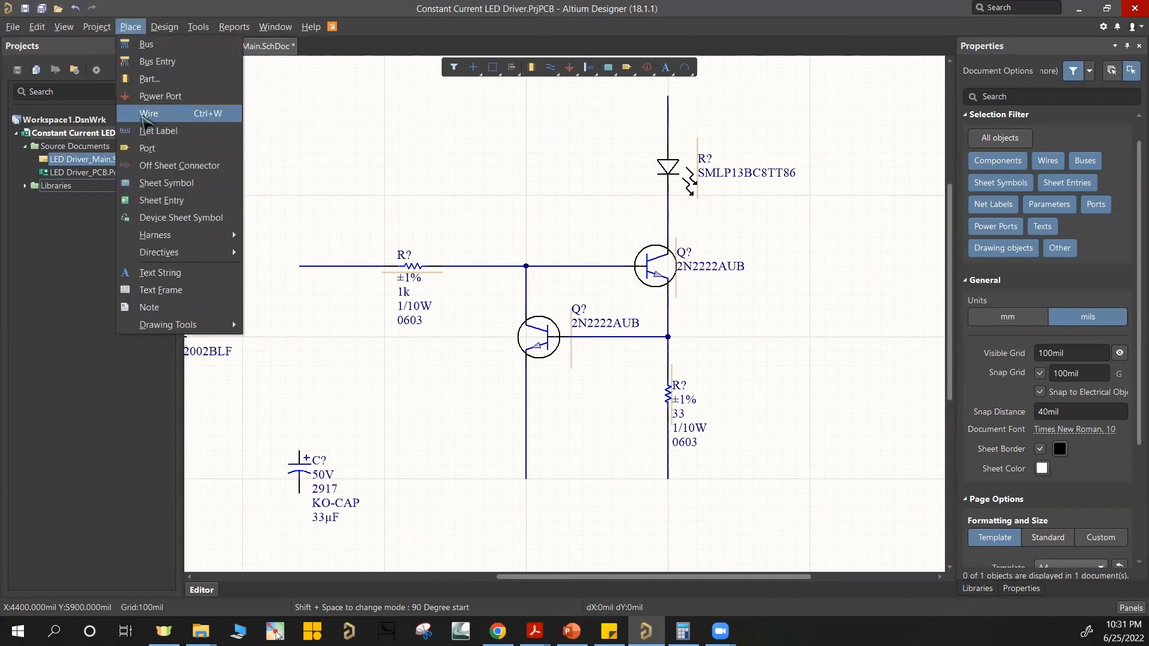
pyautogui.click(423, 199)
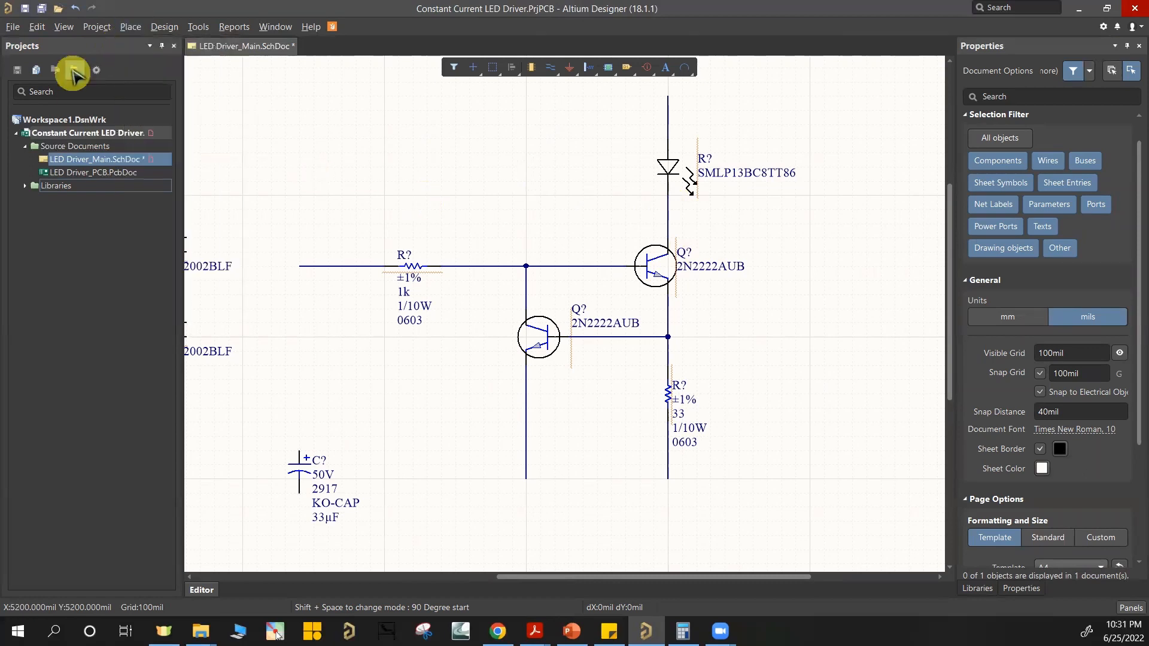
pyautogui.click(131, 26)
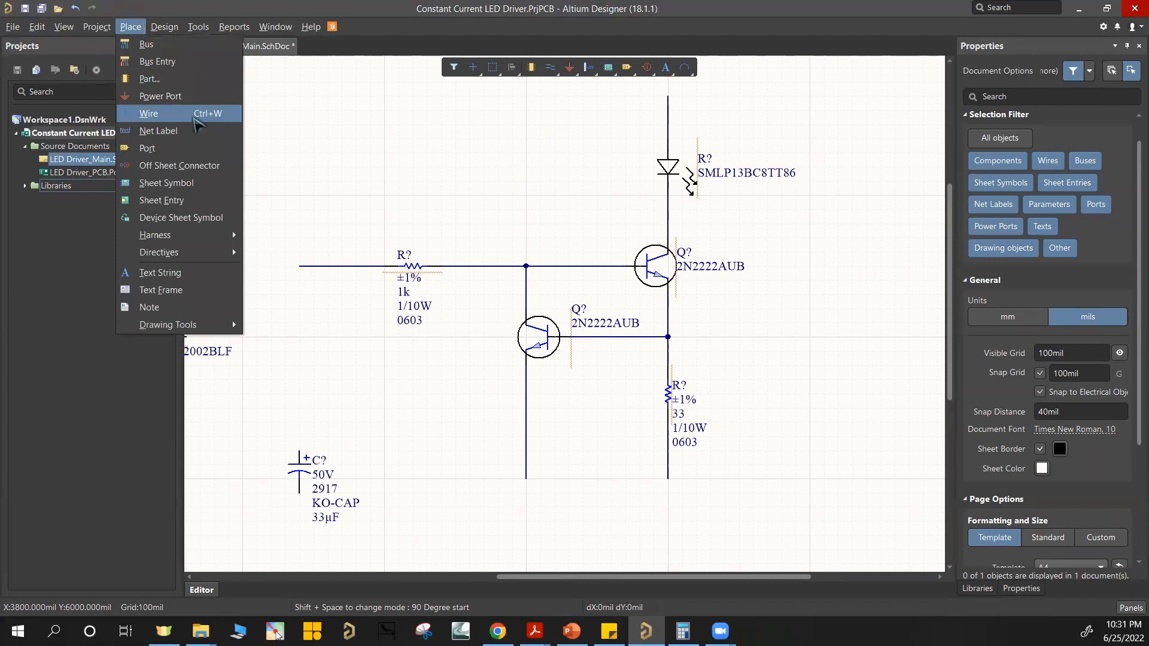
pyautogui.click(453, 159)
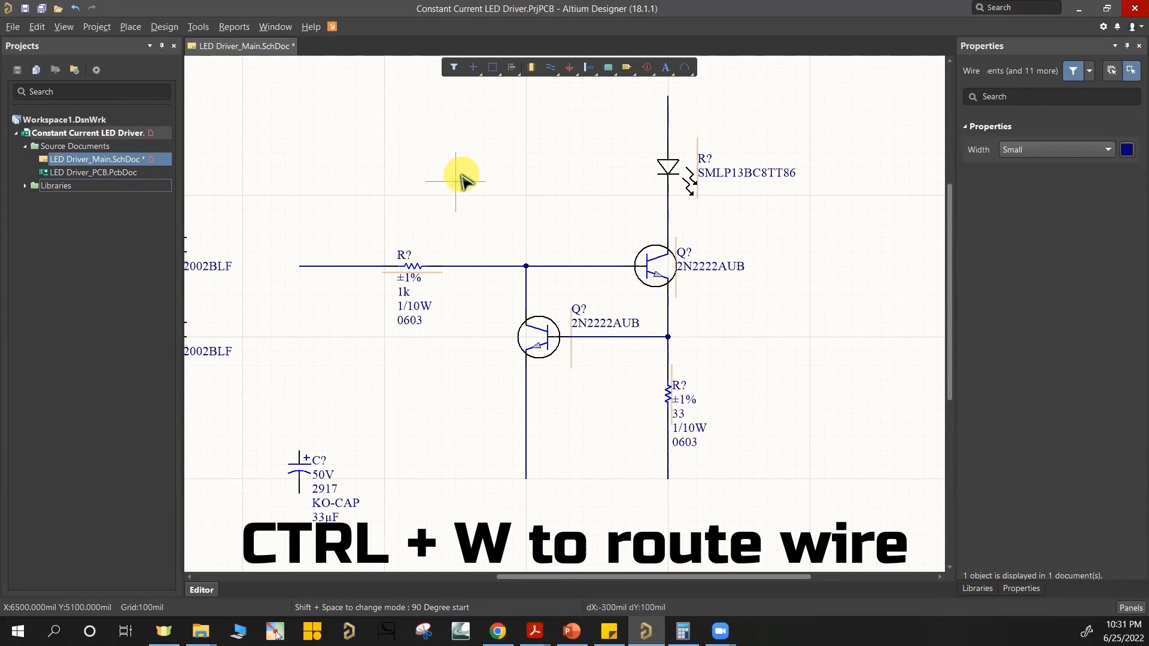
pyautogui.press('Escape')
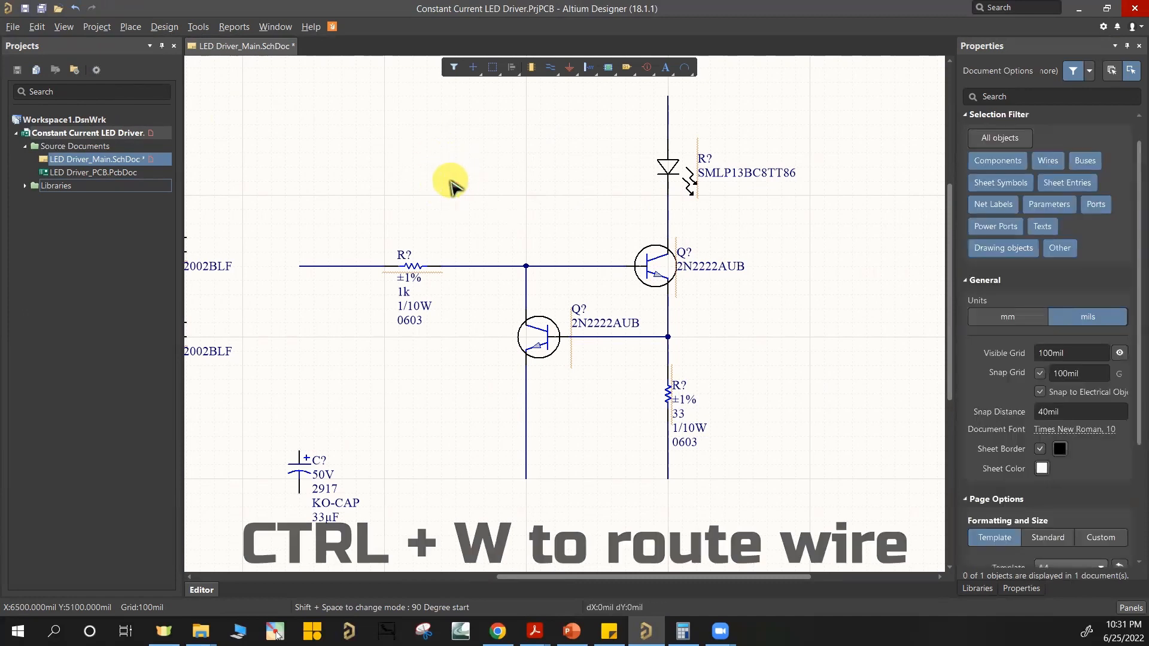
pyautogui.press('p')
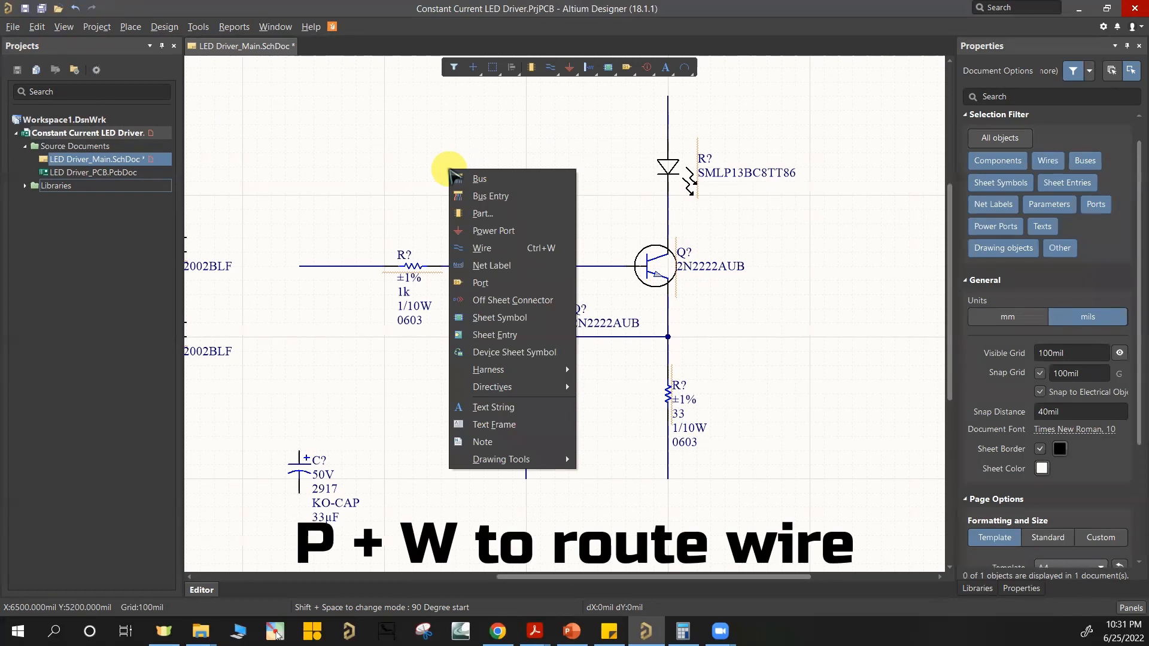
pyautogui.press('w')
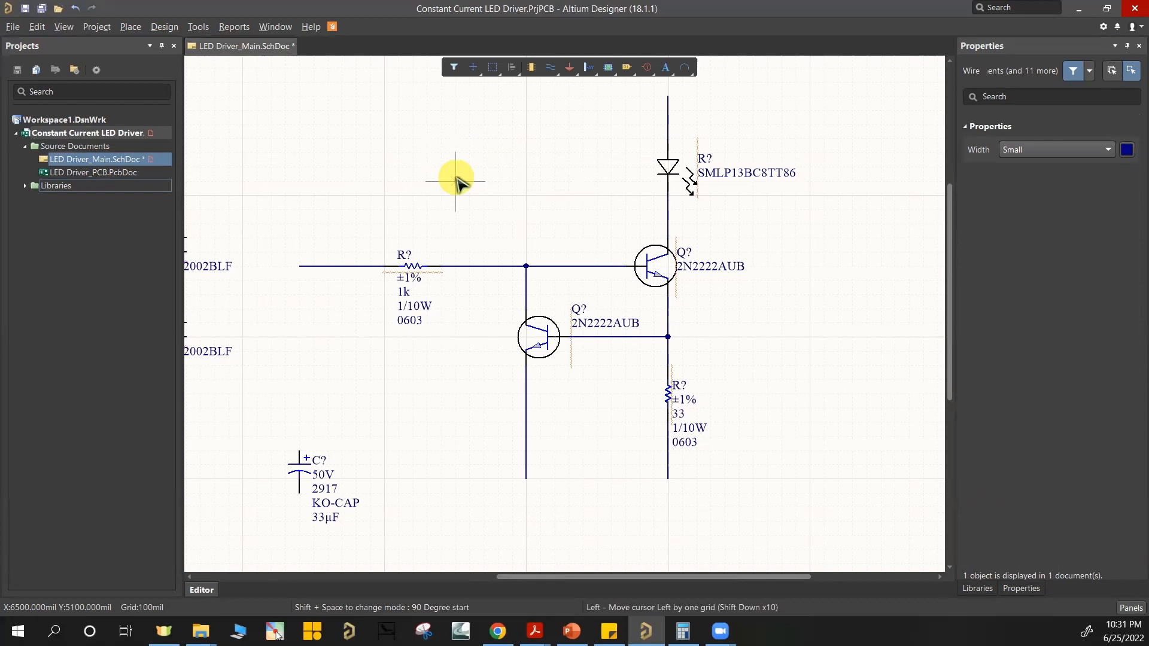
pyautogui.press('Escape')
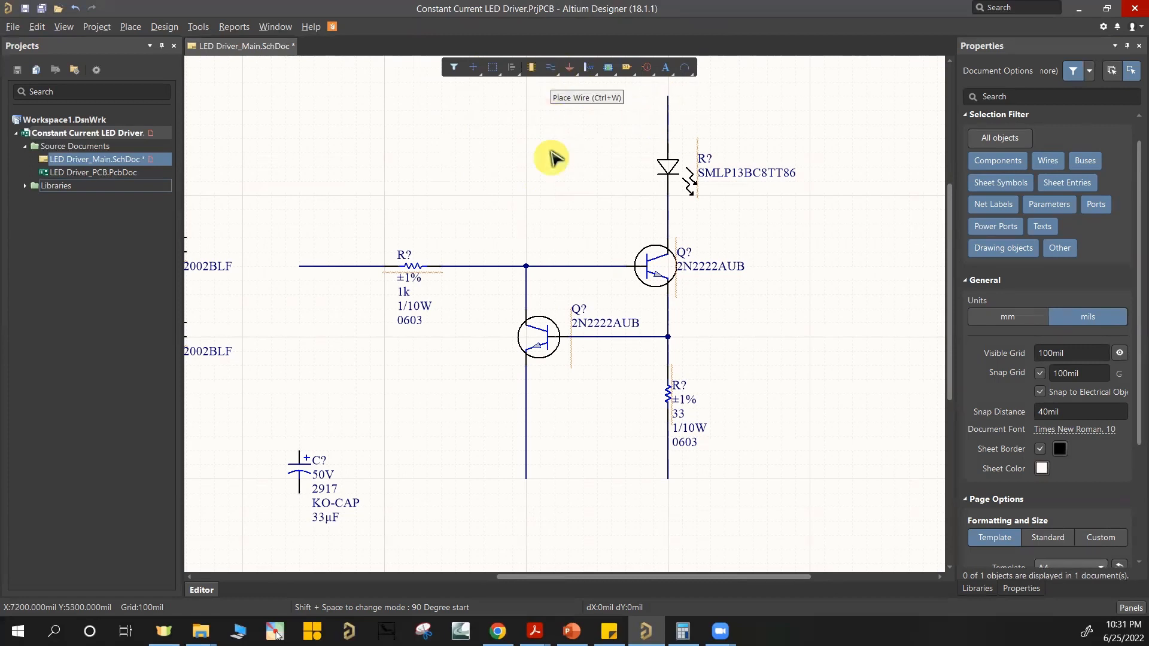
pyautogui.click(550, 71)
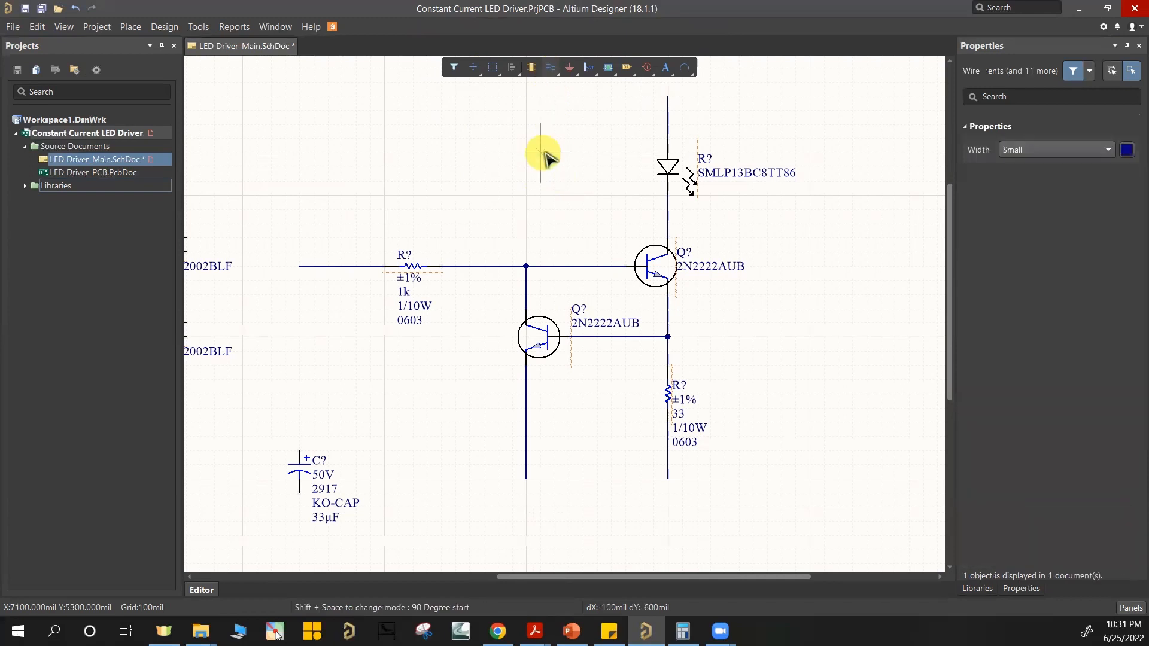
pyautogui.rightClick(522, 222)
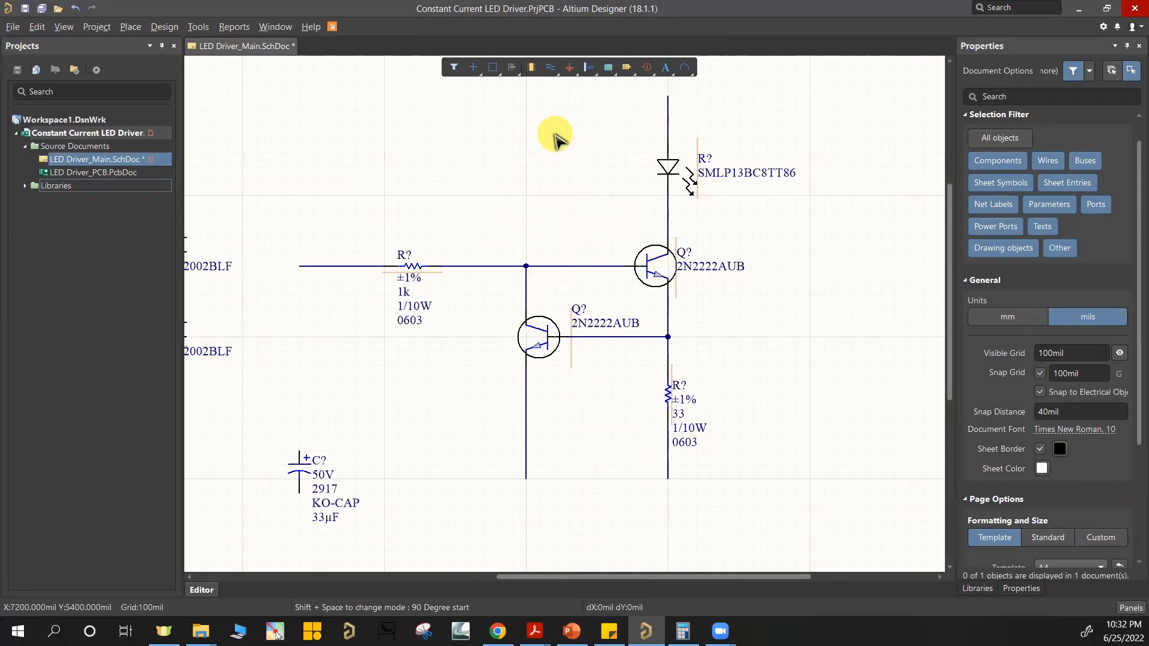
# Step: Move the upper 2x1 header up the sheet, well above the 1k resistor's wire
pyautogui.keyDown('ctrl'); pyautogui.scroll(-1, 555, 135); pyautogui.keyUp('ctrl')
pyautogui.moveTo(555, 136); pyautogui.dragTo(572, 196, button='right')
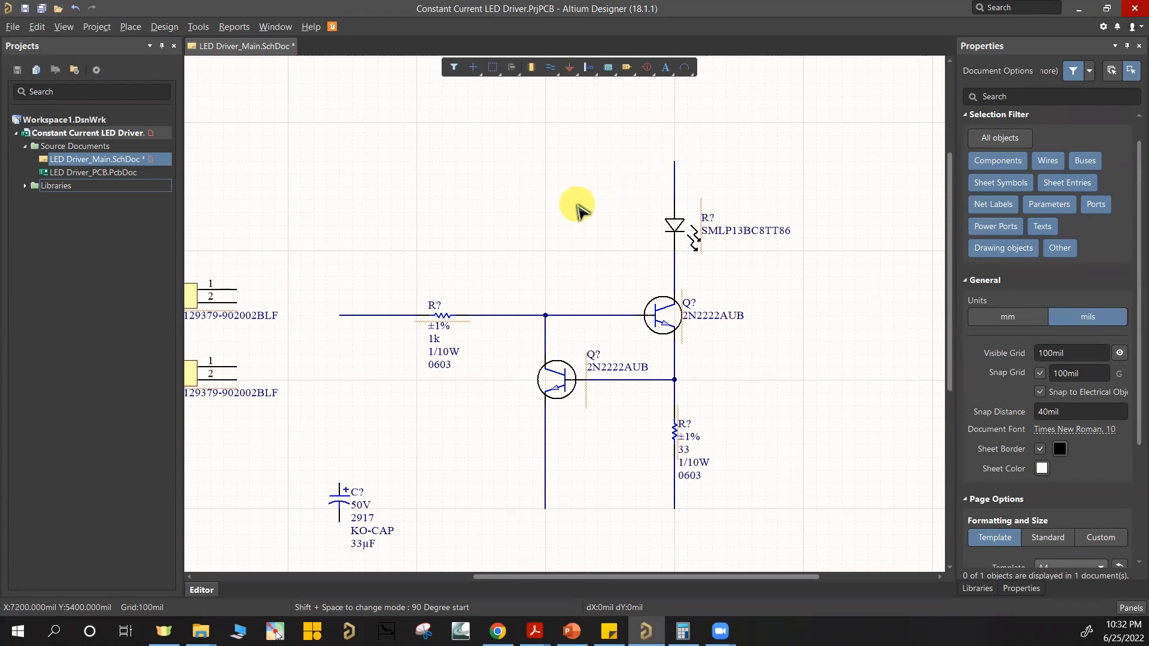
pyautogui.moveTo(601, 214); pyautogui.dragTo(607, 217, button='right')
pyautogui.keyDown('ctrl'); pyautogui.scroll(-1, 607, 216); pyautogui.keyUp('ctrl')
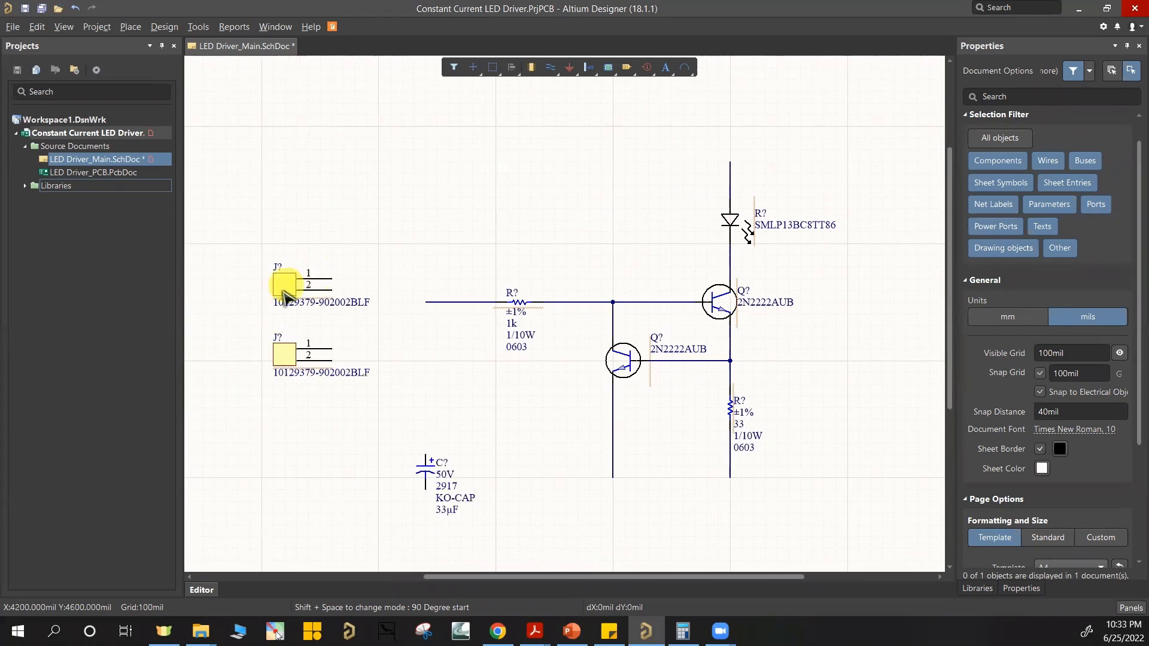
pyautogui.moveTo(287, 294); pyautogui.dragTo(320, 126)
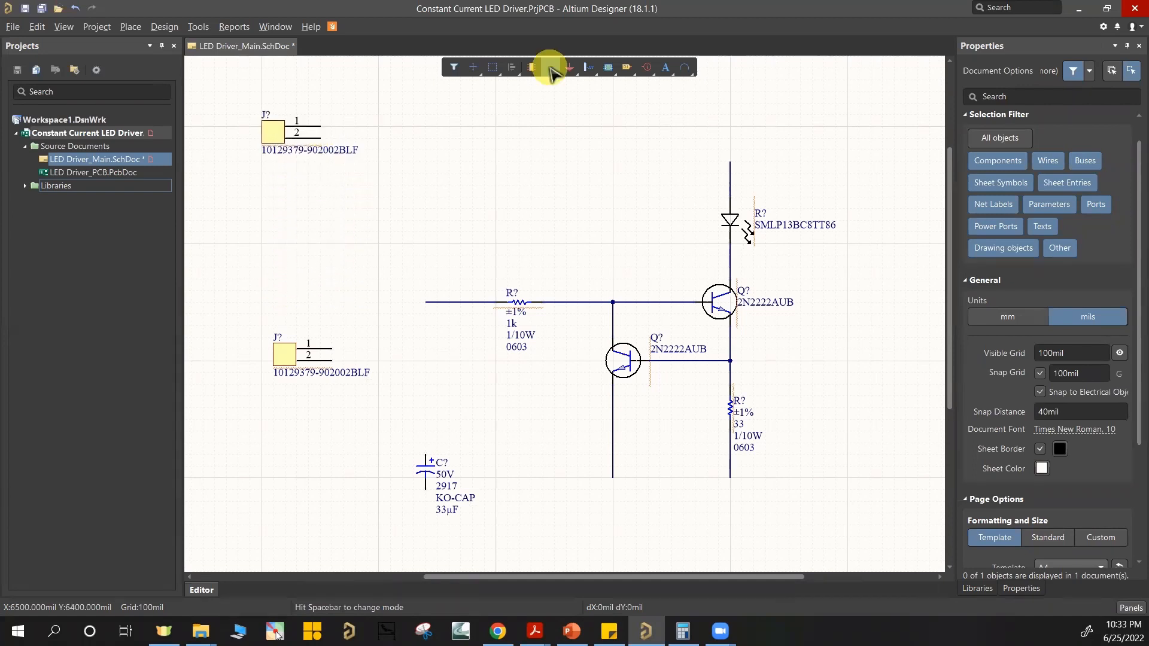
# Step: Draw a horizontal wire about 500 mil long from each of the upper header's two pins
pyautogui.click(549, 69)
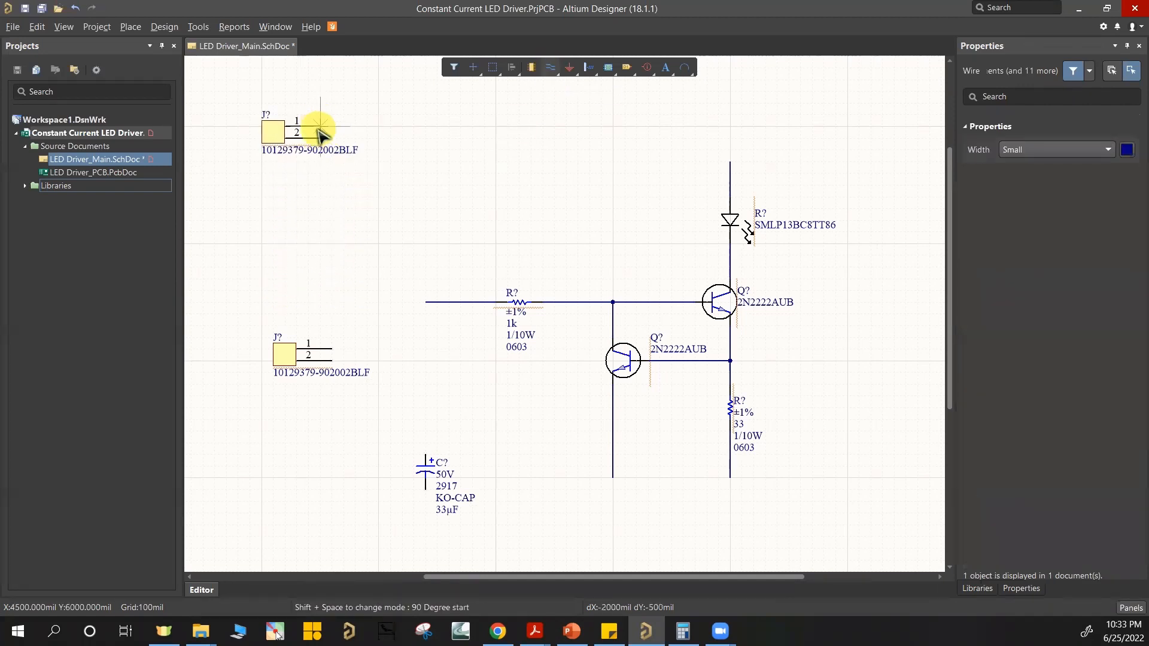
pyautogui.click(377, 127)
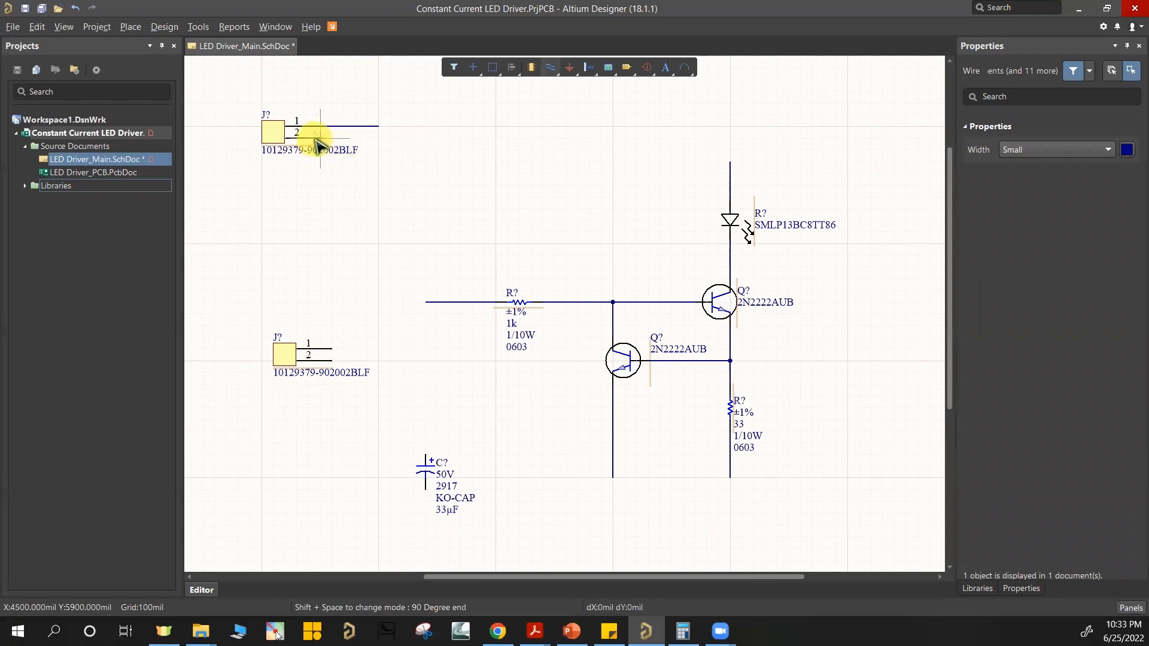
pyautogui.click(378, 141)
pyautogui.rightClick(373, 157)
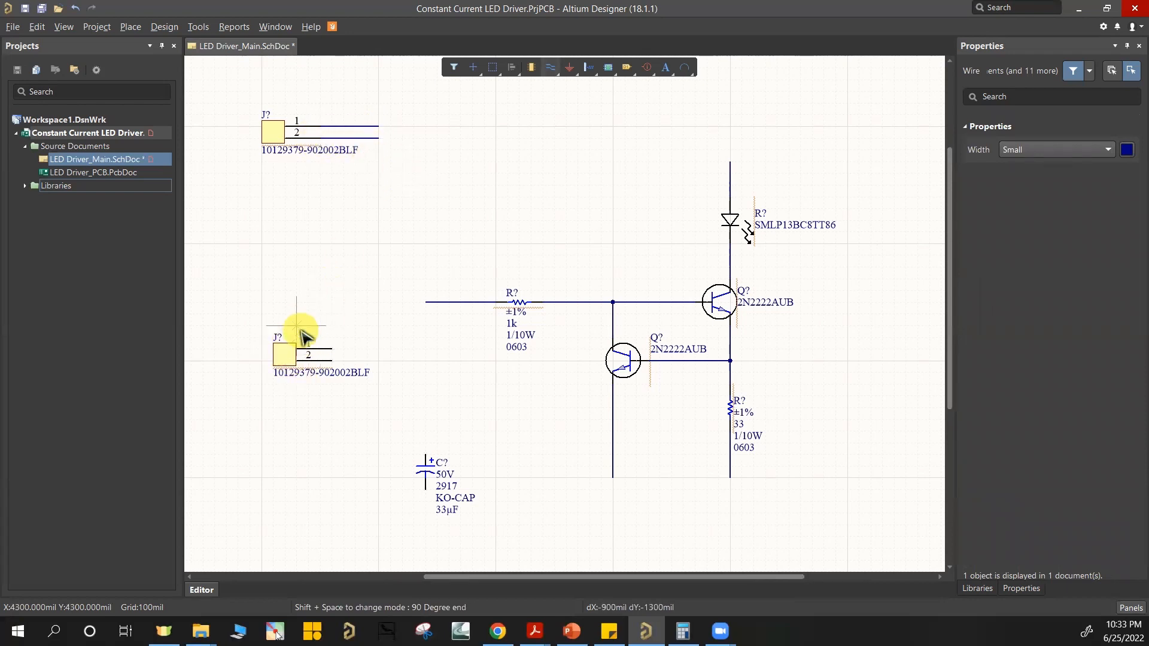
# Step: Attach pin 1 of the lower header to the 1k resistor's open wire and align the header under the upper one, stretching the wire
pyautogui.click(289, 359)
pyautogui.moveTo(288, 359); pyautogui.dragTo(488, 306)
pyautogui.press('pageup')
pyautogui.press('pageup')
pyautogui.keyDown('ctrl'); pyautogui.scroll(-3, 487, 244); pyautogui.keyUp('ctrl')
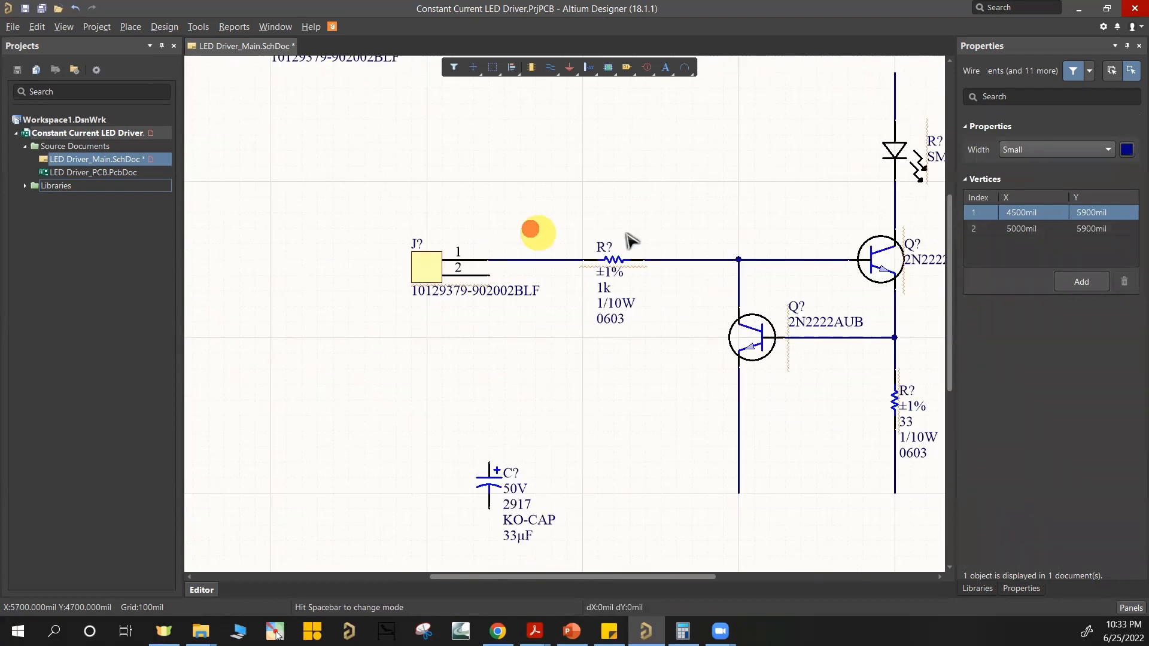
pyautogui.keyDown('ctrl'); pyautogui.scroll(-1, 551, 264); pyautogui.keyUp('ctrl')
pyautogui.moveTo(538, 264); pyautogui.dragTo(484, 267)
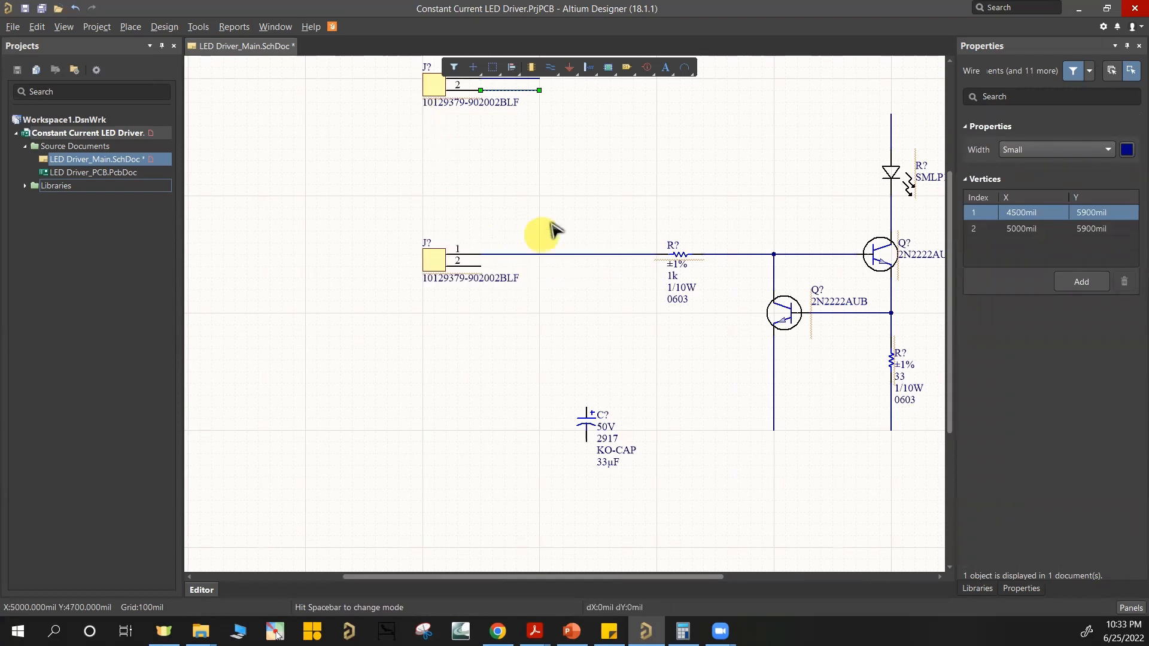
pyautogui.moveTo(496, 250); pyautogui.dragTo(507, 233, button='right')
# Step: Place a net label named VCC on the wire from pin 1 of the upper header
pyautogui.keyDown('ctrl'); pyautogui.scroll(1, 582, 210); pyautogui.keyUp('ctrl')
pyautogui.keyDown('ctrl'); pyautogui.scroll(1, 507, 233); pyautogui.keyUp('ctrl')
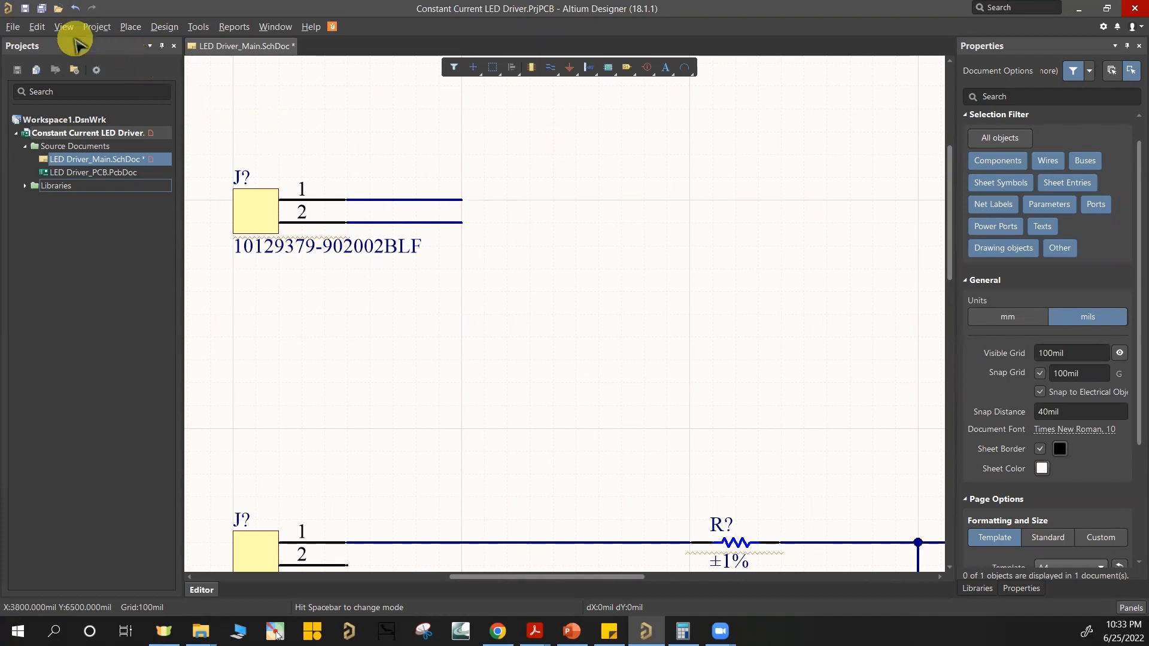
pyautogui.click(127, 27)
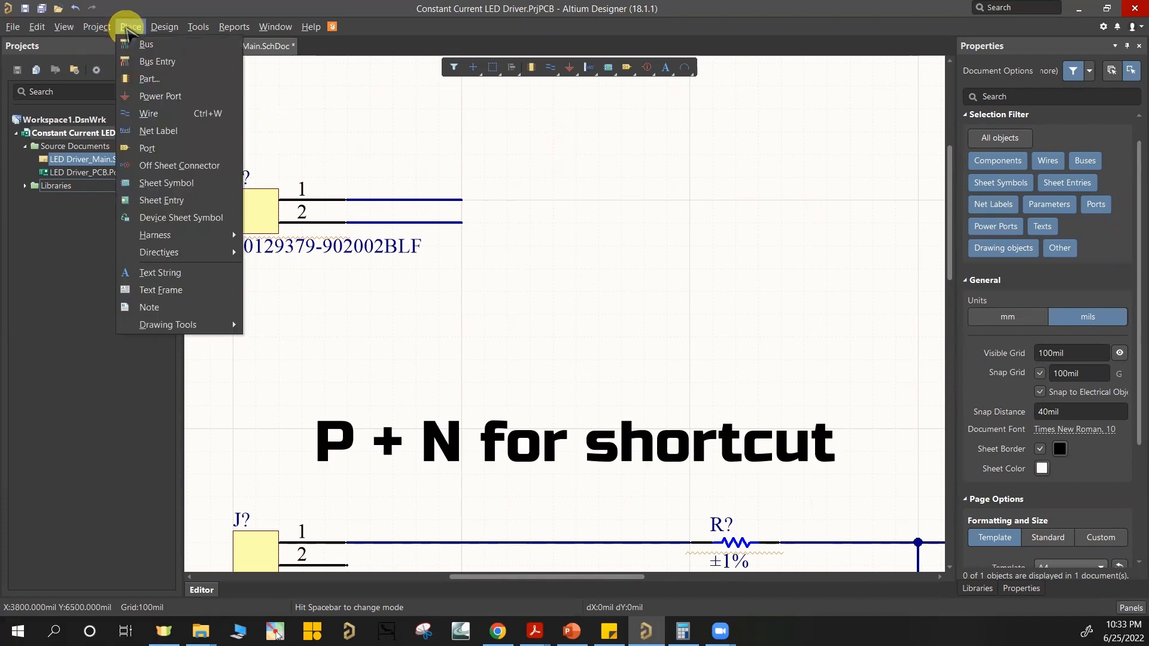
pyautogui.click(187, 135)
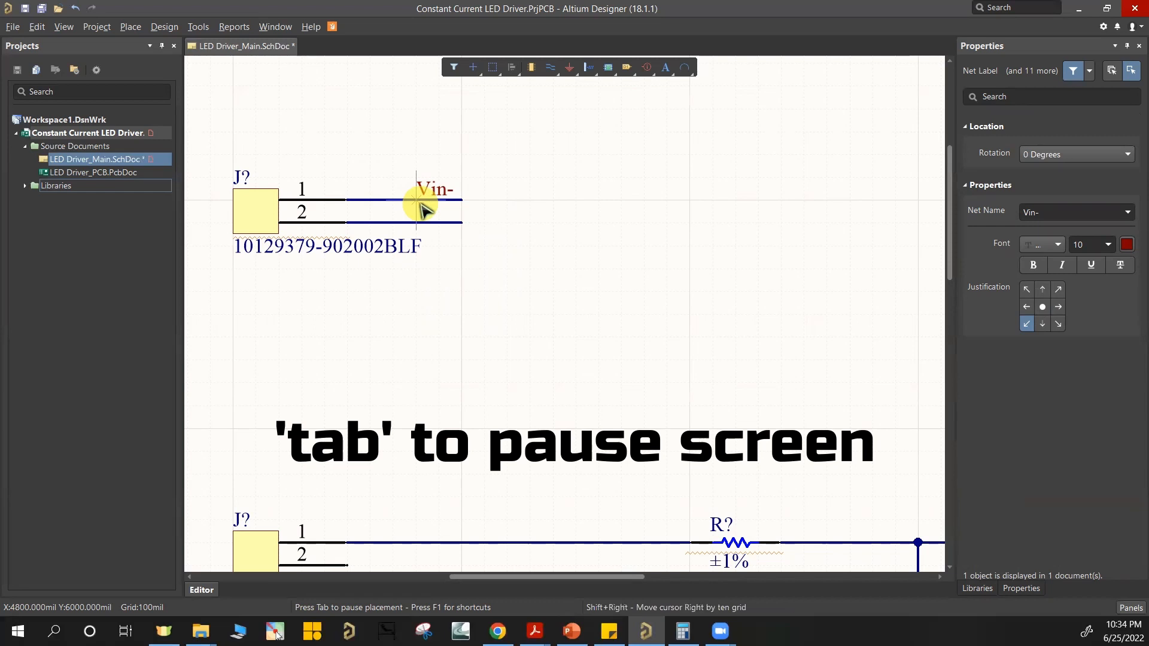
pyautogui.press('Tab')
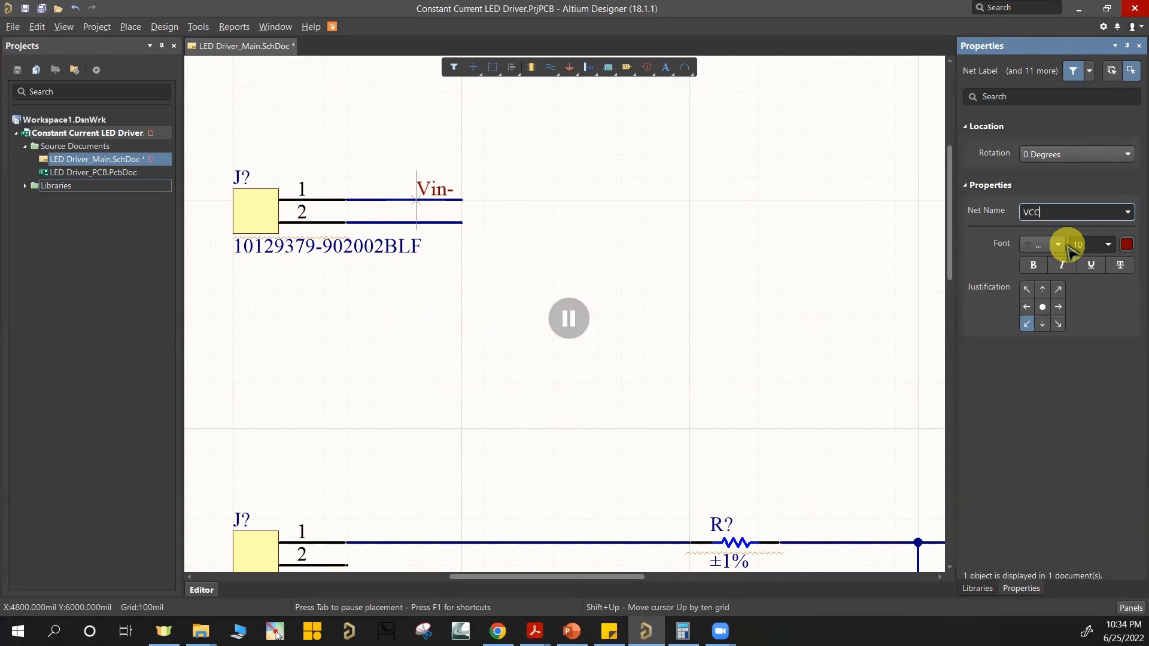
pyautogui.press('Return')
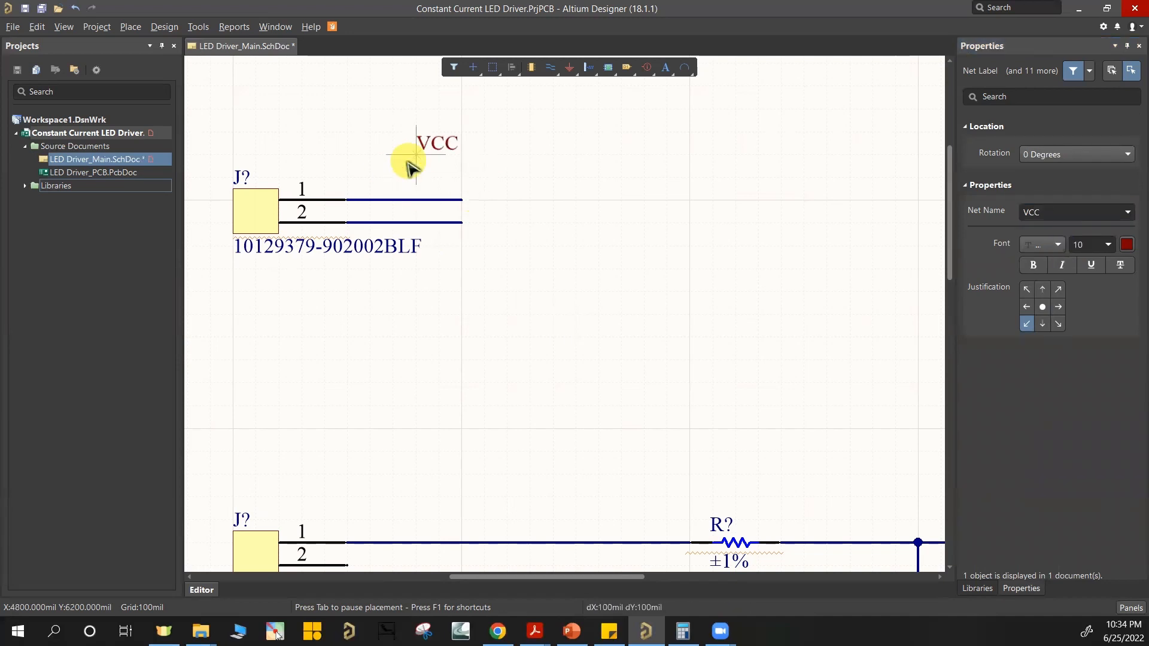
pyautogui.click(412, 201)
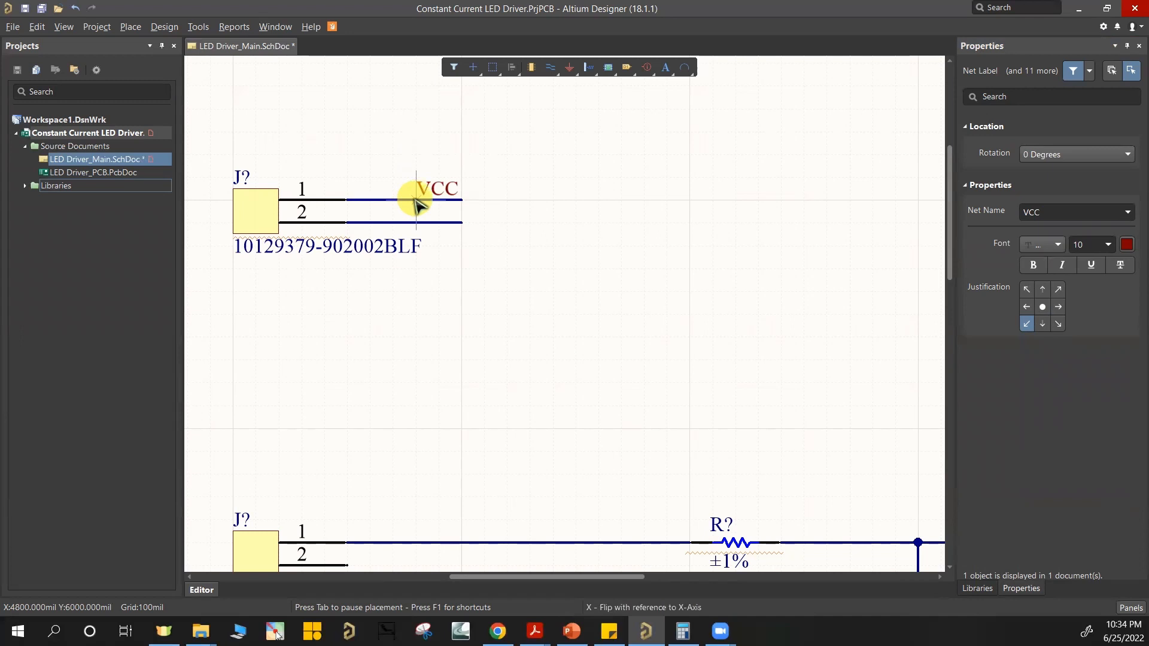
pyautogui.click(420, 223)
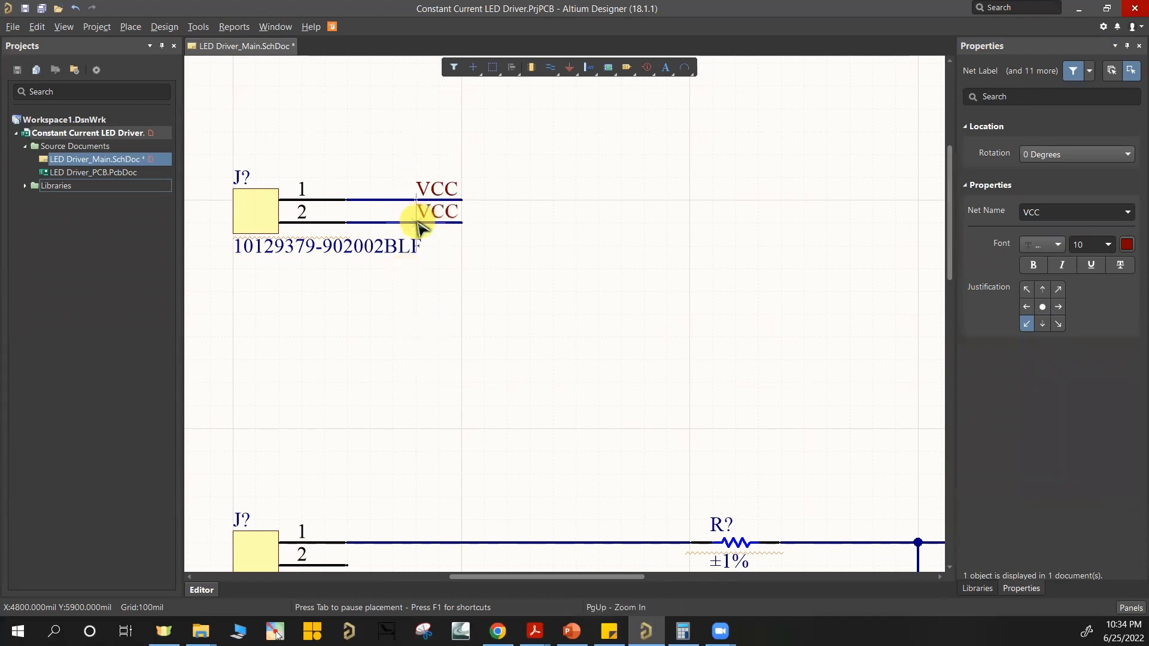
pyautogui.rightClick(417, 222)
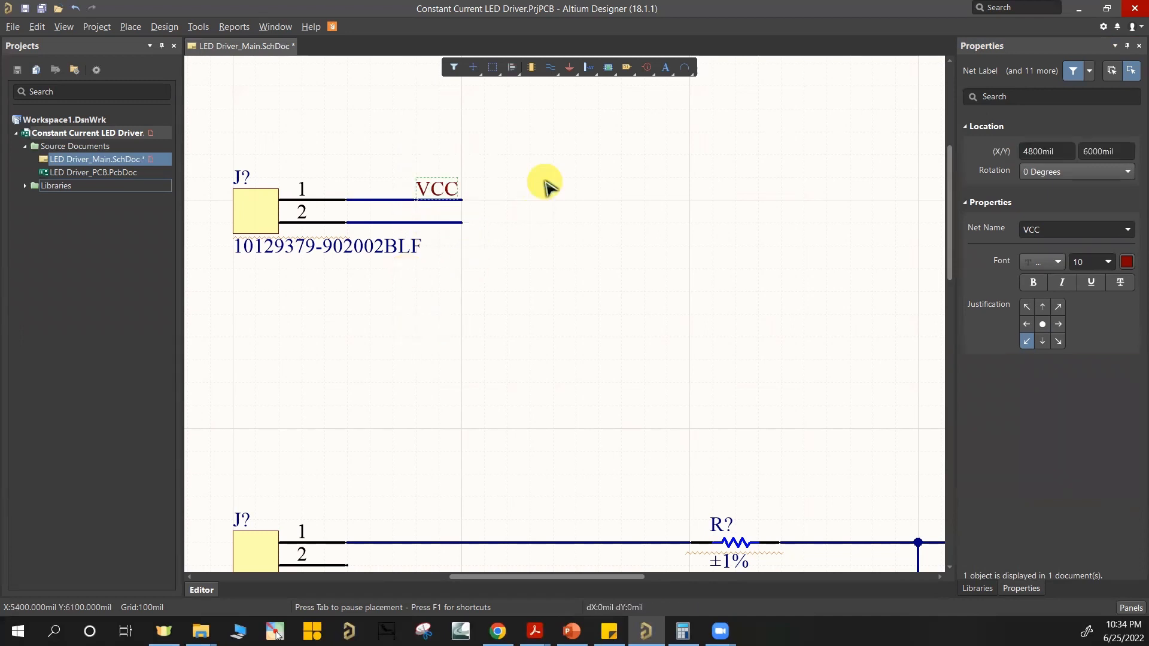
pyautogui.moveTo(386, 149); pyautogui.dragTo(423, 139)
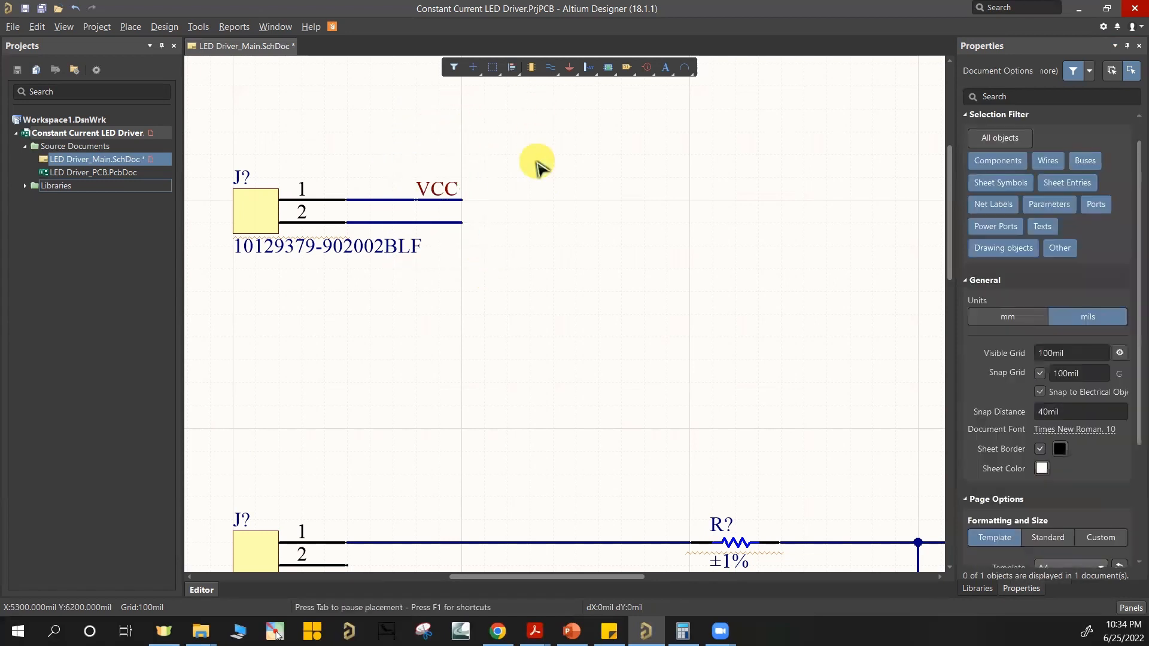
# Step: Place a GND power port at the end of the wire from pin 2 of the upper header
pyautogui.click(570, 72)
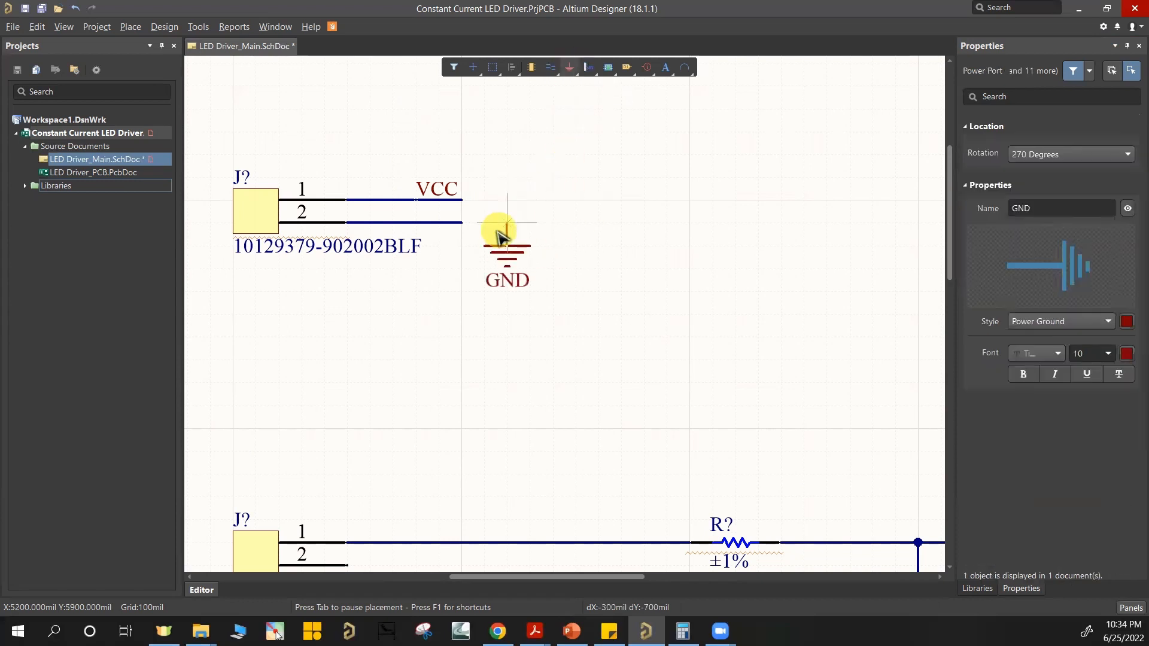
pyautogui.click(461, 223)
pyautogui.rightClick(456, 208)
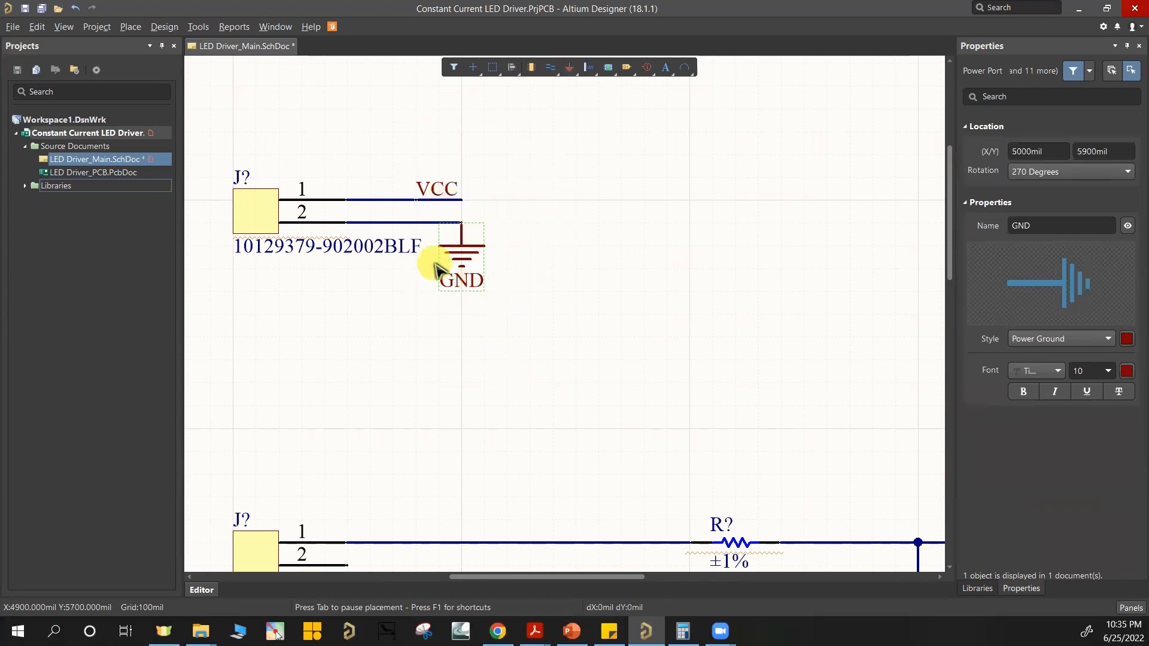
# Step: Move the 33µF capacitor up beside the upper header, just to the right of its VCC and GND wires
pyautogui.scroll(-1, 554, 263)
pyautogui.keyDown('ctrl'); pyautogui.scroll(-5, 556, 268); pyautogui.keyUp('ctrl')
pyautogui.click(558, 359)
pyautogui.click(555, 514)
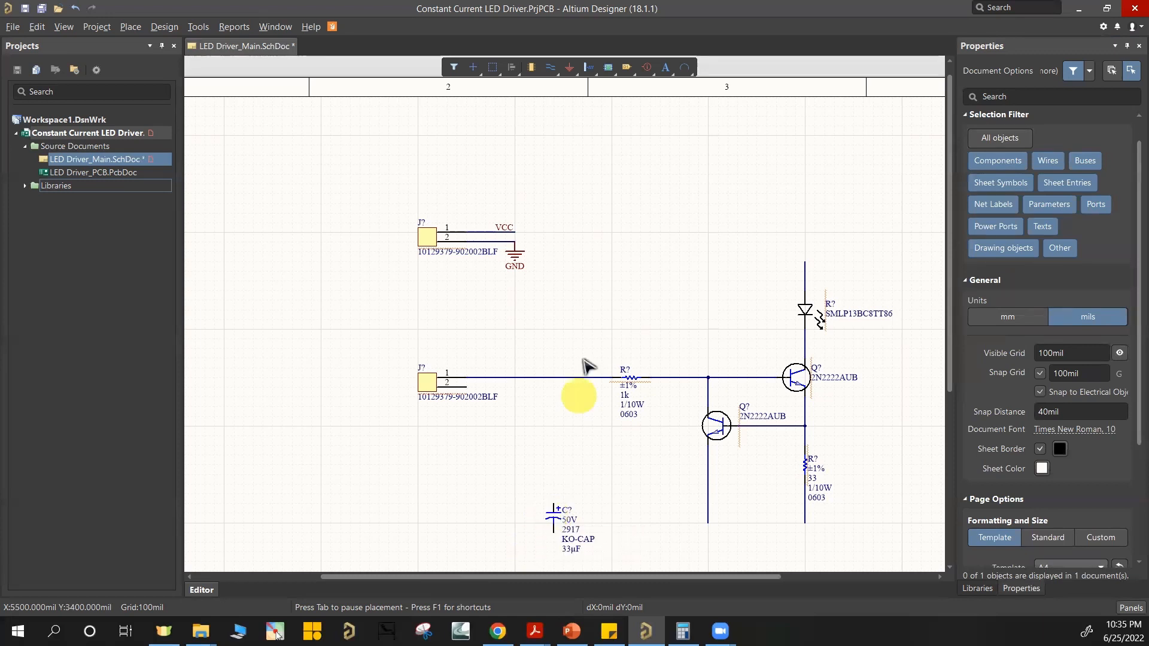
pyautogui.moveTo(554, 514); pyautogui.dragTo(548, 246)
pyautogui.keyDown('ctrl'); pyautogui.scroll(10, 544, 243); pyautogui.keyUp('ctrl')
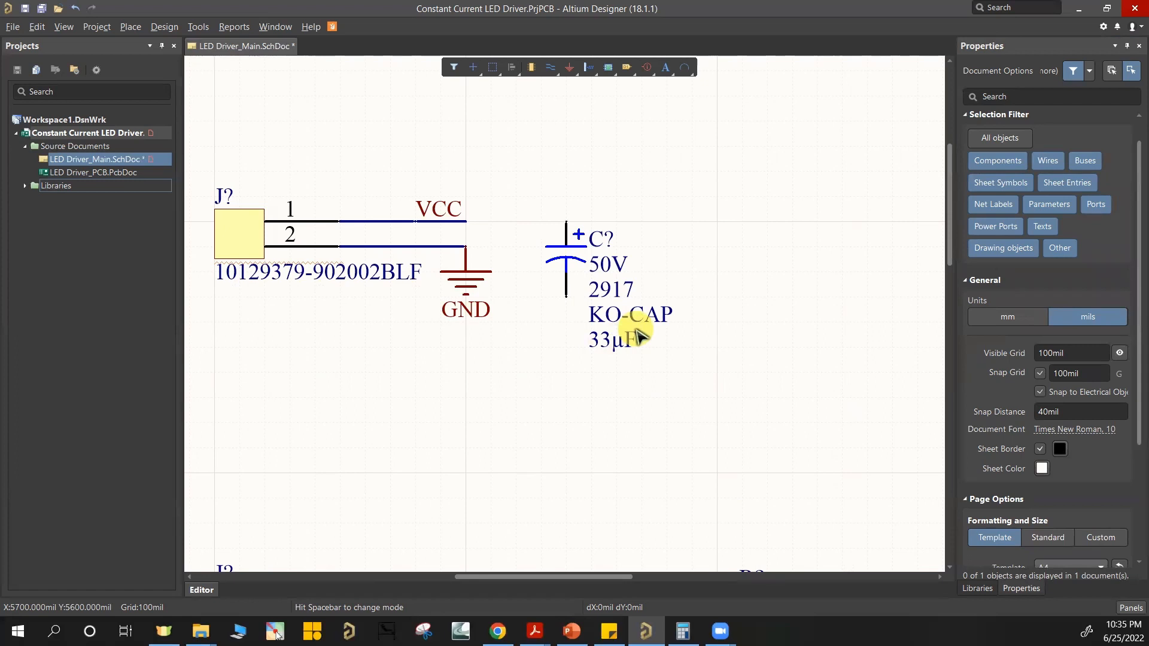
pyautogui.keyDown('ctrl'); pyautogui.scroll(-4, 700, 311); pyautogui.keyUp('ctrl')
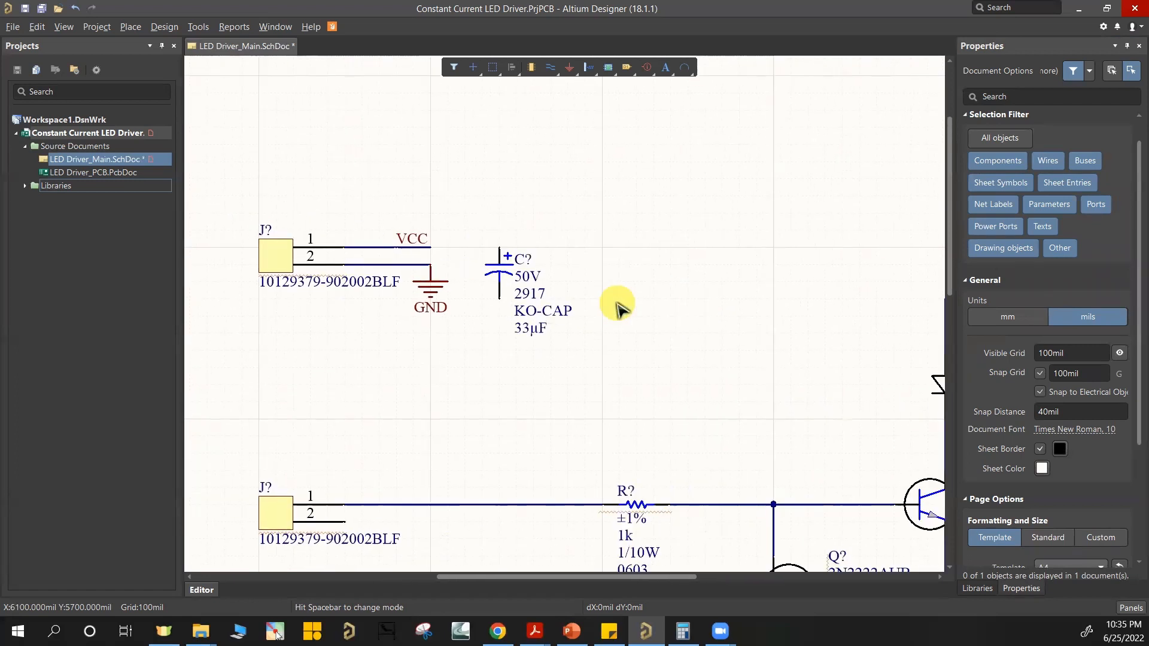
# Step: Wire the 33µF capacitor's positive pin to the upper header's VCC wire and its other pin to a GND power port below
pyautogui.keyDown('ctrl'); pyautogui.scroll(-2, 616, 302); pyautogui.keyUp('ctrl')
pyautogui.keyDown('ctrl'); pyautogui.scroll(-1, 769, 440); pyautogui.keyUp('ctrl')
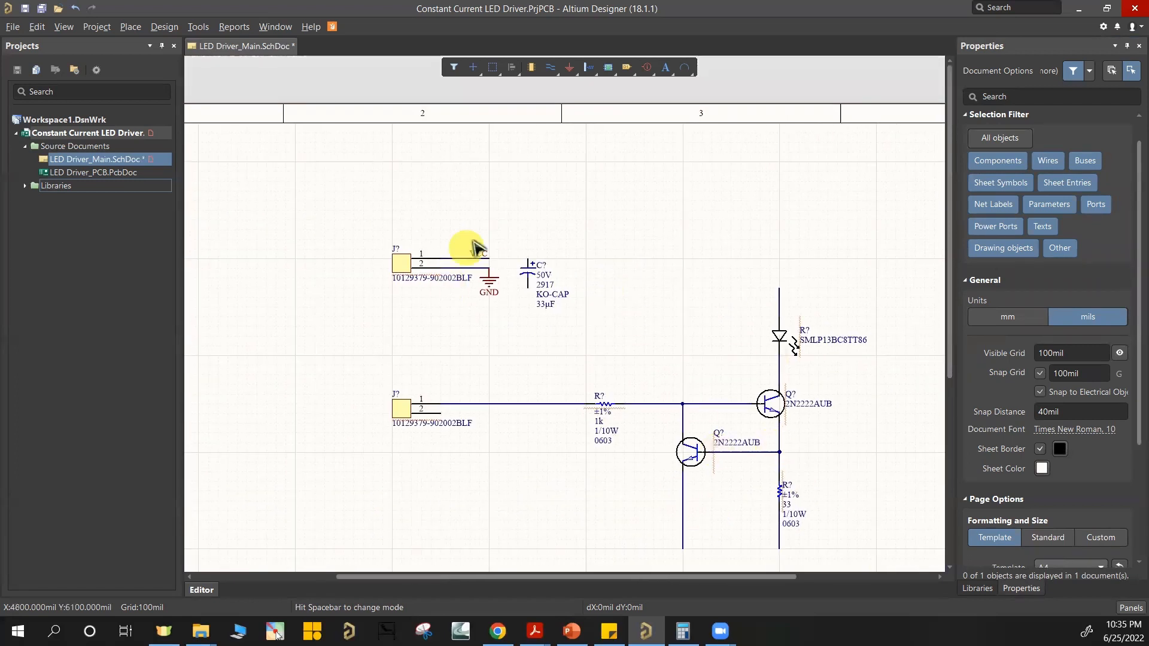
pyautogui.keyDown('ctrl'); pyautogui.scroll(4, 528, 277); pyautogui.keyUp('ctrl')
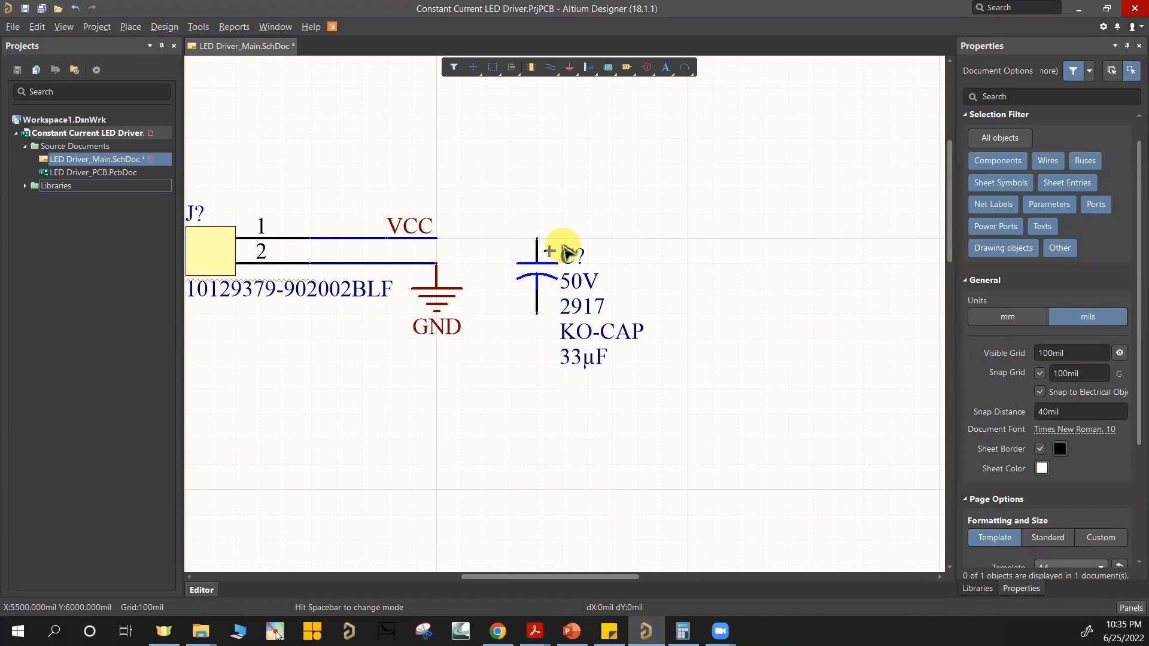
pyautogui.keyDown('ctrl'); pyautogui.scroll(-2, 757, 339); pyautogui.keyUp('ctrl')
pyautogui.moveTo(773, 374); pyautogui.dragTo(501, 273, button='right')
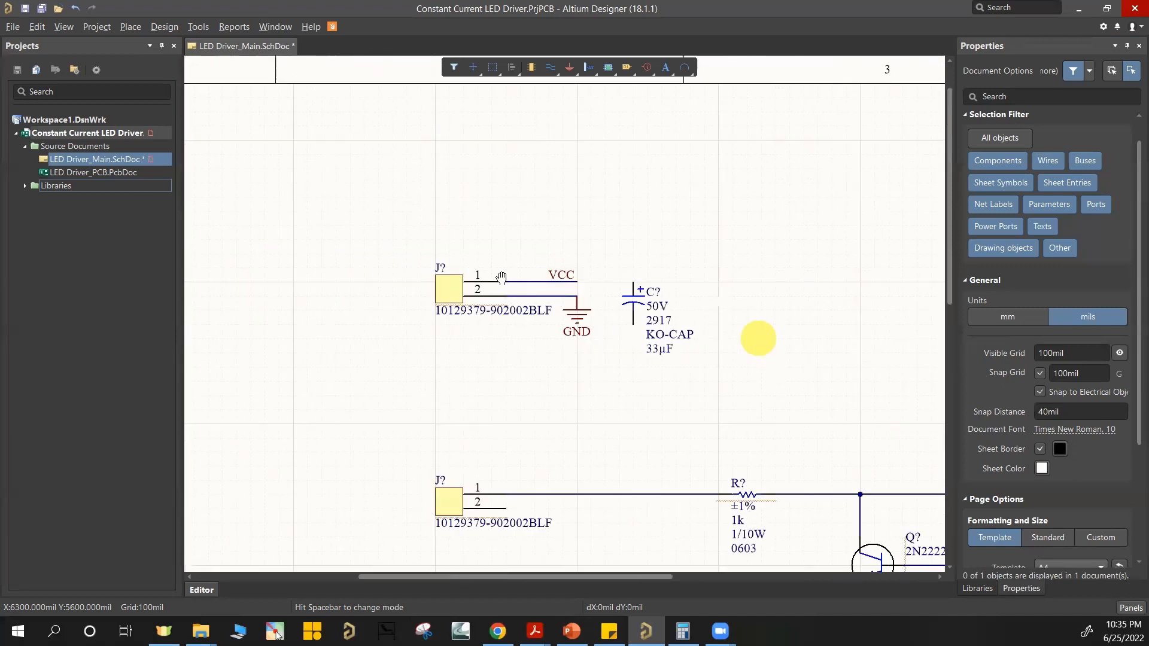
pyautogui.moveTo(578, 297); pyautogui.dragTo(621, 283, button='right')
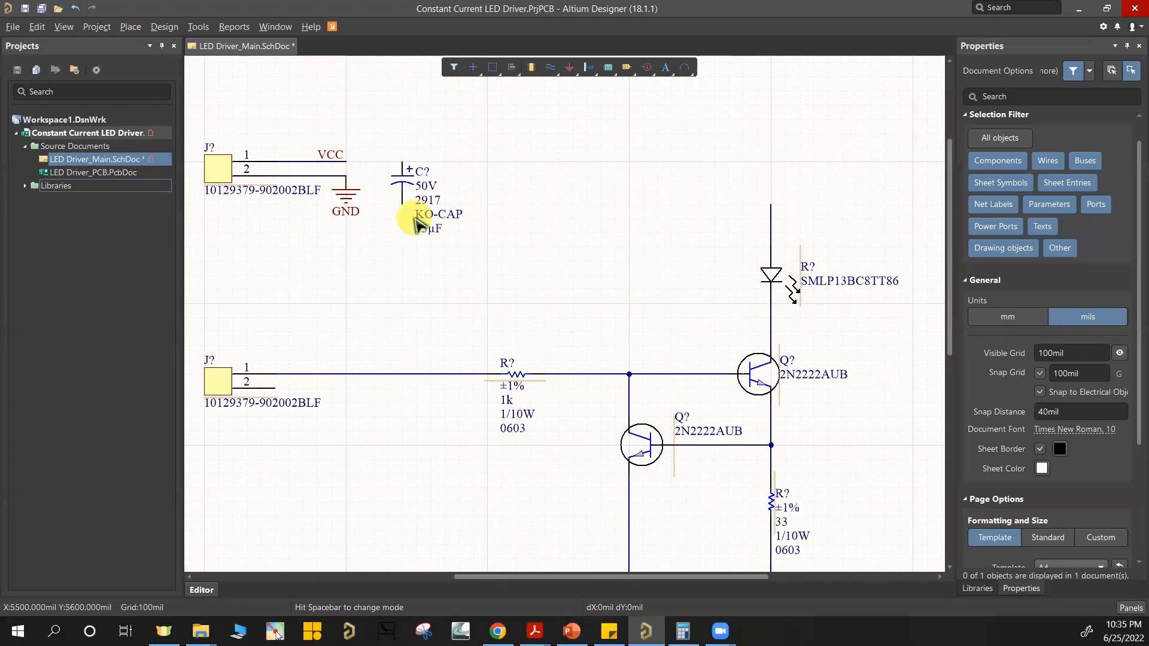
pyautogui.keyDown('ctrl'); pyautogui.scroll(3, 418, 215); pyautogui.keyUp('ctrl')
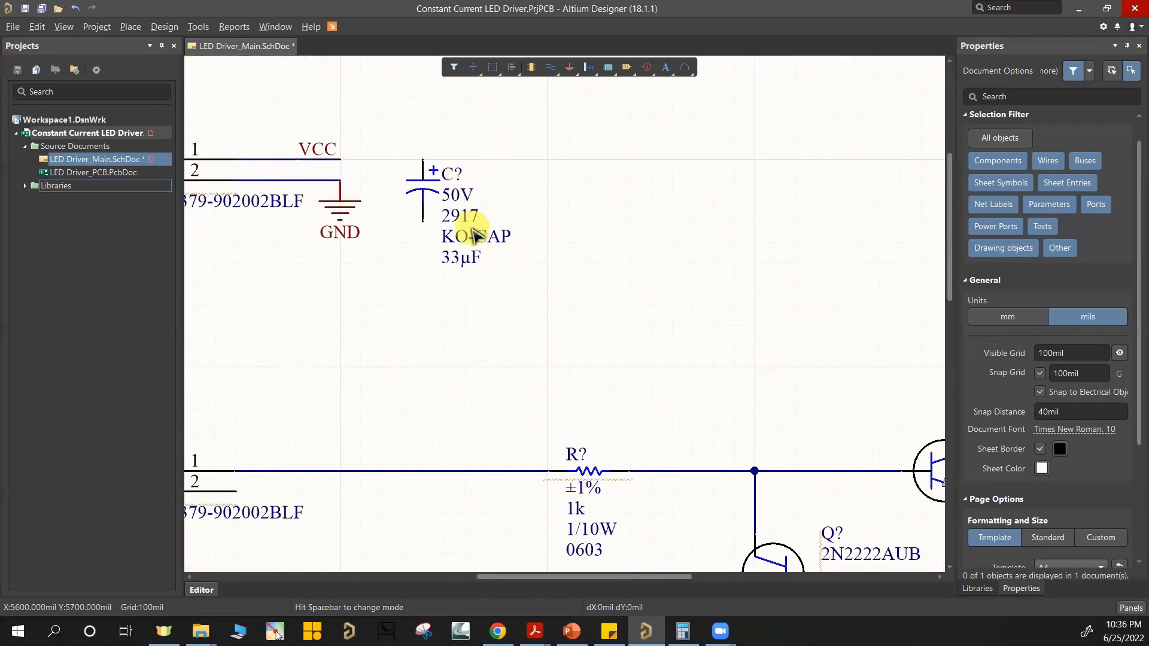
pyautogui.keyDown('ctrl'); pyautogui.scroll(-2, 439, 255); pyautogui.keyUp('ctrl')
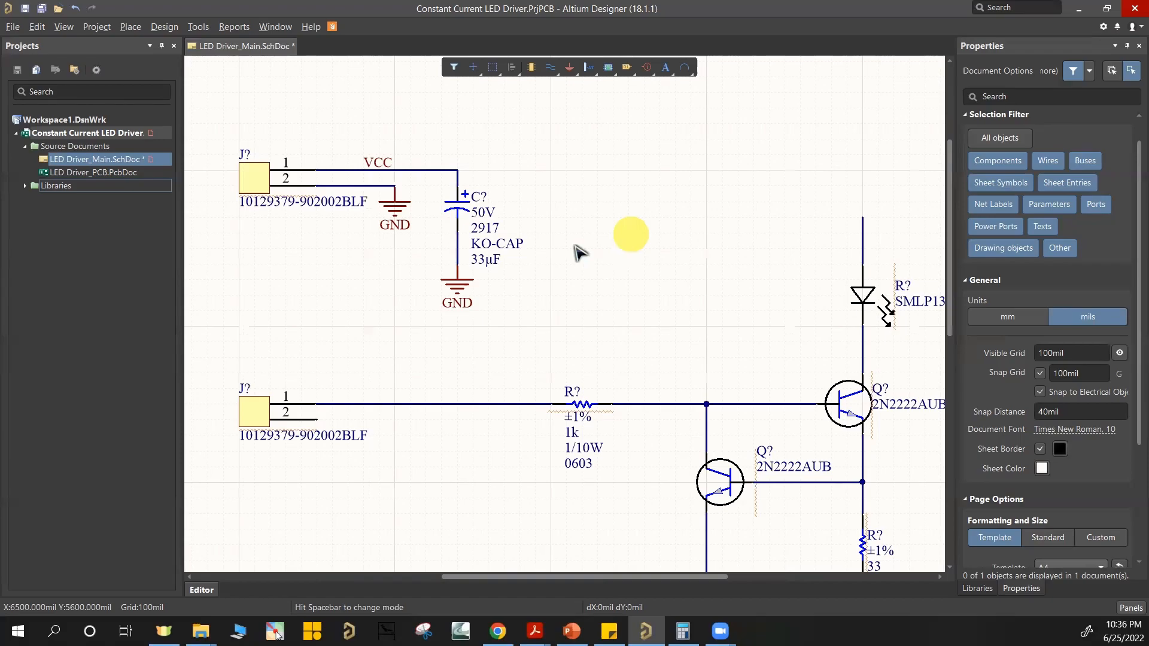
pyautogui.keyDown('ctrl'); pyautogui.scroll(-1, 464, 185); pyautogui.keyUp('ctrl')
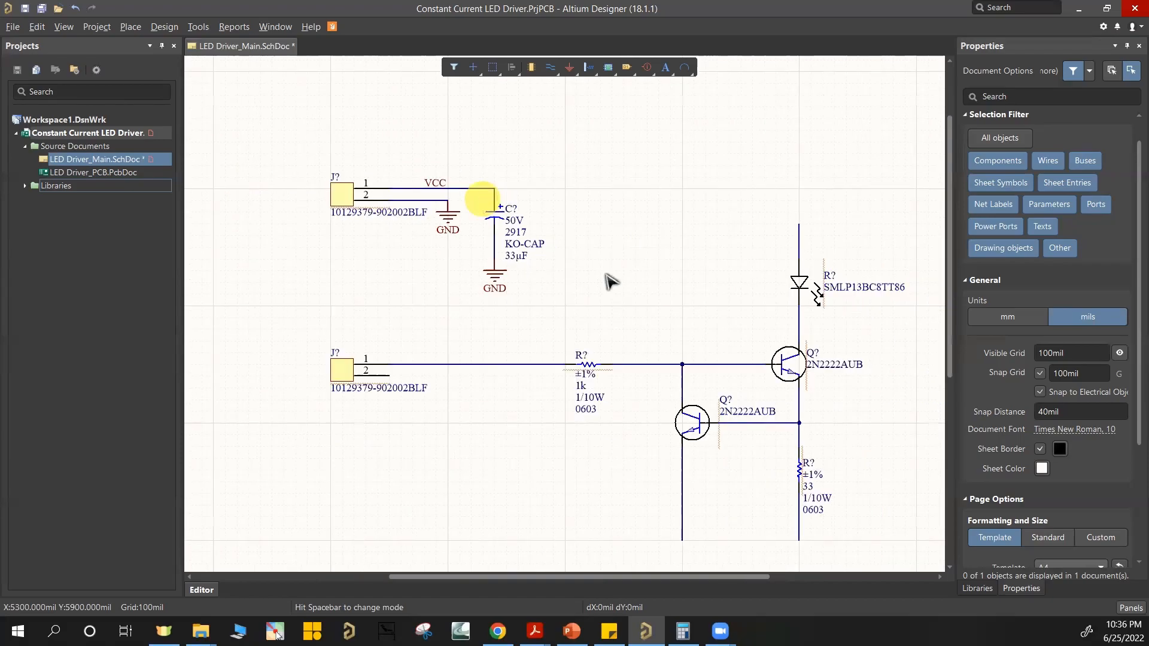
# Step: Copy the VCC net label onto the open wire above the LED, rotated to read vertically
pyautogui.keyDown('ctrl'); pyautogui.scroll(2, 496, 189); pyautogui.keyUp('ctrl')
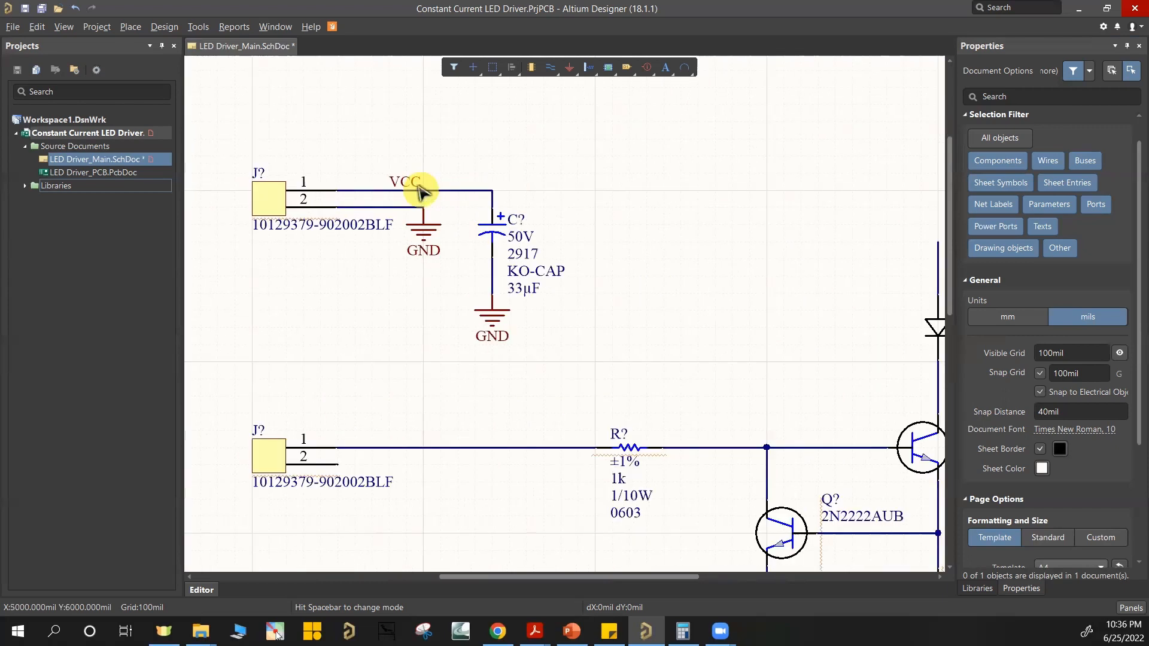
pyautogui.click(407, 189)
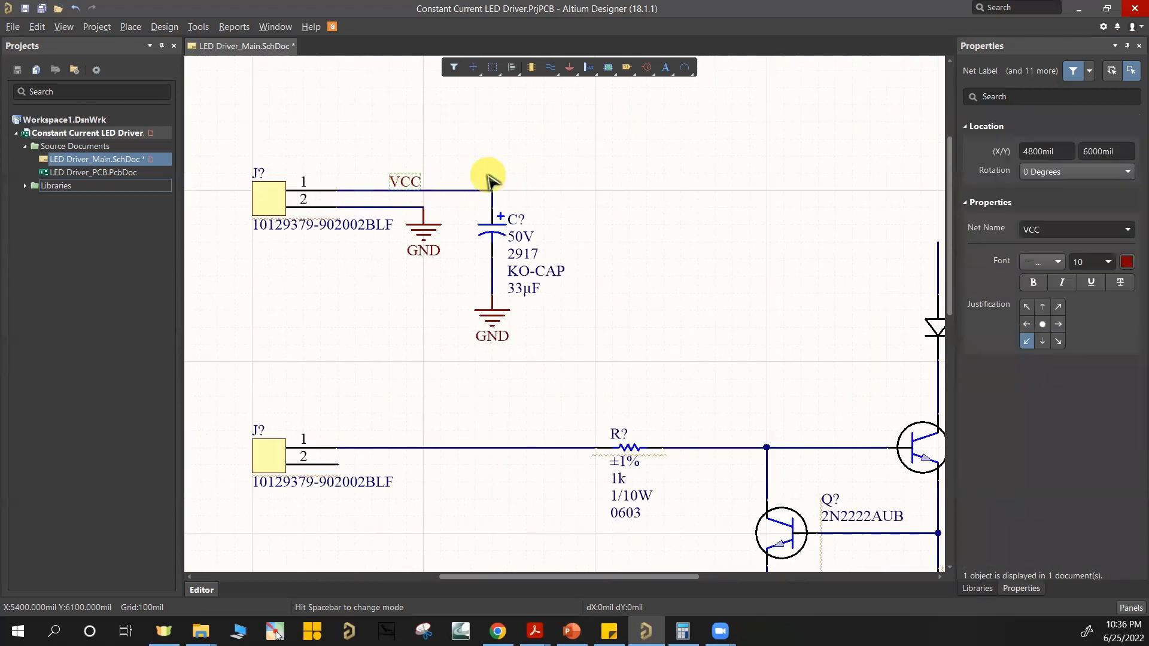
pyautogui.moveTo(735, 282); pyautogui.dragTo(602, 233, button='right')
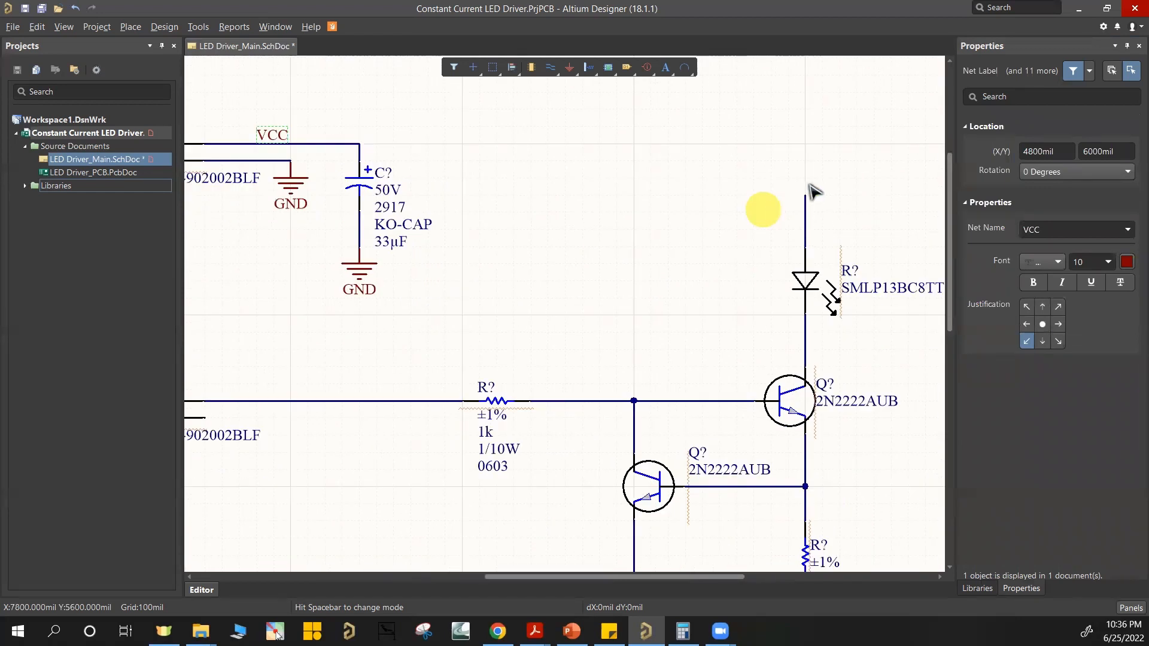
pyautogui.hotkey('ctrl', 'v')
pyautogui.press('space')
pyautogui.press('space')
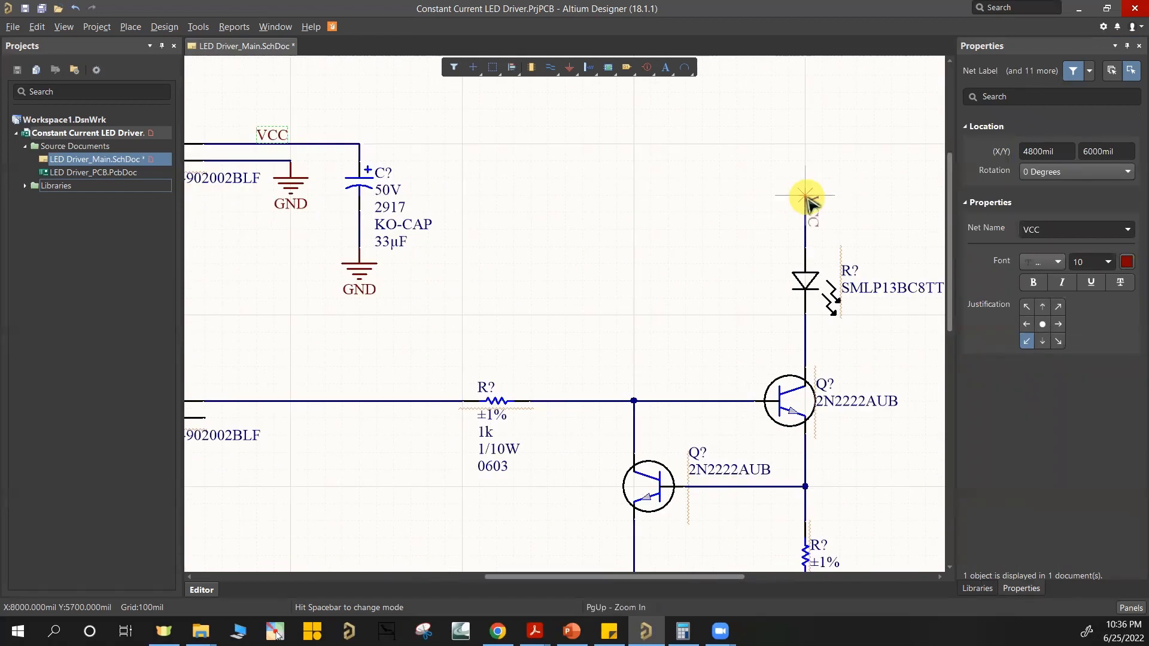
pyautogui.click(806, 197)
pyautogui.keyDown('ctrl'); pyautogui.scroll(-4, 667, 303); pyautogui.keyUp('ctrl')
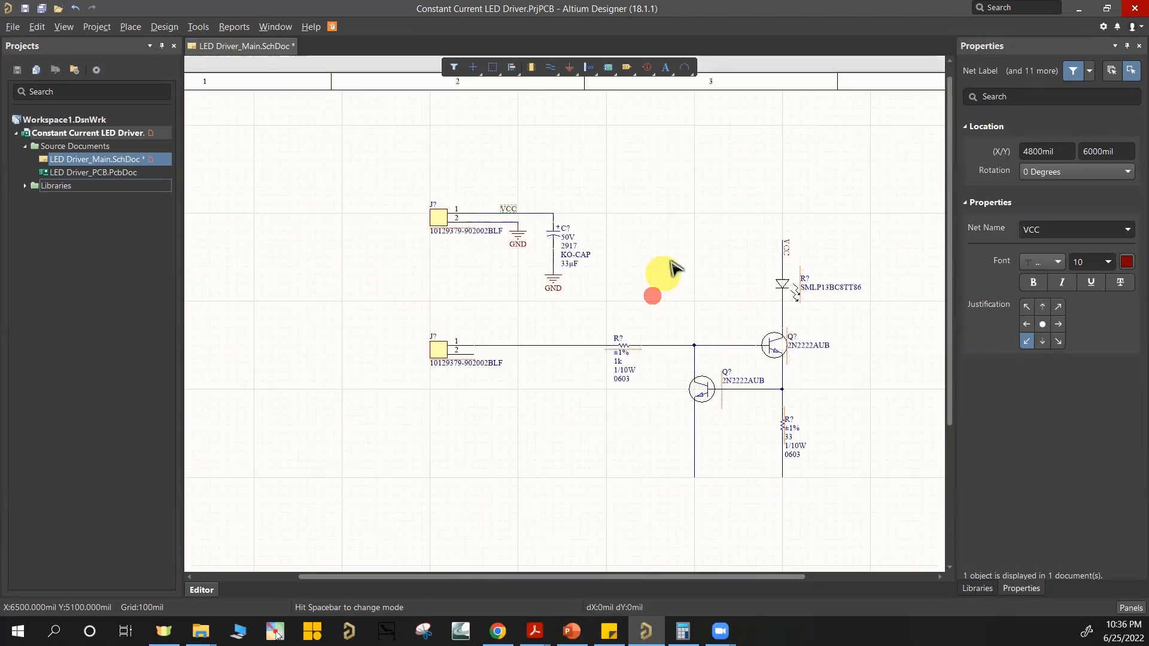
# Step: Examine the lower header's two pins and the wire running through the 1k resistor to the transistors
pyautogui.moveTo(656, 257); pyautogui.dragTo(659, 253, button='right')
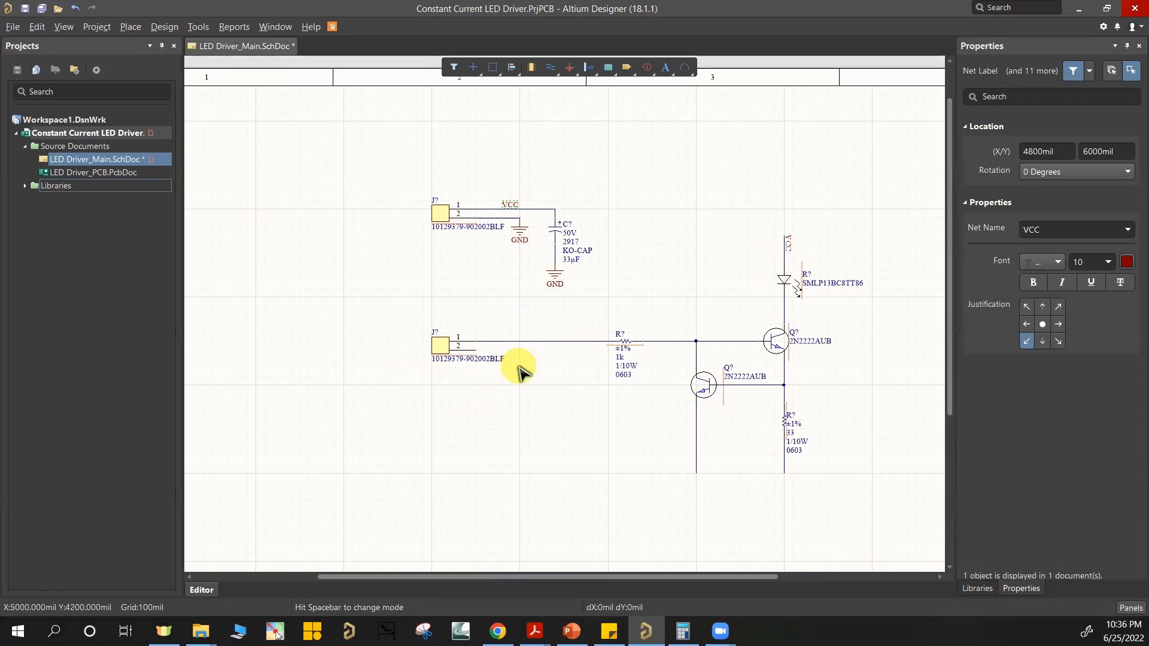
pyautogui.keyDown('ctrl'); pyautogui.scroll(2, 518, 365); pyautogui.keyUp('ctrl')
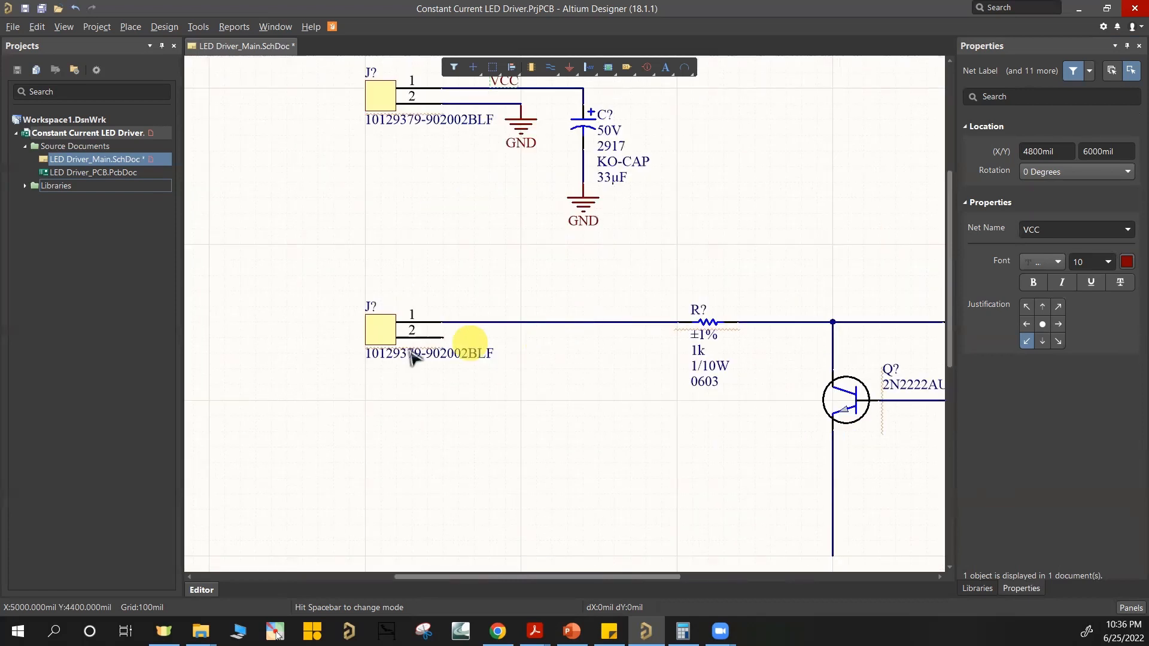
pyautogui.scroll(1, 443, 185)
pyautogui.click(441, 236)
pyautogui.scroll(-2, 446, 231)
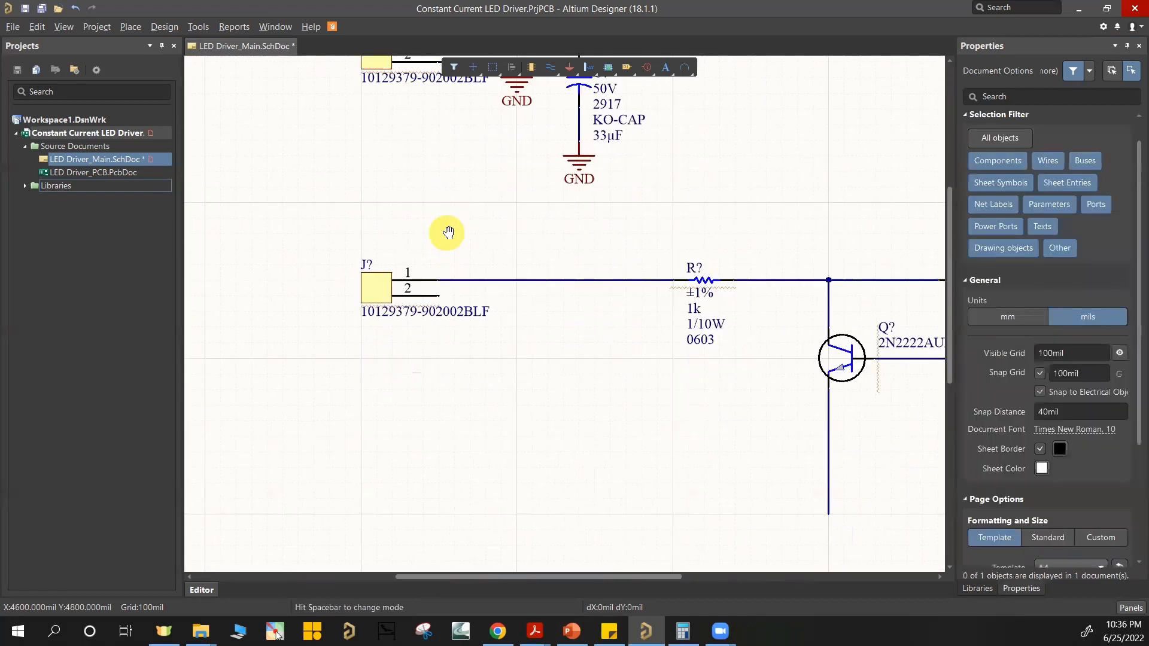
pyautogui.keyDown('ctrl'); pyautogui.scroll(1, 556, 264); pyautogui.keyUp('ctrl')
pyautogui.keyDown('ctrl'); pyautogui.scroll(-2, 639, 282); pyautogui.keyUp('ctrl')
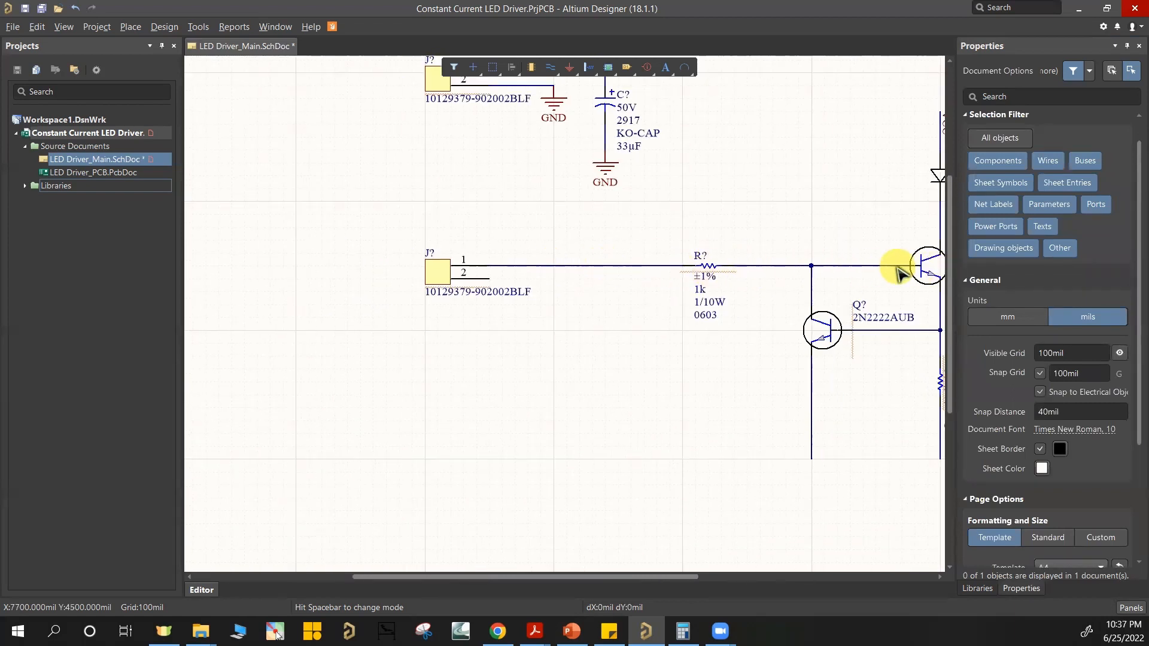
pyautogui.moveTo(852, 271)
pyautogui.mouseDown(button='right')
pyautogui.moveTo(831, 272)
pyautogui.moveTo(844, 283)
pyautogui.mouseUp(button='right')
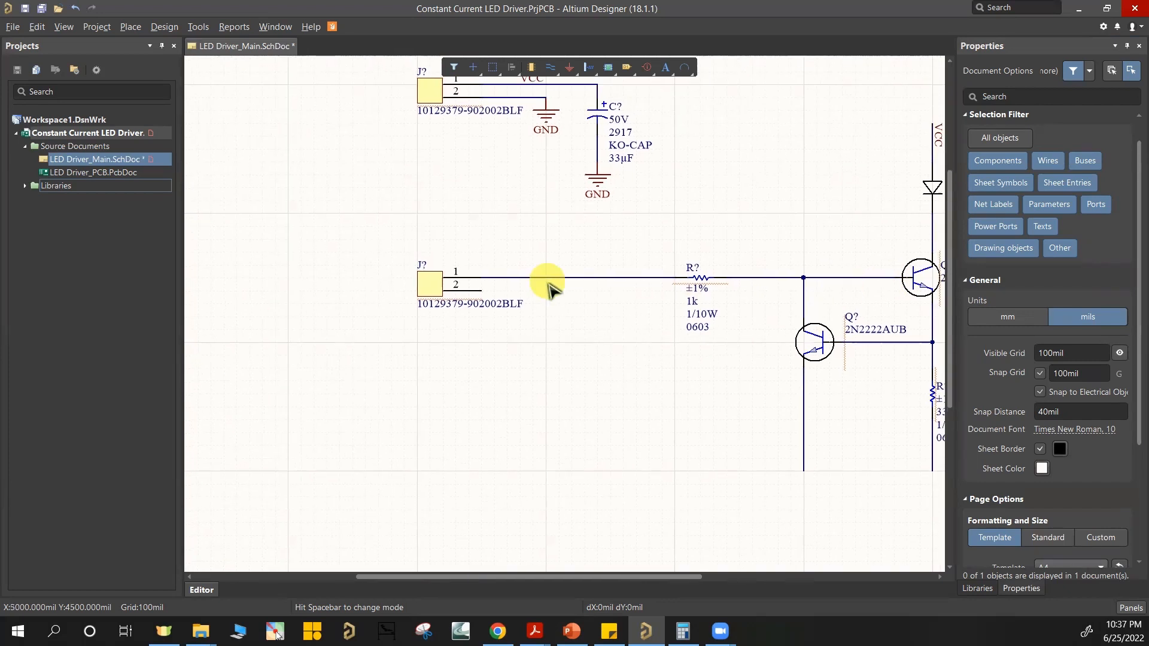
pyautogui.keyDown('ctrl'); pyautogui.scroll(2, 547, 286); pyautogui.keyUp('ctrl')
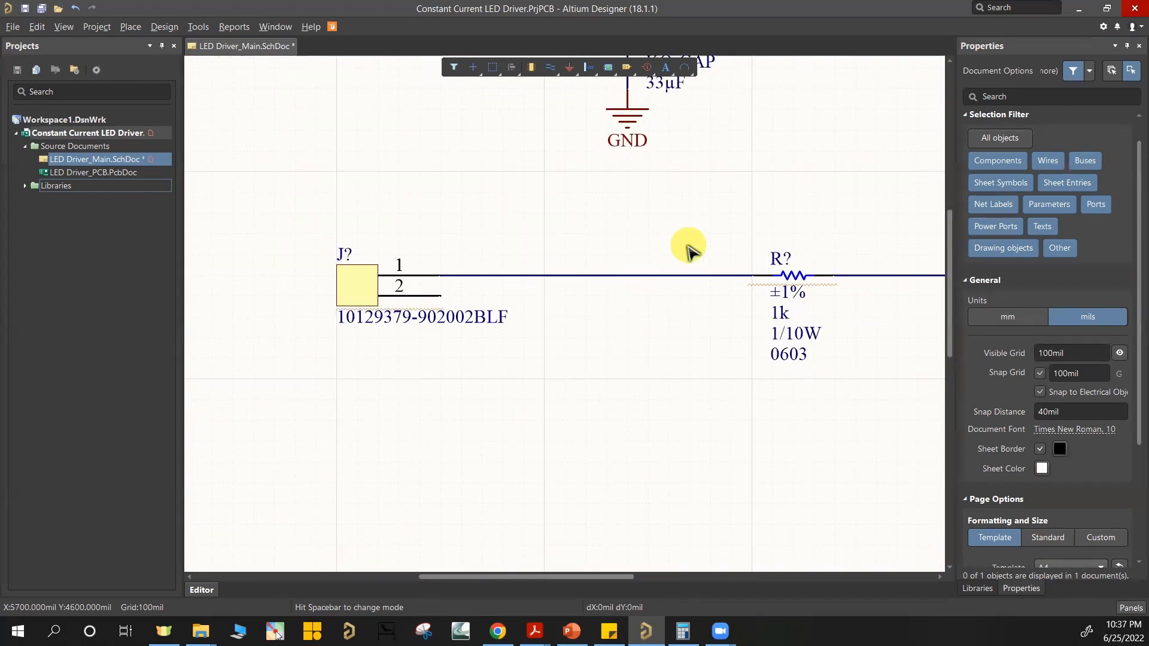
pyautogui.moveTo(668, 224); pyautogui.dragTo(699, 325, button='right')
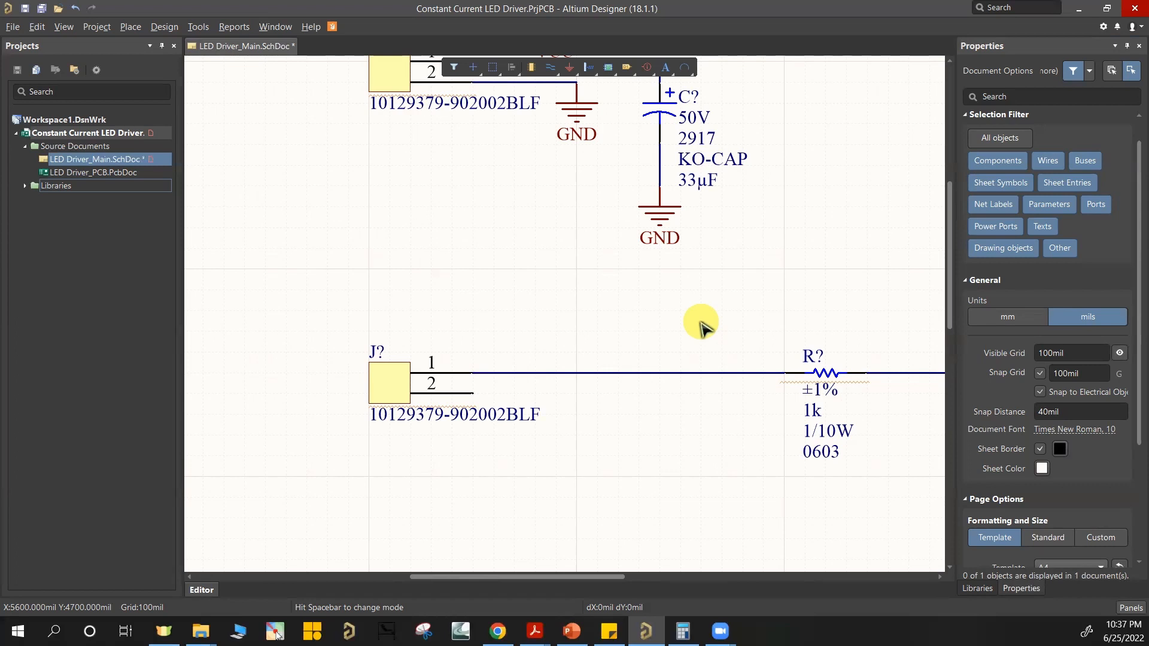
pyautogui.scroll(2, 675, 352)
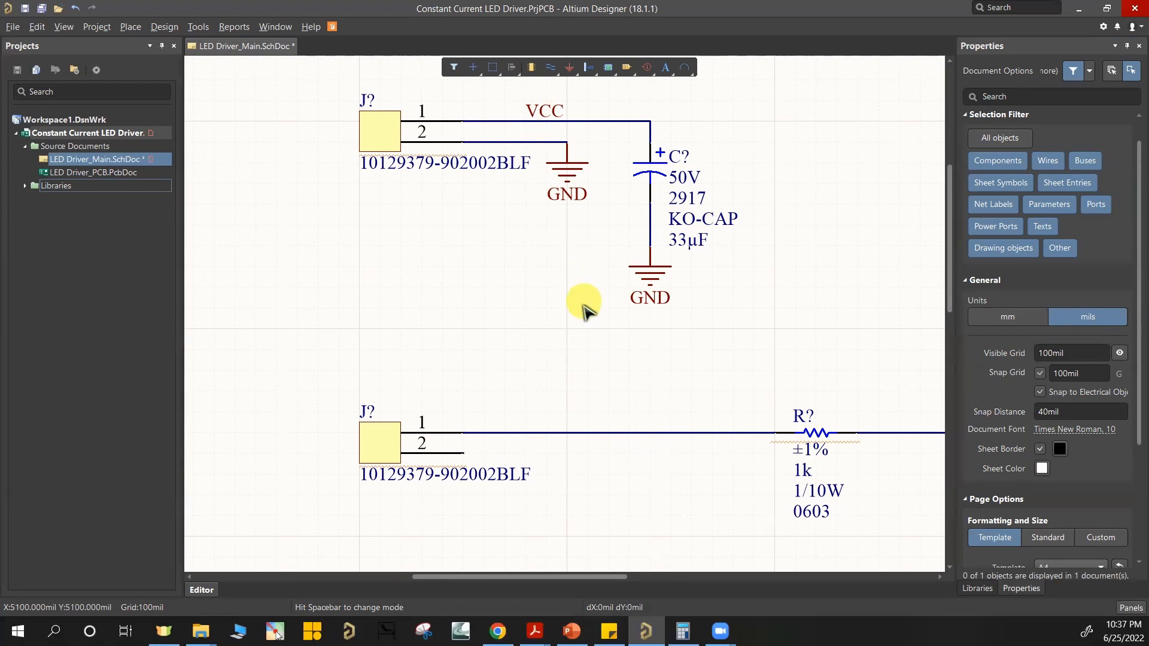
# Step: Place a net label named PWM on the wire from pin 1 of the lower header
pyautogui.press('p')
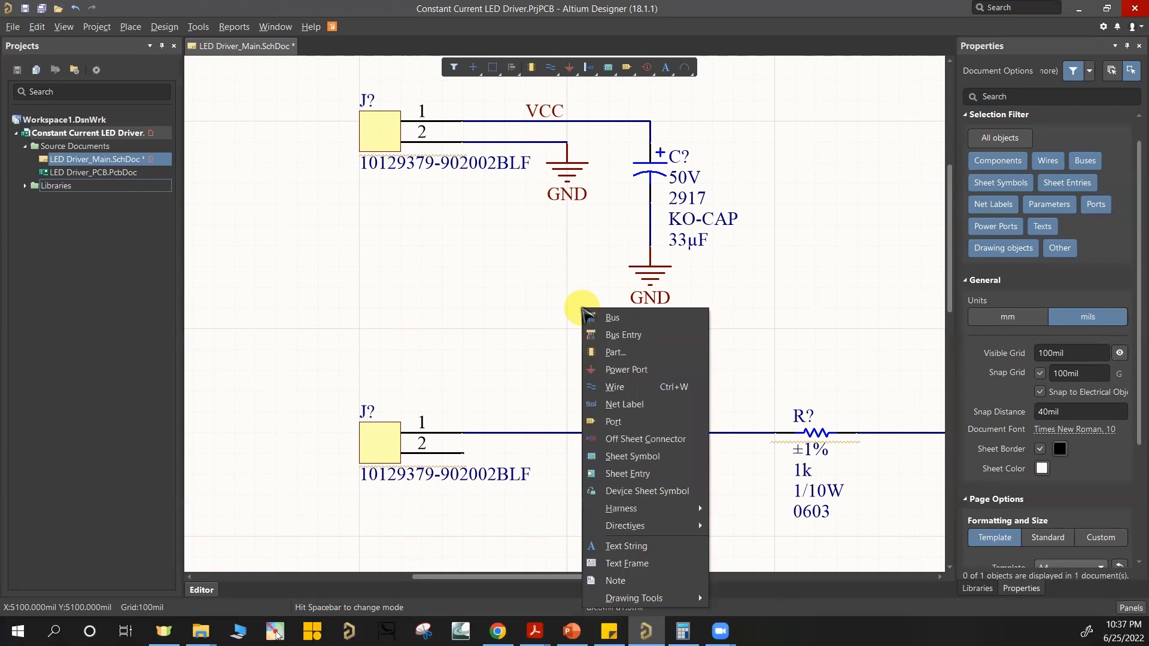
pyautogui.press('n')
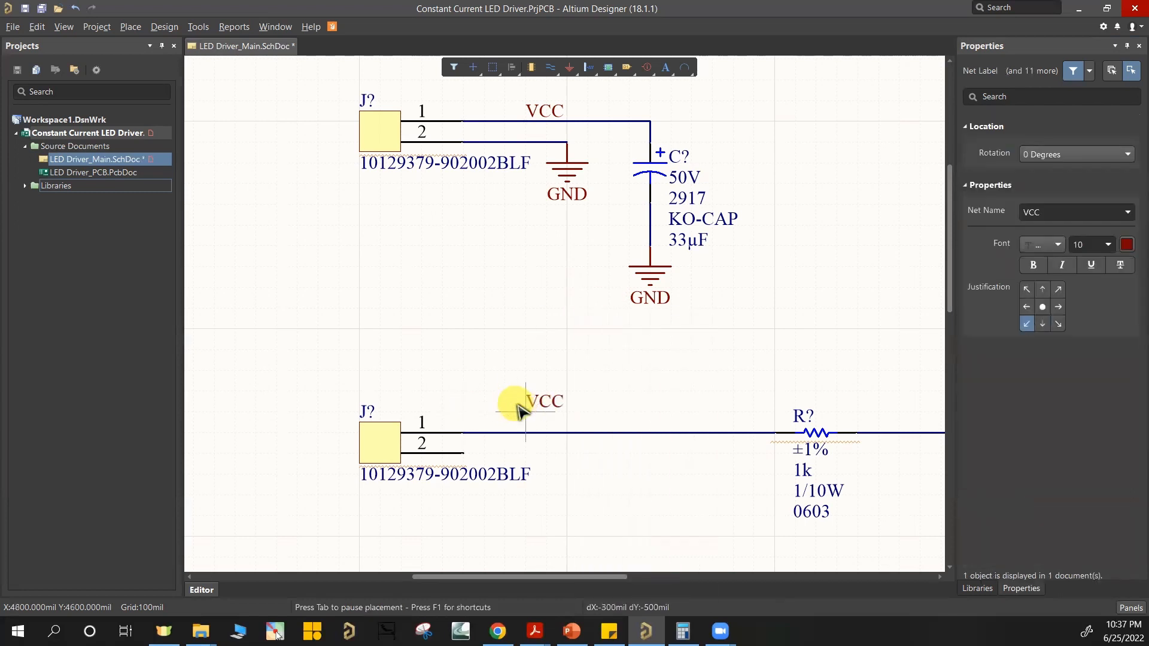
pyautogui.press('Tab')
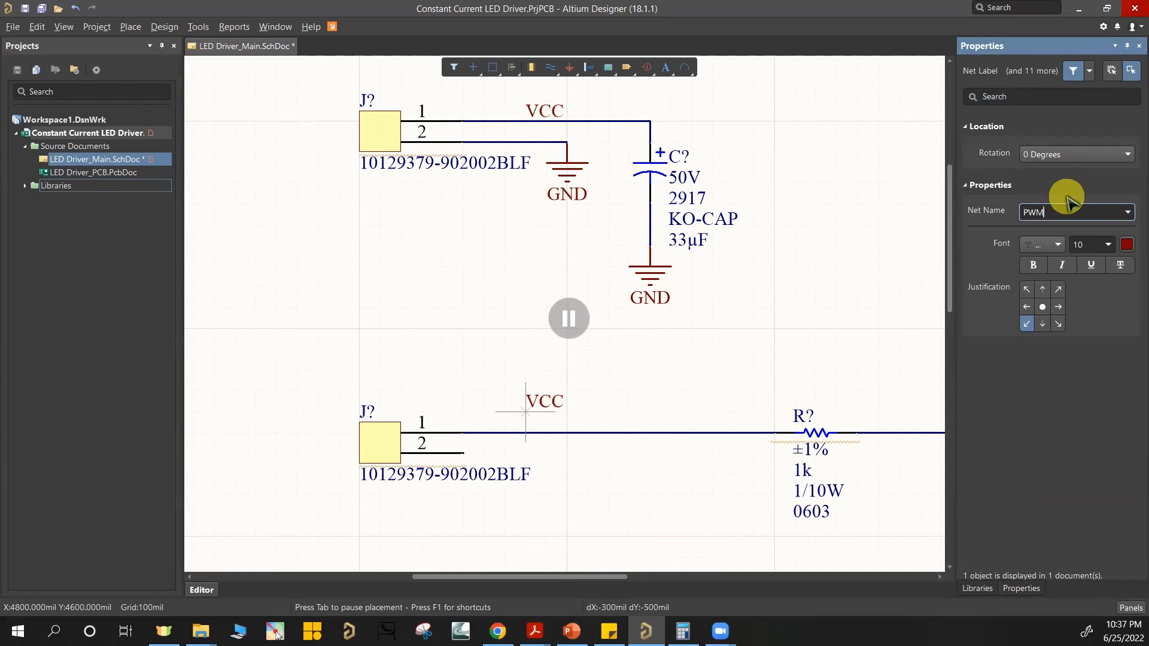
pyautogui.press('Return')
pyautogui.click(527, 433)
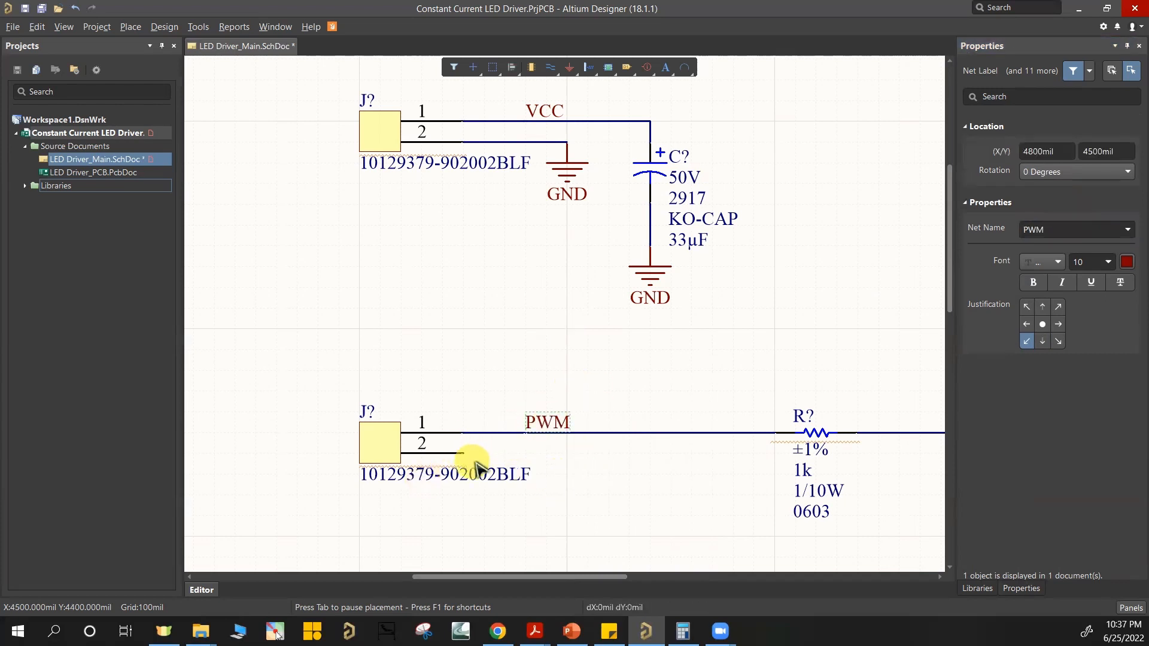
# Step: Copy the upper header's GND power port to below the PWM wire and wire pin 2 of the lower header to it
pyautogui.scroll(-1, 526, 281)
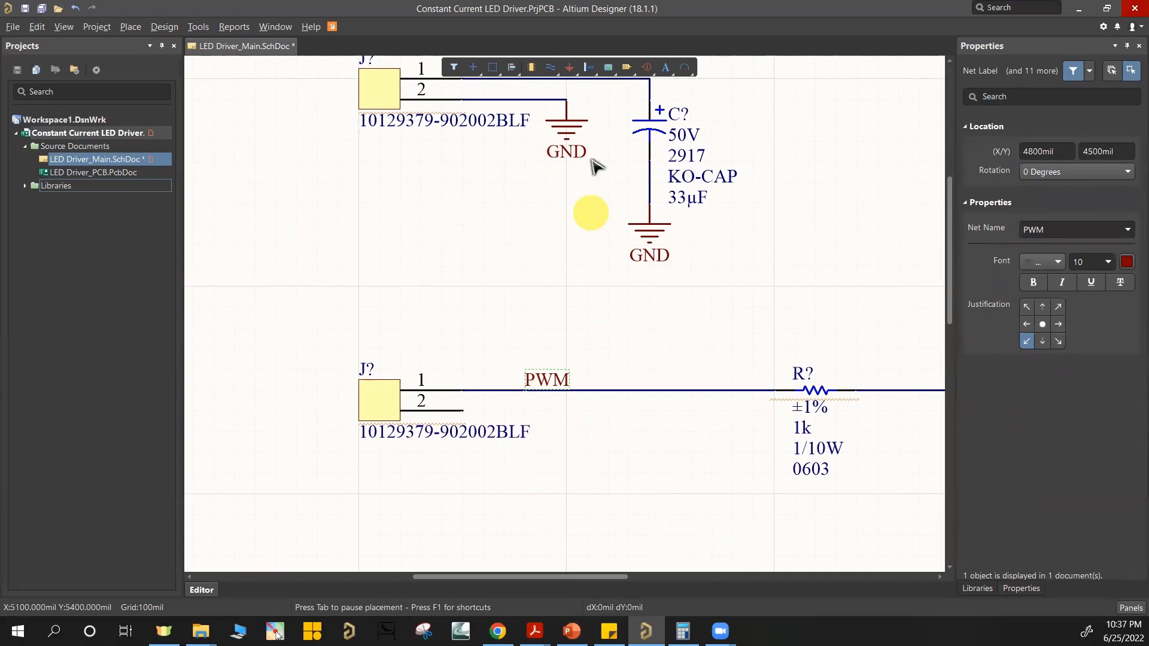
pyautogui.click(571, 137)
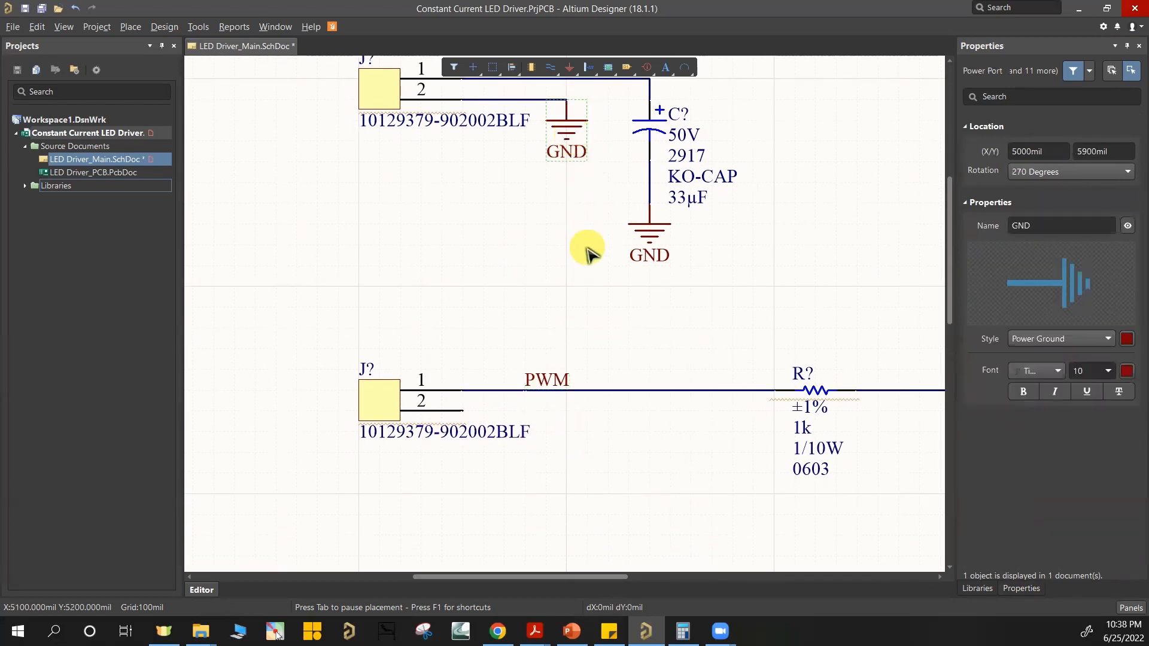
pyautogui.click(568, 426)
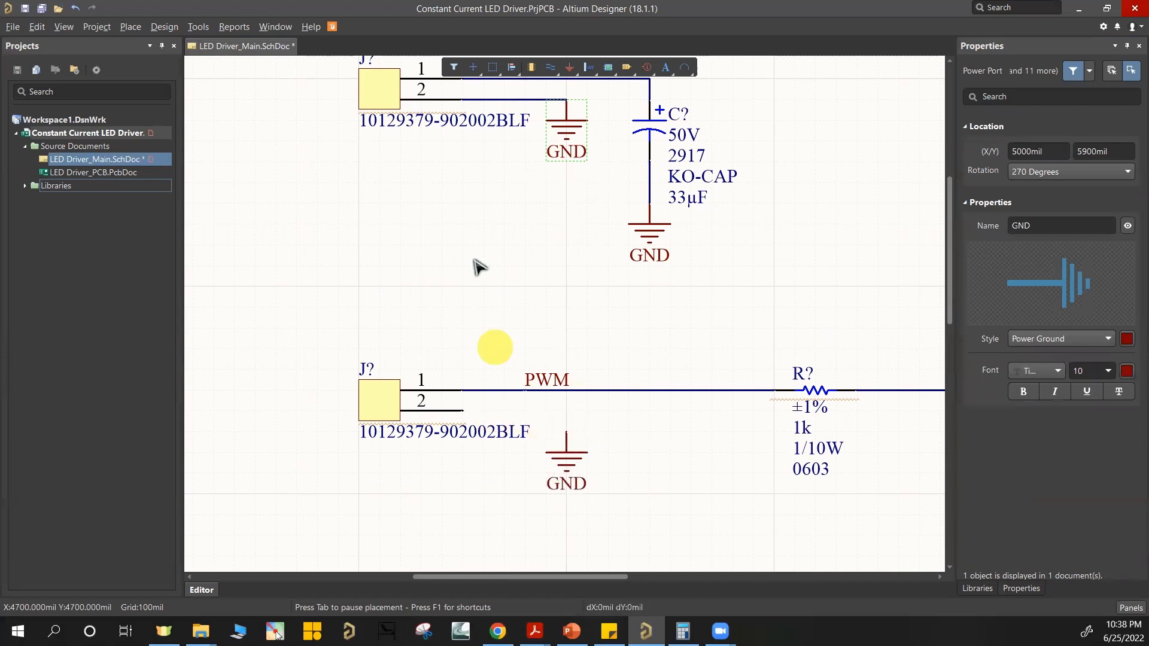
pyautogui.click(550, 67)
pyautogui.click(462, 410)
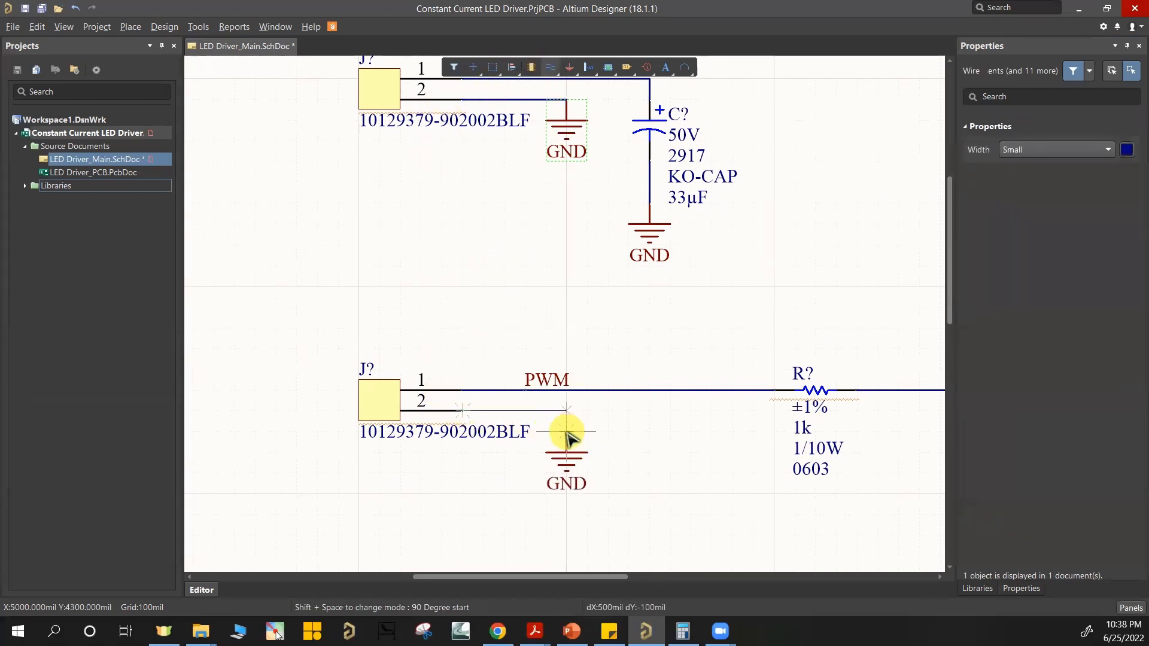
pyautogui.click(566, 430)
pyautogui.rightClick(740, 304)
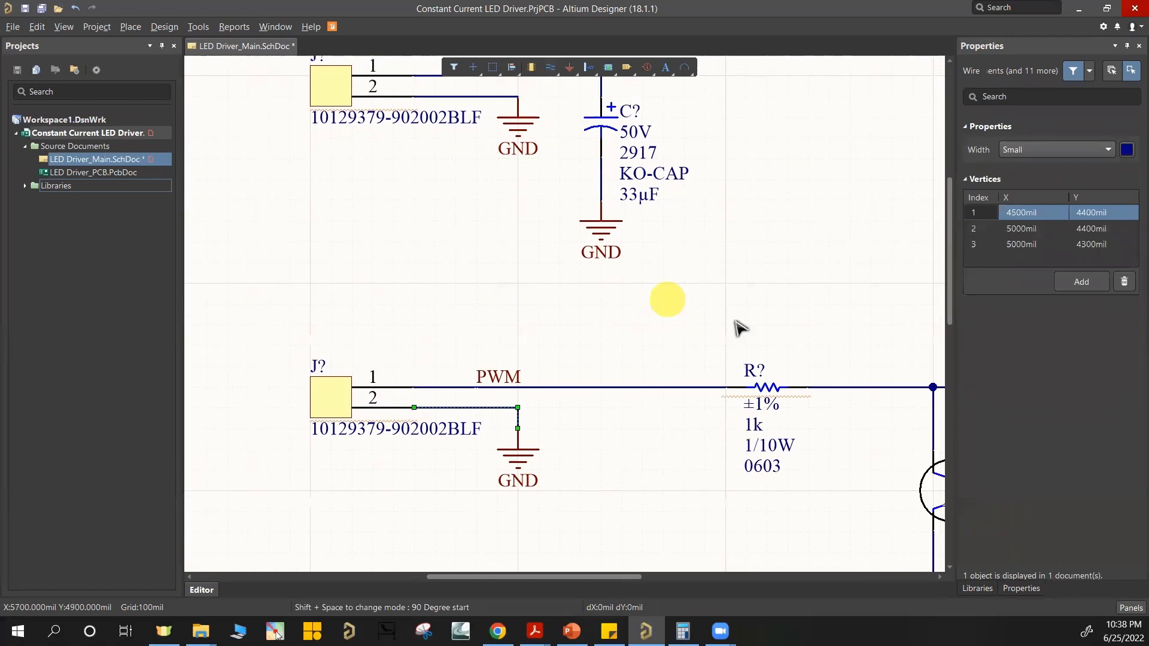
# Step: Copy the lower header's GND power port to the open wire ends below the lower transistor and the 33 ohm resistor
pyautogui.keyDown('ctrl'); pyautogui.scroll(-5, 742, 308); pyautogui.keyUp('ctrl')
pyautogui.moveTo(773, 298); pyautogui.dragTo(519, 280, button='right')
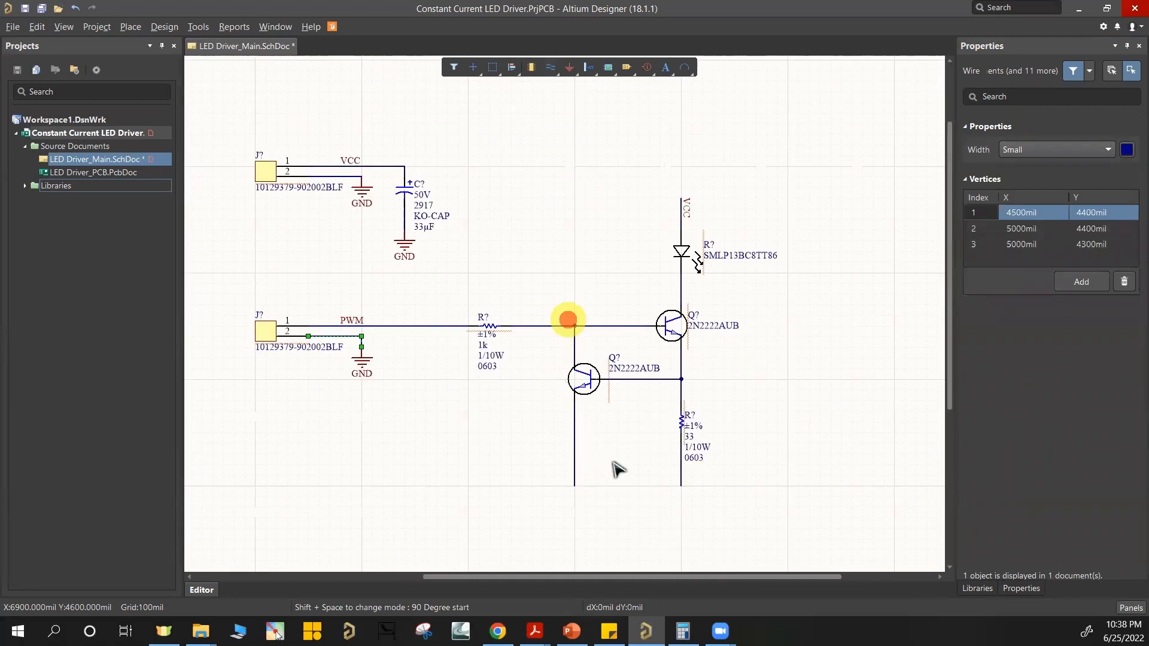
pyautogui.keyDown('ctrl'); pyautogui.scroll(2, 616, 469); pyautogui.keyUp('ctrl')
pyautogui.click(266, 265)
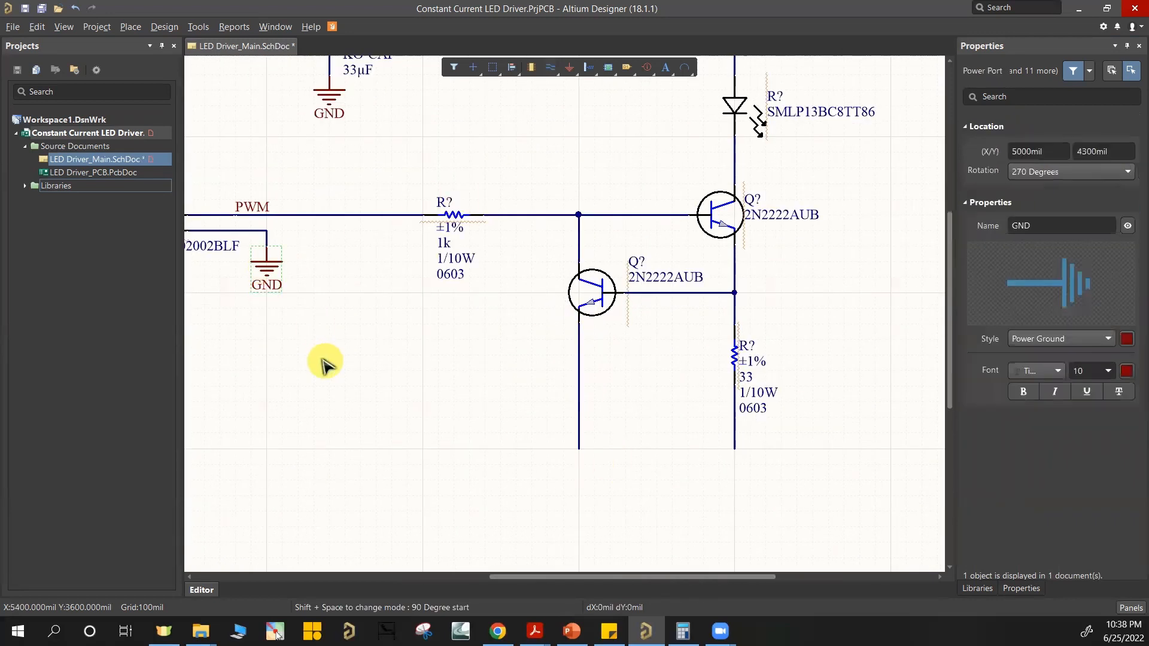
pyautogui.hotkey('ctrl', 'v')
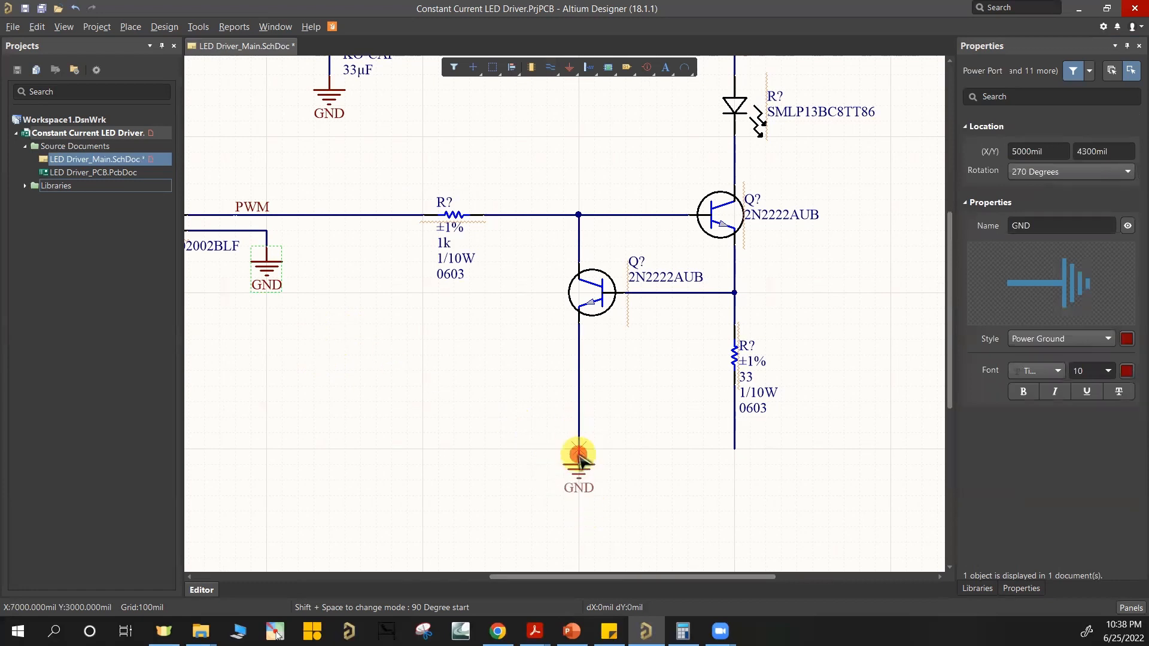
pyautogui.click(578, 455)
pyautogui.click(734, 456)
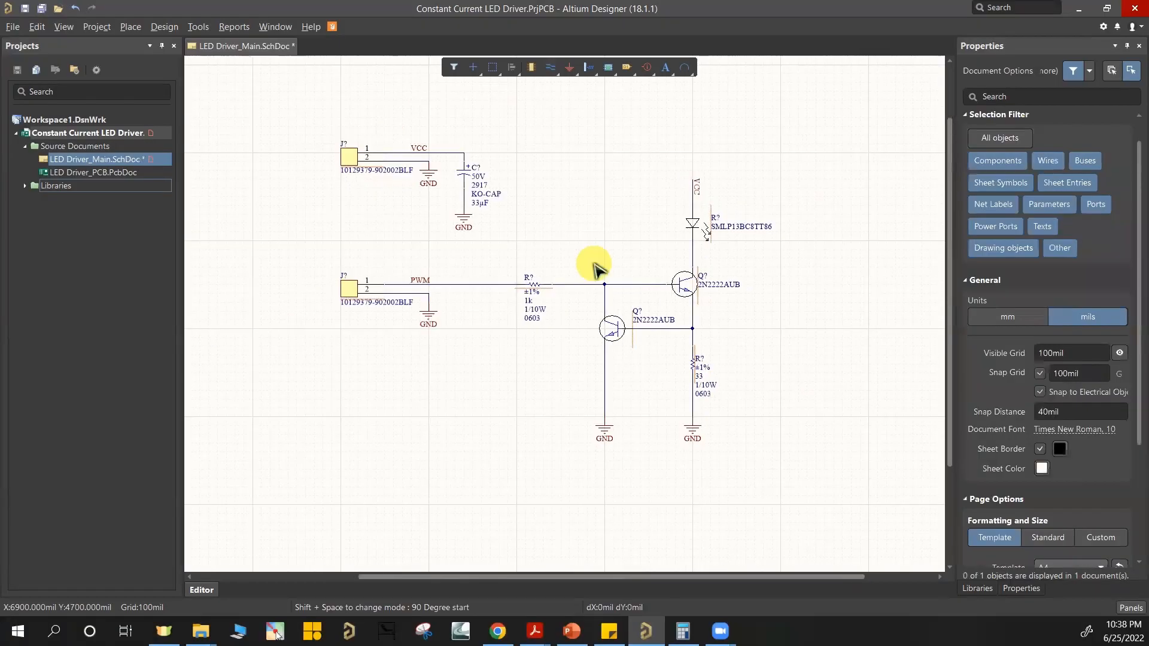
pyautogui.keyDown('ctrl'); pyautogui.scroll(1, 594, 263); pyautogui.keyUp('ctrl')
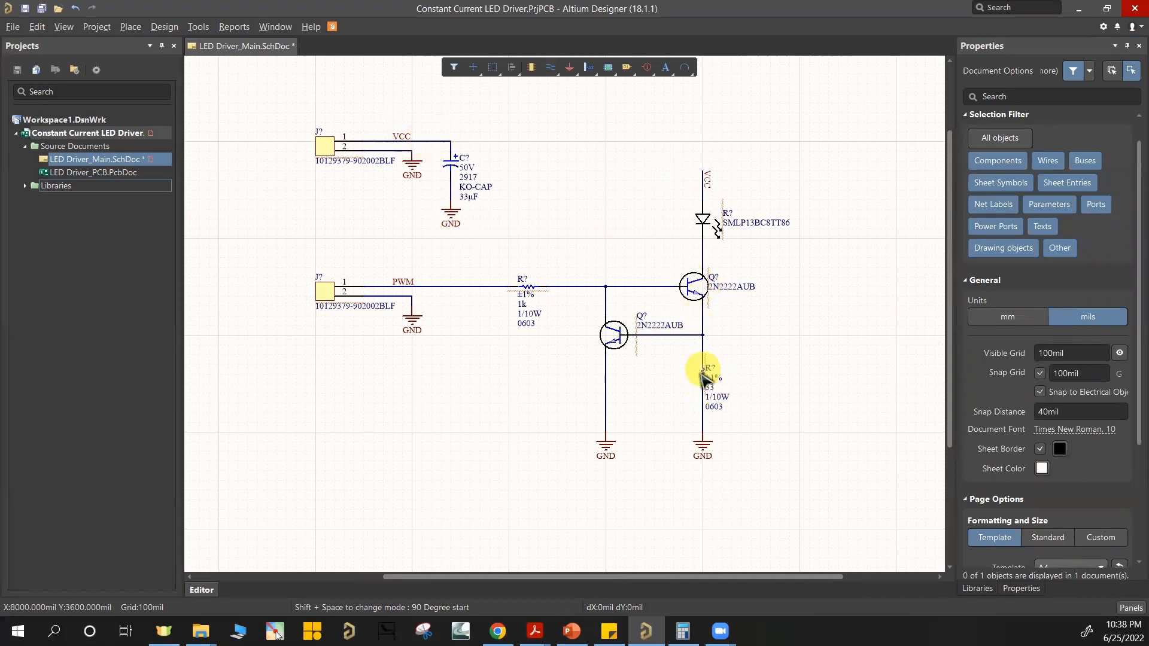
pyautogui.moveTo(618, 343)
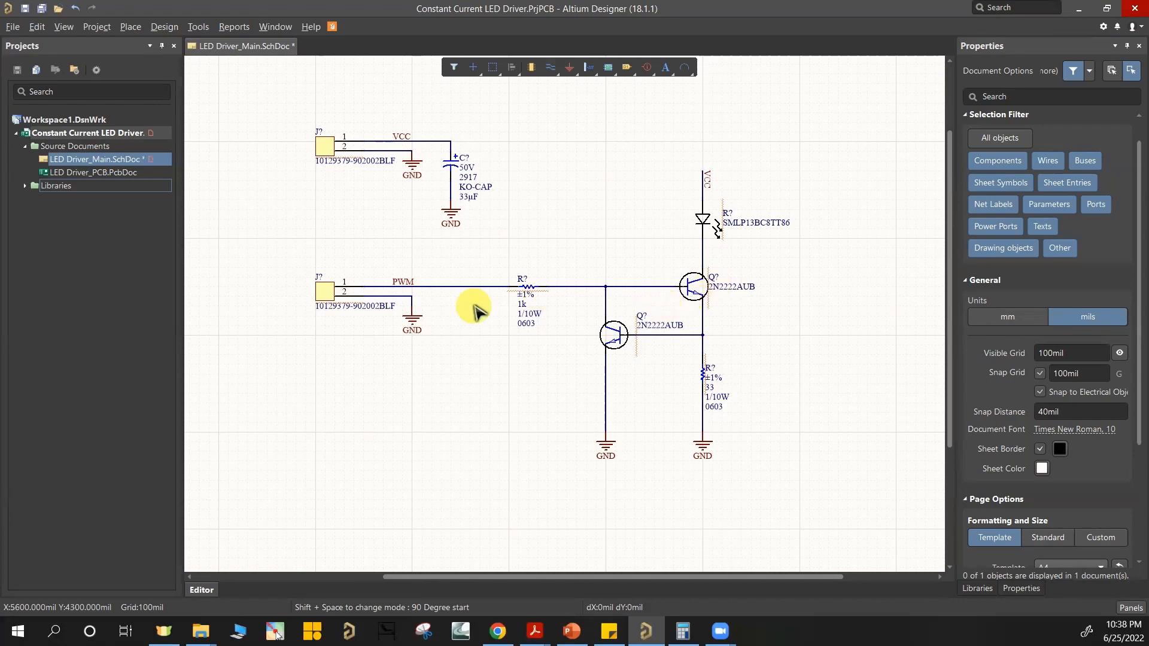
# Step: Examine the wired schematic from the two headers and capacitor across to the LED, transistors, resistors and ground ports
pyautogui.keyDown('ctrl'); pyautogui.scroll(1, 556, 227); pyautogui.keyUp('ctrl')
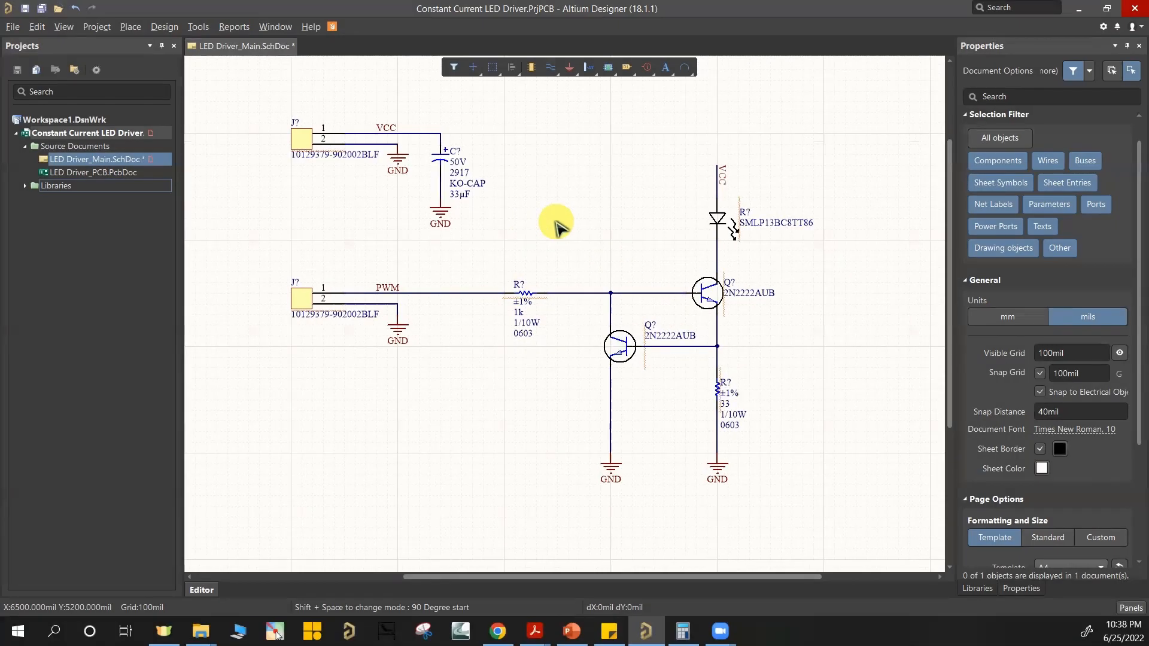
pyautogui.moveTo(556, 226); pyautogui.dragTo(580, 243, button='right')
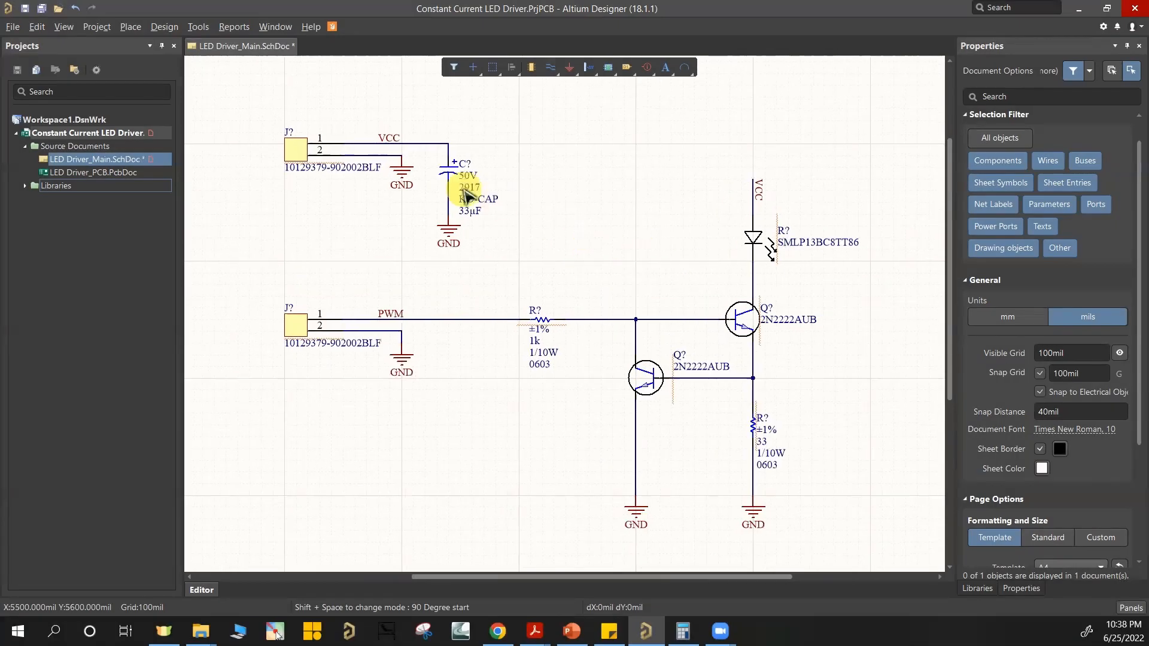
pyautogui.keyDown('ctrl'); pyautogui.scroll(5, 296, 167); pyautogui.keyUp('ctrl')
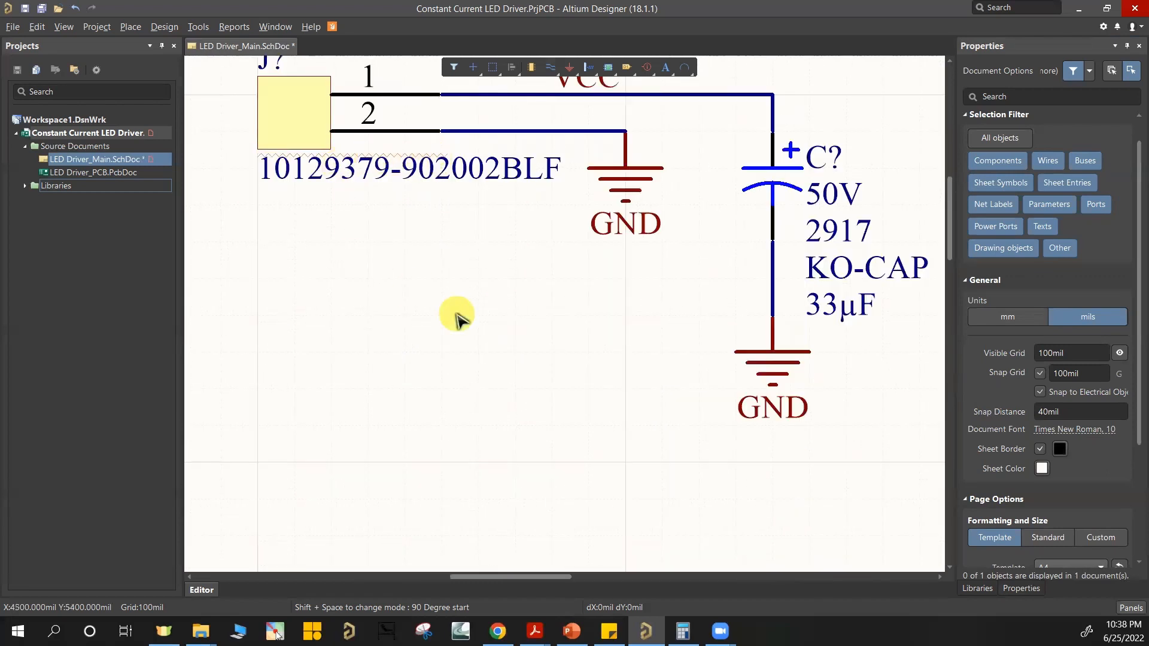
pyautogui.keyDown('ctrl'); pyautogui.scroll(-2, 454, 315); pyautogui.keyUp('ctrl')
pyautogui.scroll(-2, 430, 419)
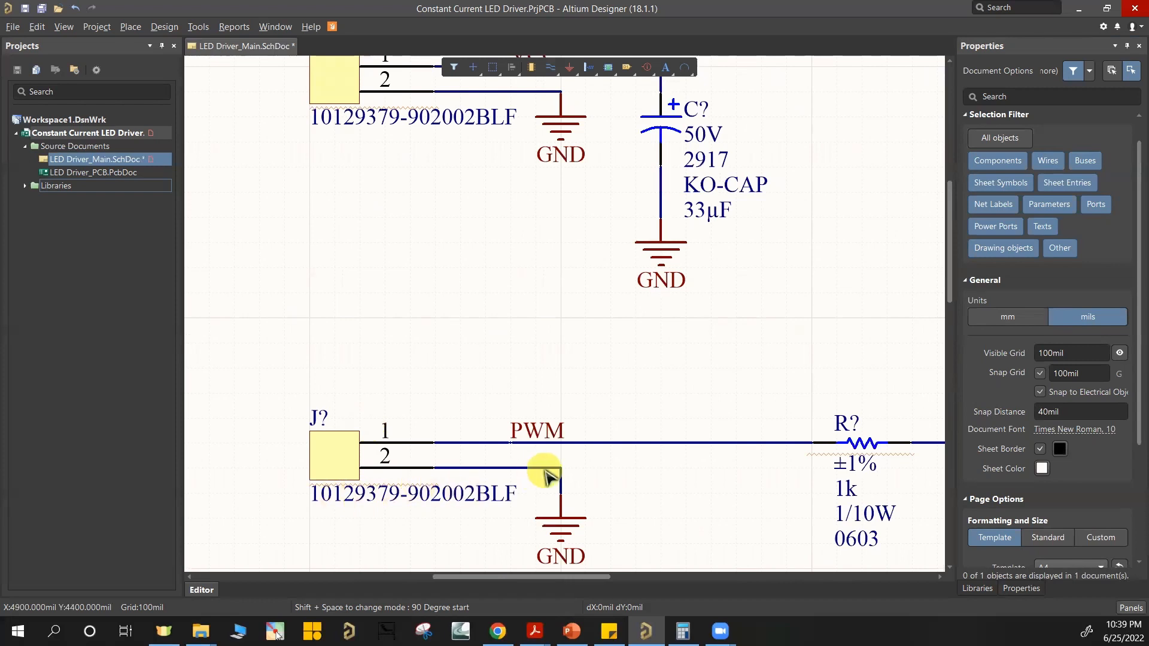
pyautogui.moveTo(540, 457); pyautogui.dragTo(279, 308, button='right')
pyautogui.moveTo(478, 359); pyautogui.dragTo(772, 384, button='right')
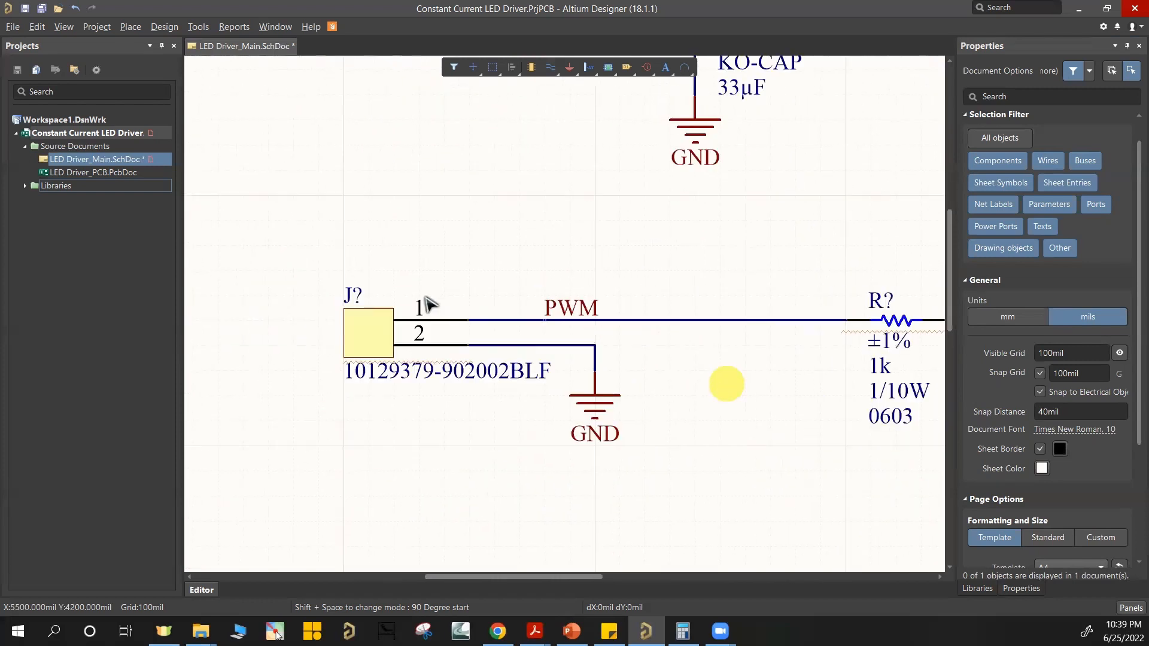
pyautogui.moveTo(430, 246); pyautogui.dragTo(445, 407, button='right')
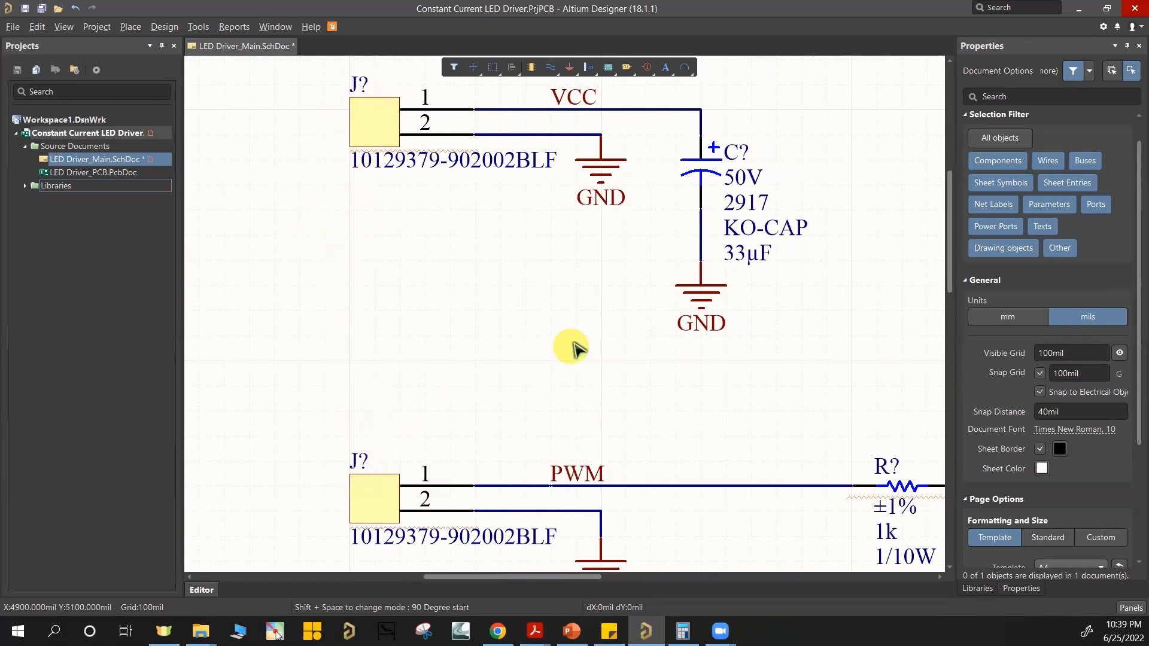
pyautogui.keyDown('ctrl'); pyautogui.scroll(-1, 600, 328); pyautogui.keyUp('ctrl')
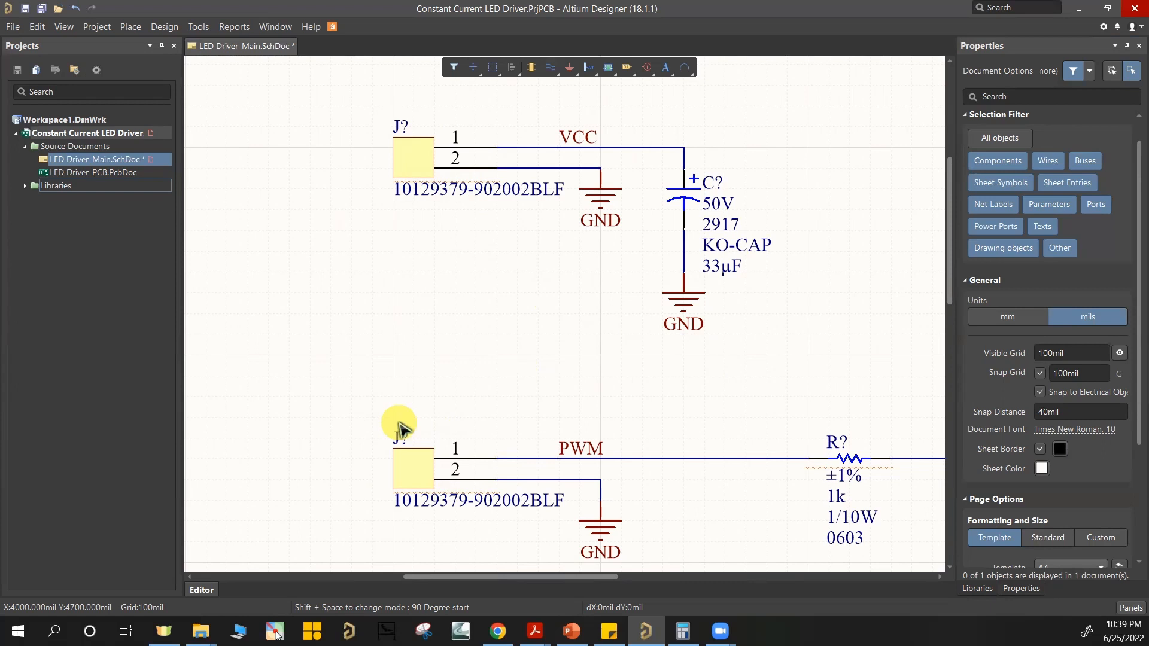
pyautogui.keyDown('ctrl'); pyautogui.scroll(-3, 736, 411); pyautogui.keyUp('ctrl')
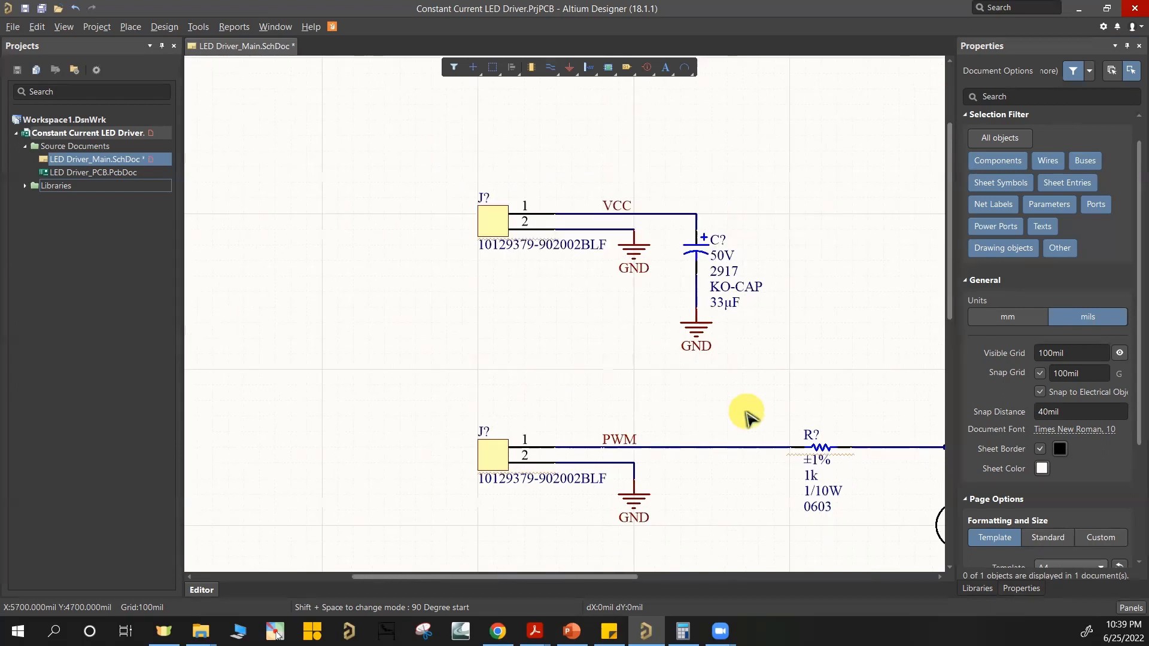
pyautogui.moveTo(614, 500); pyautogui.dragTo(441, 382, button='right')
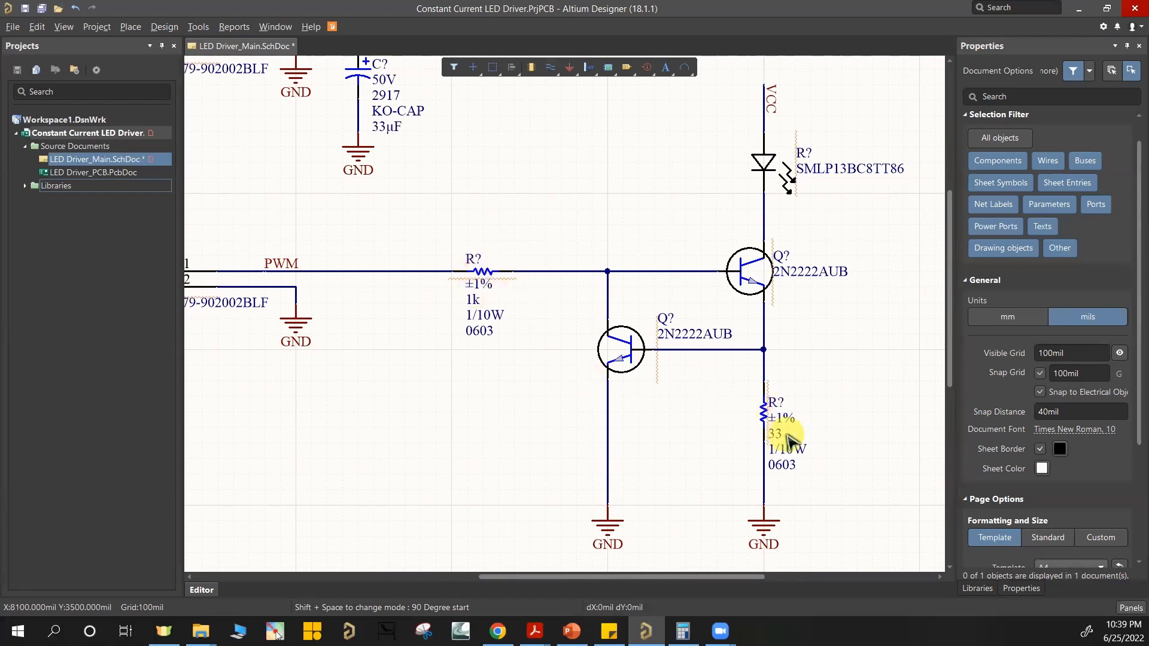
pyautogui.keyDown('ctrl'); pyautogui.scroll(-2, 541, 296); pyautogui.keyUp('ctrl')
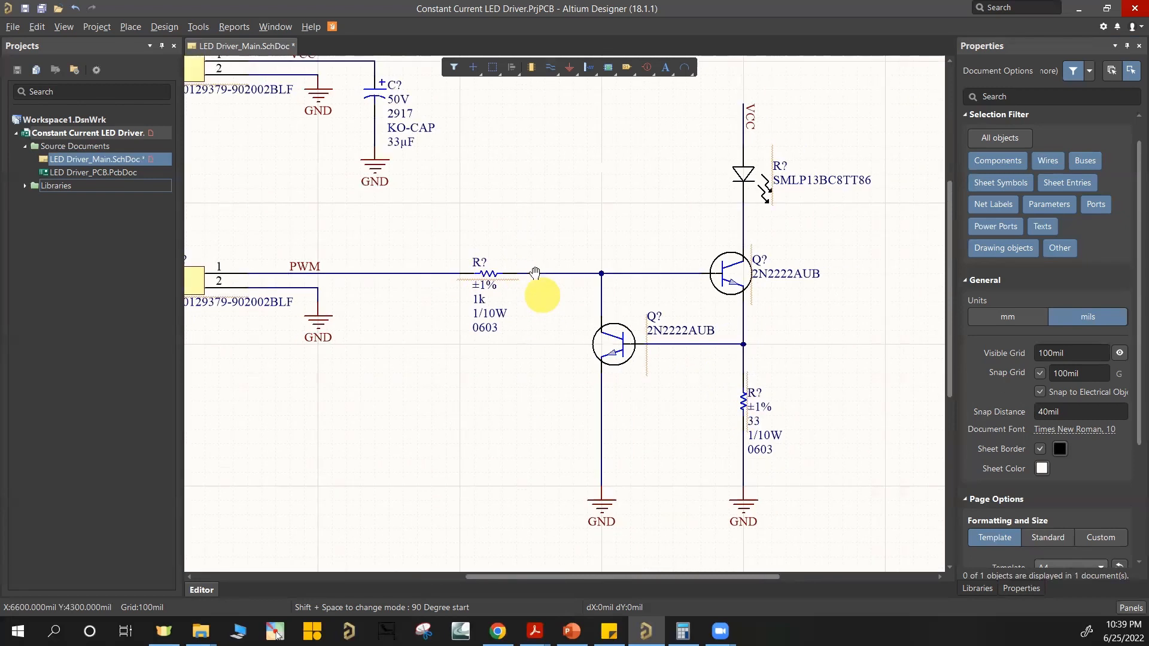
pyautogui.moveTo(680, 235); pyautogui.dragTo(650, 230, button='right')
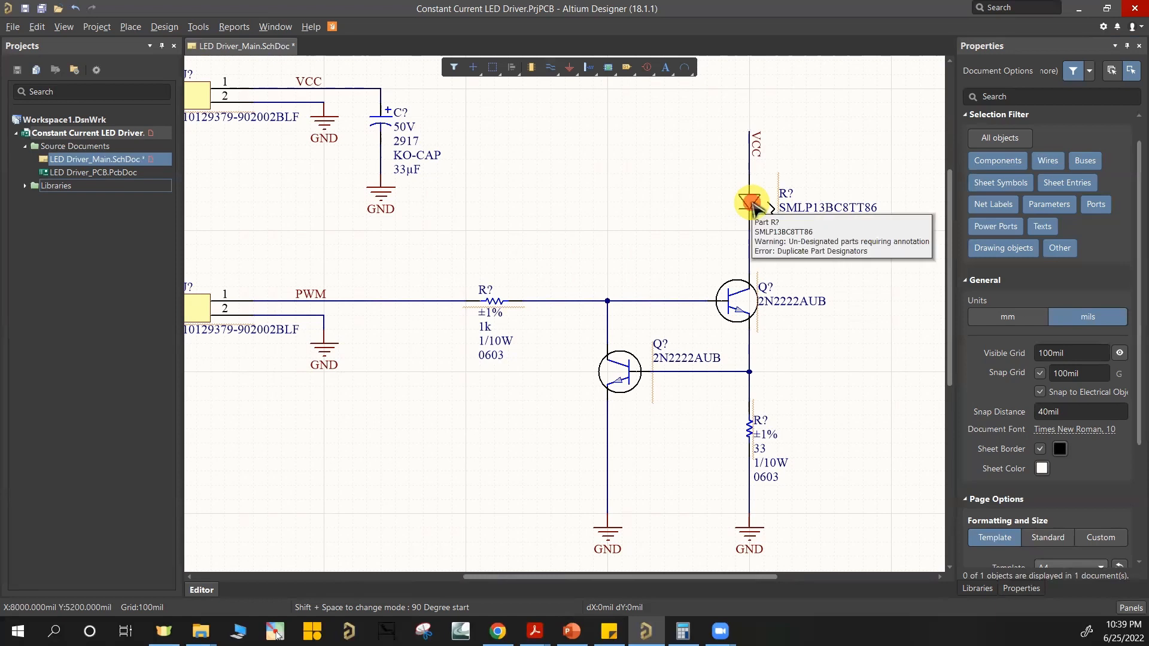
# Step: Set the designator of the SMLP13BC8TT86 LED to D1
pyautogui.click(753, 206)
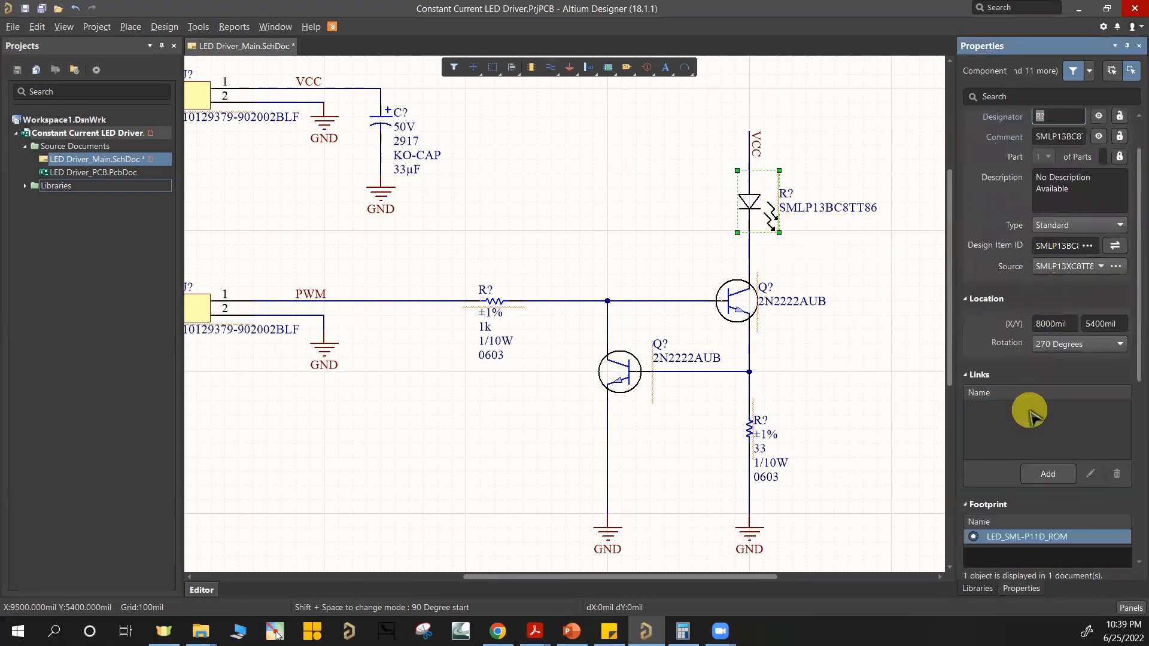
pyautogui.scroll(2, 1030, 412)
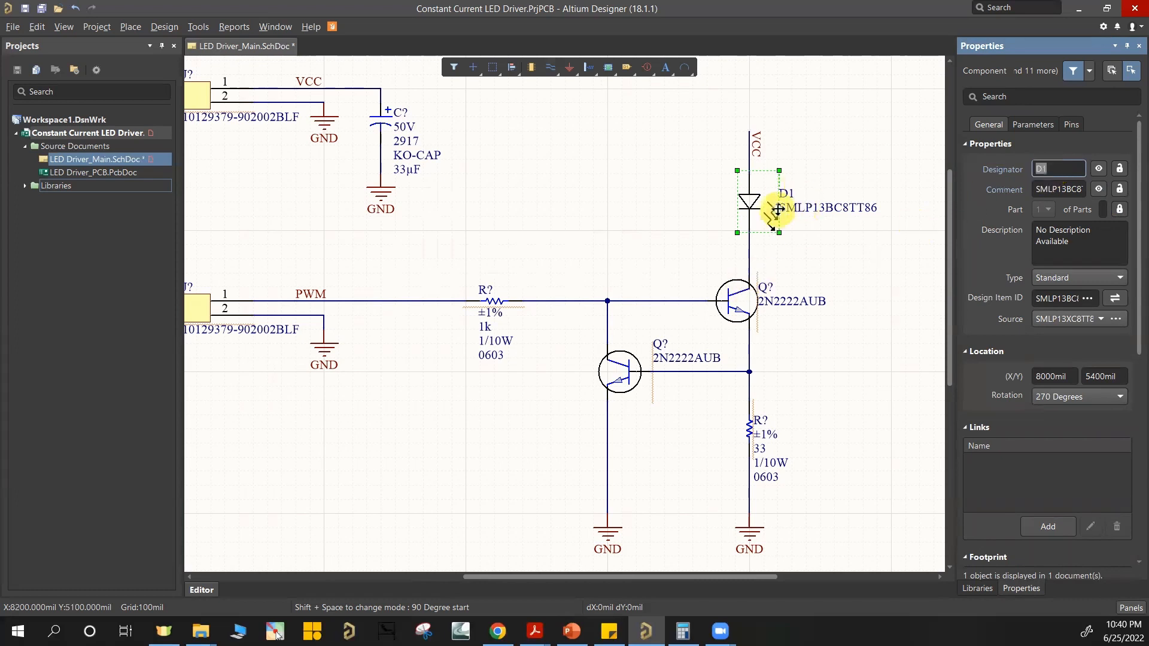
pyautogui.click(807, 346)
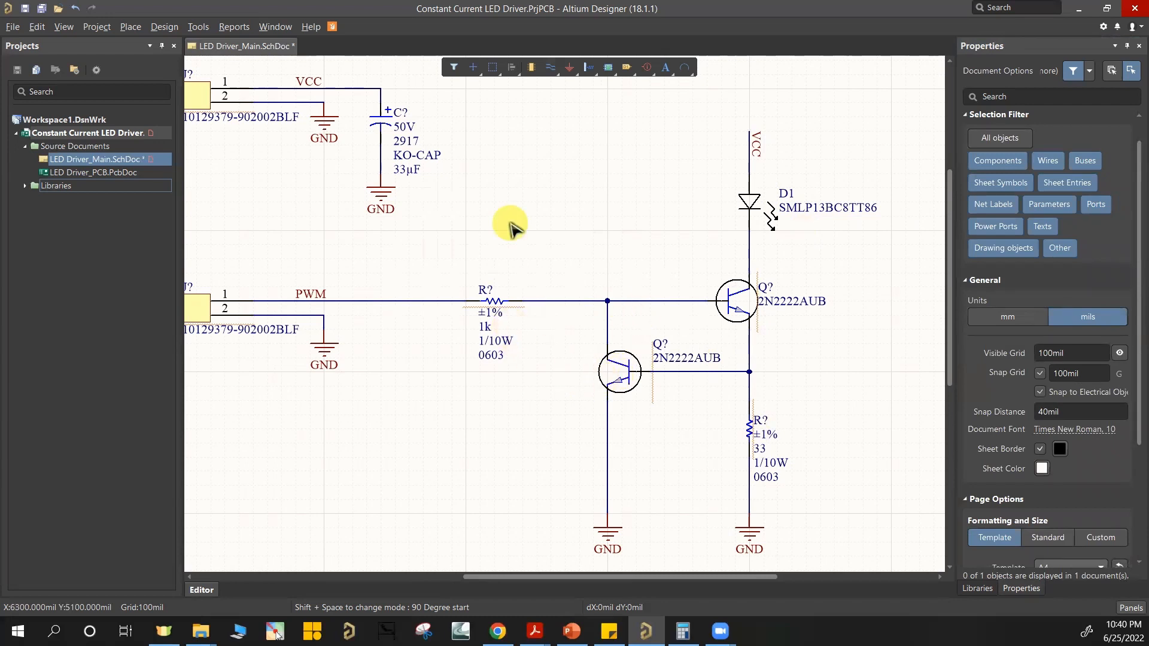
# Step: Annotate the schematic quietly to assign numbers to all remaining component designators
pyautogui.moveTo(509, 226); pyautogui.dragTo(536, 242, button='right')
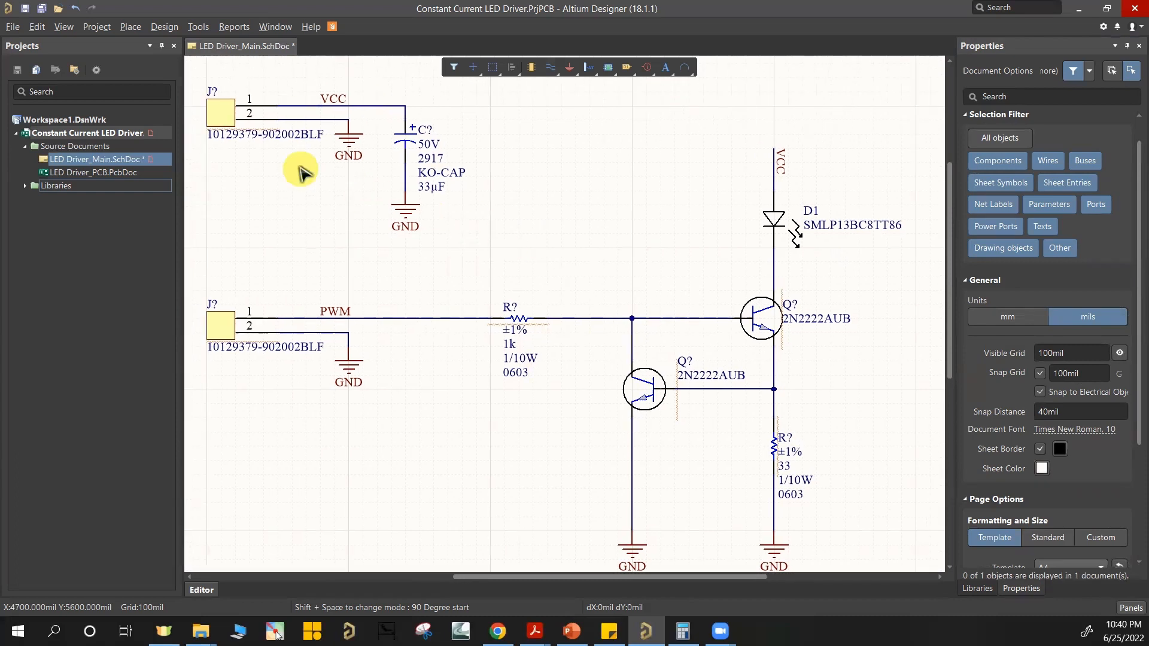
pyautogui.click(198, 27)
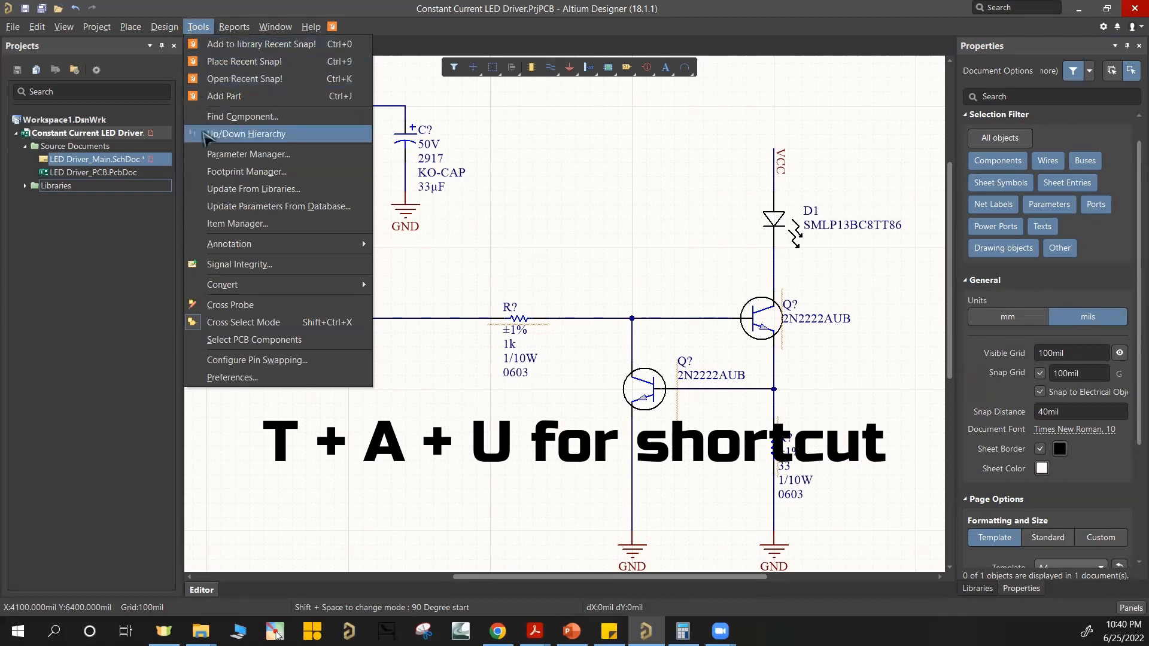
pyautogui.moveTo(216, 246)
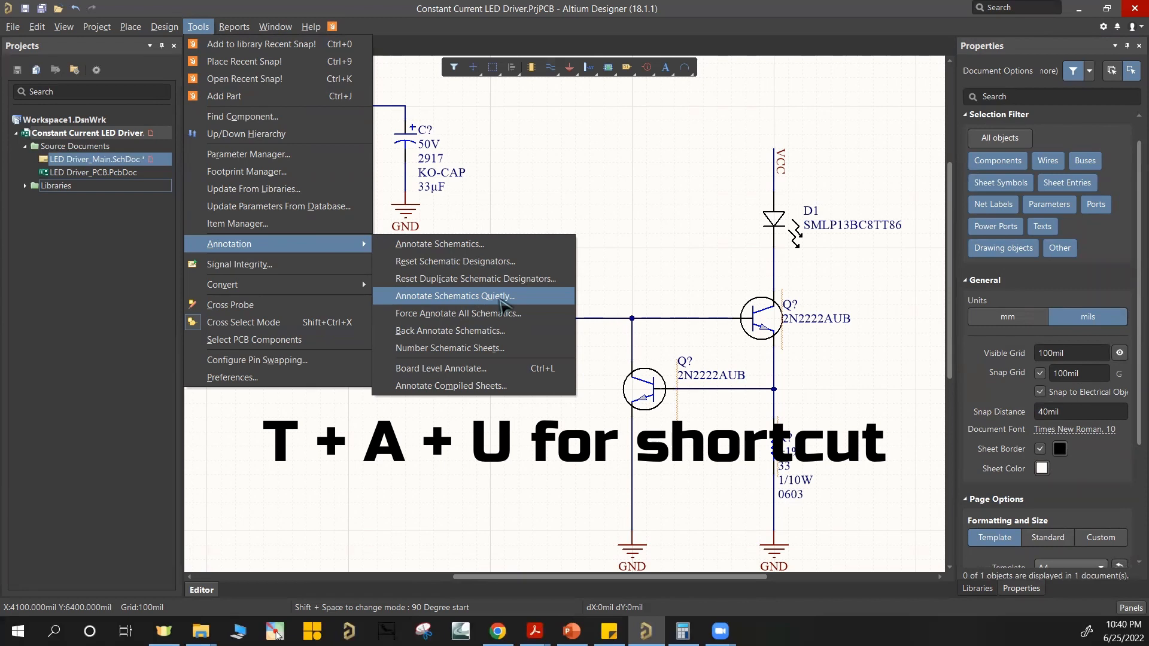
pyautogui.click(502, 298)
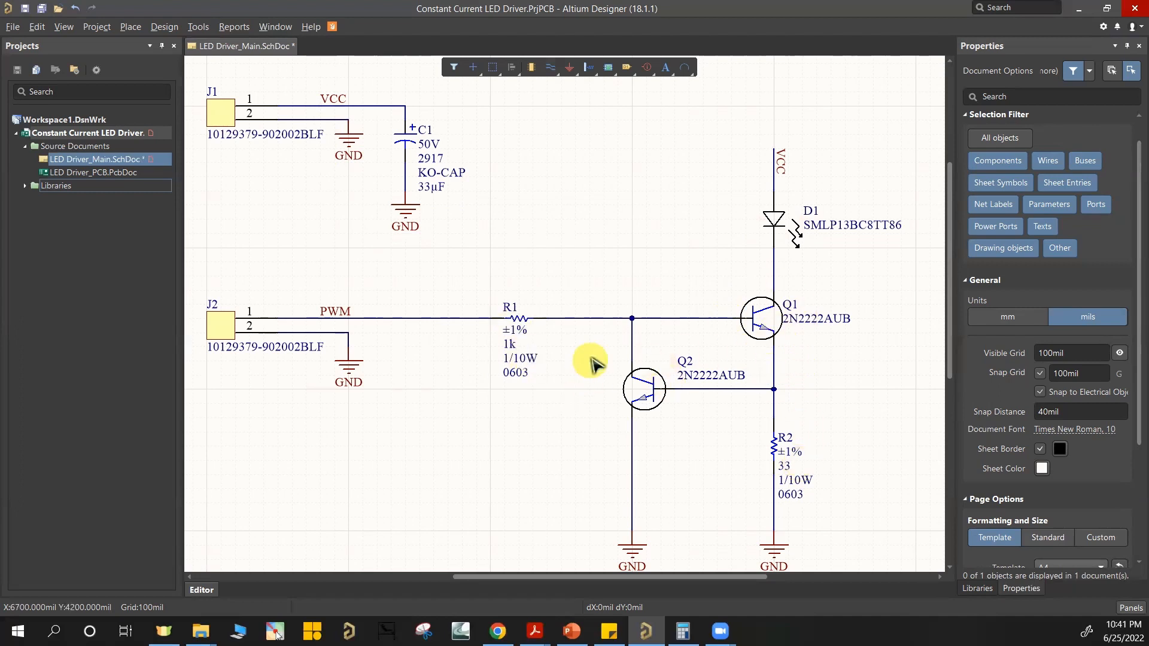
# Step: Start updating LED Driver_PCB.PcbDoc from the schematic, with component links created automatically
pyautogui.keyDown('ctrl'); pyautogui.scroll(-1, 595, 353); pyautogui.keyUp('ctrl')
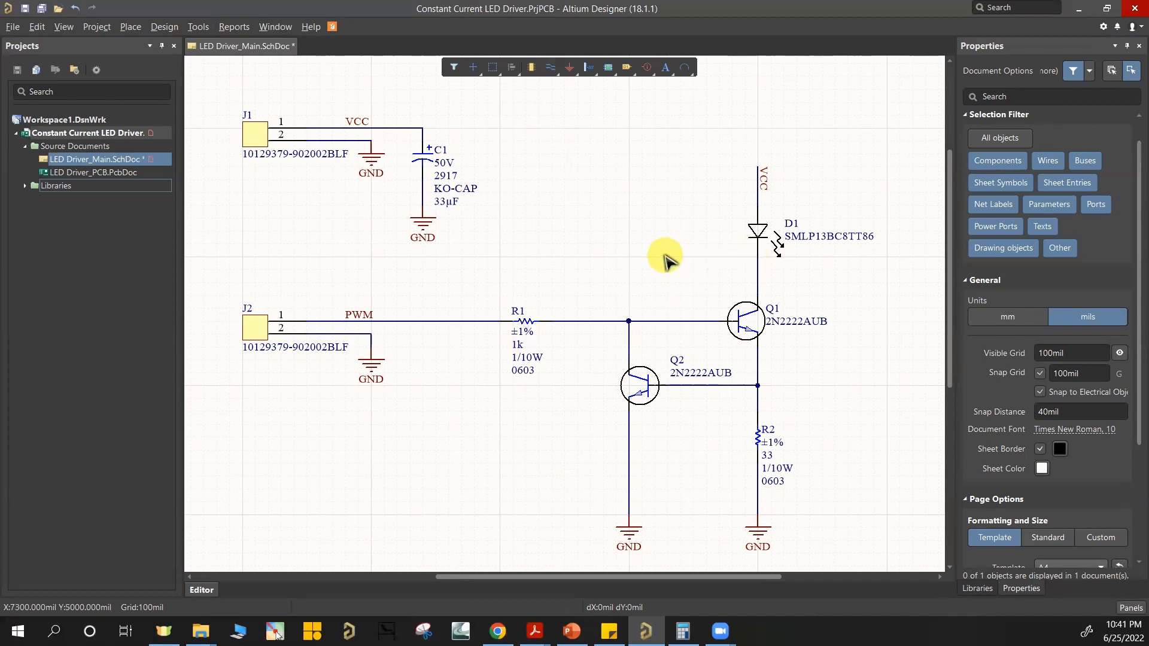
pyautogui.keyDown('ctrl'); pyautogui.scroll(-1, 662, 265); pyautogui.keyUp('ctrl')
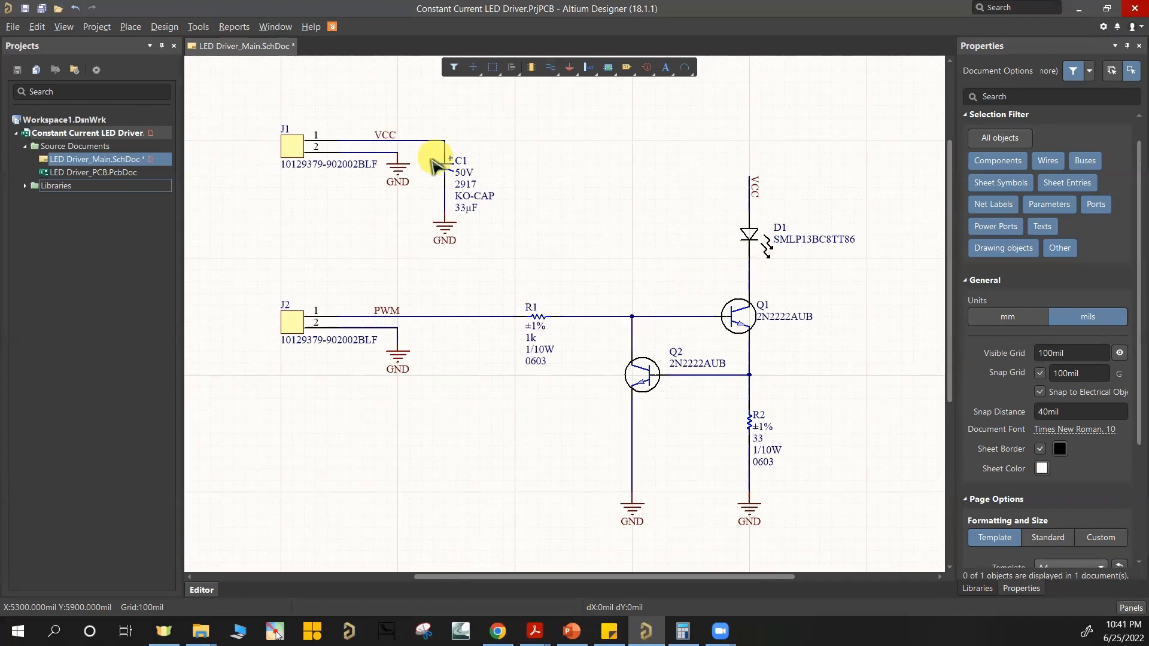
pyautogui.keyDown('ctrl'); pyautogui.scroll(-1, 563, 278); pyautogui.keyUp('ctrl')
pyautogui.keyDown('ctrl'); pyautogui.scroll(-1, 571, 306); pyautogui.keyUp('ctrl')
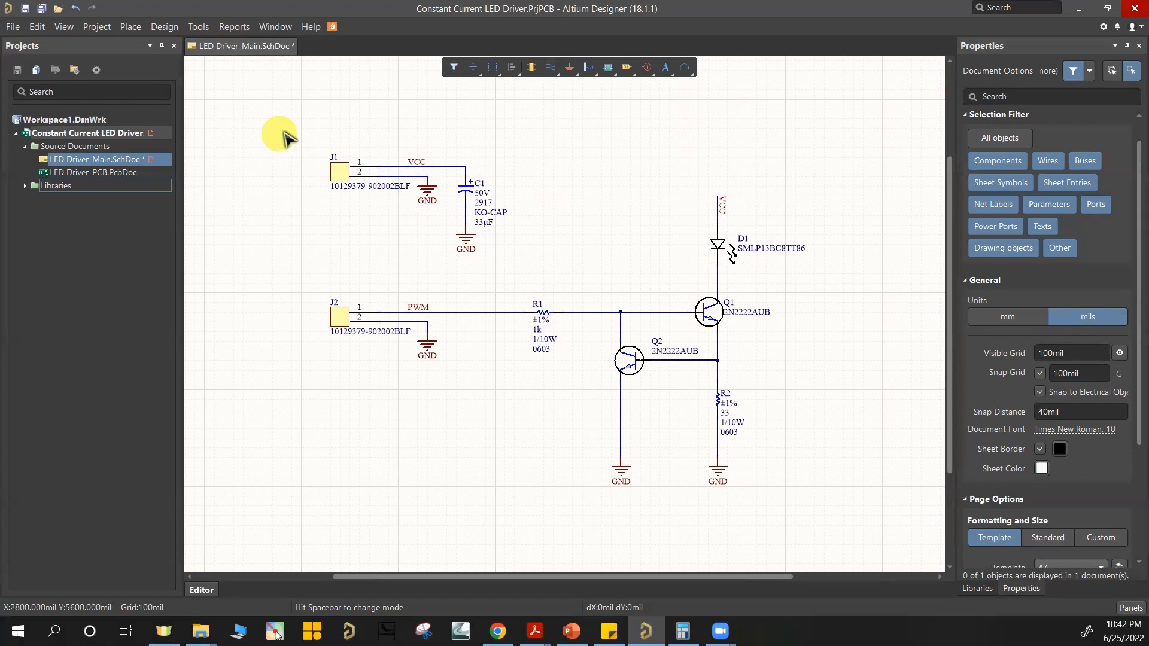
pyautogui.click(164, 27)
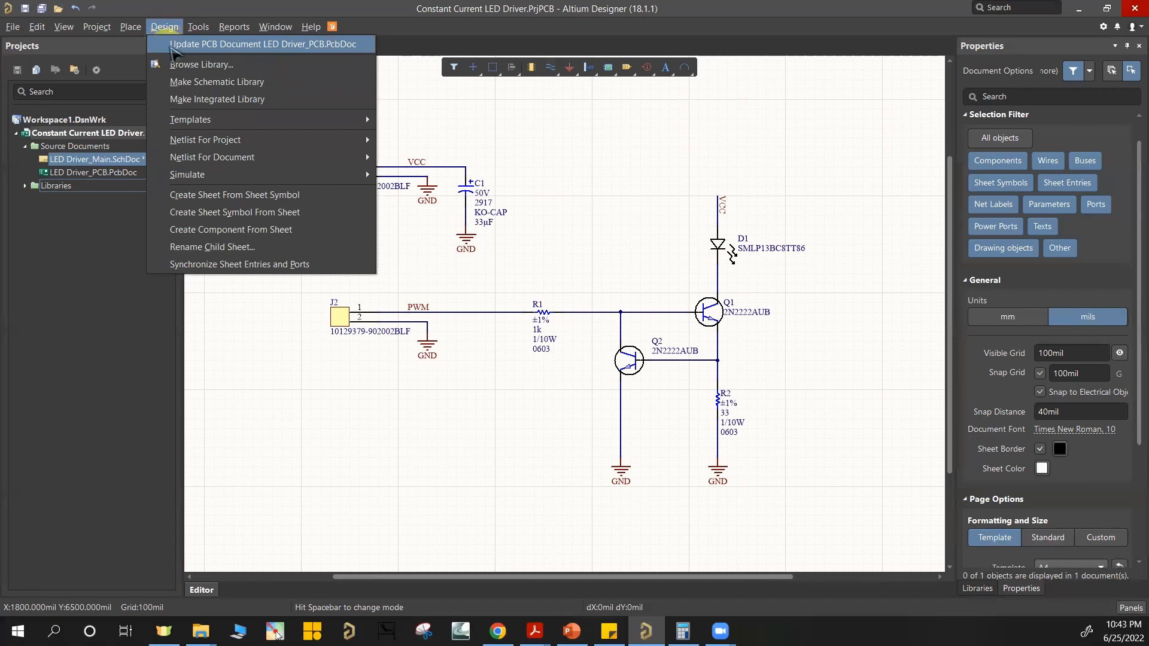
pyautogui.click(287, 45)
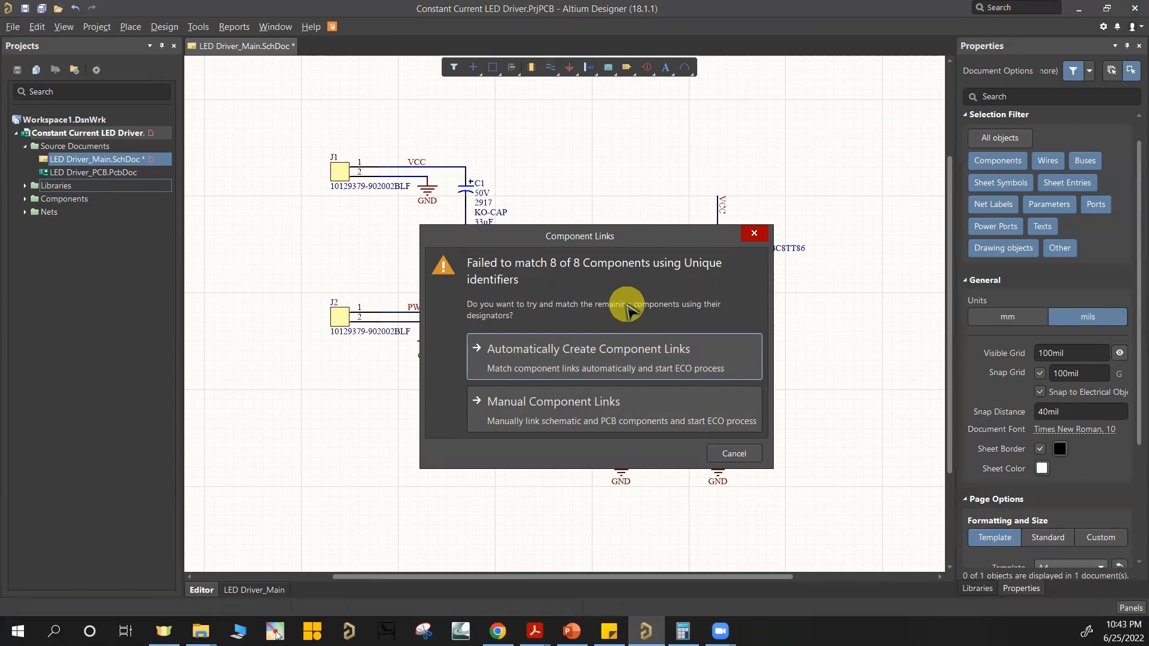
pyautogui.click(631, 361)
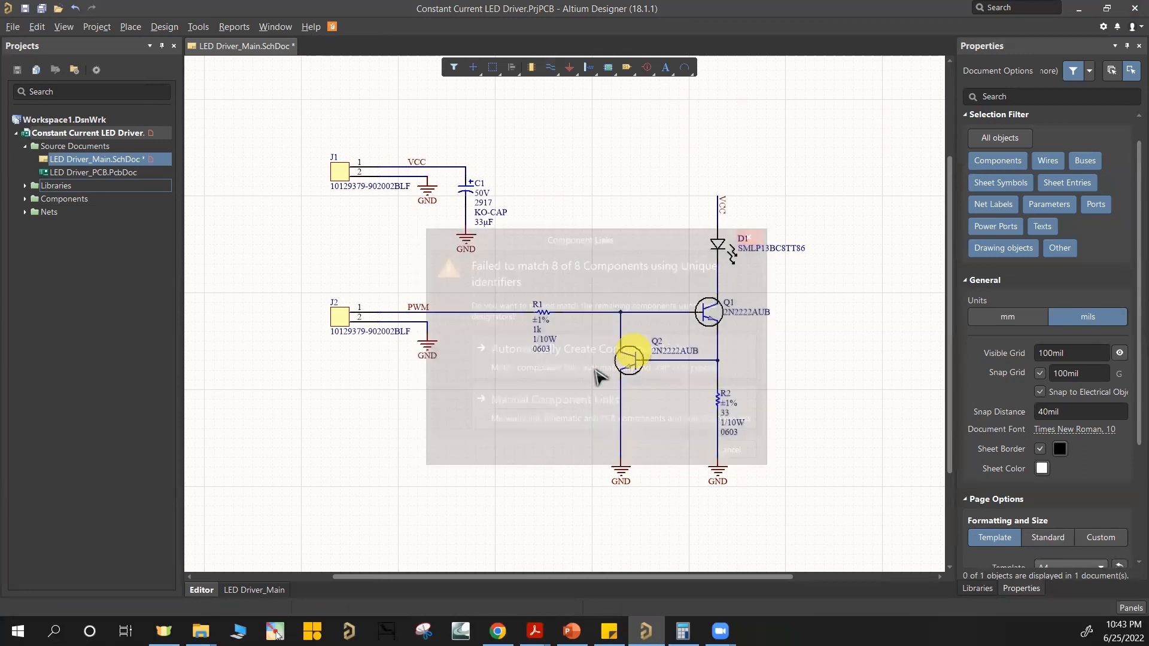
pyautogui.click(623, 341)
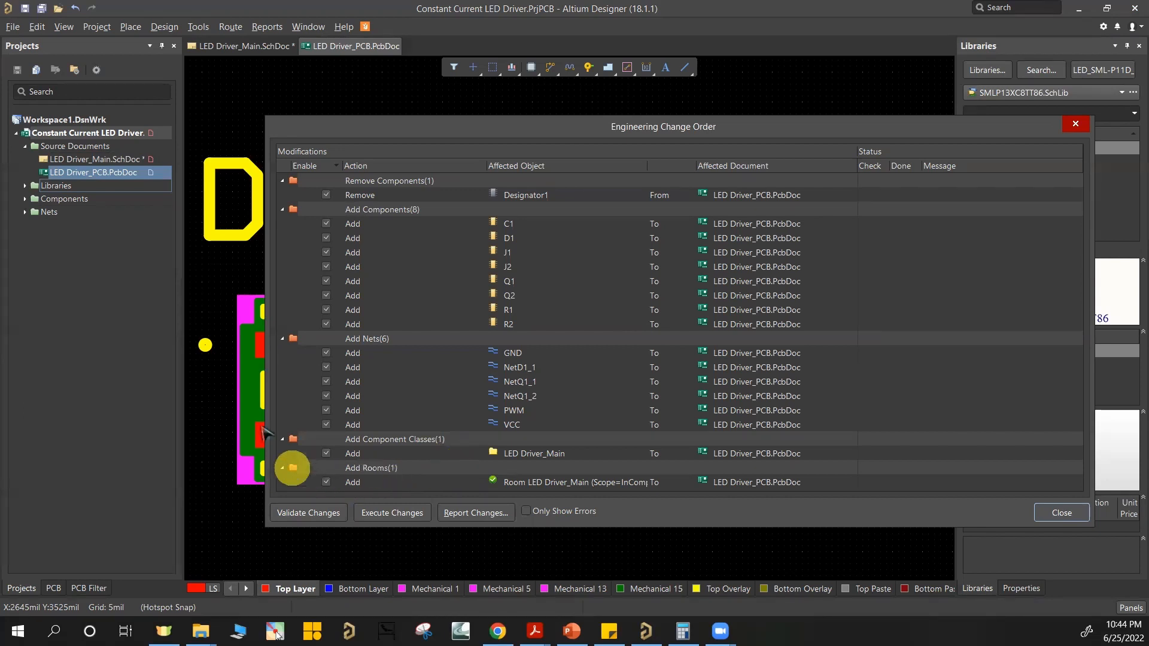
# Step: Exclude the LED Driver_Main room from the engineering change order, execute the remaining changes and close the order
pyautogui.click(325, 482)
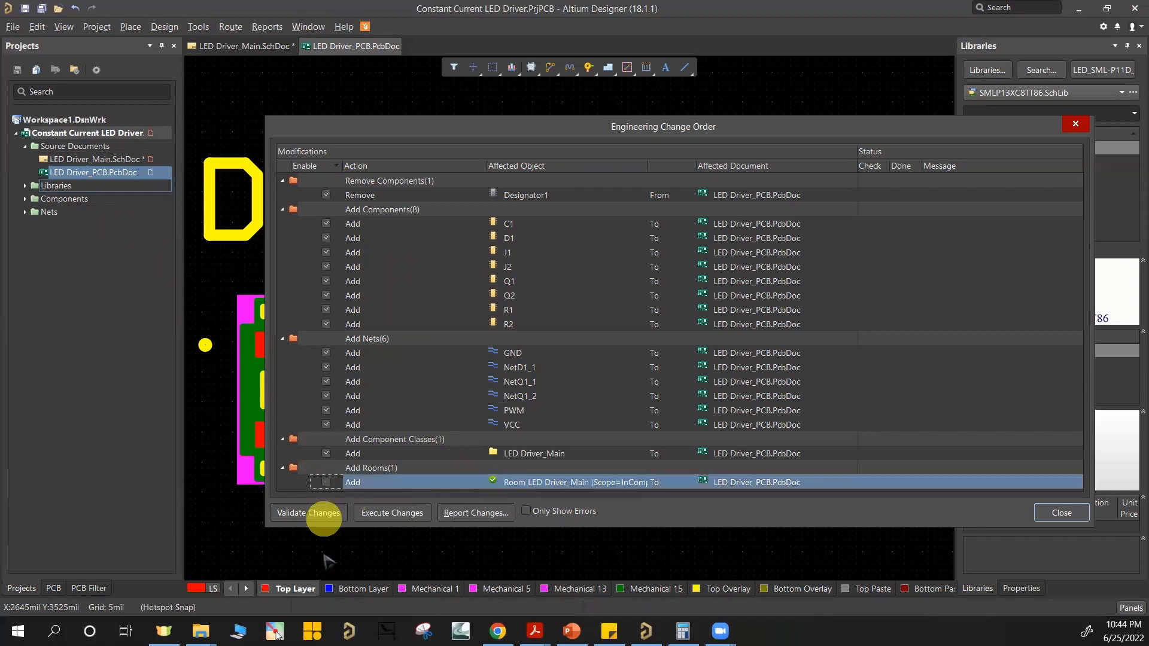
pyautogui.click(392, 514)
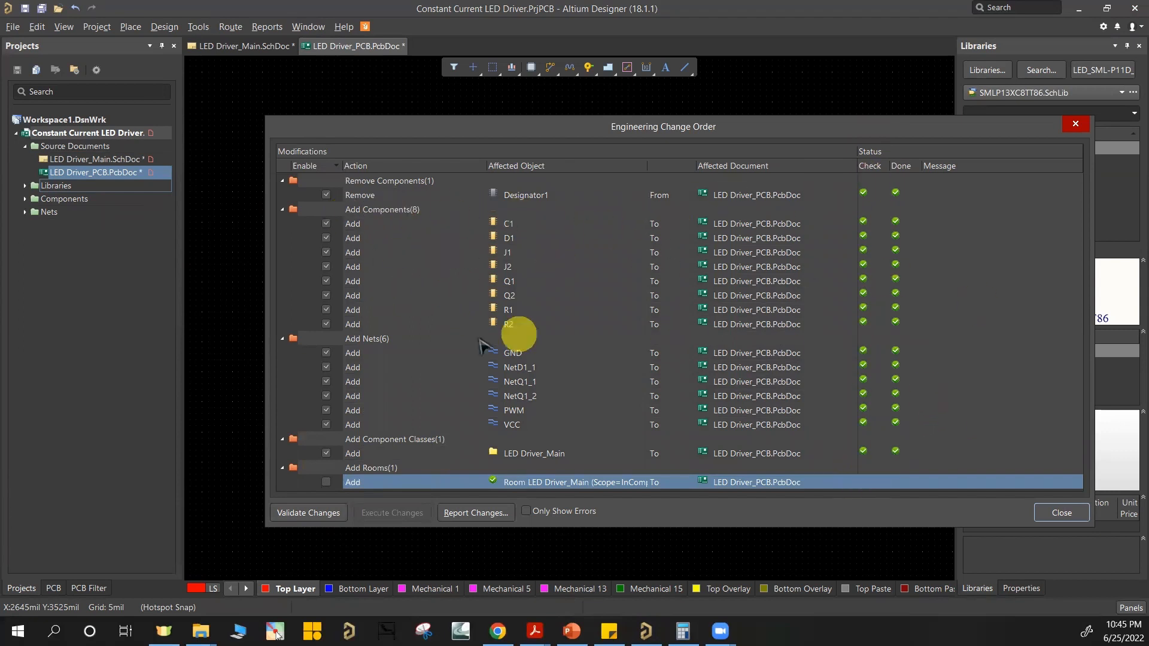
pyautogui.click(1060, 514)
# Step: Look through the board layers from Bottom Layer via the mechanical layers to Top Overlay, and return to Top Layer
pyautogui.keyDown('ctrl'); pyautogui.scroll(-5, 714, 343); pyautogui.keyUp('ctrl')
pyautogui.moveTo(728, 336); pyautogui.dragTo(573, 302, button='right')
pyautogui.keyDown('ctrl'); pyautogui.scroll(3, 770, 413); pyautogui.keyUp('ctrl')
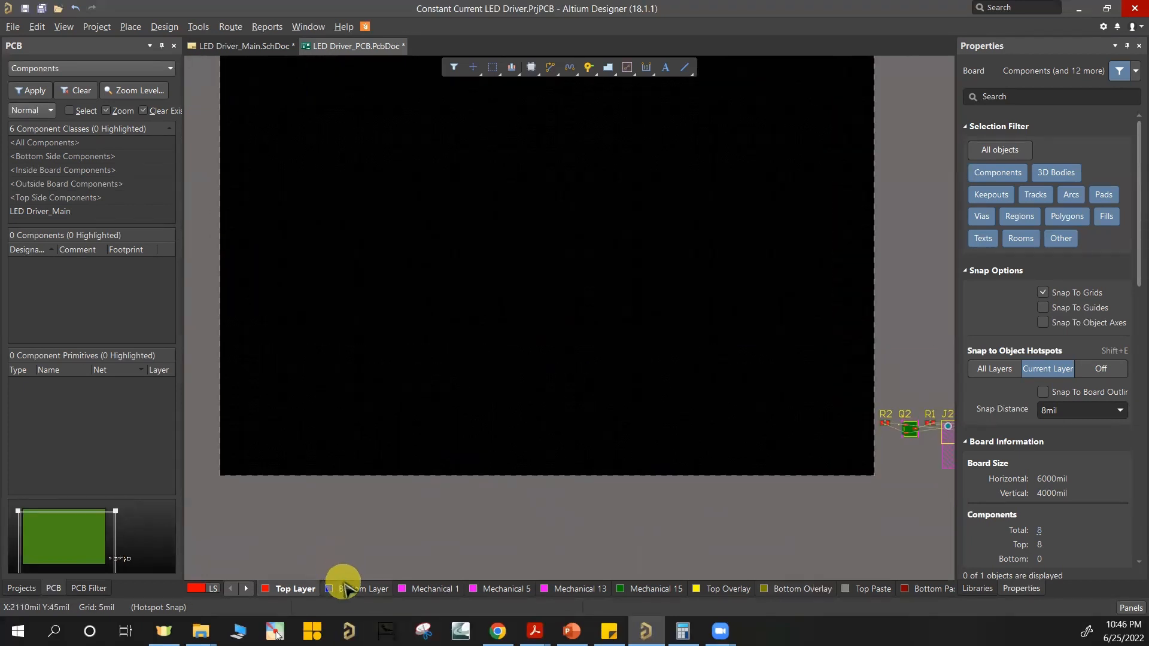
pyautogui.click(359, 588)
pyautogui.click(417, 588)
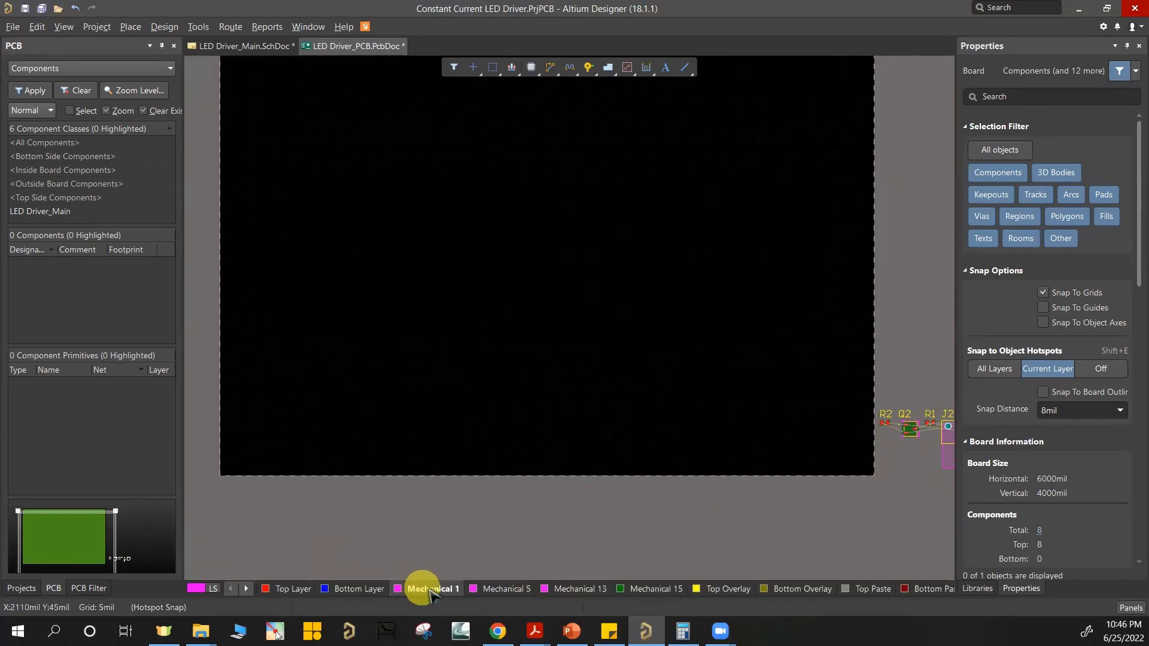
pyautogui.click(487, 589)
pyautogui.click(576, 589)
pyautogui.click(627, 589)
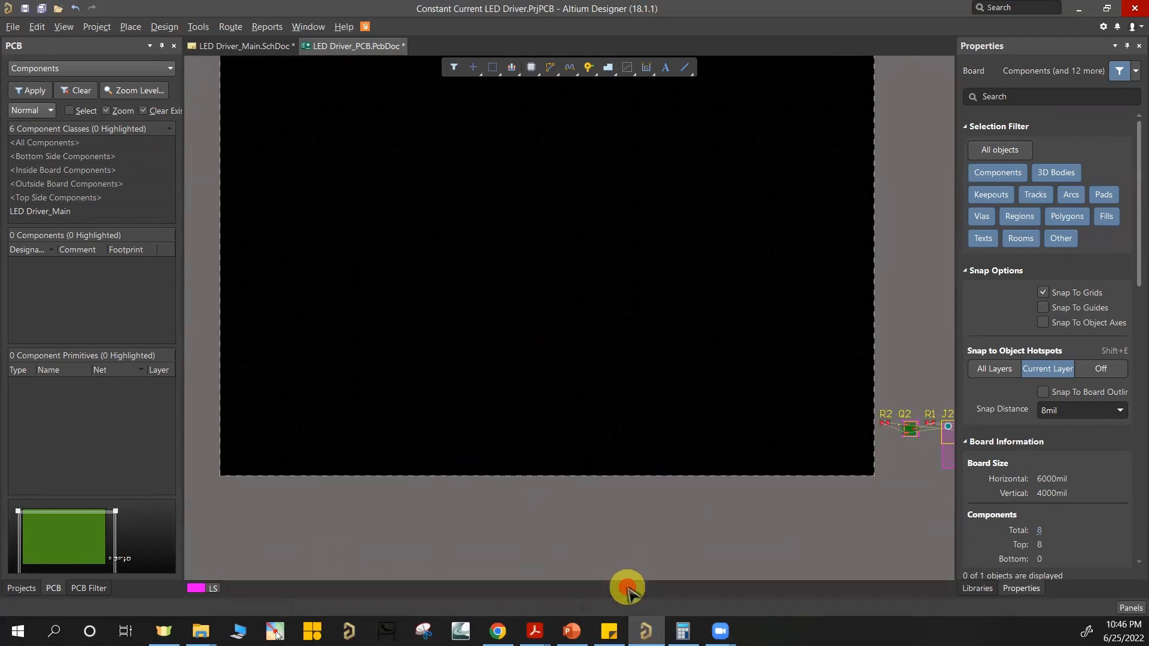
pyautogui.click(718, 589)
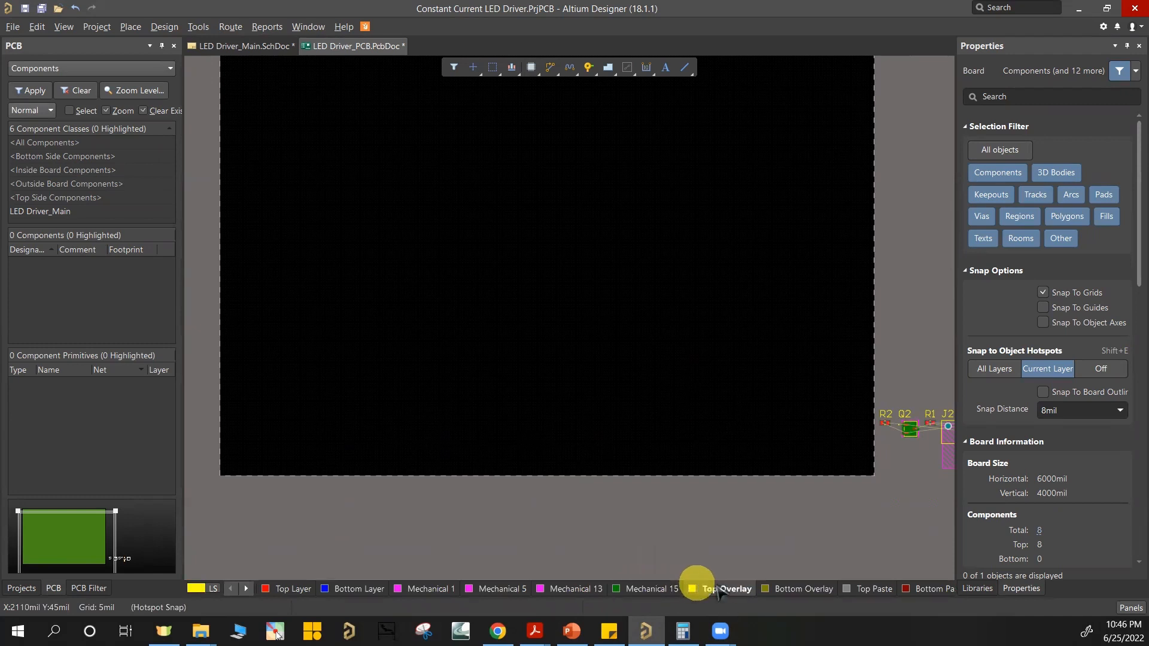
pyautogui.click(292, 588)
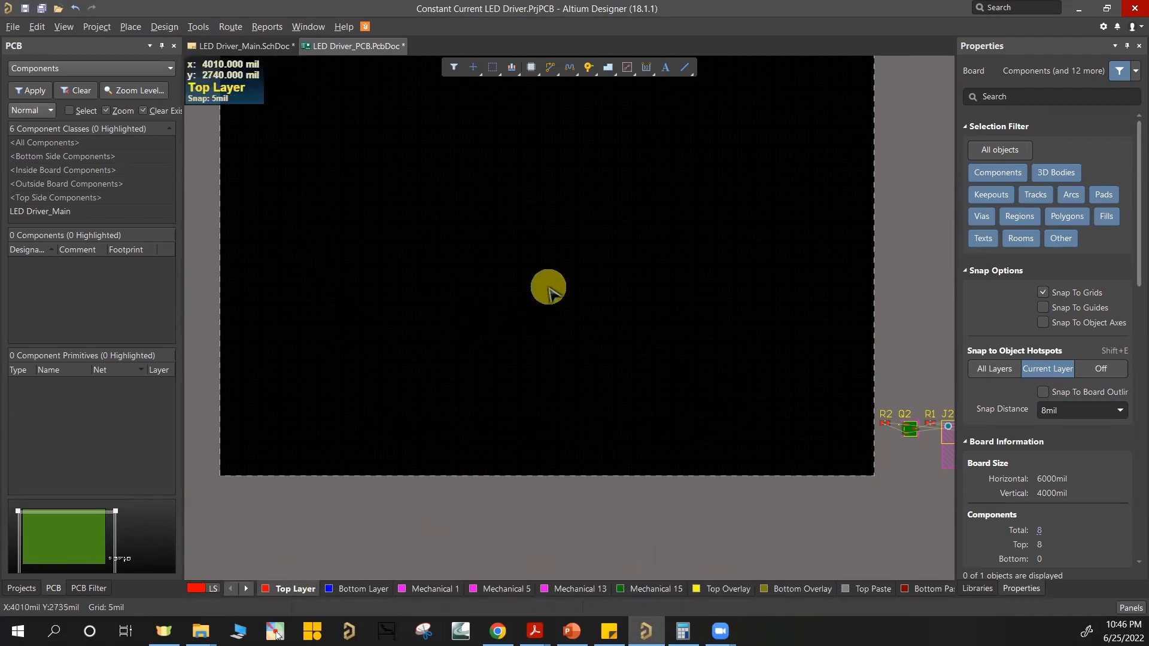
# Step: Look through the layers from Bottom Layer and Mechanical 1 to Mechanical 15, and return to Top Layer
pyautogui.keyDown('ctrl'); pyautogui.scroll(-1, 549, 287); pyautogui.keyUp('ctrl')
pyautogui.moveTo(555, 283); pyautogui.dragTo(544, 320, button='right')
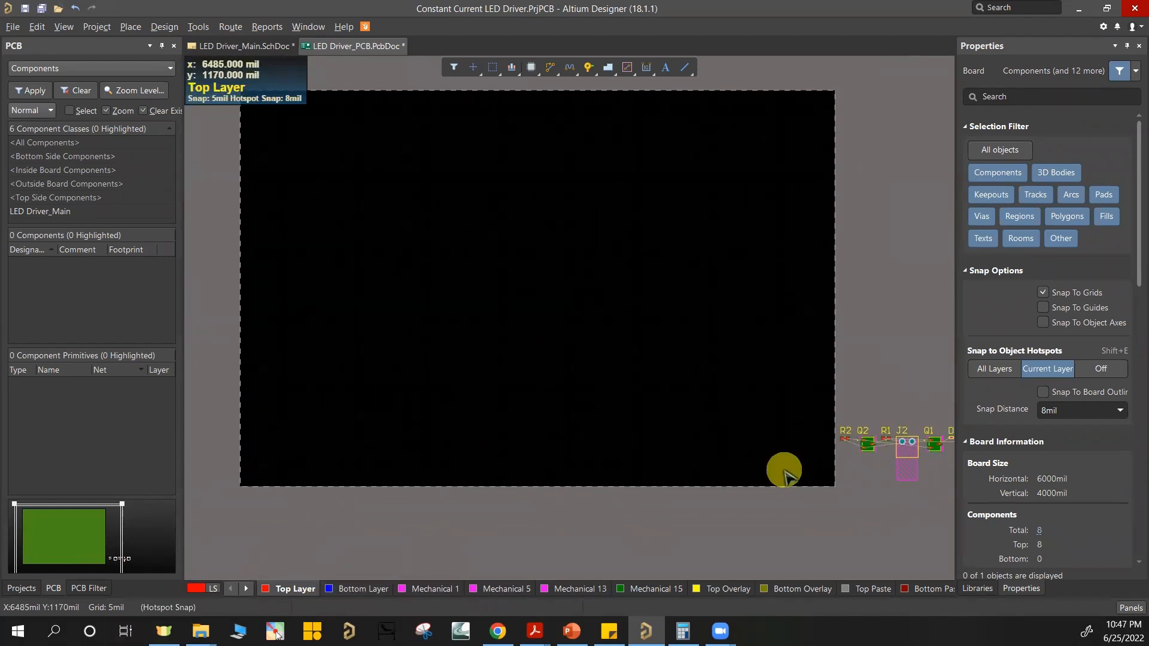
pyautogui.click(352, 591)
pyautogui.click(413, 591)
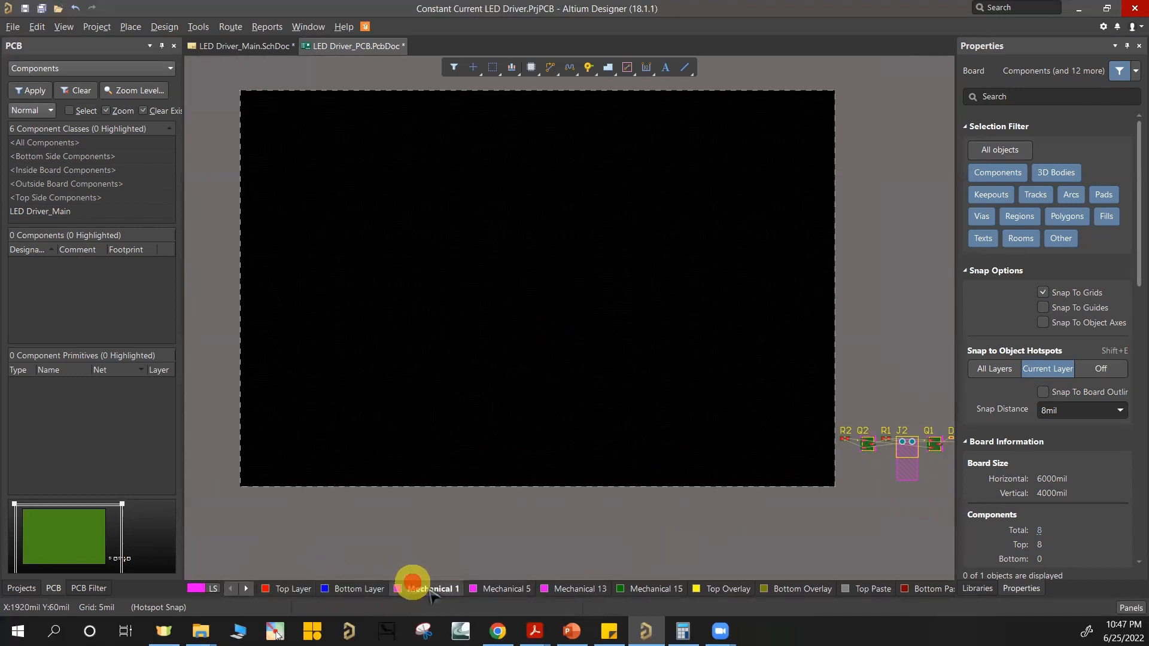
pyautogui.click(499, 591)
pyautogui.click(569, 591)
pyautogui.click(641, 591)
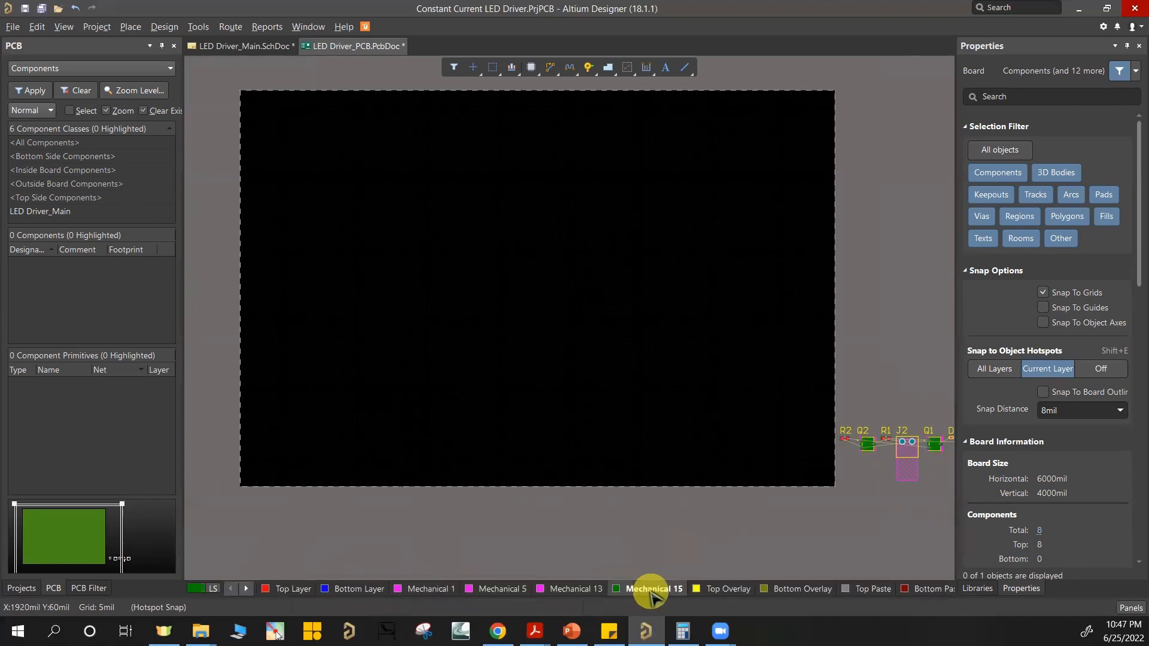
pyautogui.click(301, 591)
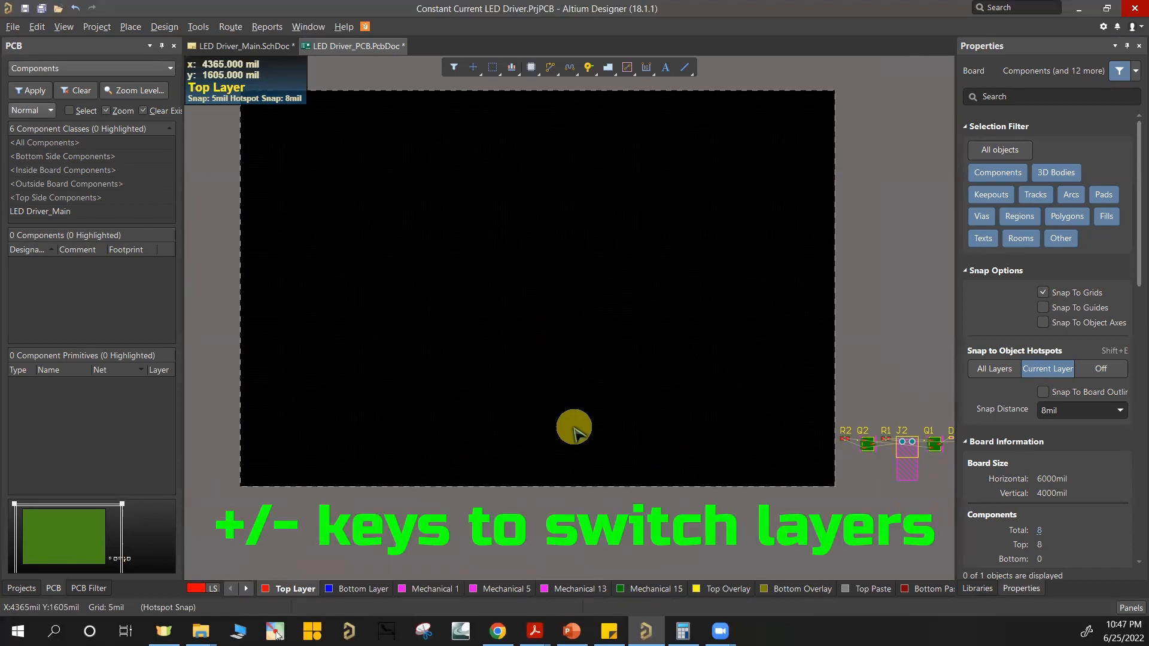
# Step: Step through the layers forward from Top Layer to Mechanical 1, and backward past Top Layer to Multi-Layer
pyautogui.press('KP_Add')
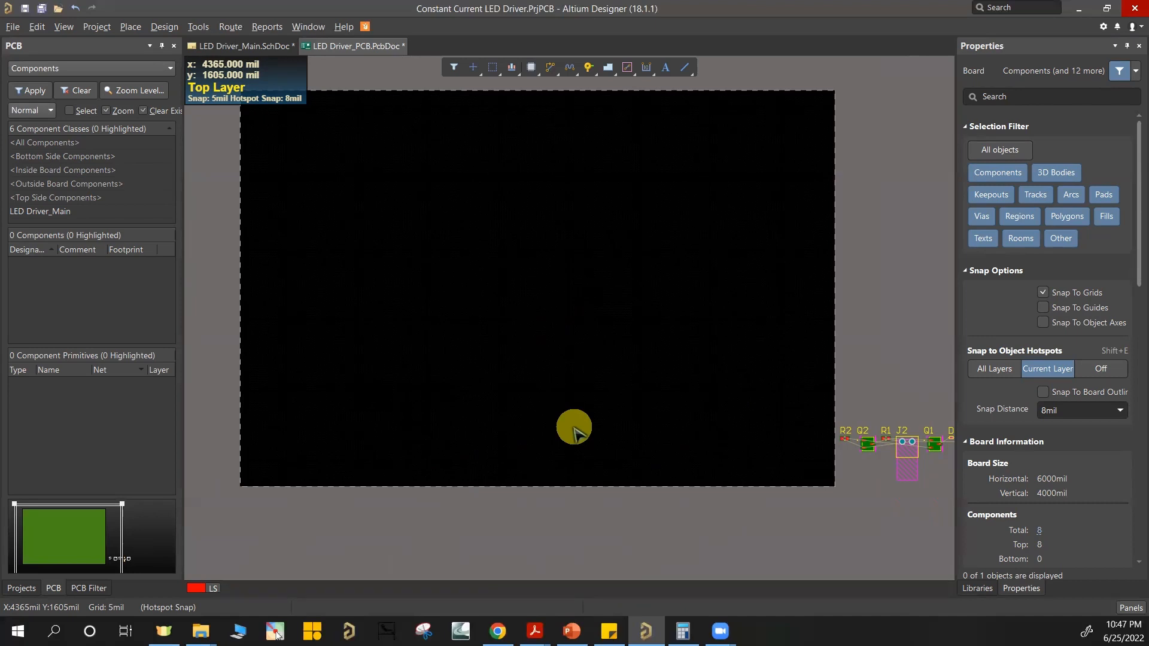
pyautogui.press('KP_Add')
pyautogui.press('KP_Add')
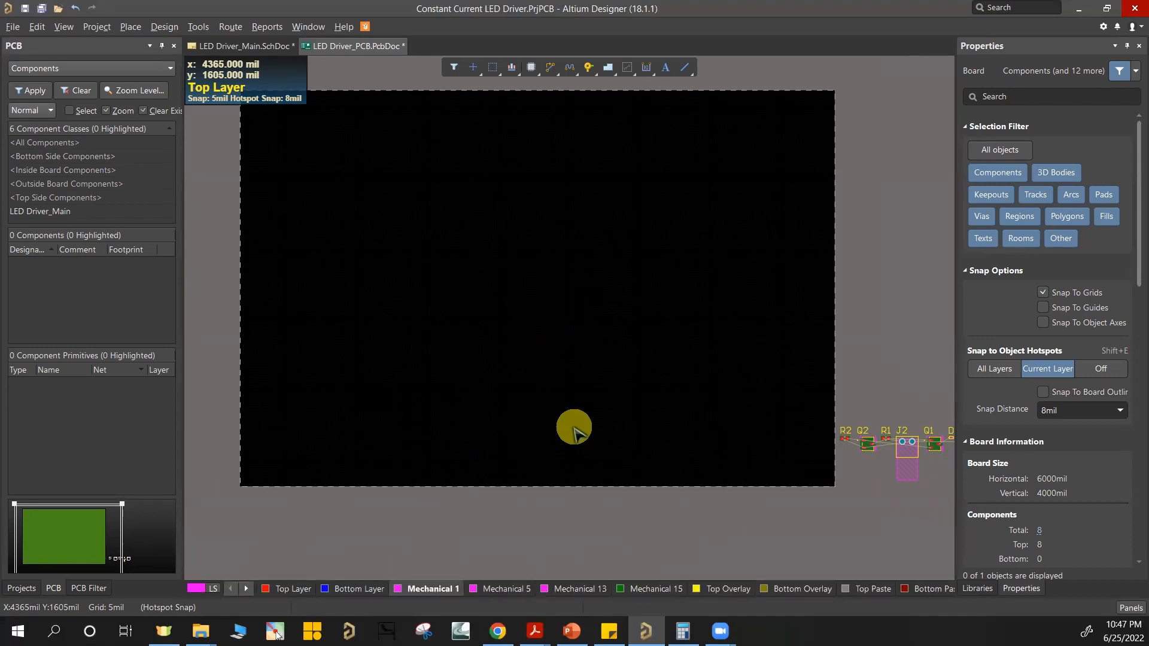
pyautogui.press('KP_Subtract')
pyautogui.press('KP_Subtract')
pyautogui.press('KP_Subtract')
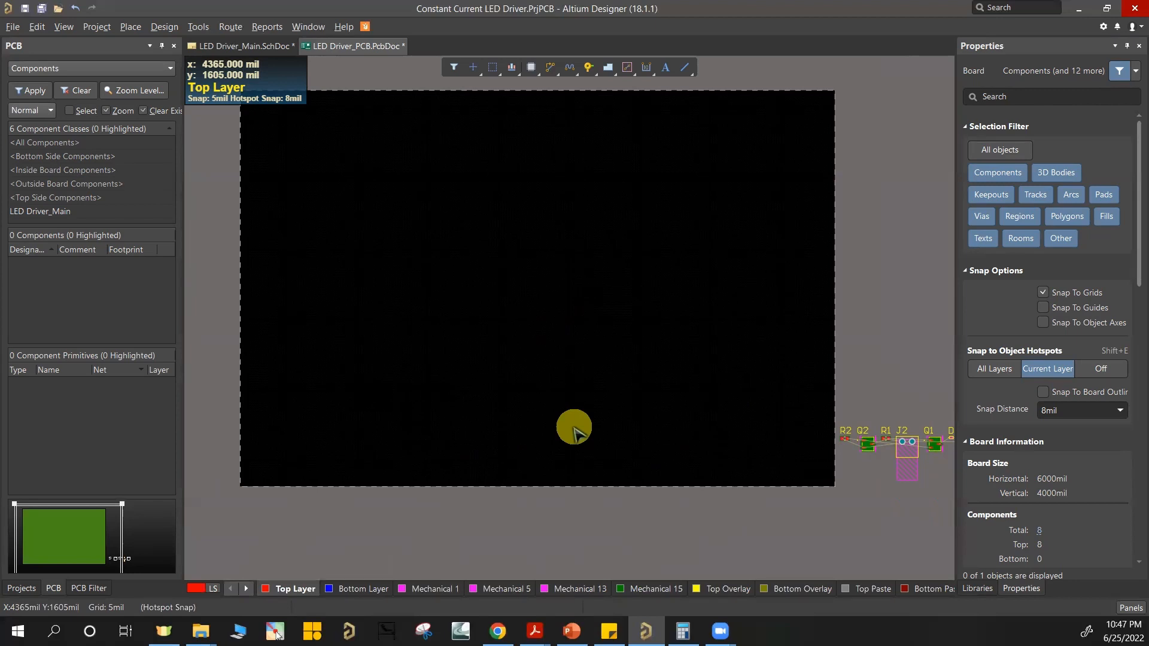
pyautogui.press('KP_Subtract')
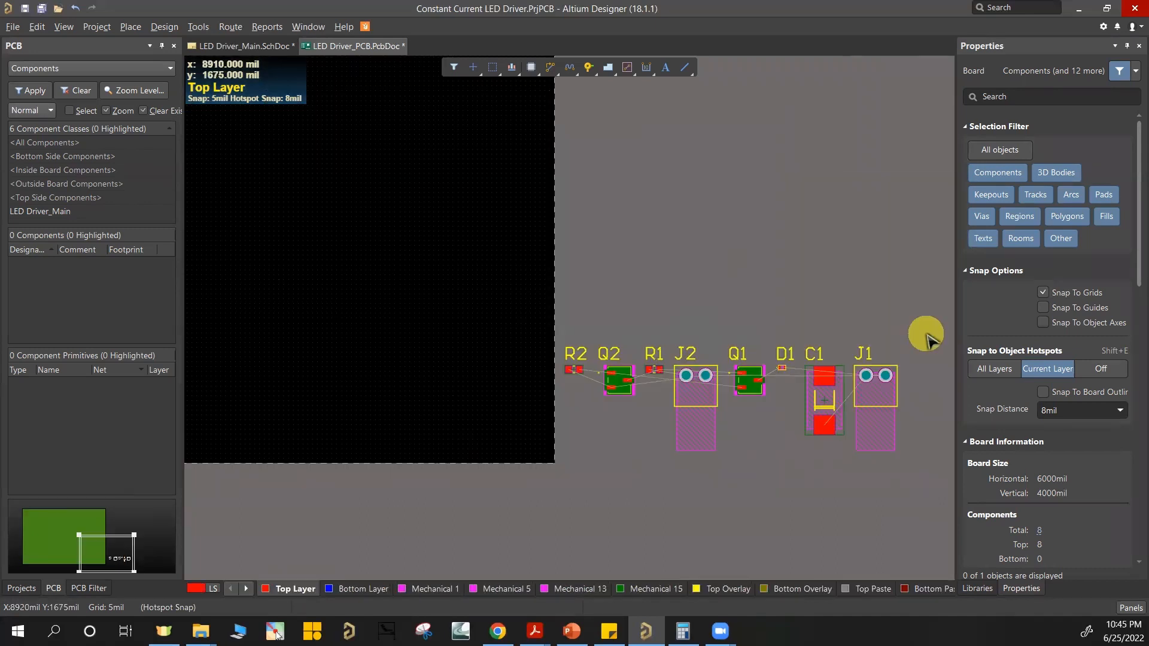
# Step: Make Keep-Out Layer the active layer and move the row of components inside the board near its lower right corner
pyautogui.keyDown('ctrl'); pyautogui.scroll(-5, 436, 277); pyautogui.keyUp('ctrl')
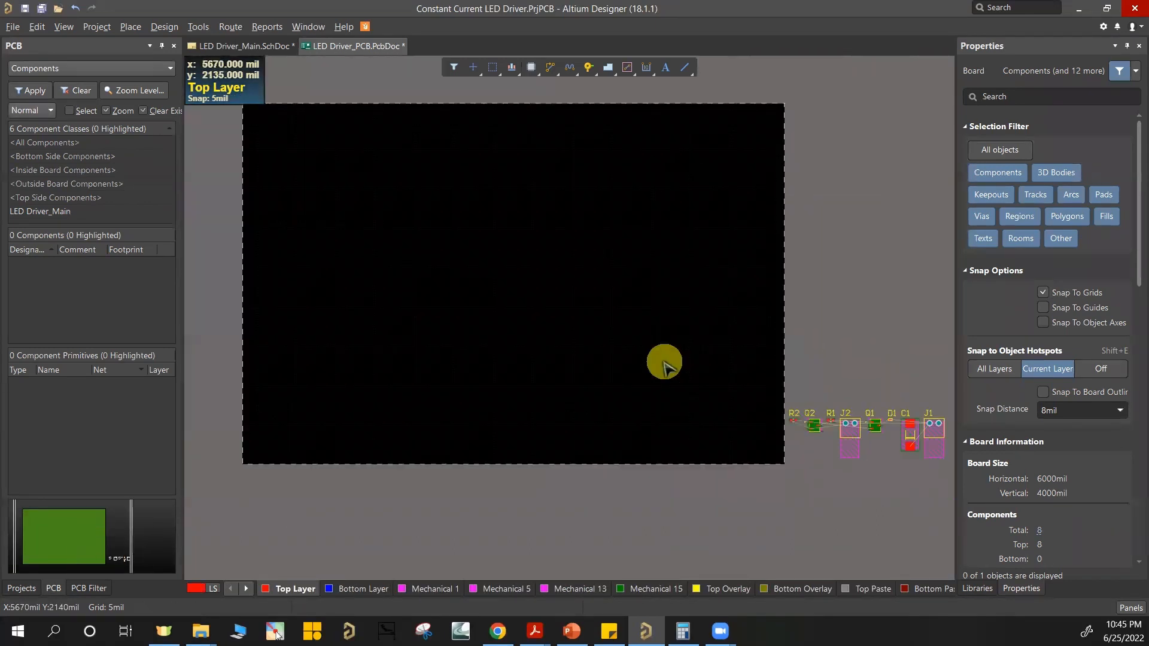
pyautogui.keyDown('ctrl'); pyautogui.scroll(3, 664, 362); pyautogui.keyUp('ctrl')
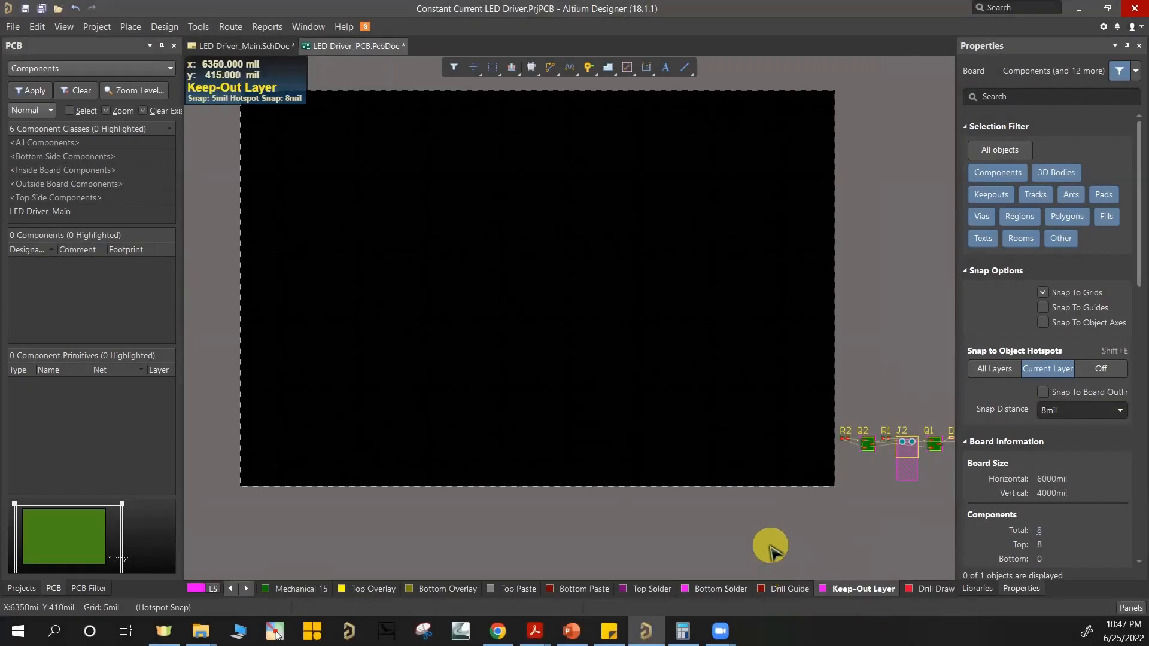
pyautogui.keyDown('ctrl'); pyautogui.scroll(1, 814, 522); pyautogui.keyUp('ctrl')
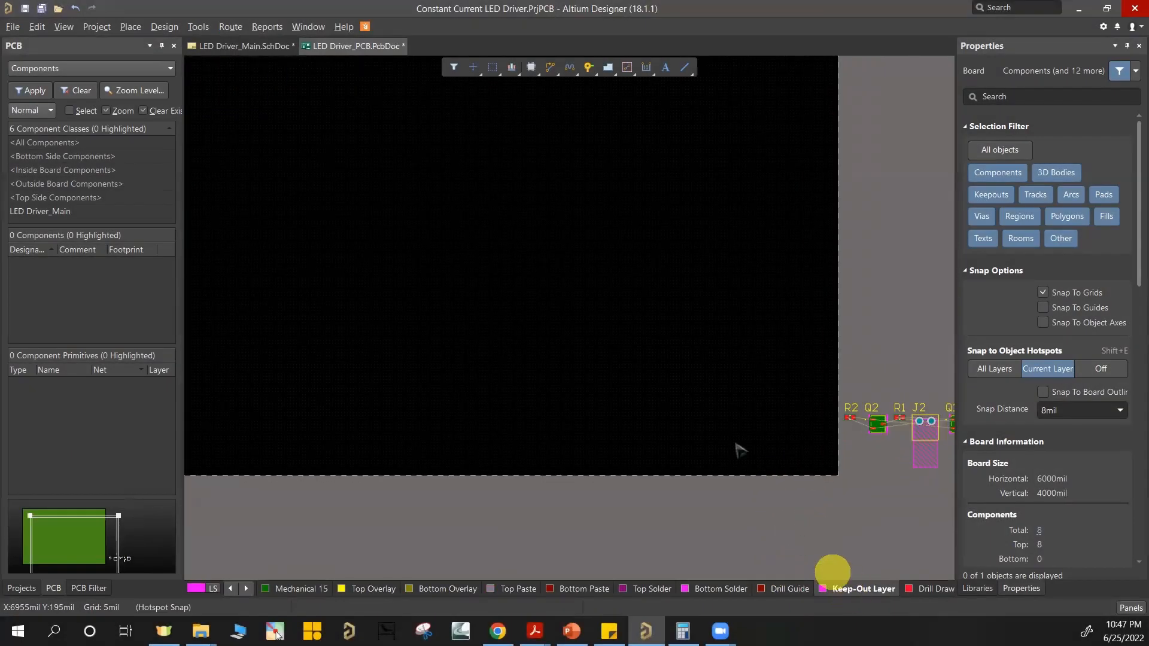
pyautogui.moveTo(740, 445); pyautogui.dragTo(746, 480, button='right')
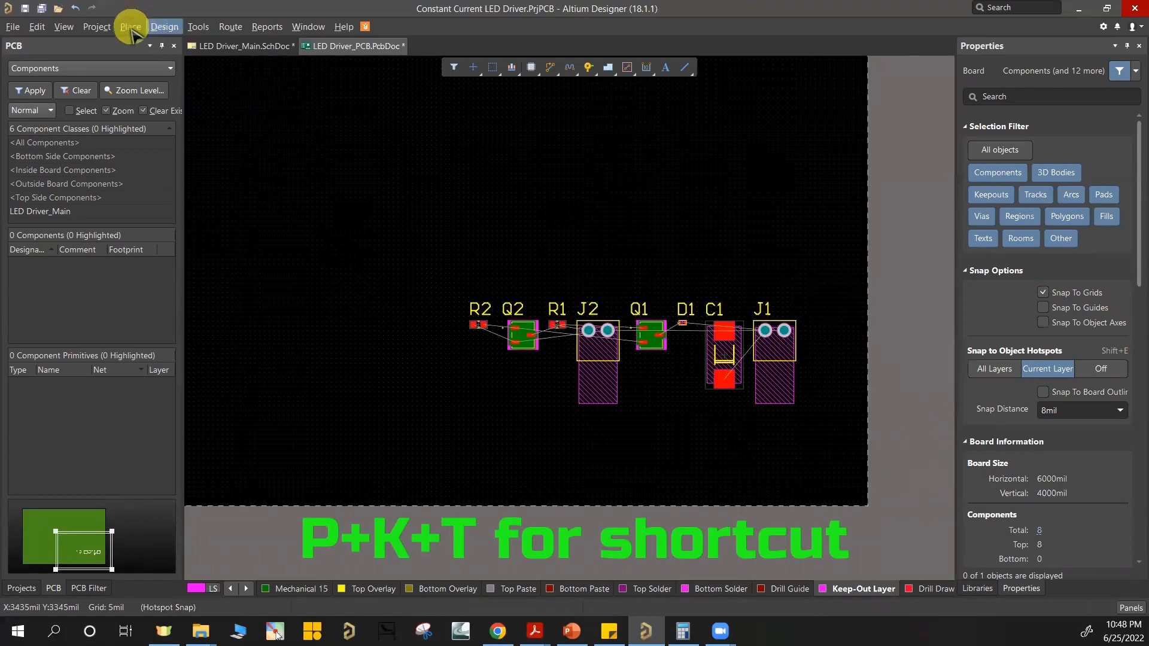
# Step: Start an 8 mil keepout track on the board's bottom edge at about x 4820 mil and extend it toward the lower right corner
pyautogui.click(131, 27)
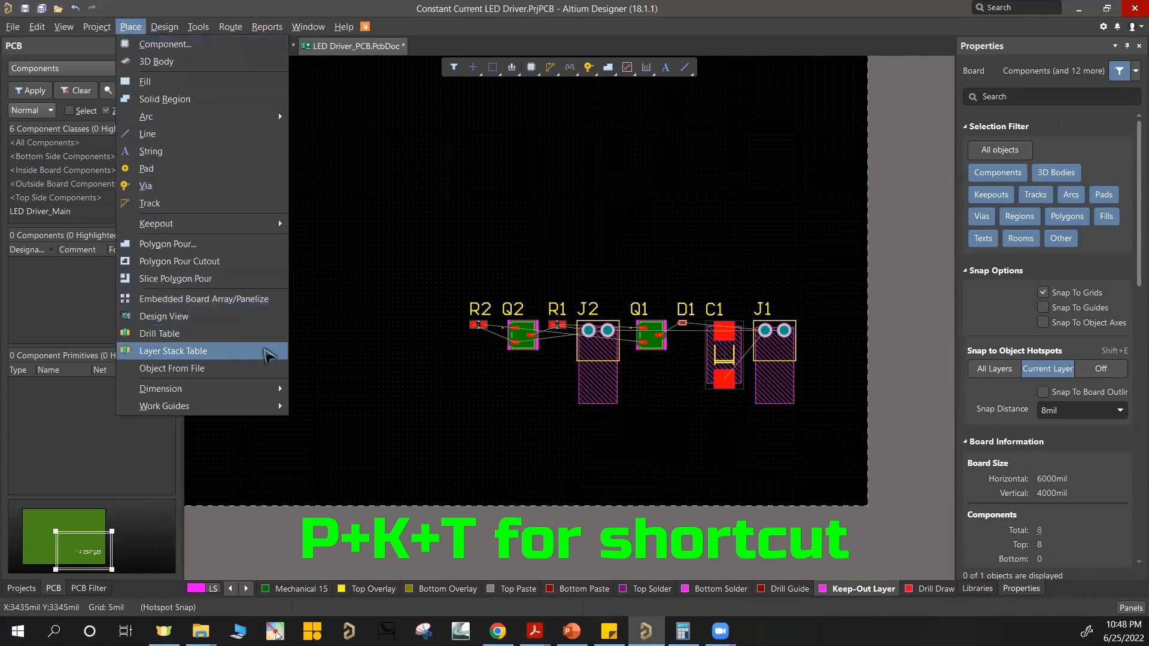
pyautogui.moveTo(249, 230)
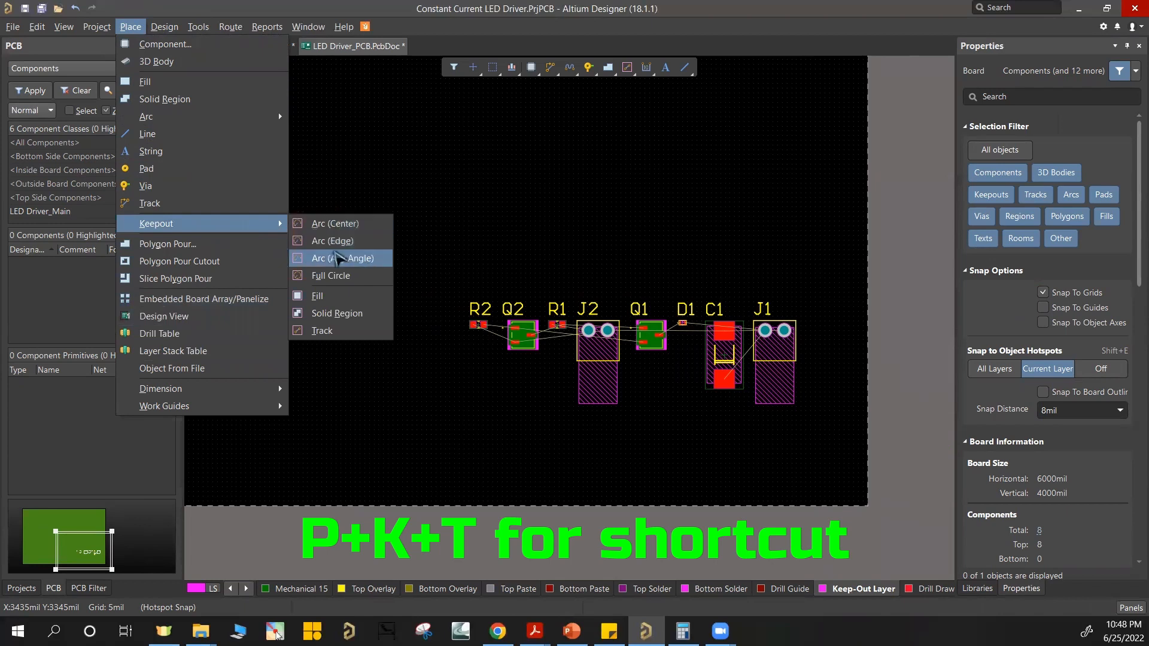
pyautogui.click(337, 332)
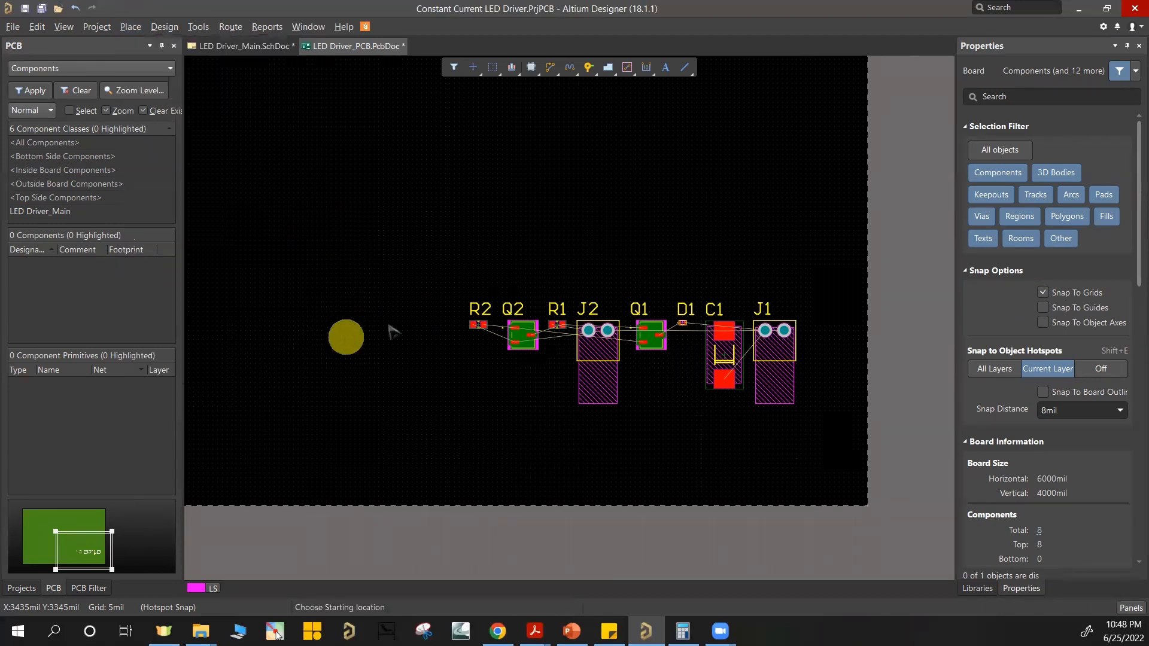
pyautogui.keyDown('ctrl'); pyautogui.scroll(3, 353, 487); pyautogui.keyUp('ctrl')
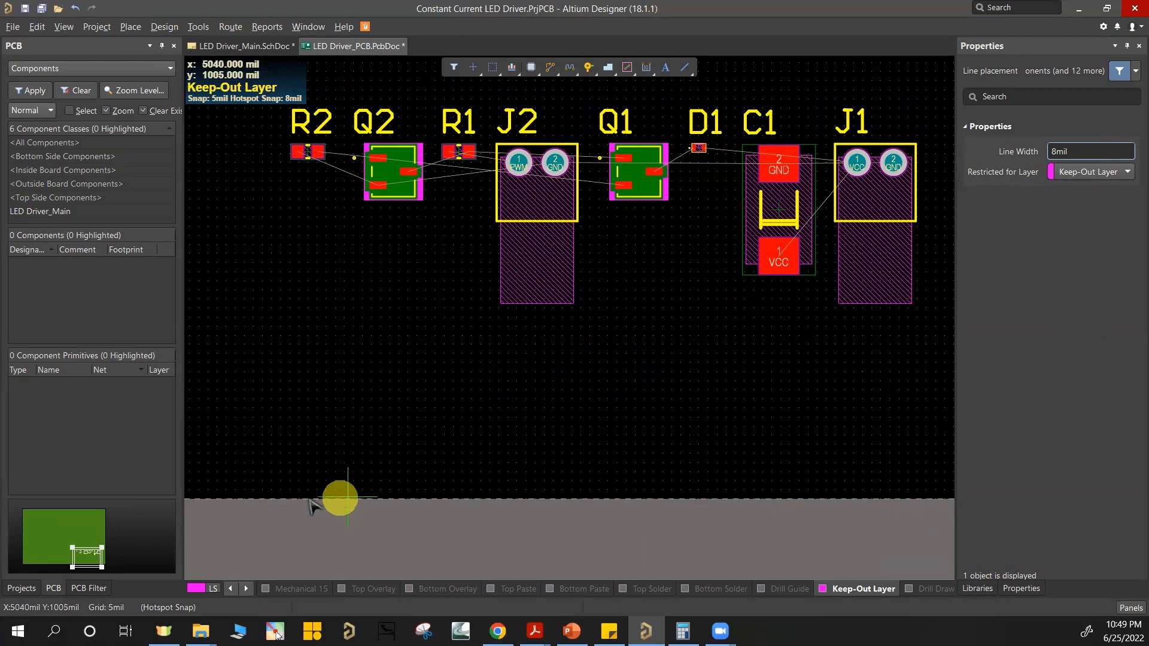
pyautogui.click(259, 501)
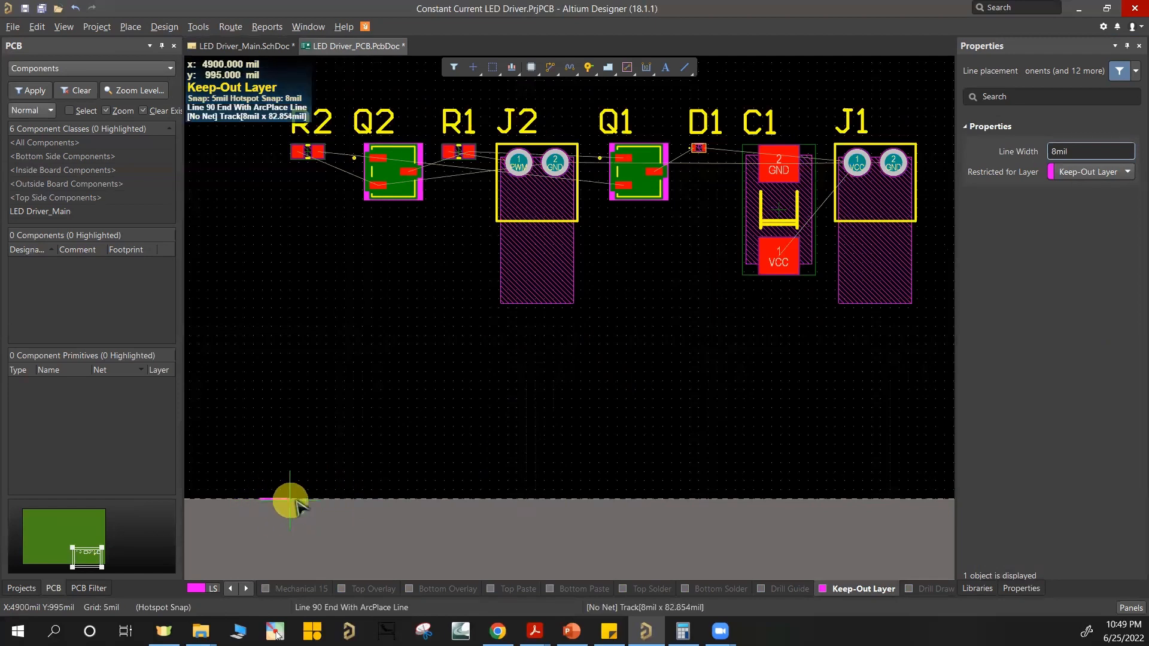
pyautogui.hscroll(4, 630, 493)
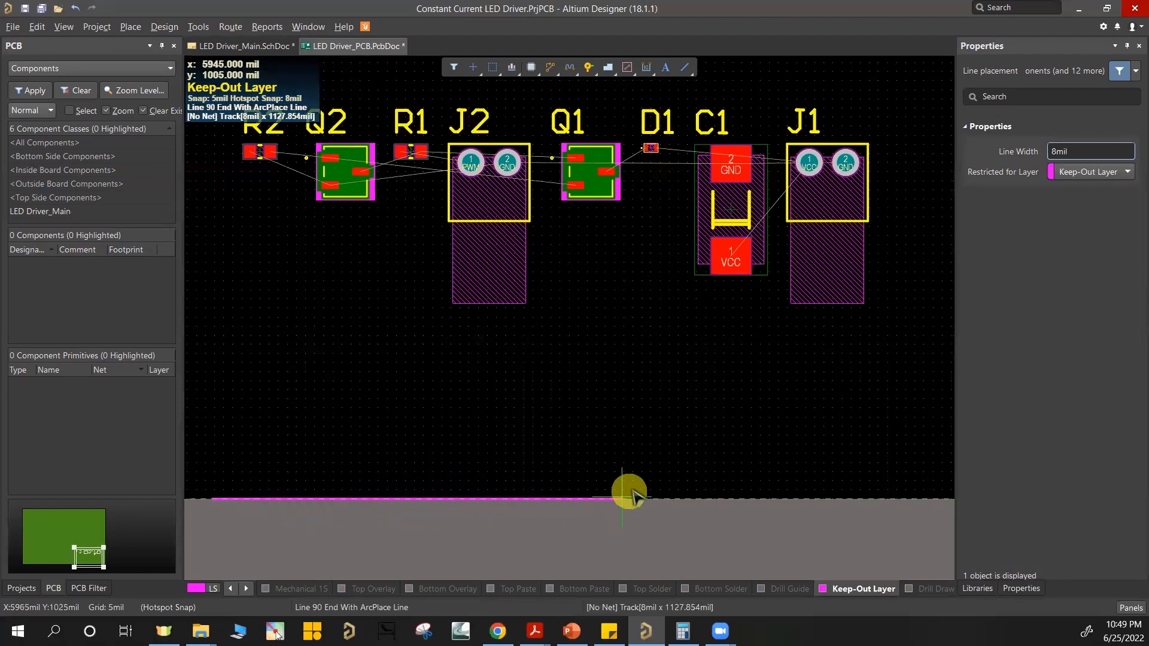
pyautogui.keyDown('ctrl'); pyautogui.scroll(2, 739, 461); pyautogui.keyUp('ctrl')
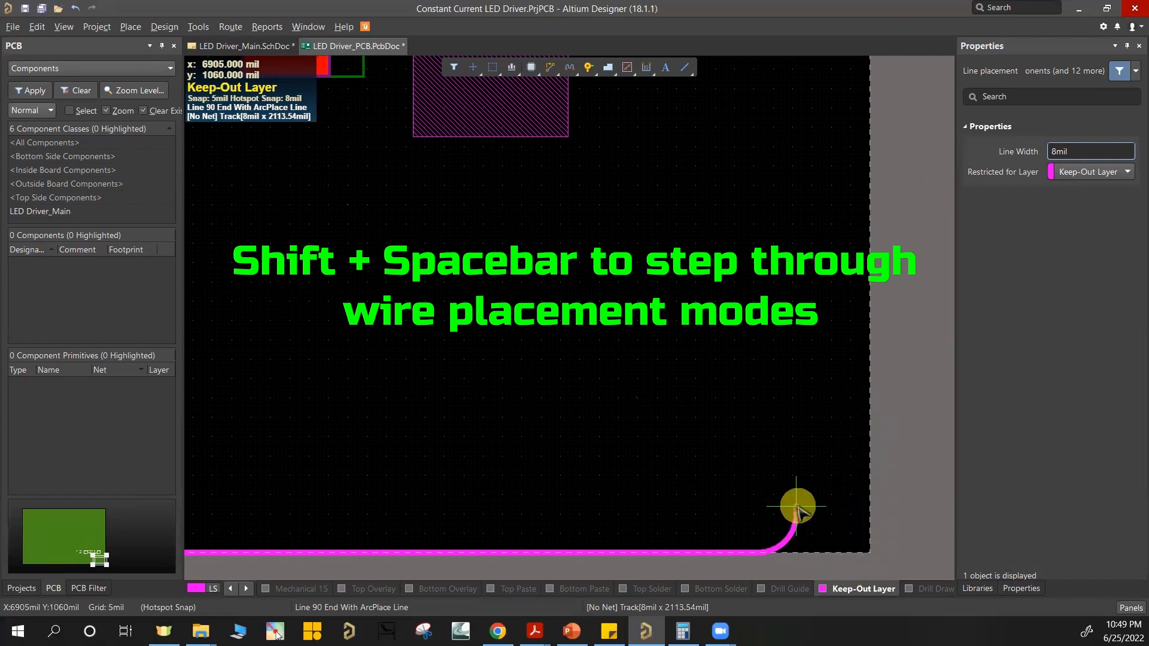
# Step: Step through the keepout track's corner modes, including Any Angle, Line 45 and Line 90, and return to Line 90 End With Arc
pyautogui.hotkey('shift', 'space')
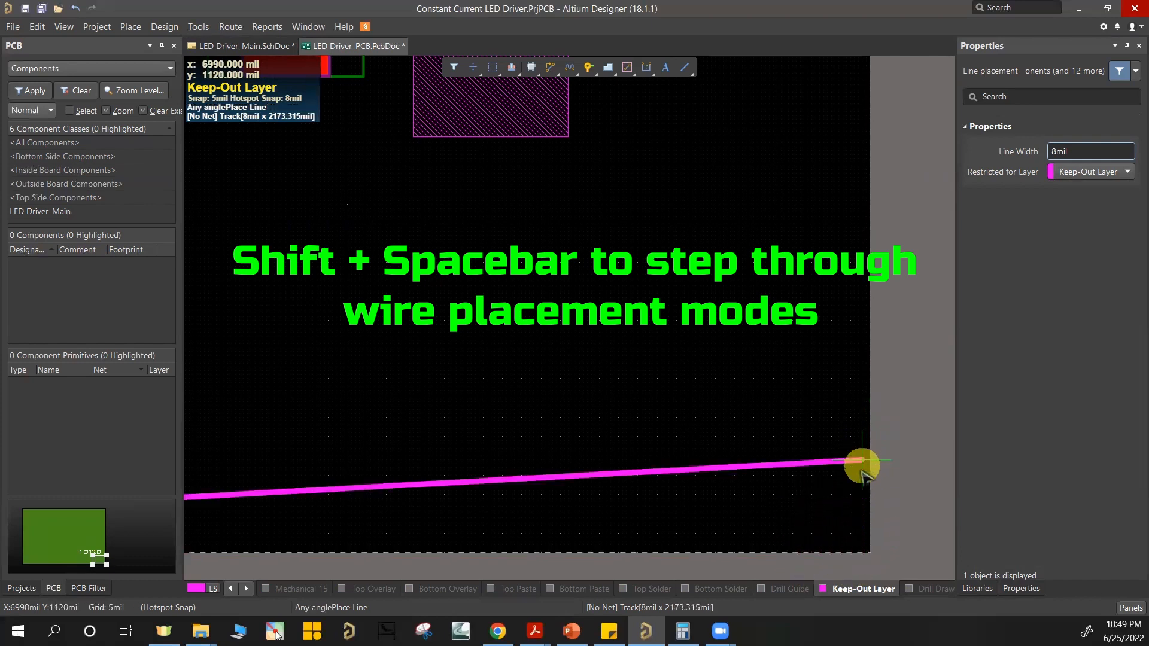
pyautogui.hotkey('shift', 'space')
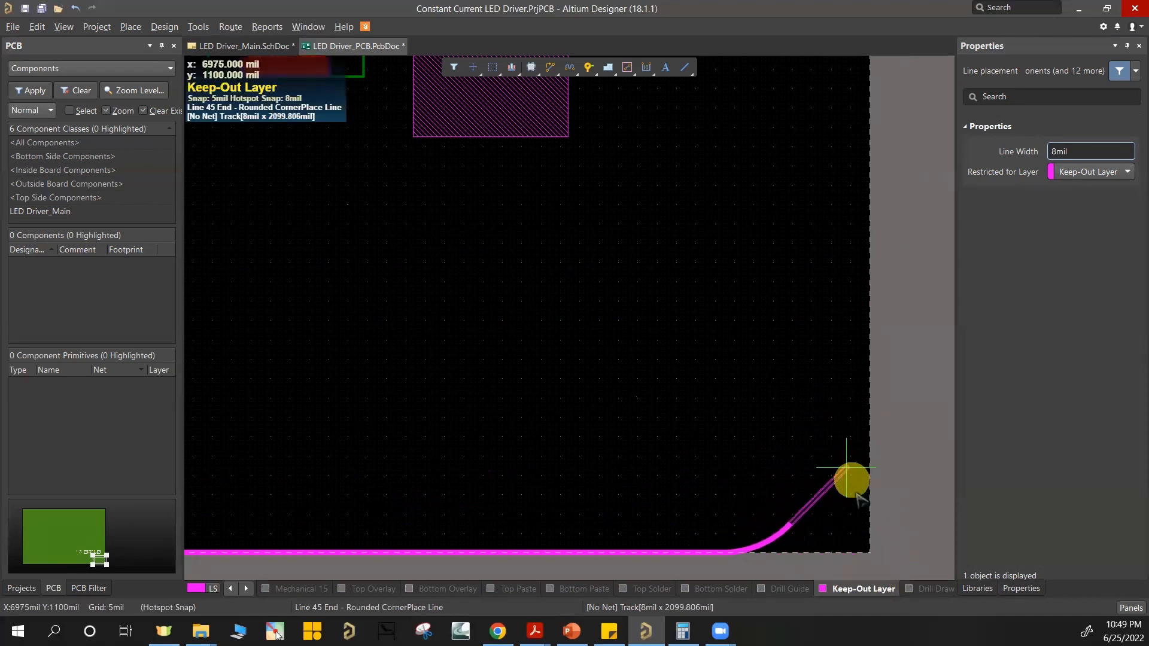
pyautogui.hotkey('shift', 'space')
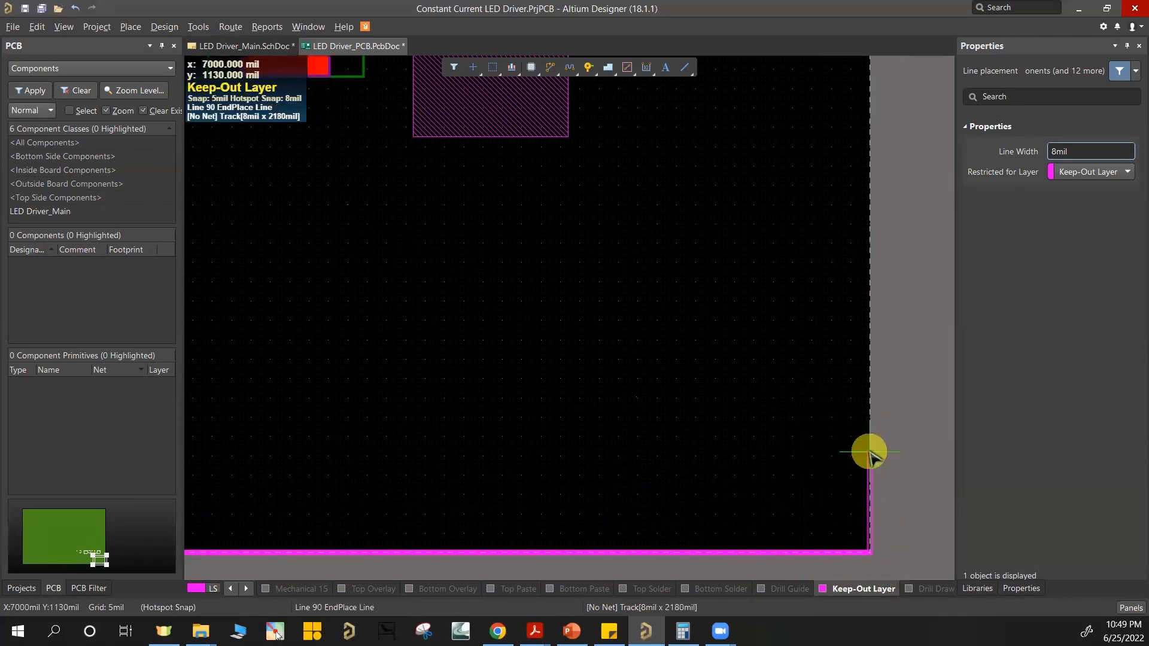
pyautogui.hotkey('shift', 'space')
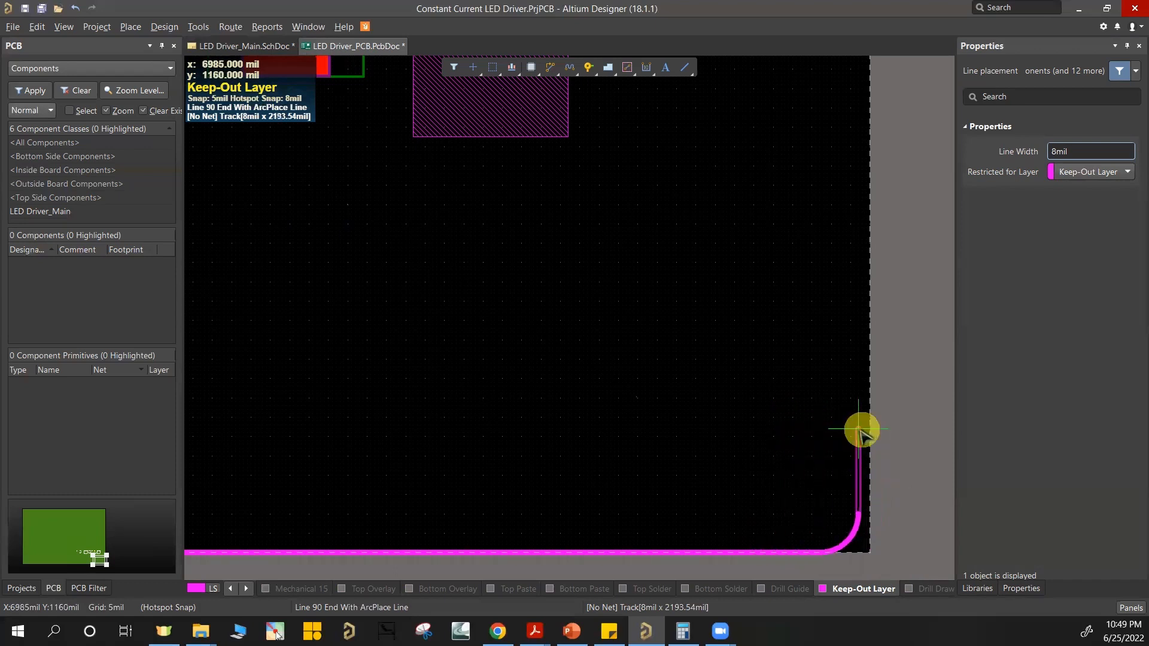
pyautogui.hotkey('shift', 'space')
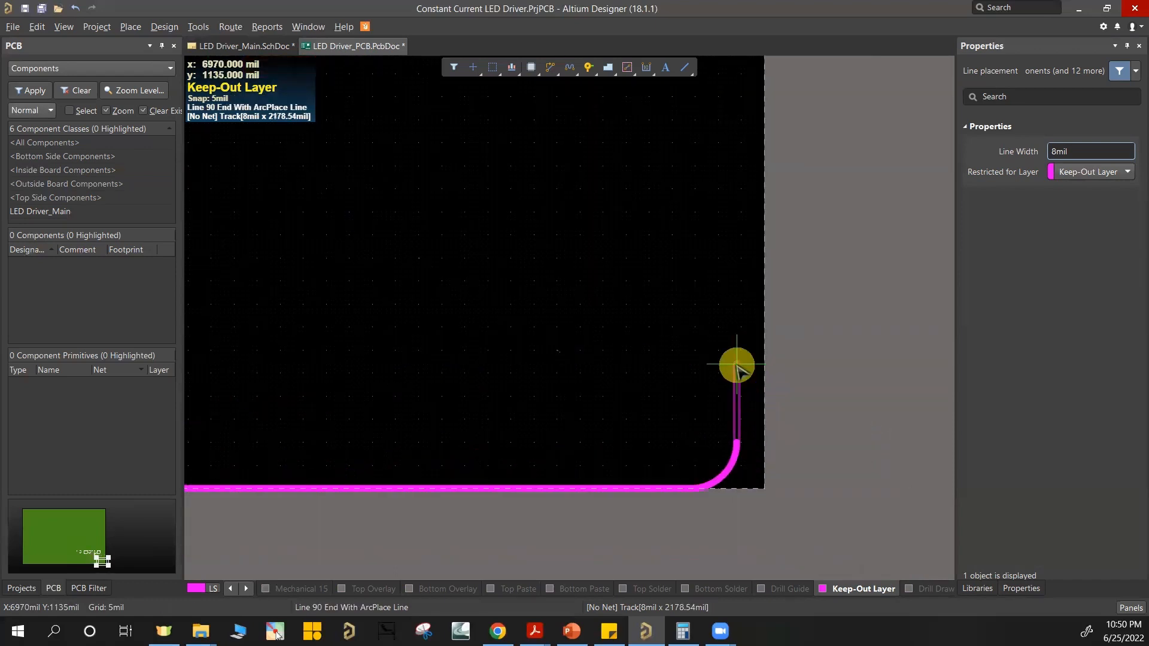
# Step: Place the keepout's bottom segment with a rounded lower right corner, ending on the board's right edge at about x 7000, y 1105 mil
pyautogui.keyDown('ctrl'); pyautogui.scroll(-2, 736, 365); pyautogui.keyUp('ctrl')
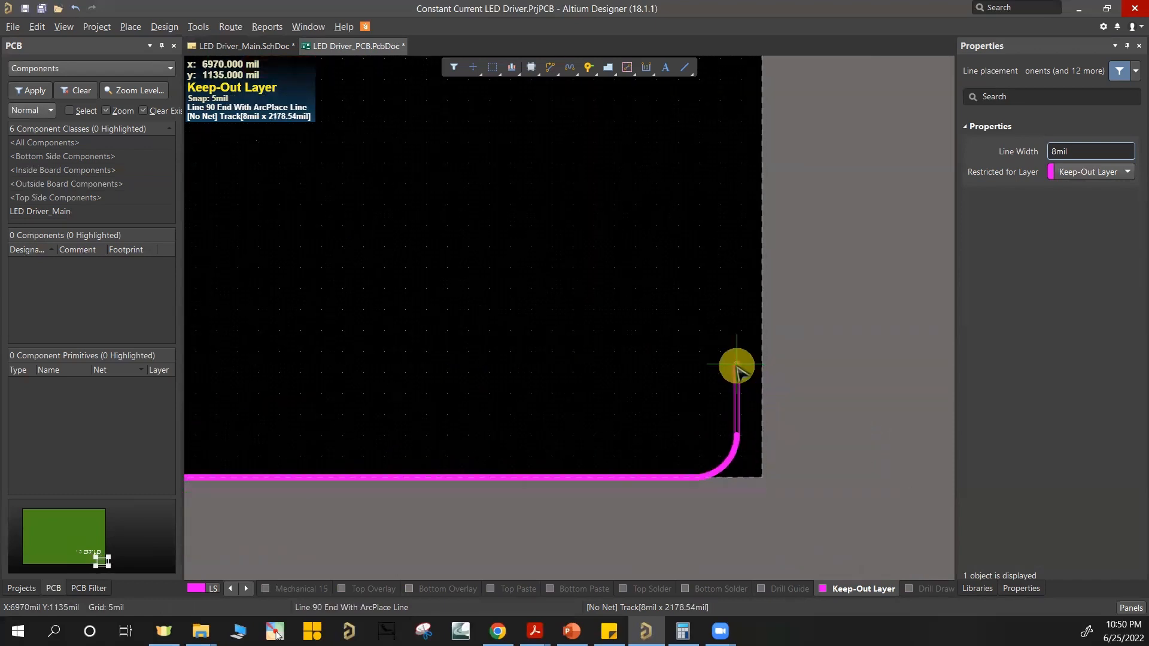
pyautogui.keyDown('ctrl'); pyautogui.scroll(-1, 750, 377); pyautogui.keyUp('ctrl')
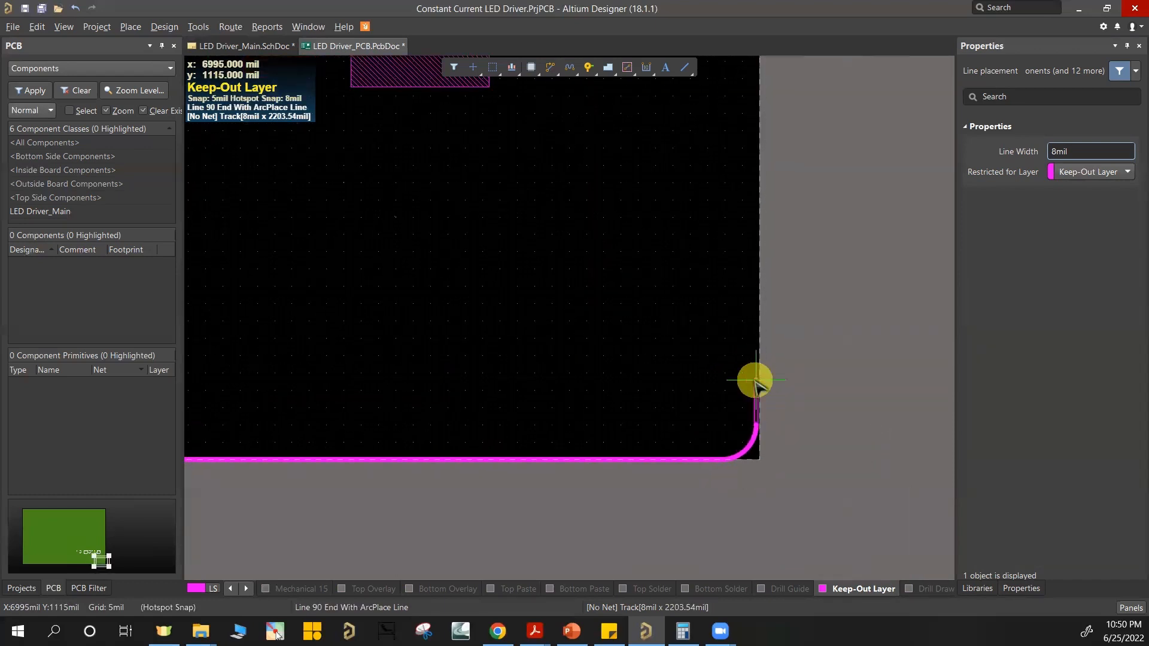
pyautogui.keyDown('ctrl'); pyautogui.scroll(2, 753, 386); pyautogui.keyUp('ctrl')
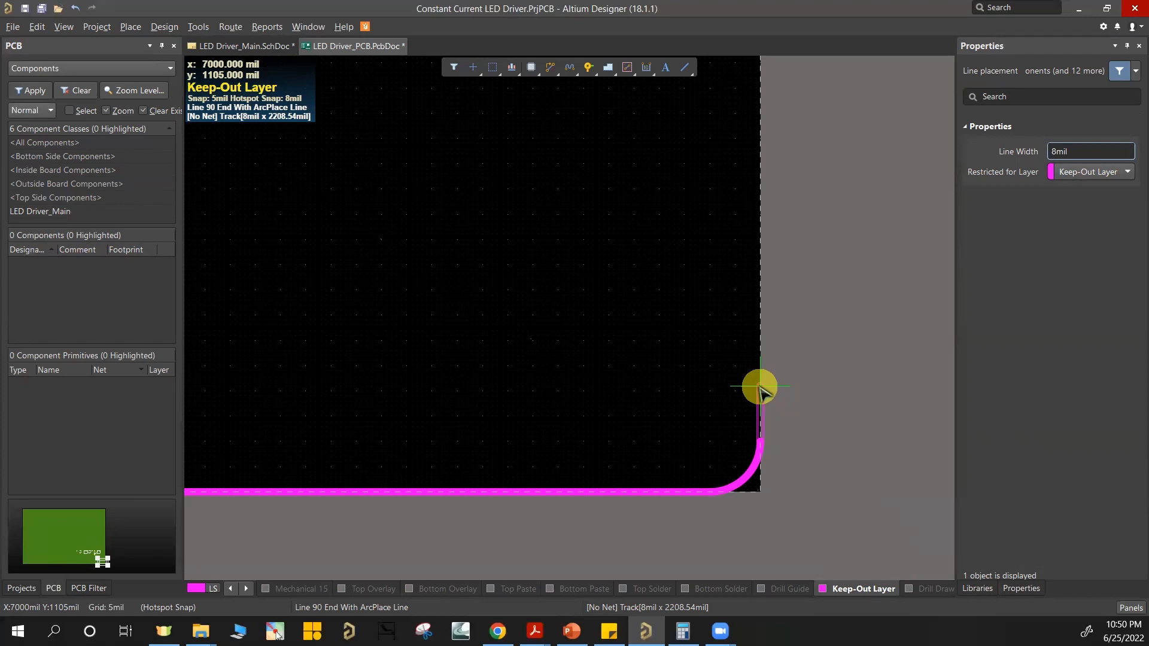
pyautogui.keyDown('ctrl'); pyautogui.scroll(-4, 760, 387); pyautogui.keyUp('ctrl')
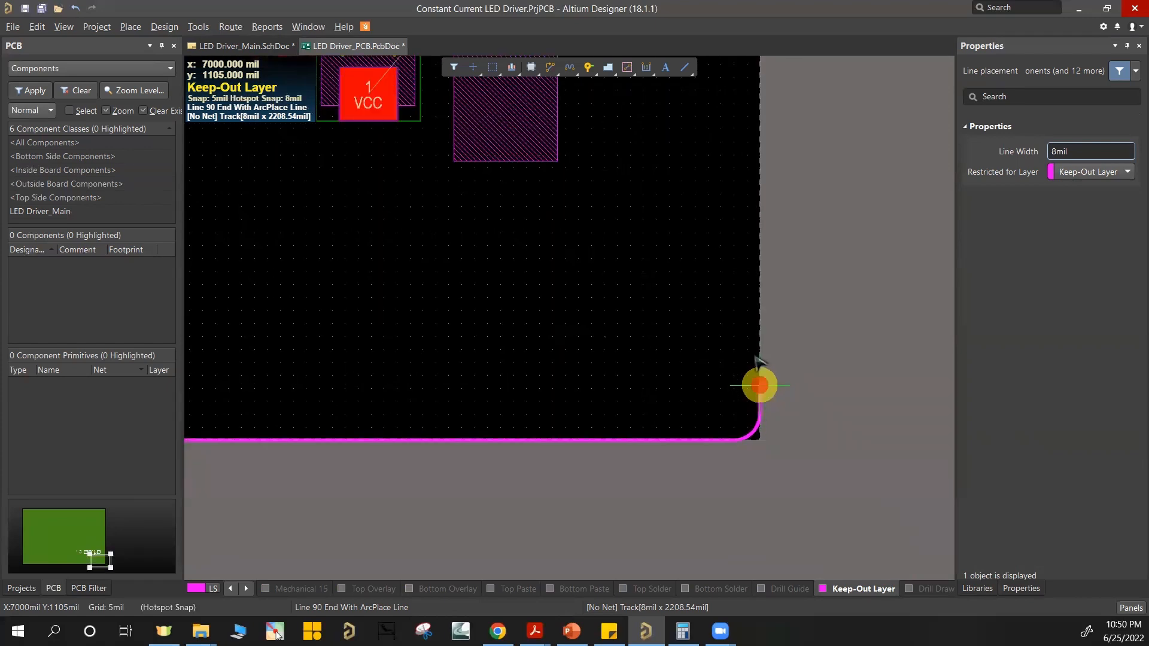
pyautogui.click(760, 386)
# Step: Place the right, top and left keepout segments with rounded corners around the components, closing an outline about 2190 by 1250 mil
pyautogui.scroll(4, 755, 352)
pyautogui.keyDown('shift'); pyautogui.scroll(3, 634, 177); pyautogui.keyUp('shift')
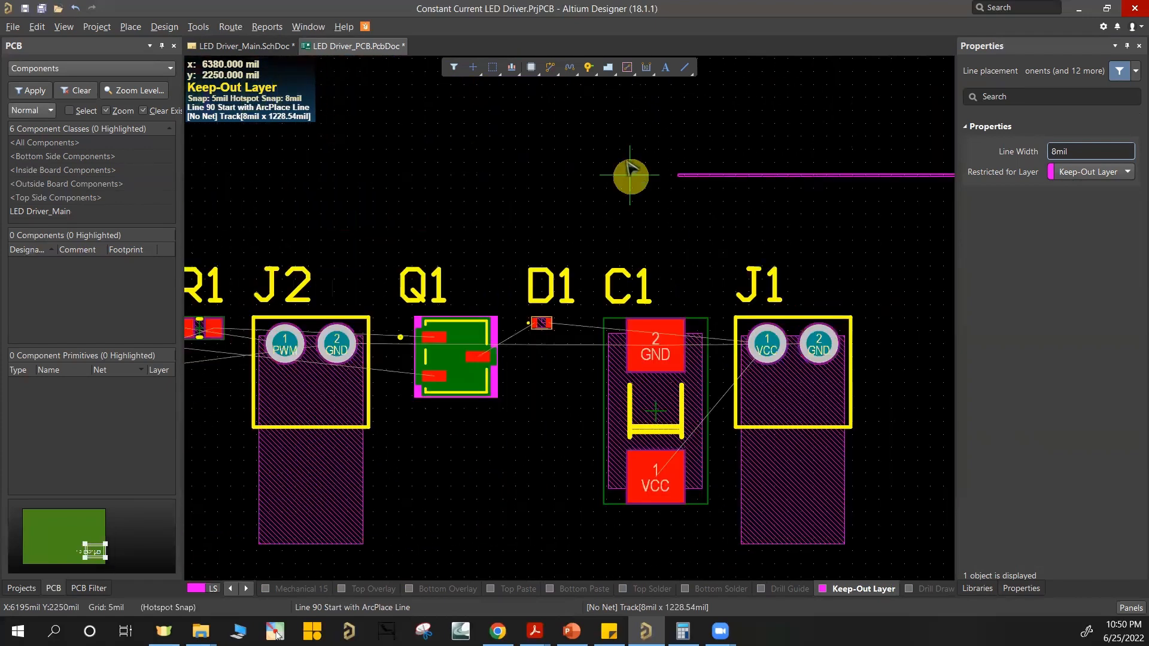
pyautogui.keyDown('ctrl'); pyautogui.scroll(-3, 630, 172); pyautogui.keyUp('ctrl')
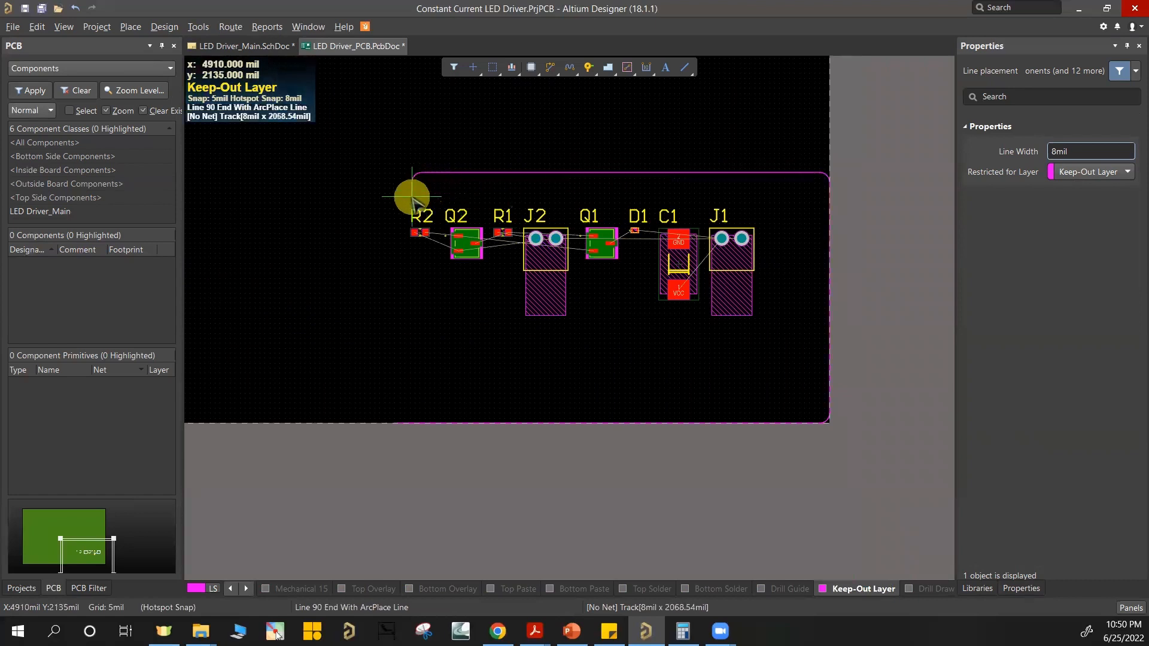
pyautogui.press('space')
pyautogui.keyDown('ctrl'); pyautogui.scroll(4, 385, 375); pyautogui.keyUp('ctrl')
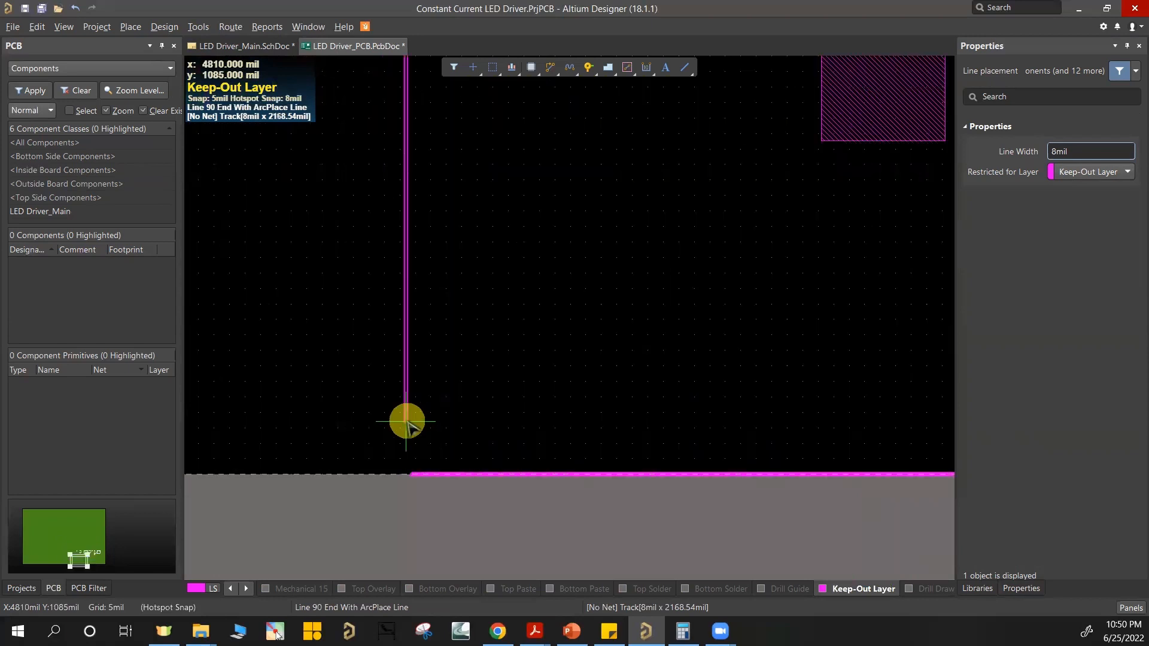
pyautogui.click(412, 474)
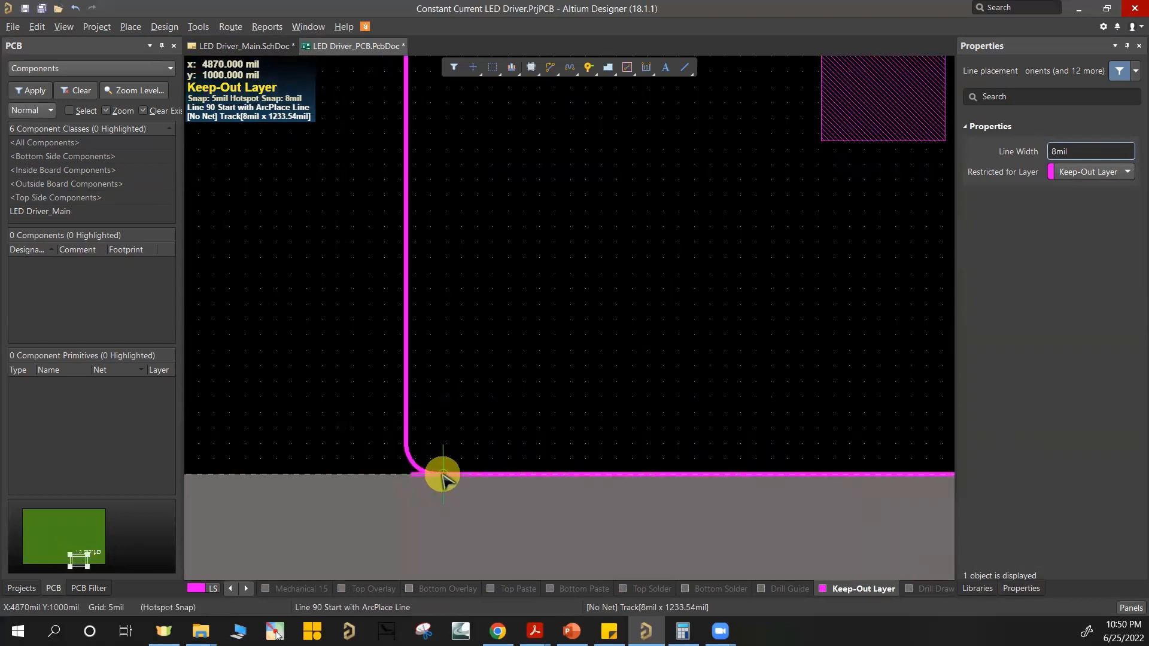
pyautogui.press('space')
pyautogui.rightClick(419, 461)
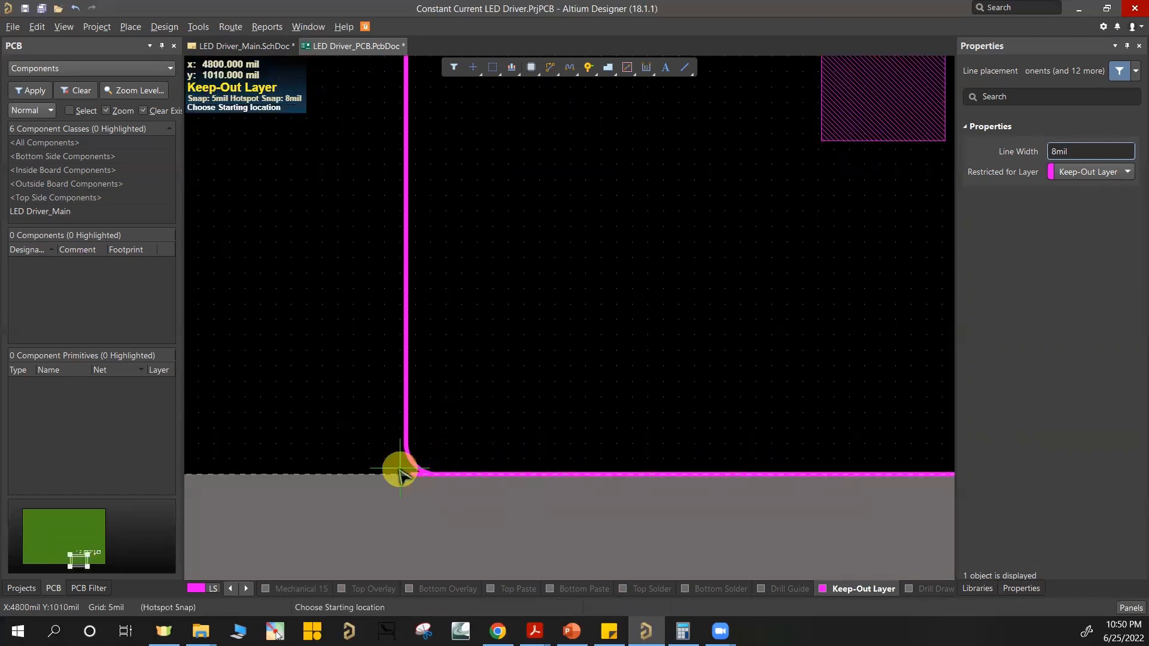
pyautogui.rightClick(398, 470)
# Step: Shorten the bottom keepout track's left end so it meets the end of the rounded lower left corner
pyautogui.keyDown('ctrl'); pyautogui.scroll(4, 418, 478); pyautogui.keyUp('ctrl')
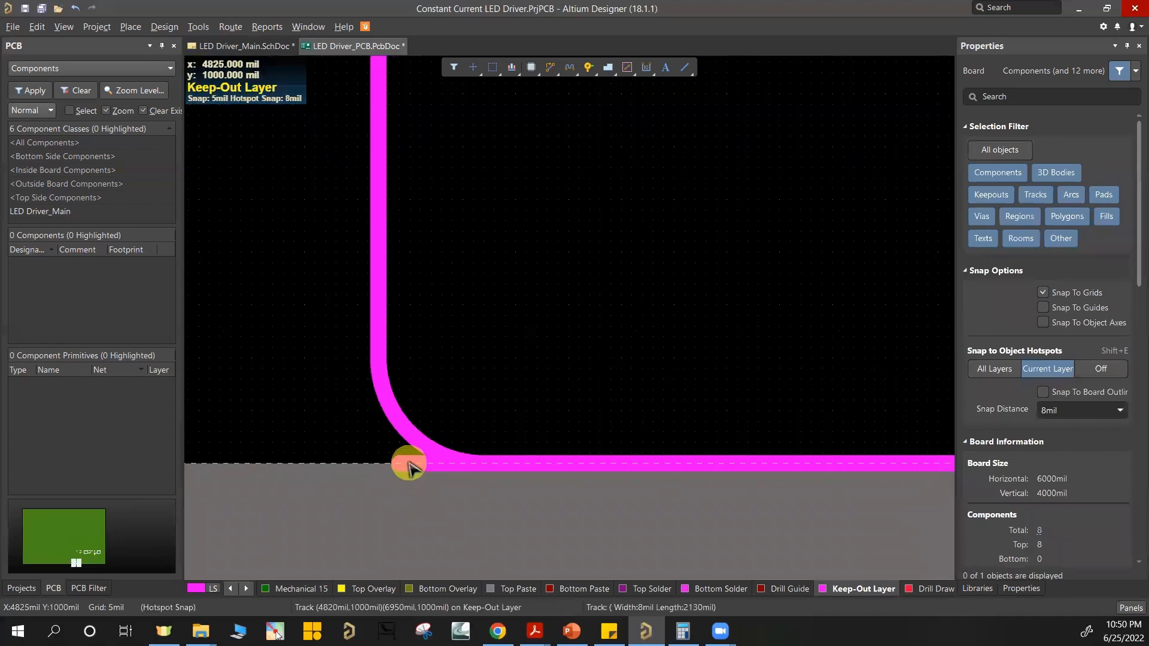
pyautogui.click(397, 465)
pyautogui.moveTo(413, 463); pyautogui.dragTo(495, 464)
pyautogui.click(496, 378)
# Step: View the board and its placed components in 3D
pyautogui.keyDown('ctrl'); pyautogui.scroll(-3, 589, 286); pyautogui.keyUp('ctrl')
pyautogui.keyDown('ctrl'); pyautogui.scroll(-5, 590, 286); pyautogui.keyUp('ctrl')
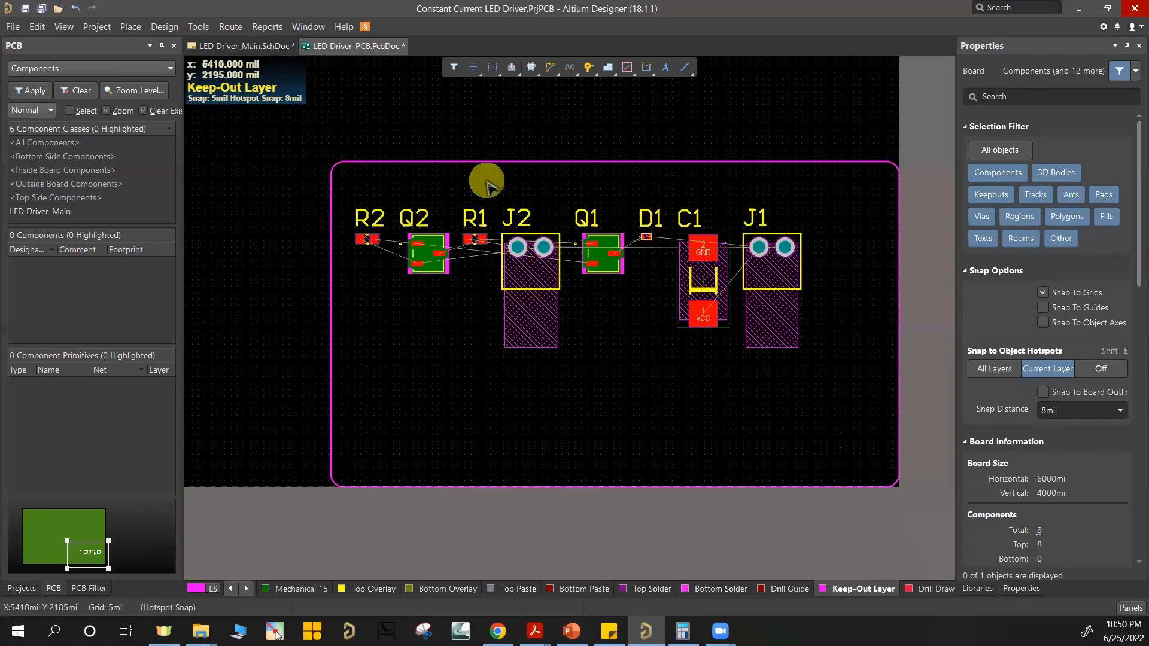
pyautogui.press('3')
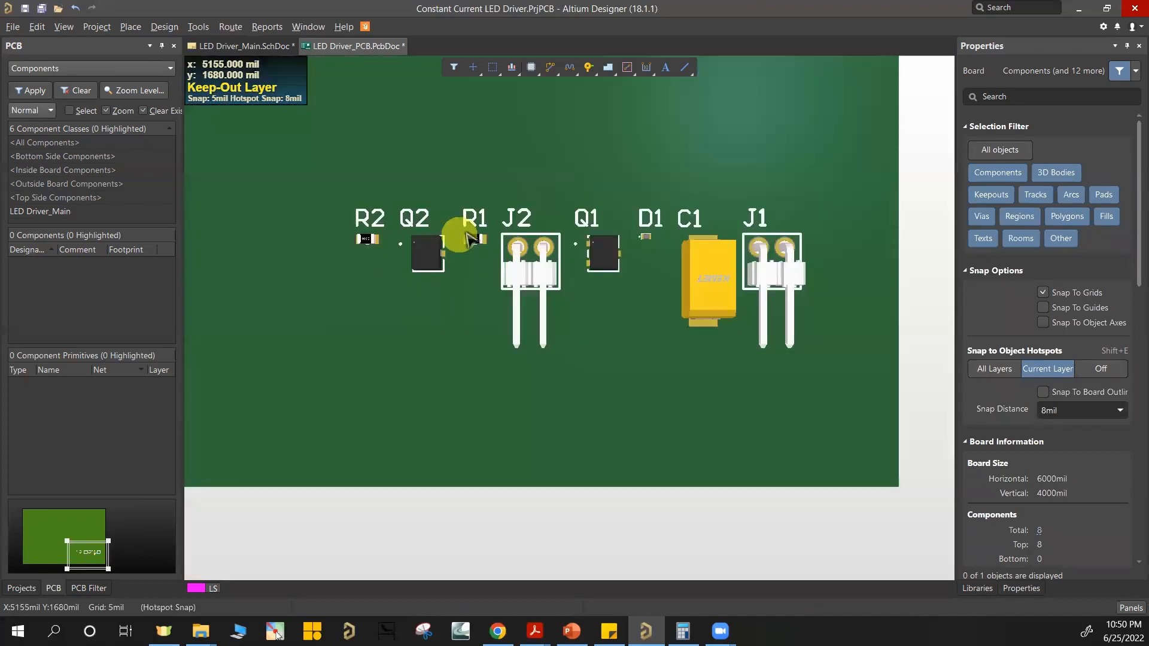
# Step: Return the board to the 2D view and select the entire closed keepout outline with only the Keep-Out Layer highlighted
pyautogui.keyDown('ctrl'); pyautogui.scroll(-3, 479, 221); pyautogui.keyUp('ctrl')
pyautogui.moveTo(482, 200); pyautogui.dragTo(629, 443, button='right')
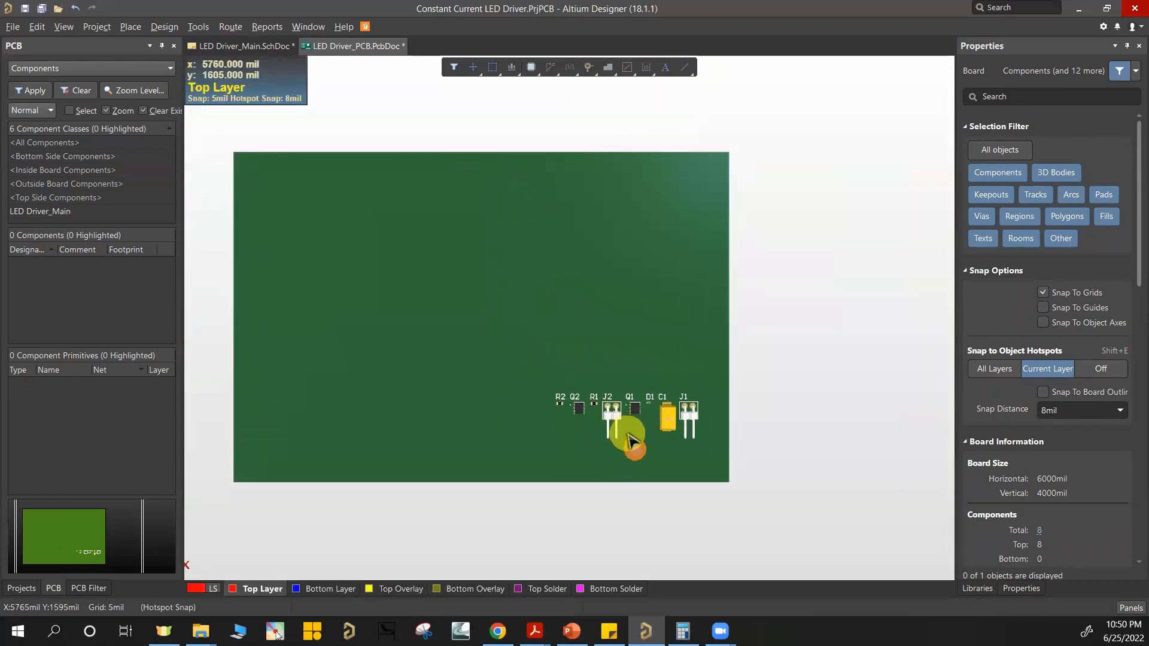
pyautogui.press('2')
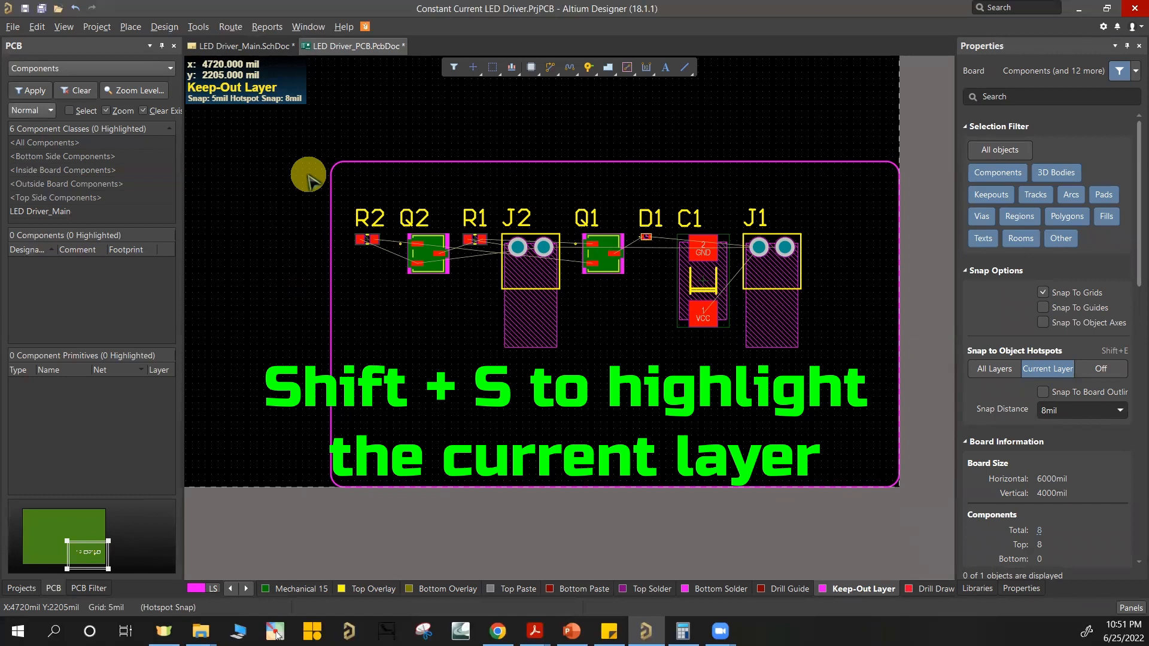
pyautogui.hotkey('shift', 's')
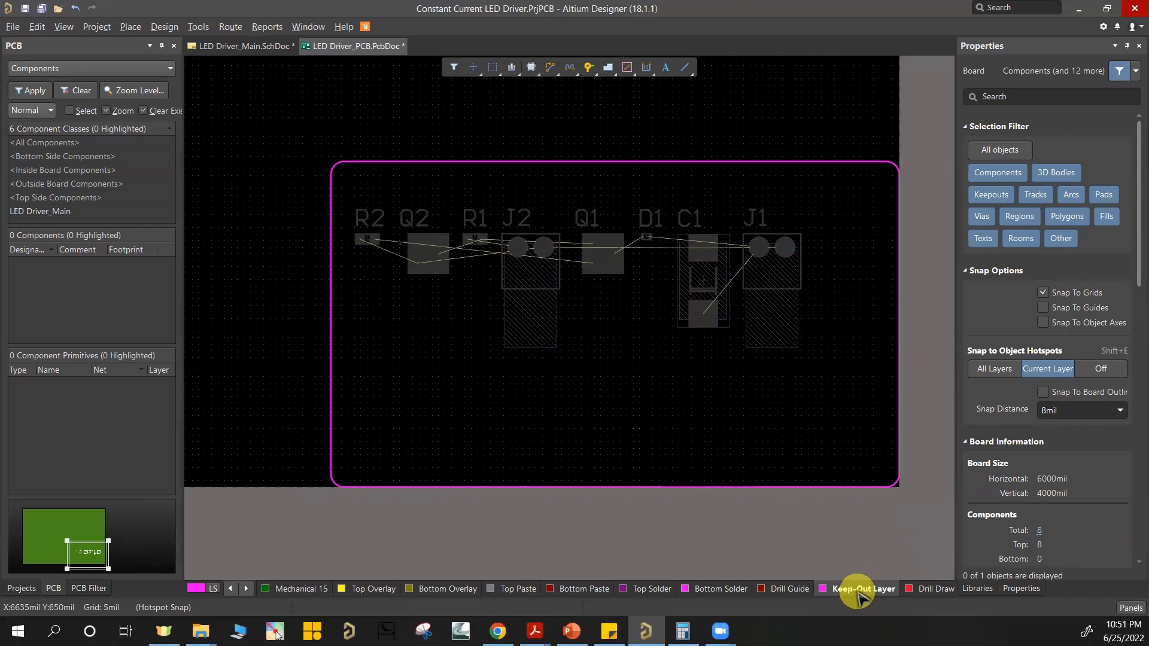
pyautogui.click(297, 138)
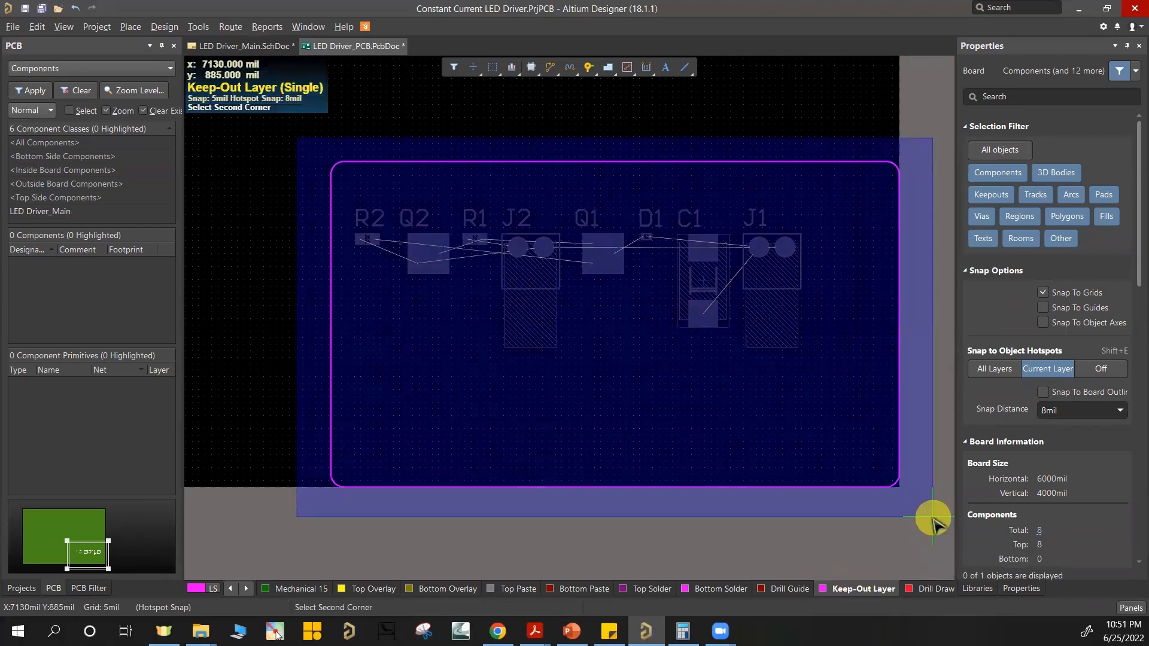
pyautogui.click(933, 517)
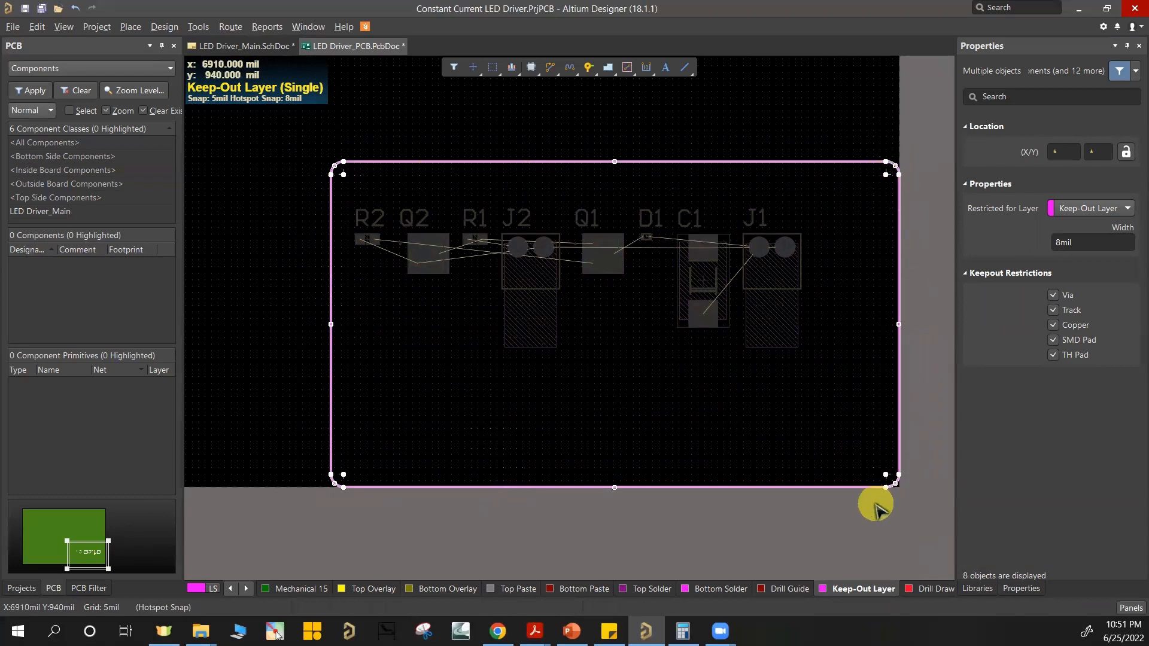
# Step: Redefine the board shape from the selected keepout outline
pyautogui.rightClick(604, 202)
pyautogui.click(164, 26)
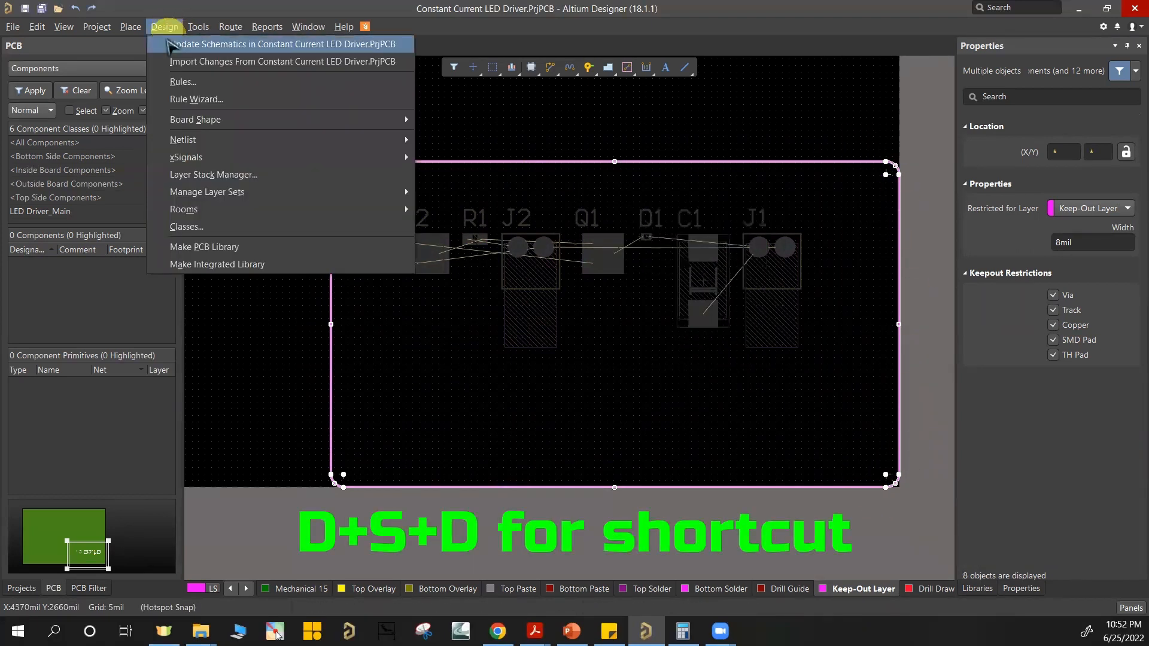
pyautogui.moveTo(347, 123)
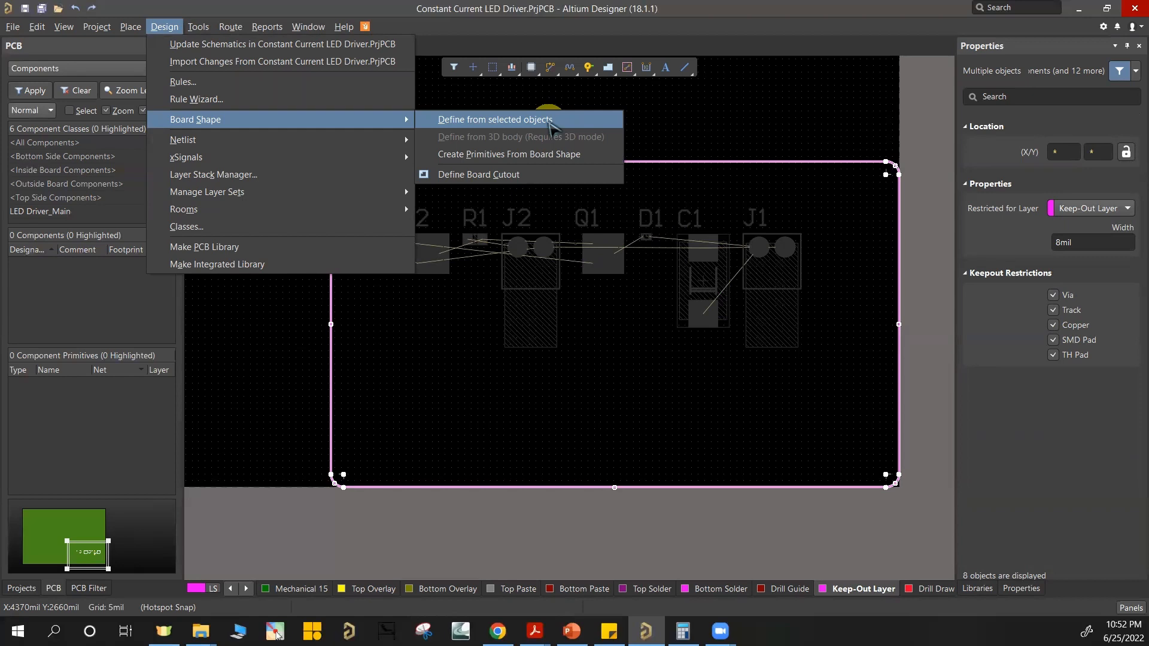
pyautogui.click(550, 122)
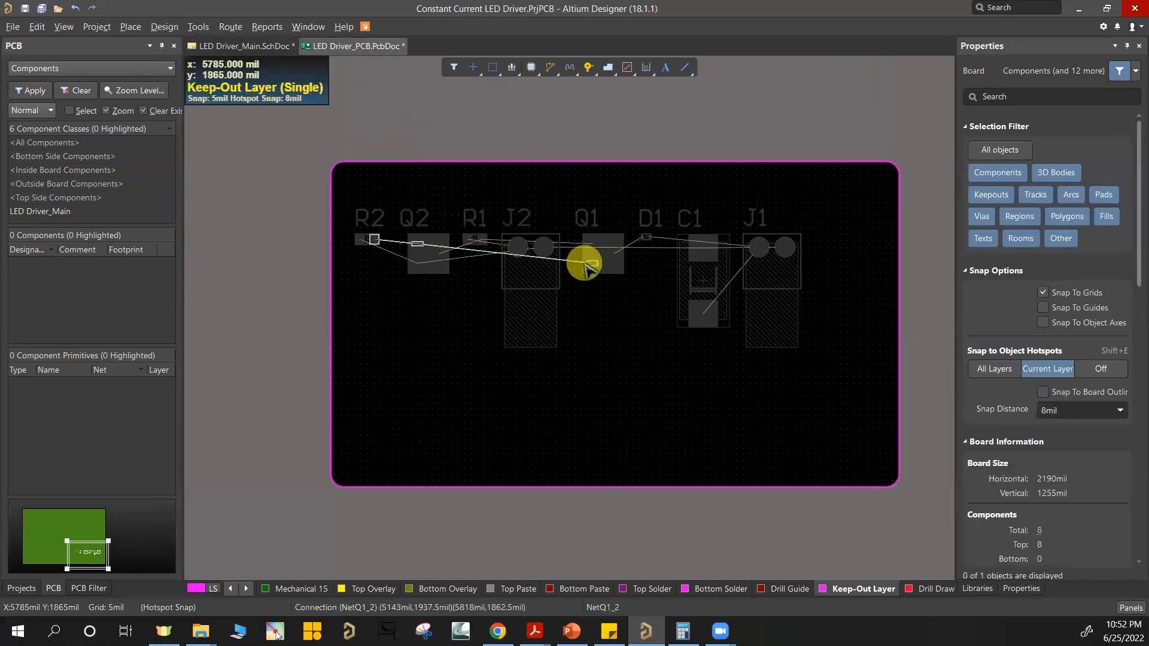
# Step: Restore the normal display of all layers and inspect the reshaped board in 3D before returning to 2D
pyautogui.hotkey('shift', 's')
pyautogui.hotkey('shift', 's')
pyautogui.press('3')
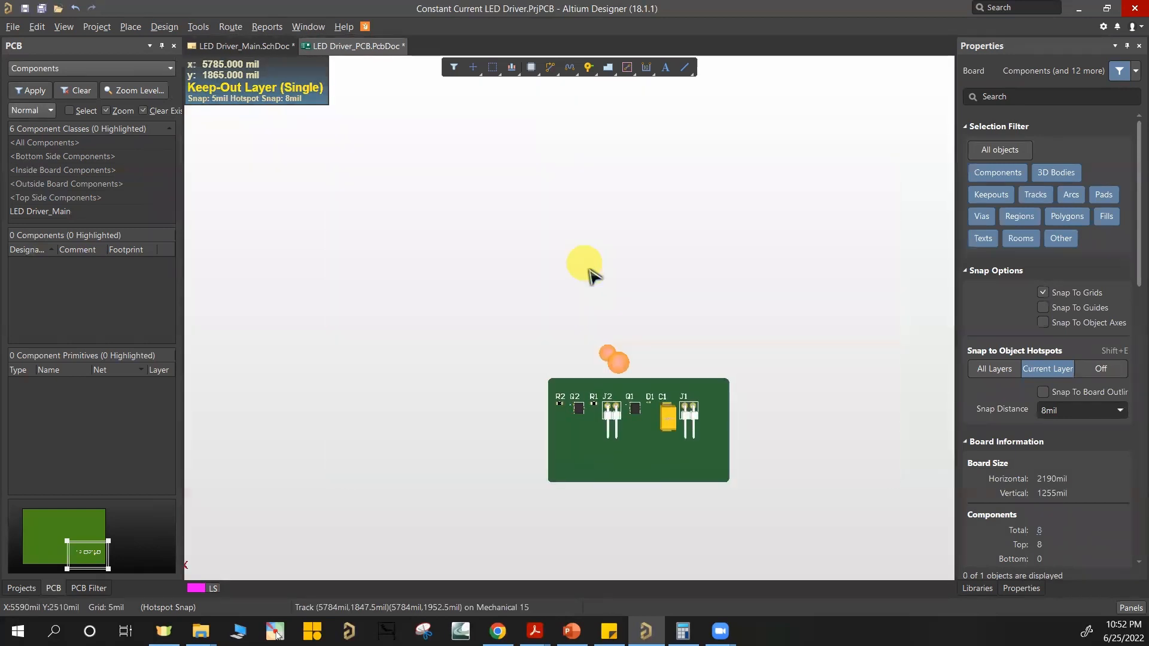
pyautogui.moveTo(639, 436); pyautogui.dragTo(565, 308, button='right')
pyautogui.keyDown('ctrl'); pyautogui.scroll(1, 565, 310); pyautogui.keyUp('ctrl')
pyautogui.keyDown('ctrl'); pyautogui.scroll(2, 565, 313); pyautogui.keyUp('ctrl')
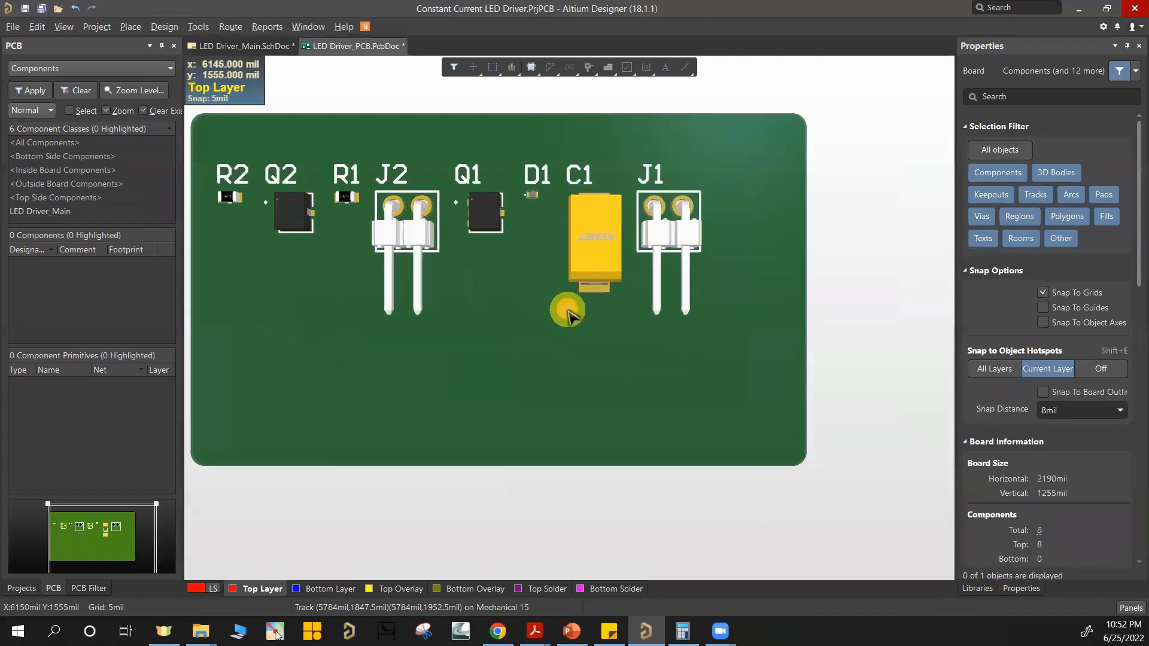
pyautogui.keyDown('ctrl'); pyautogui.scroll(-1, 565, 311); pyautogui.keyUp('ctrl')
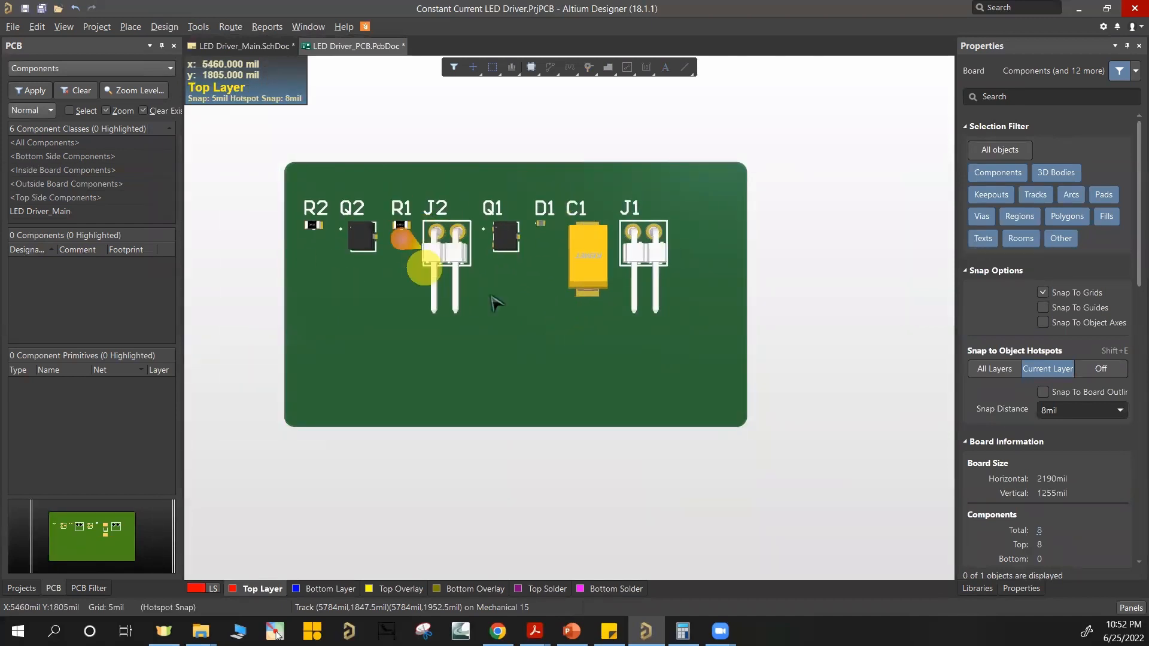
pyautogui.press('2')
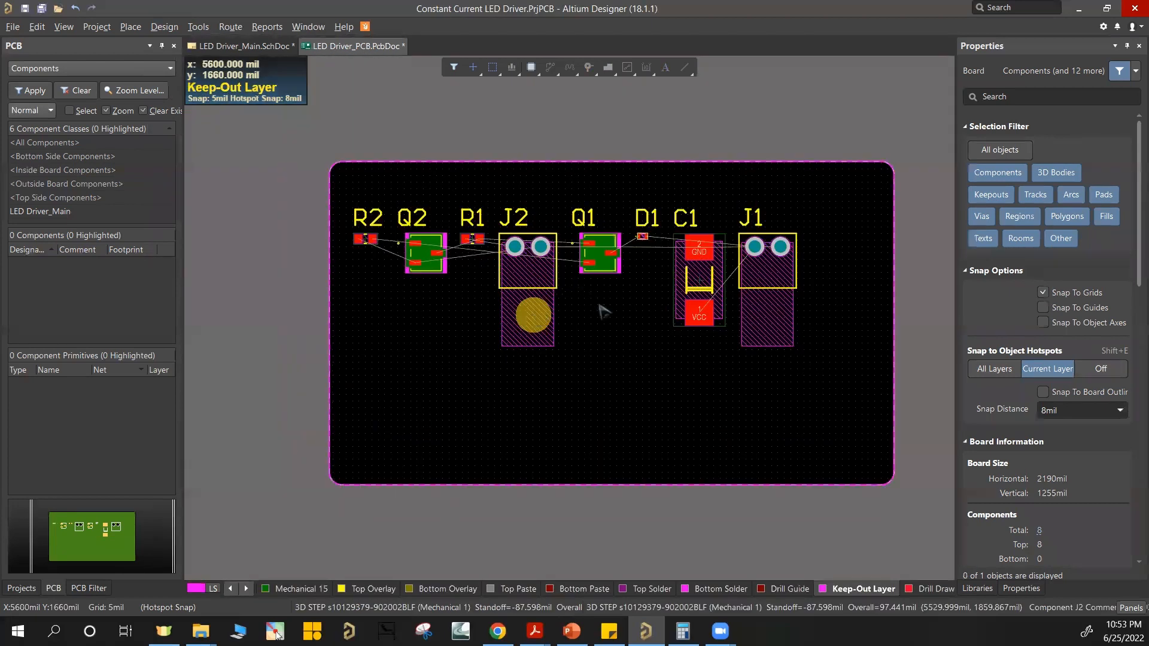
# Step: Set the relative origin at the lower left corner of the board outline and fit the board in view
pyautogui.keyDown('ctrl'); pyautogui.scroll(-7, 407, 386); pyautogui.keyUp('ctrl')
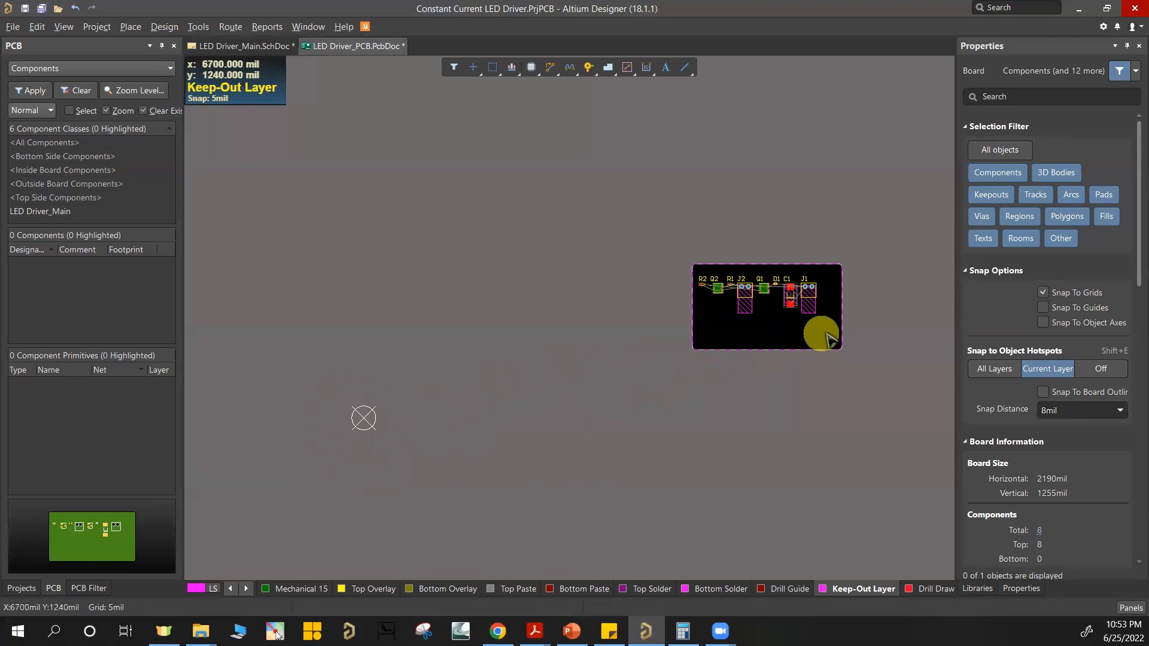
pyautogui.keyDown('ctrl'); pyautogui.scroll(6, 829, 338); pyautogui.keyUp('ctrl')
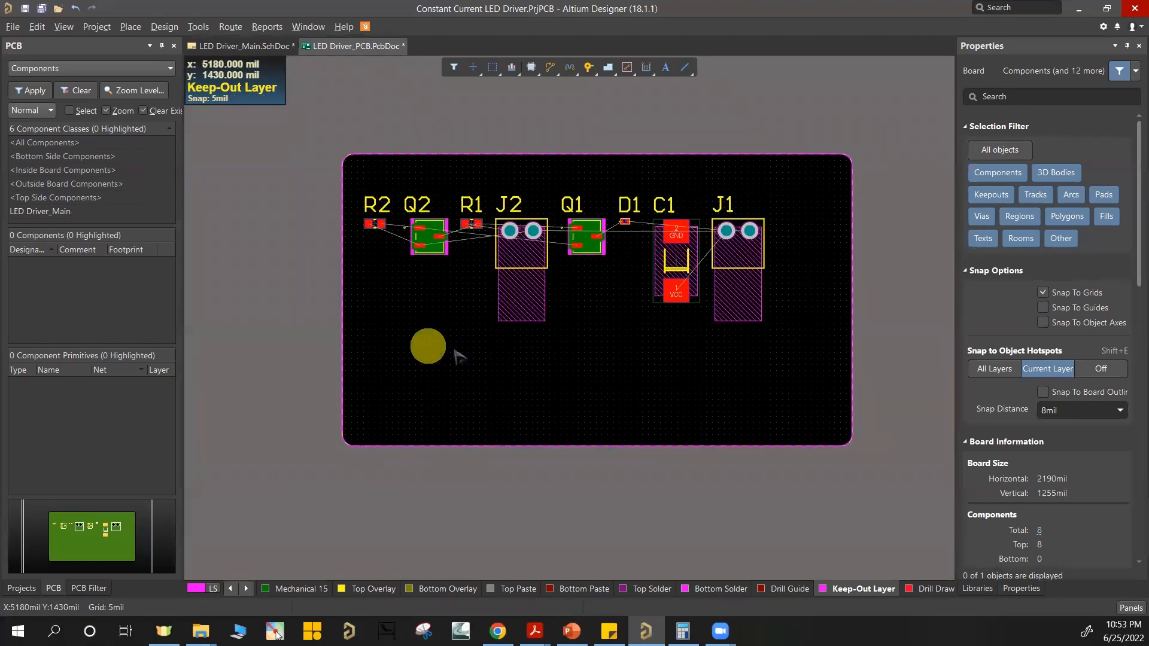
pyautogui.keyDown('ctrl'); pyautogui.scroll(1, 454, 353); pyautogui.keyUp('ctrl')
pyautogui.click(36, 27)
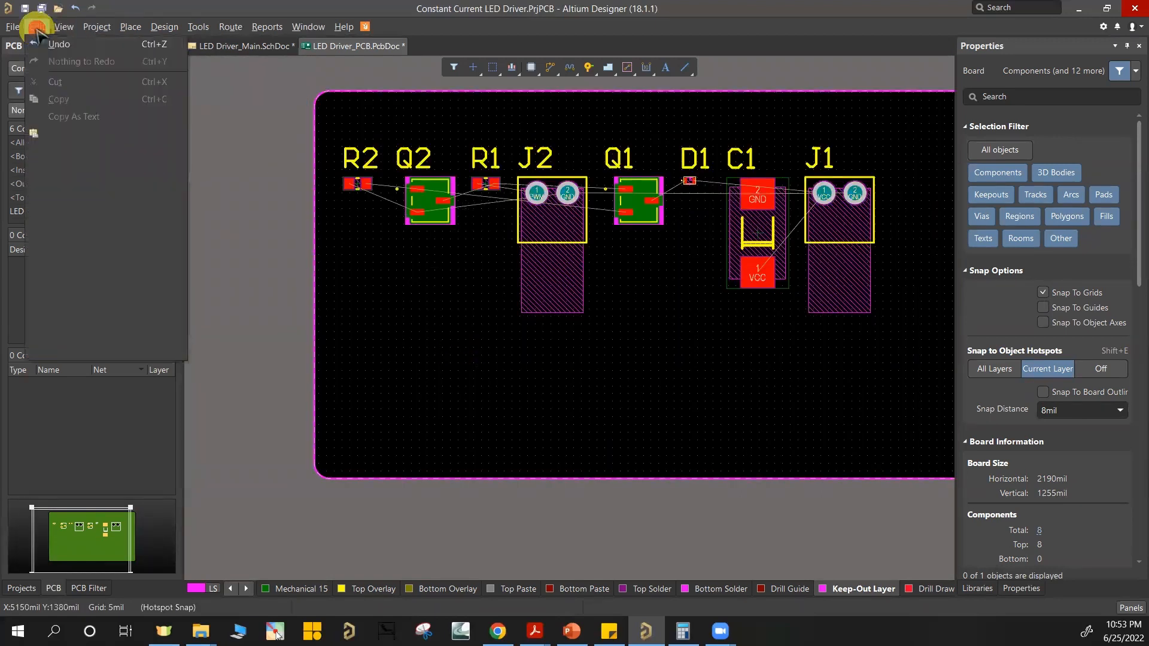
pyautogui.moveTo(91, 299)
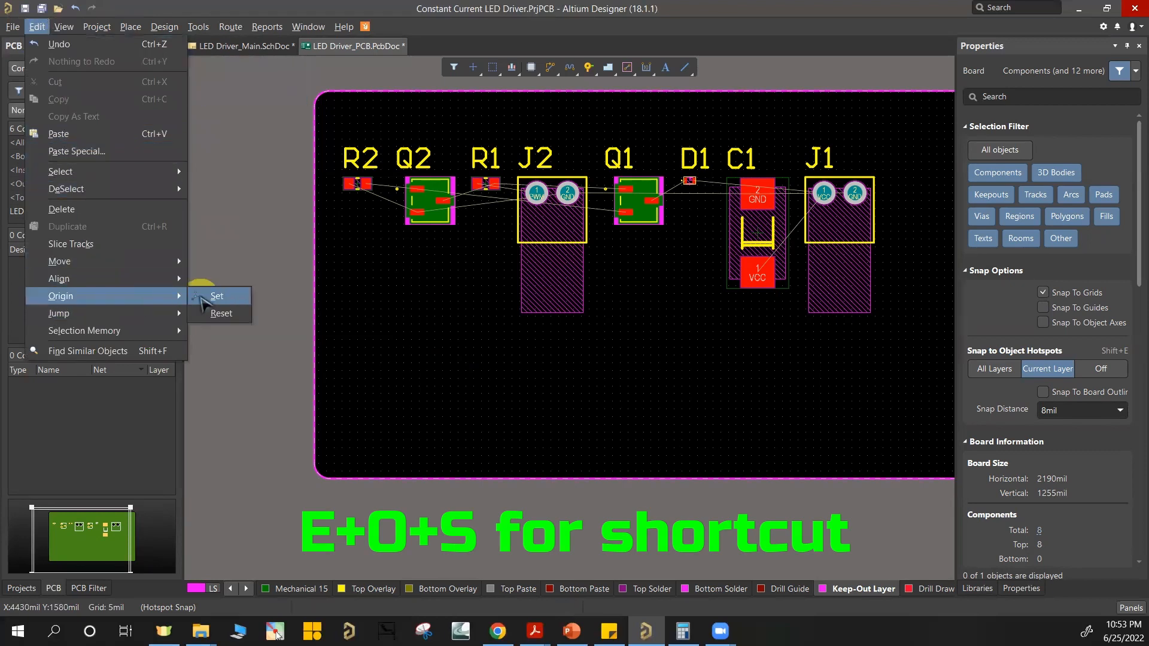
pyautogui.click(210, 297)
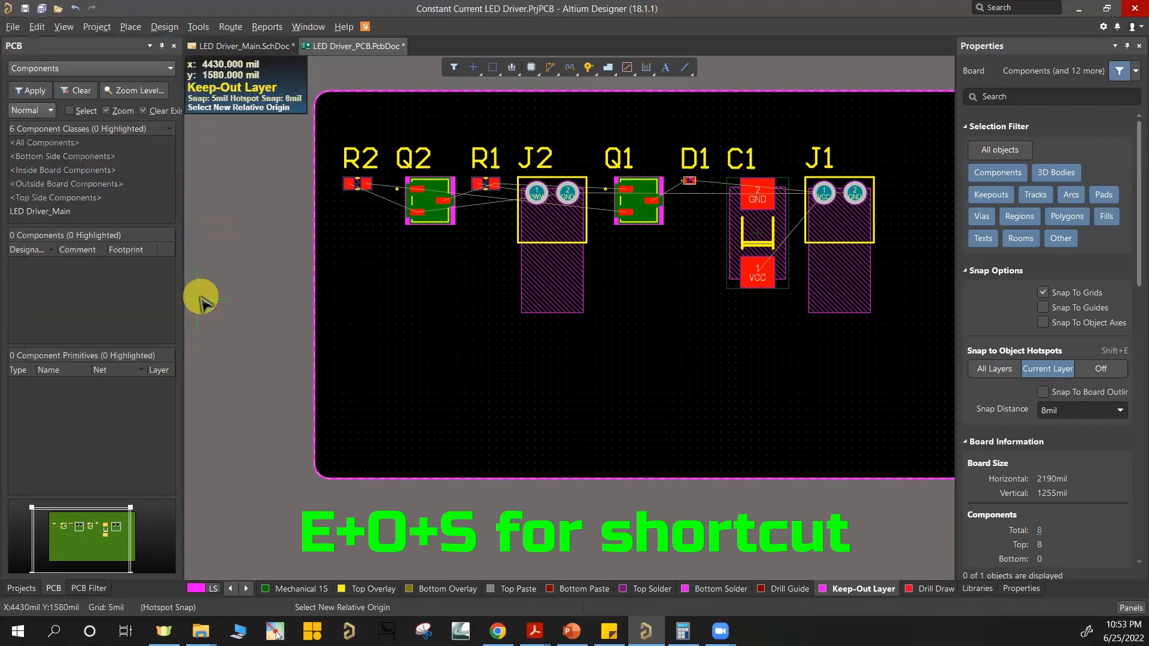
pyautogui.click(315, 478)
pyautogui.hotkey('ctrl', 'pagedown')
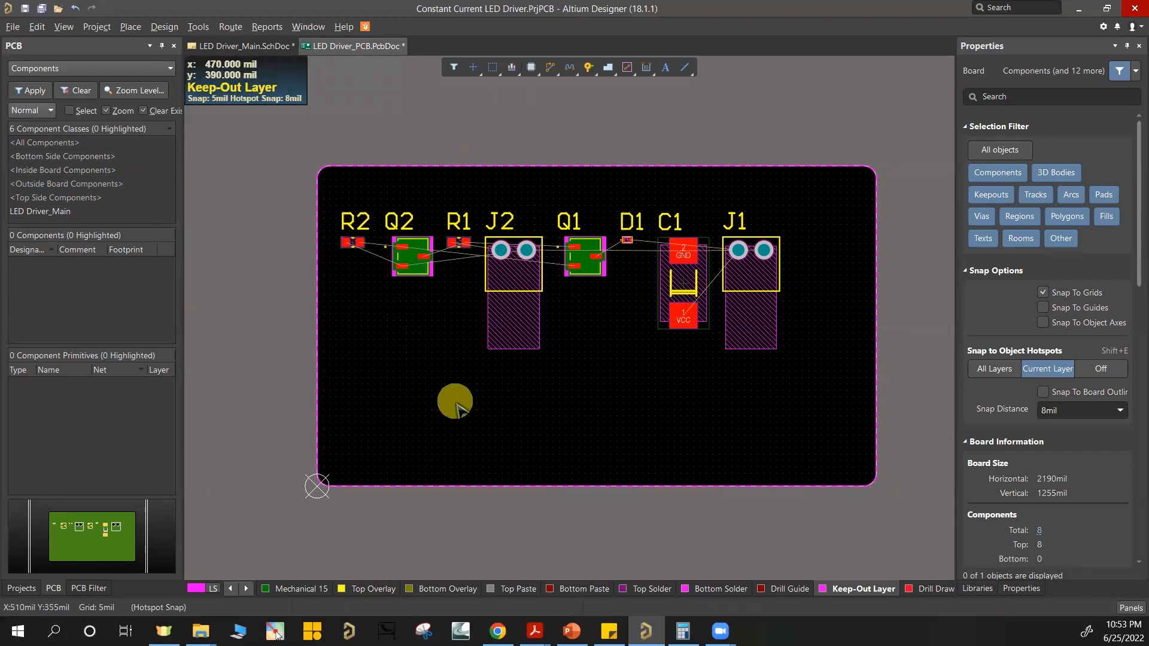
pyautogui.keyDown('ctrl'); pyautogui.scroll(2, 684, 323); pyautogui.keyUp('ctrl')
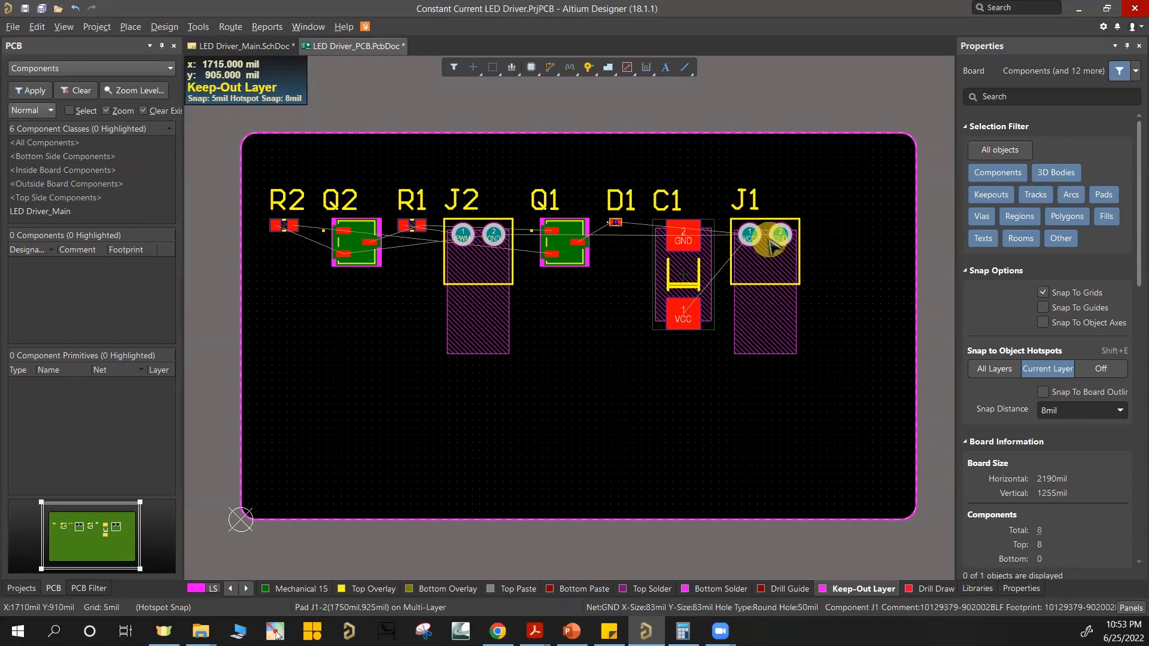
pyautogui.moveTo(751, 241); pyautogui.dragTo(775, 235)
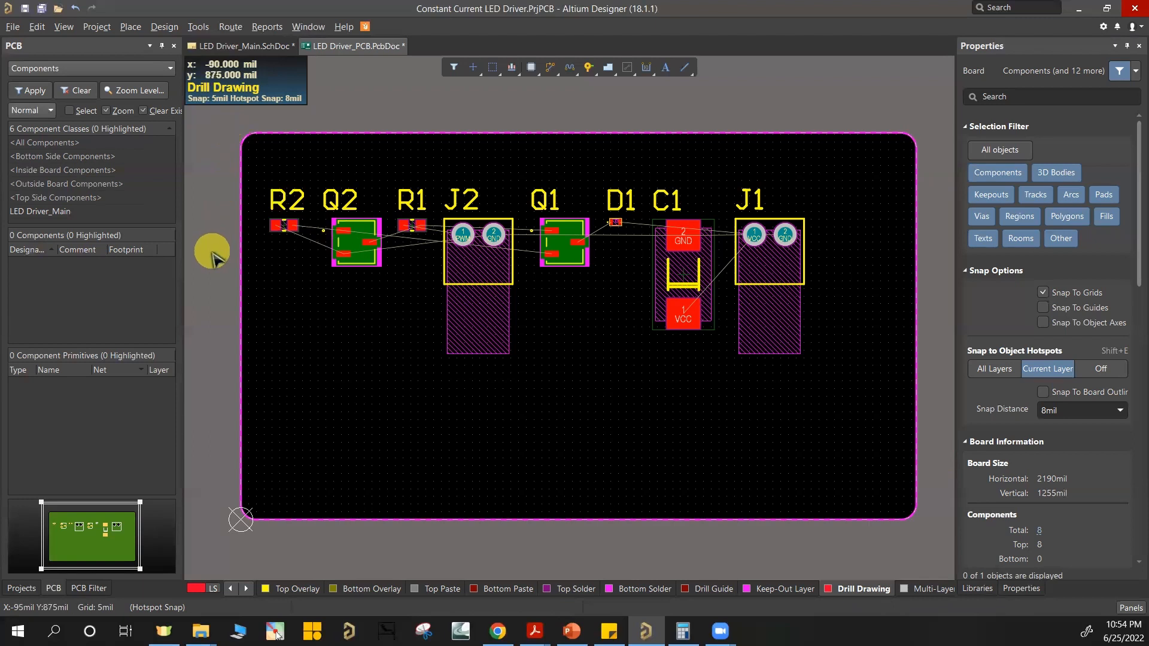
pyautogui.click(197, 305)
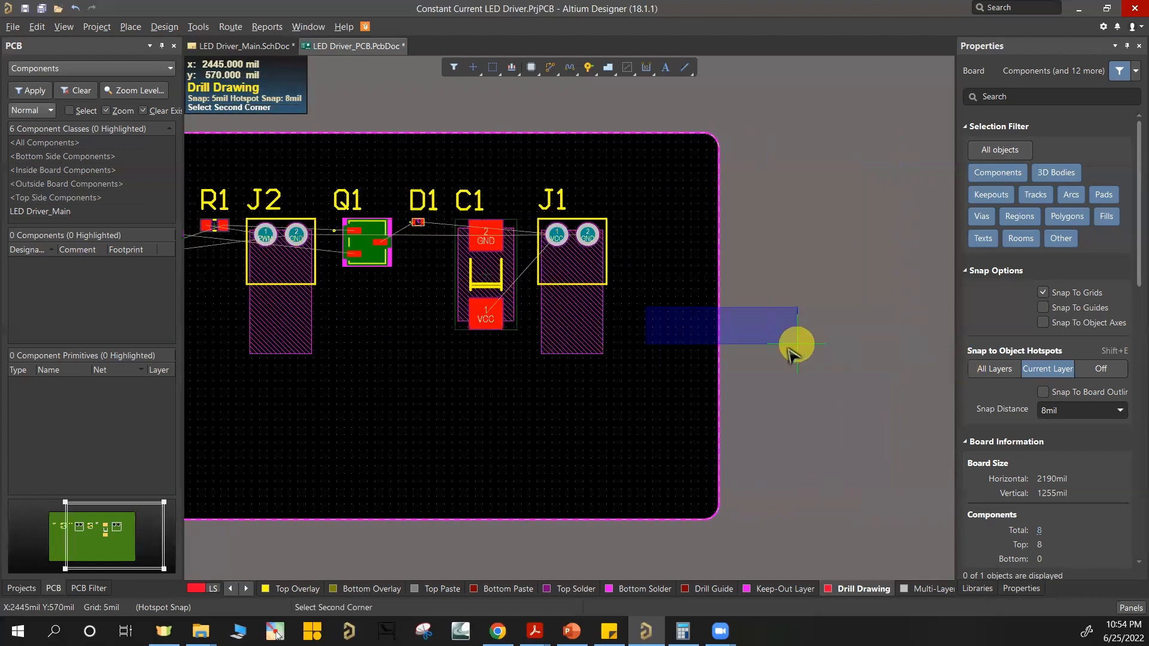
pyautogui.click(778, 338)
pyautogui.moveTo(455, 378); pyautogui.dragTo(670, 339, button='right')
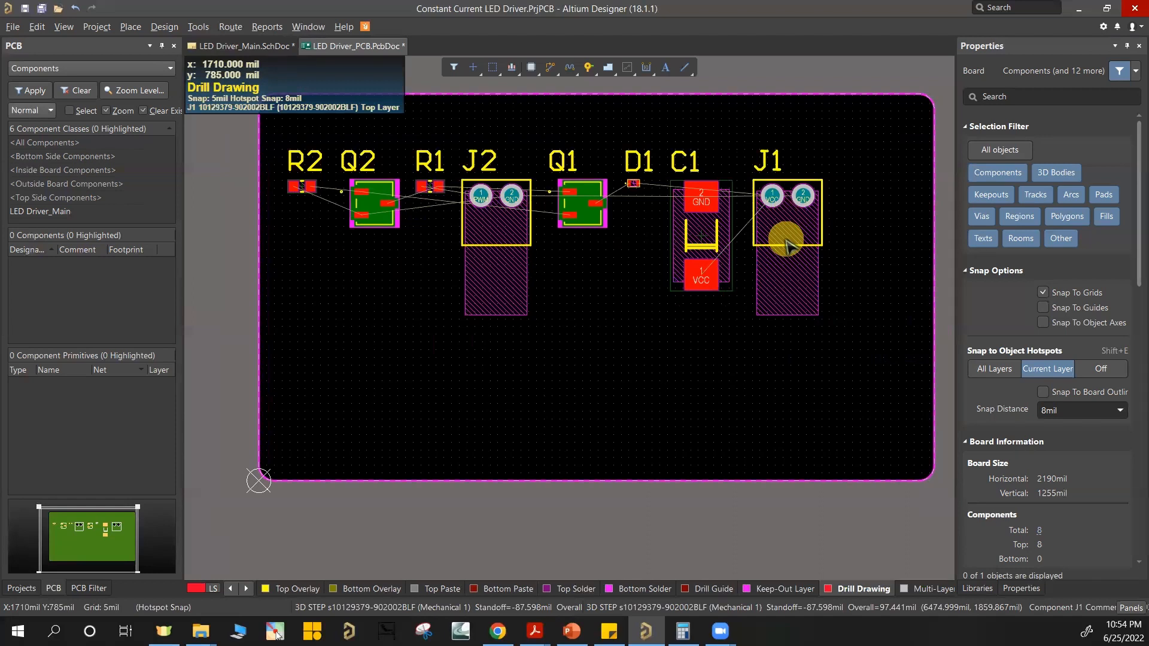
# Step: Move connector J1 to the board's left edge and rotate it so its header pins point outward past the outline
pyautogui.moveTo(800, 198); pyautogui.dragTo(331, 283)
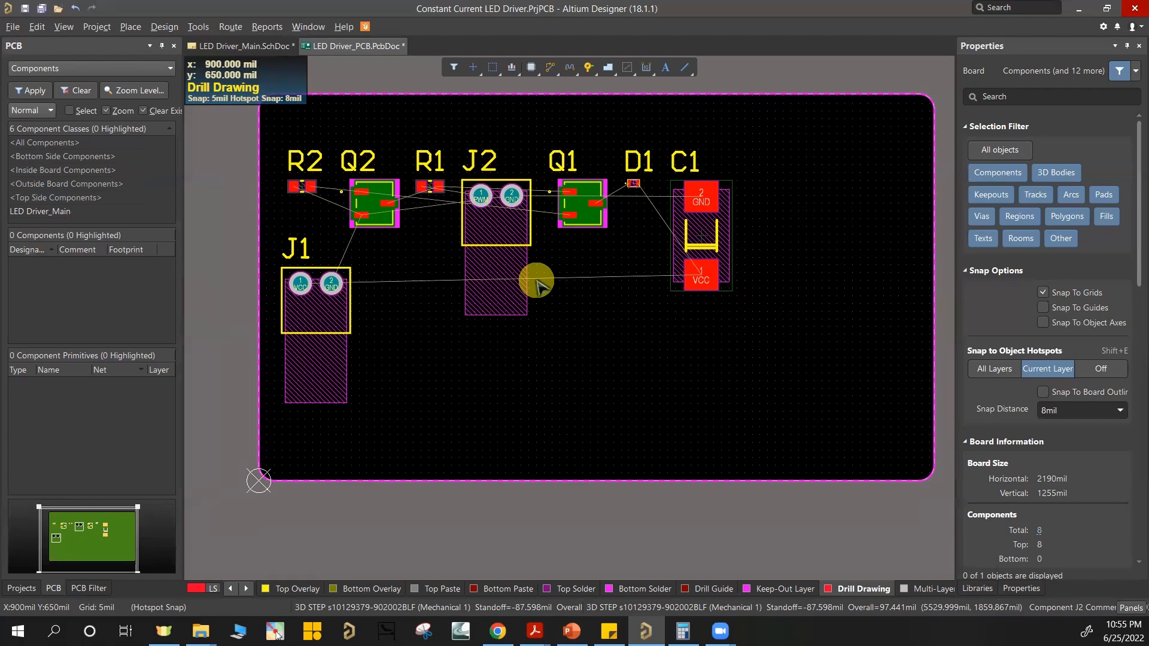
pyautogui.moveTo(303, 285)
pyautogui.mouseDown()
pyautogui.moveTo(323, 258)
pyautogui.moveTo(328, 277)
pyautogui.moveTo(321, 257)
pyautogui.moveTo(308, 287)
pyautogui.moveTo(323, 305)
pyautogui.moveTo(312, 278)
pyautogui.mouseUp()
pyautogui.press('space')
pyautogui.press('space')
pyautogui.press('space')
pyautogui.moveTo(306, 312); pyautogui.dragTo(378, 322, button='right')
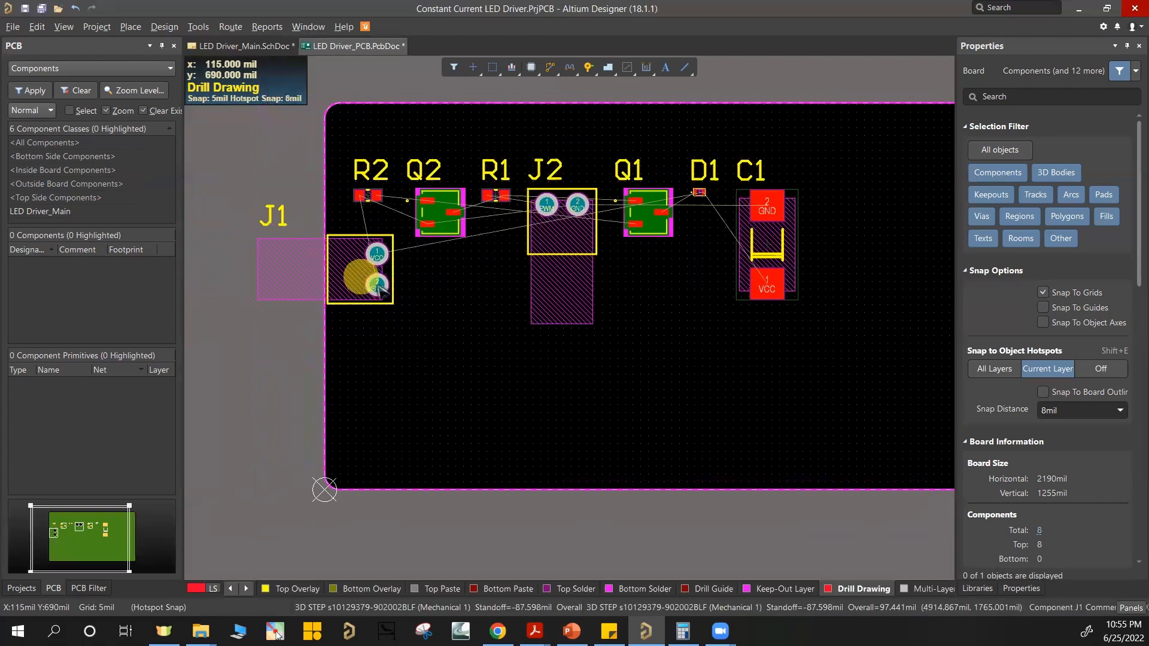
# Step: Place capacitor C1 just right of J1, rotated 180 degrees with its VCC pad up, and shift Q2 upward to make room
pyautogui.keyDown('ctrl'); pyautogui.scroll(2, 520, 218); pyautogui.keyUp('ctrl')
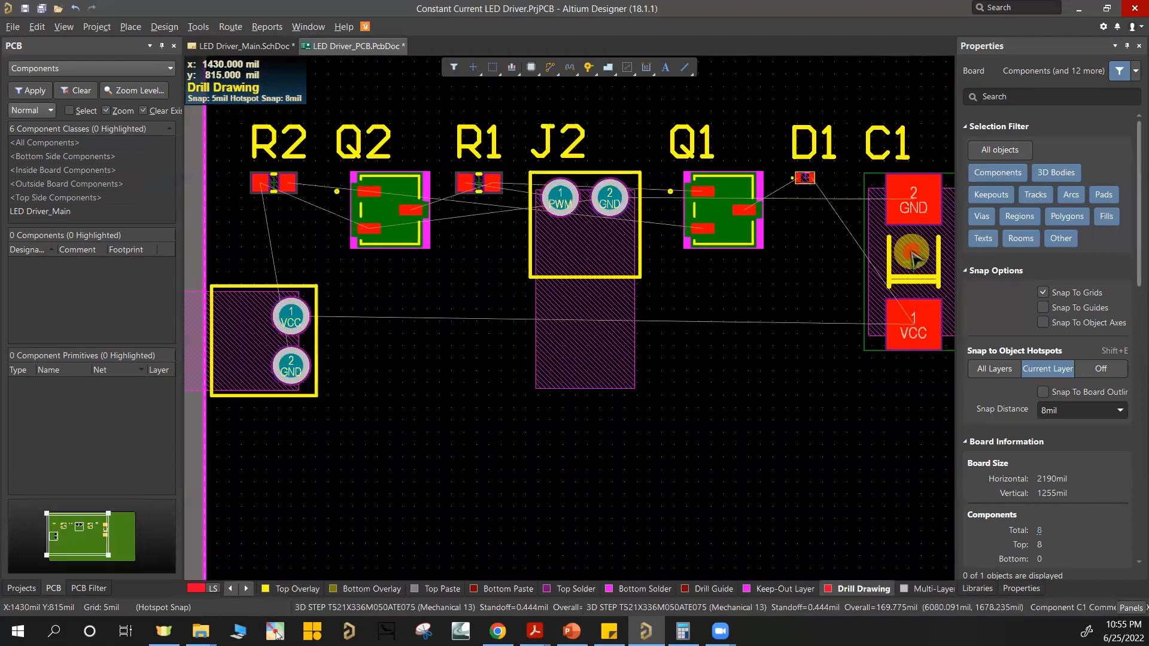
pyautogui.moveTo(896, 257); pyautogui.dragTo(371, 344)
pyautogui.press('space')
pyautogui.press('space')
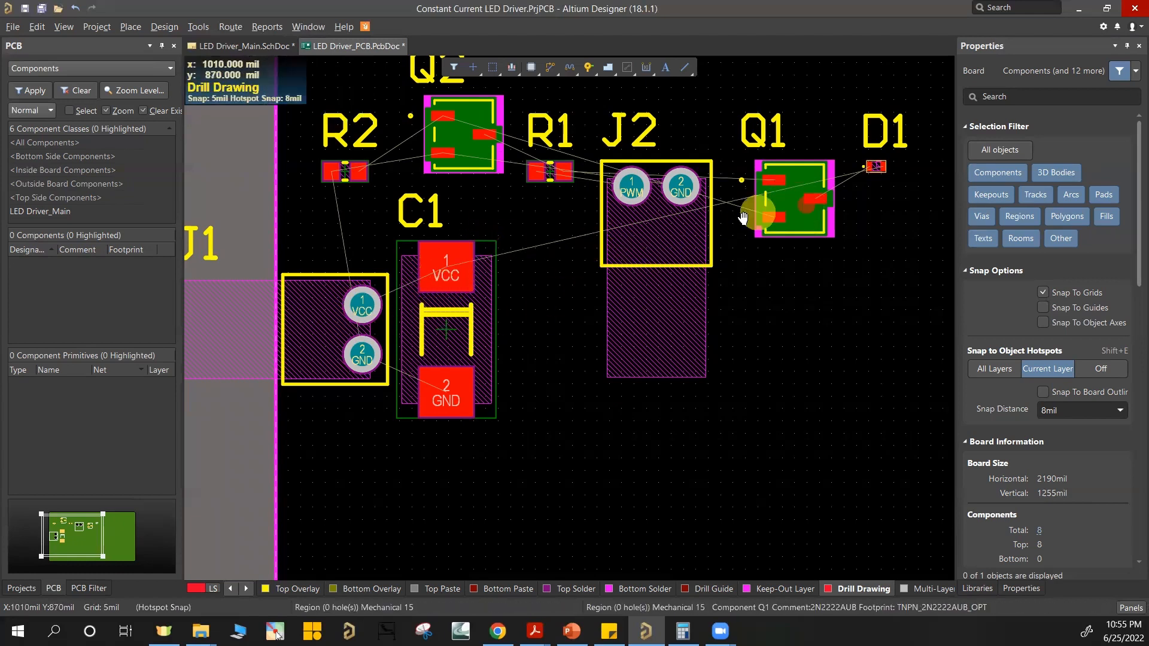
pyautogui.moveTo(756, 212); pyautogui.dragTo(683, 215, button='right')
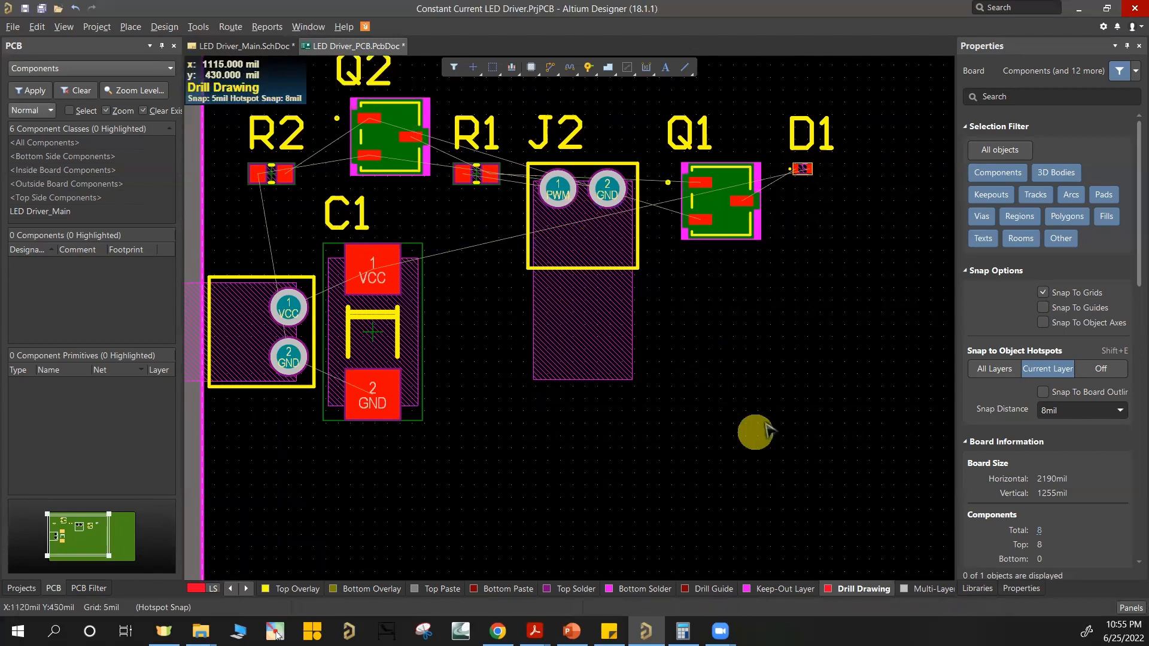
pyautogui.keyDown('ctrl'); pyautogui.scroll(-1, 741, 375); pyautogui.keyUp('ctrl')
pyautogui.keyDown('ctrl'); pyautogui.scroll(-1, 676, 357); pyautogui.keyUp('ctrl')
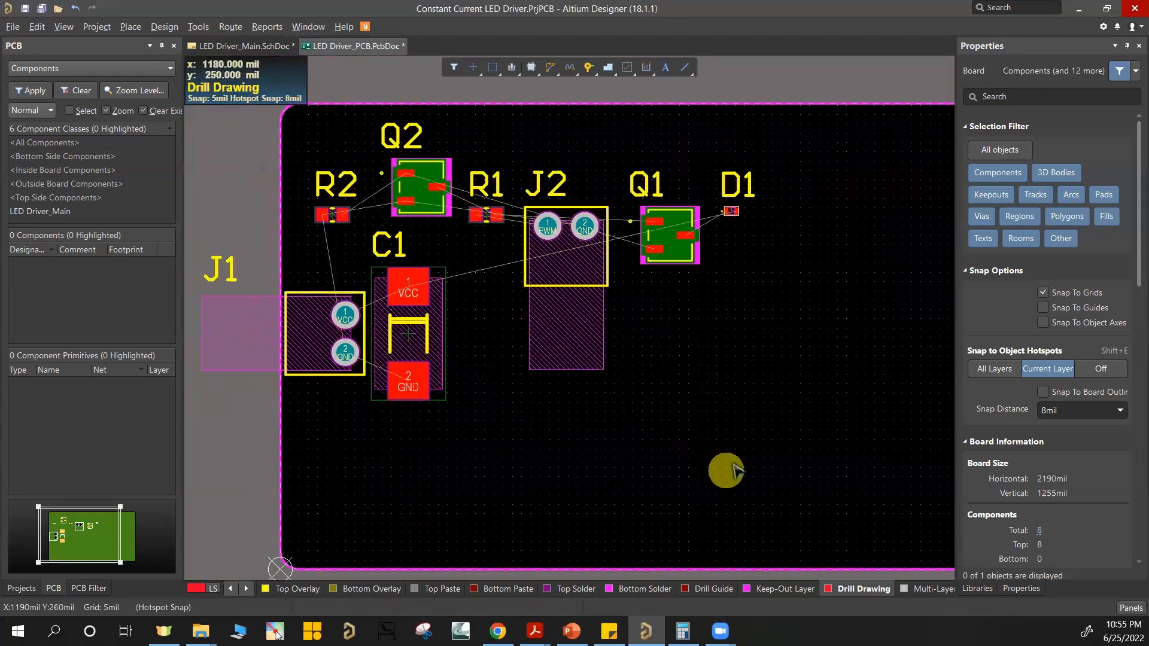
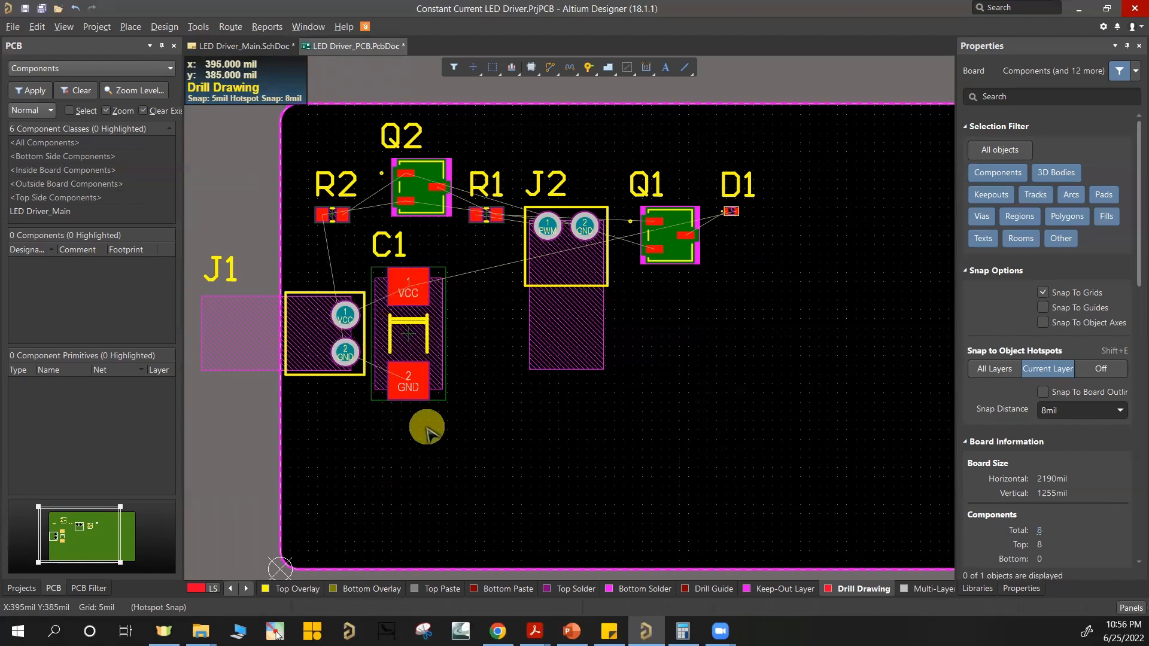
# Step: Move connector J2 to the board's left edge below J1 and rotate it so its header pins point outward
pyautogui.keyDown('ctrl'); pyautogui.scroll(2, 431, 392); pyautogui.keyUp('ctrl')
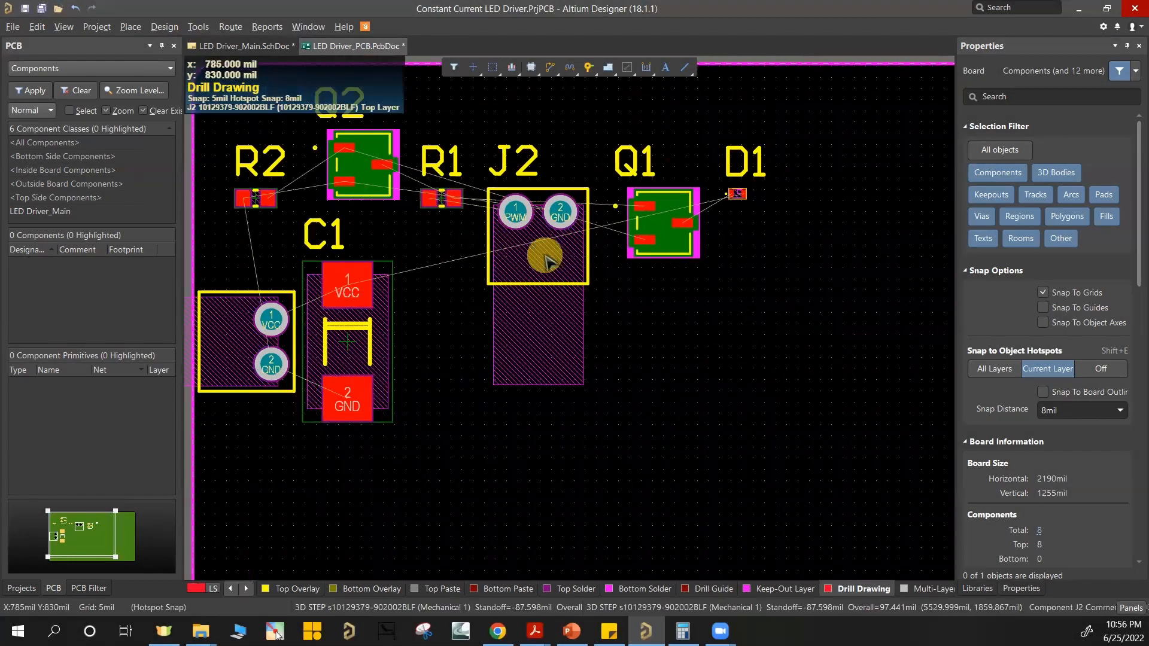
pyautogui.scroll(-1, 588, 301)
pyautogui.keyDown('ctrl'); pyautogui.scroll(-1, 591, 304); pyautogui.keyUp('ctrl')
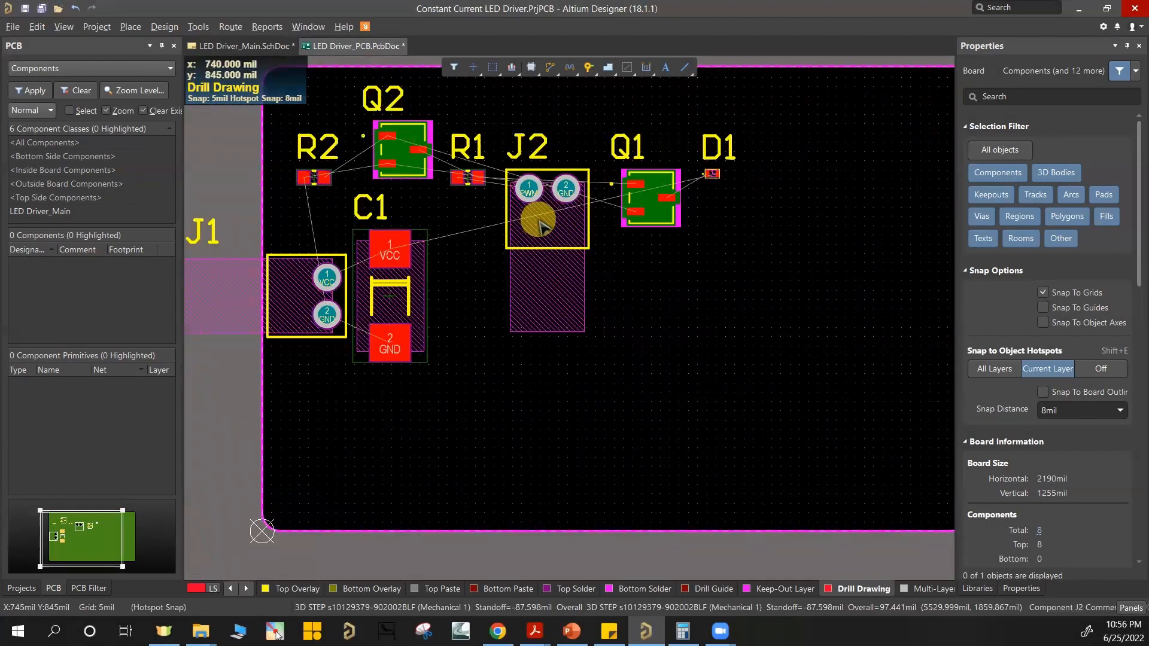
pyautogui.moveTo(550, 242); pyautogui.dragTo(395, 435)
pyautogui.press('space')
# Step: Bring LED D1 into the open area right of C1 and rotate it 180 degrees so its VCC pad faces C1
pyautogui.moveTo(716, 174); pyautogui.dragTo(562, 274)
pyautogui.keyDown('ctrl'); pyautogui.scroll(2, 571, 296); pyautogui.keyUp('ctrl')
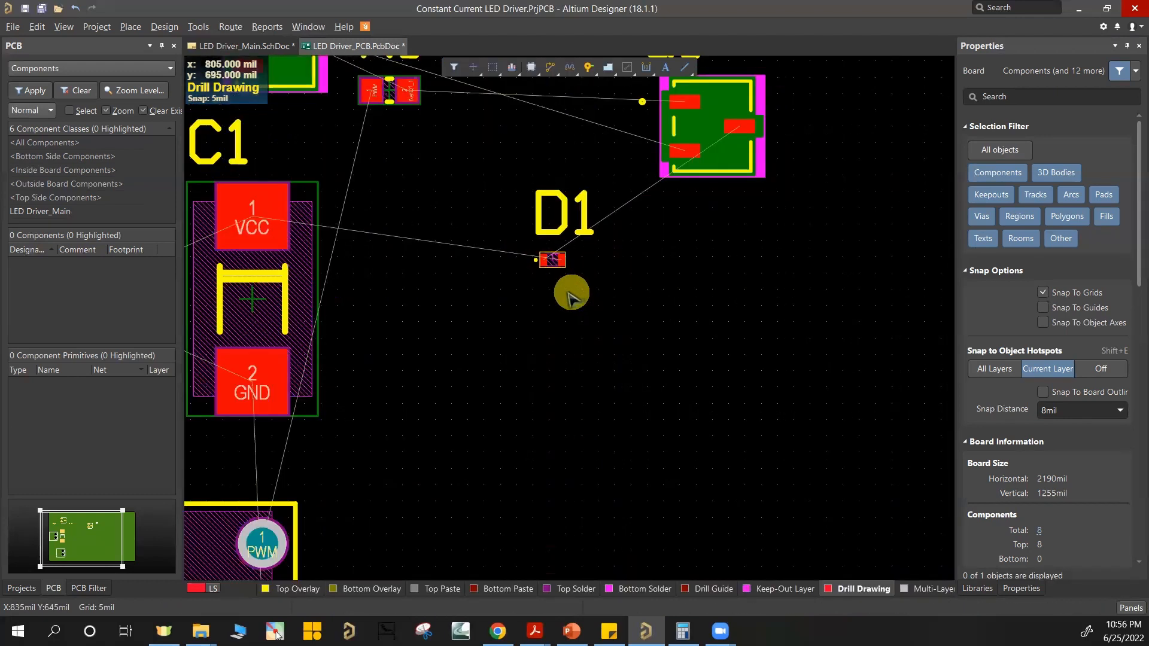
pyautogui.keyDown('ctrl'); pyautogui.scroll(4, 538, 263); pyautogui.keyUp('ctrl')
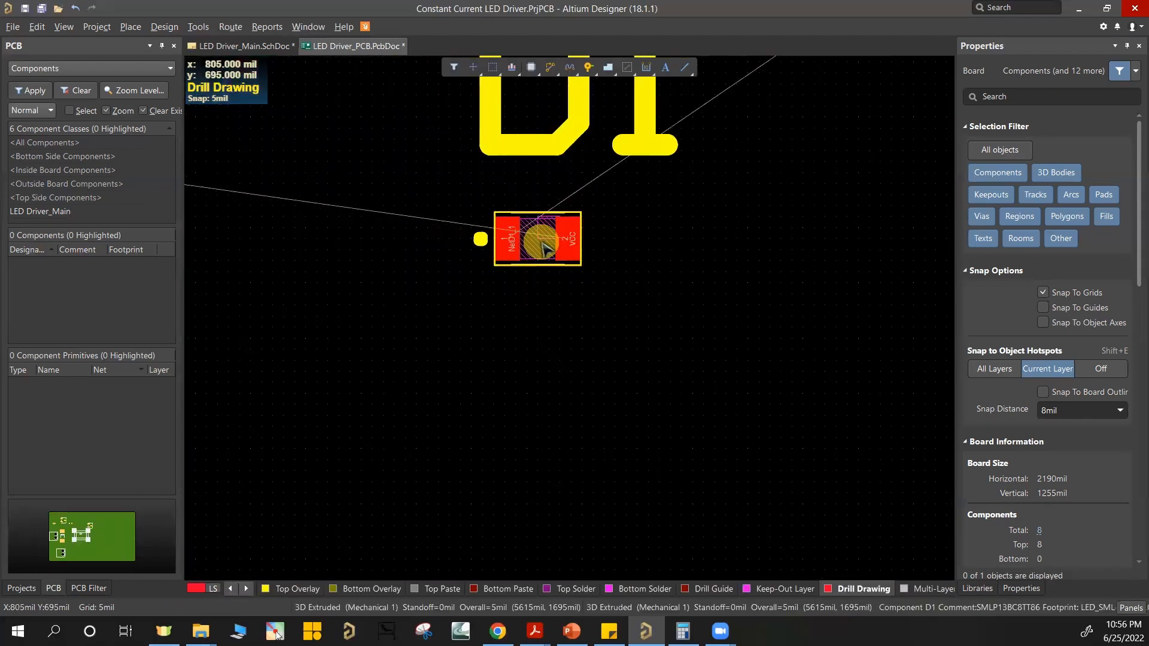
pyautogui.keyDown('ctrl'); pyautogui.scroll(-3, 541, 245); pyautogui.keyUp('ctrl')
pyautogui.moveTo(540, 242); pyautogui.dragTo(610, 272)
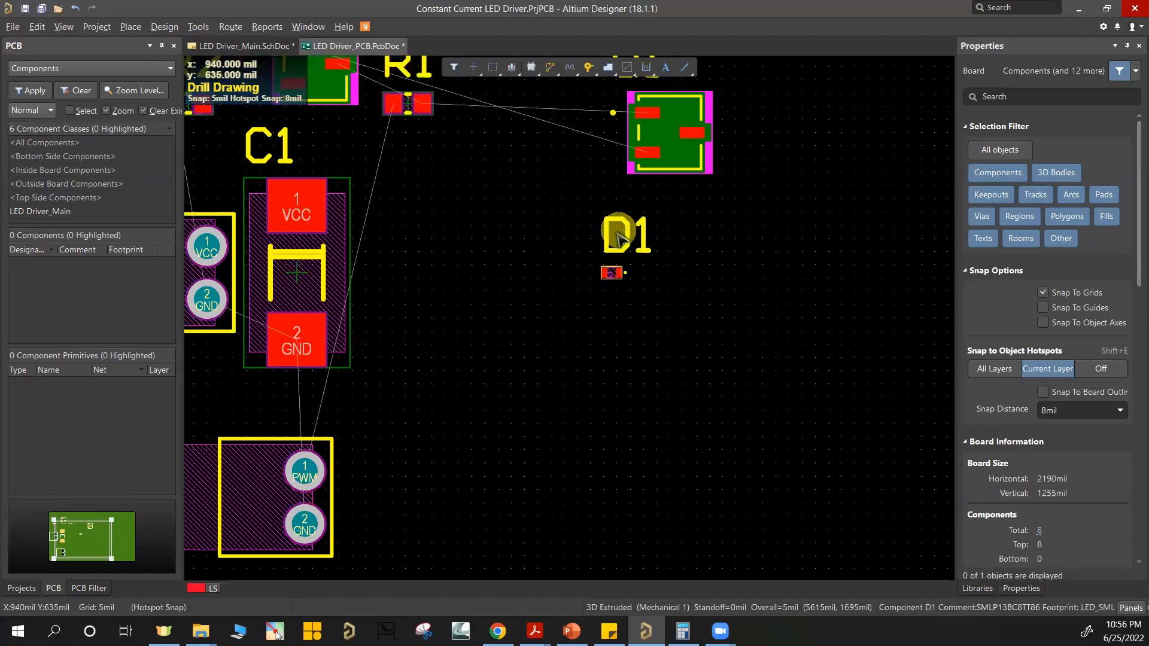
# Step: Highlight net NetQ1_1 from pad 1 of Q1 and trace its connections to R1 and Q2
pyautogui.keyDown('ctrl'); pyautogui.scroll(4, 585, 179); pyautogui.keyUp('ctrl')
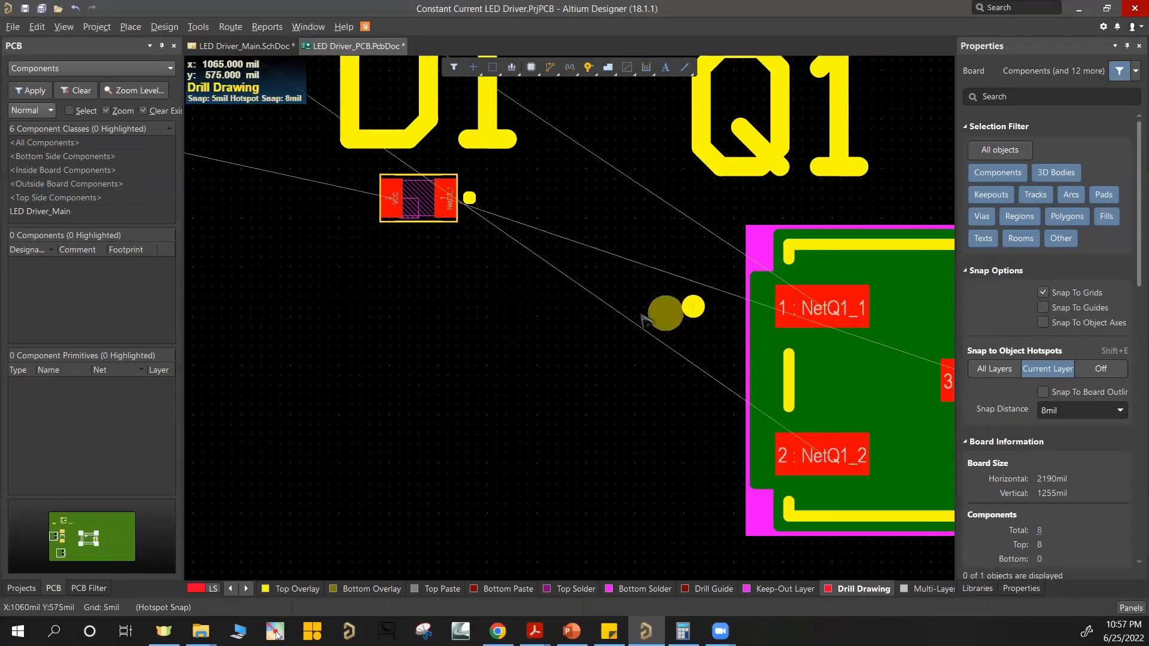
pyautogui.moveTo(791, 311); pyautogui.dragTo(754, 275, button='right')
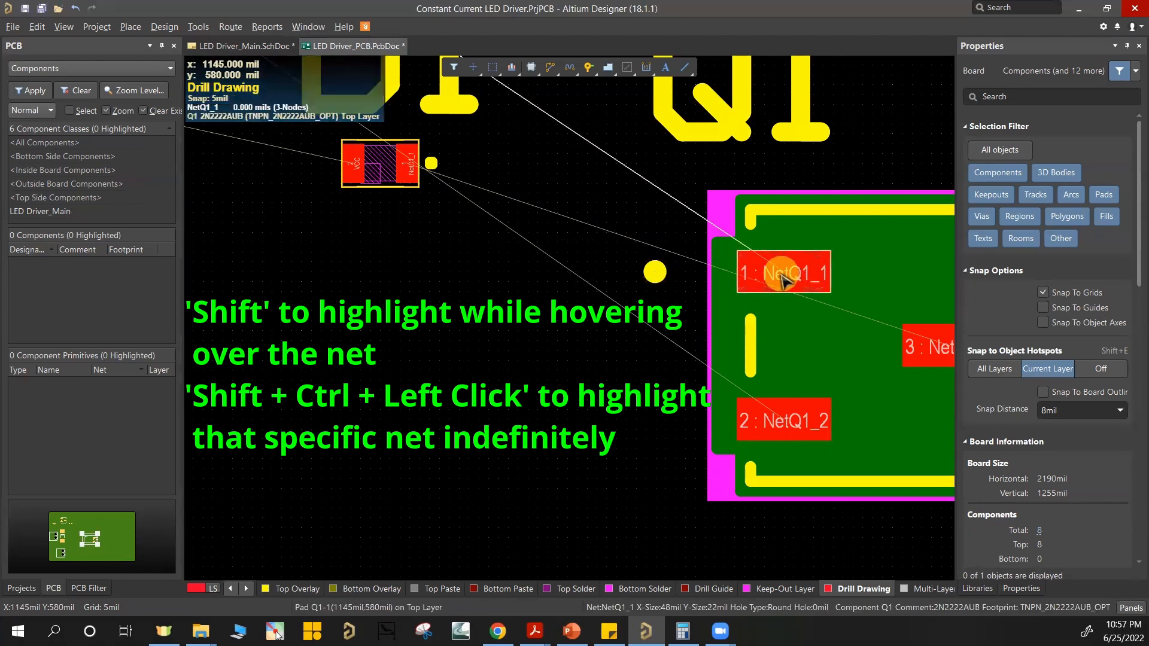
pyautogui.keyDown('ctrl'); pyautogui.scroll(-3, 616, 232); pyautogui.keyUp('ctrl')
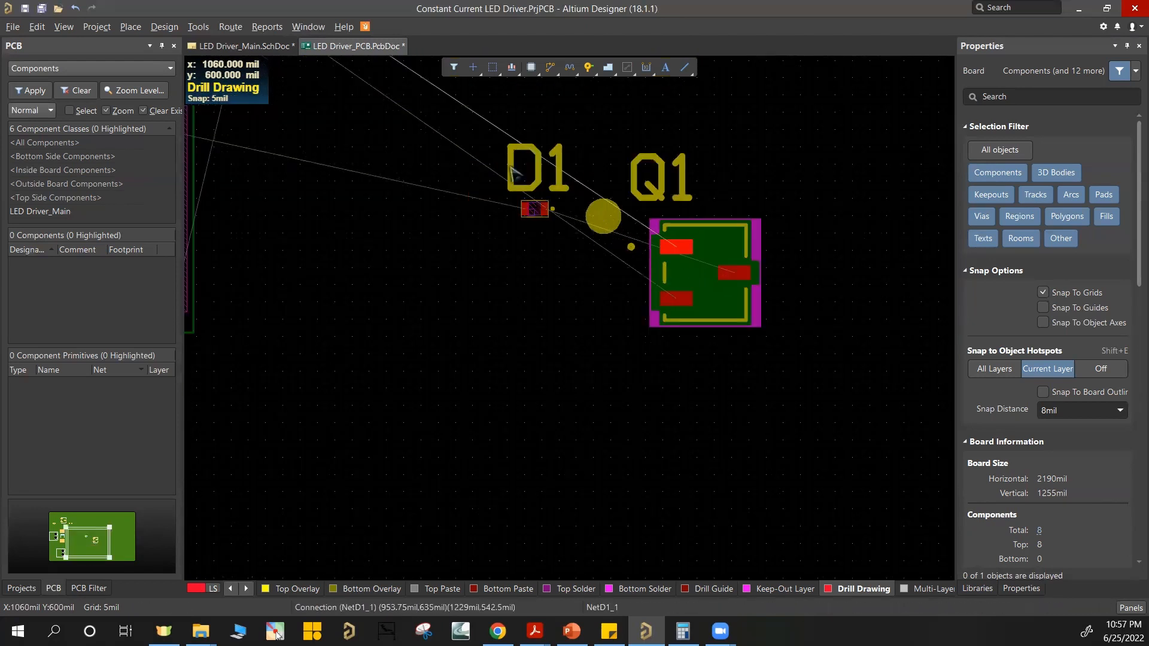
pyautogui.moveTo(513, 173); pyautogui.dragTo(660, 415, button='right')
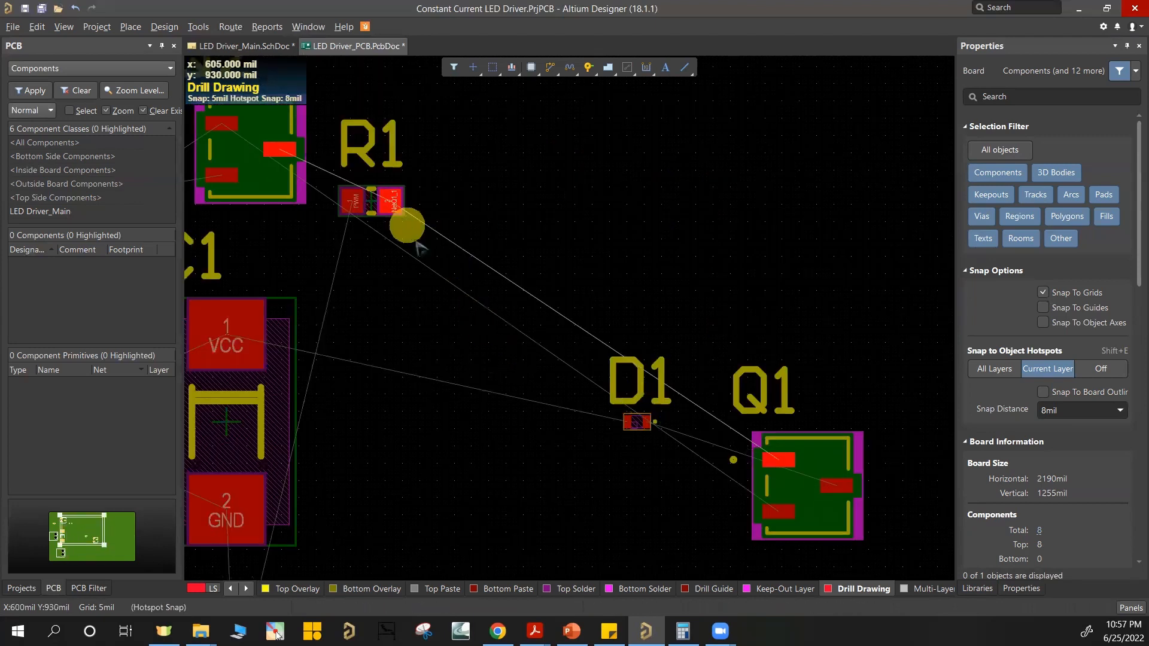
pyautogui.keyDown('ctrl'); pyautogui.scroll(-3, 419, 247); pyautogui.keyUp('ctrl')
# Step: Place Q2 directly below Q1 and rotate it so its NetQ1_2 and GND pads face Q1
pyautogui.scroll(-2, 428, 251)
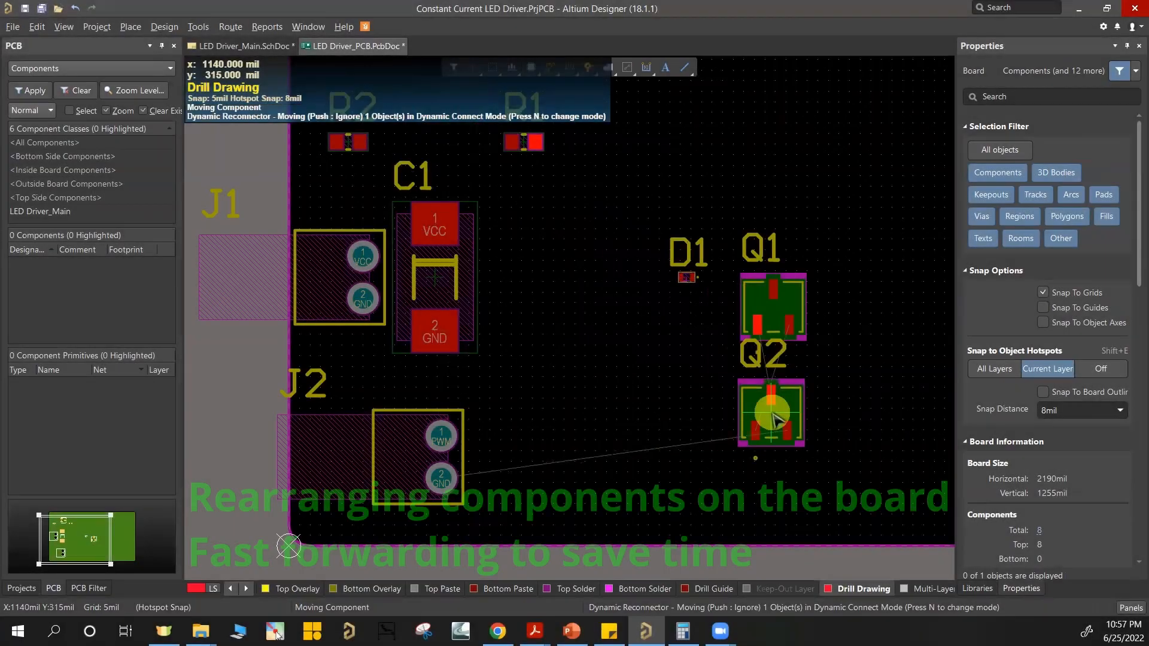
pyautogui.keyDown('ctrl'); pyautogui.scroll(3, 799, 360); pyautogui.keyUp('ctrl')
pyautogui.moveTo(759, 344); pyautogui.dragTo(747, 313, button='right')
pyautogui.moveTo(740, 520); pyautogui.dragTo(652, 412)
pyautogui.press('space')
pyautogui.press('space')
pyautogui.press('space')
pyautogui.press('space')
pyautogui.press('space')
pyautogui.press('space')
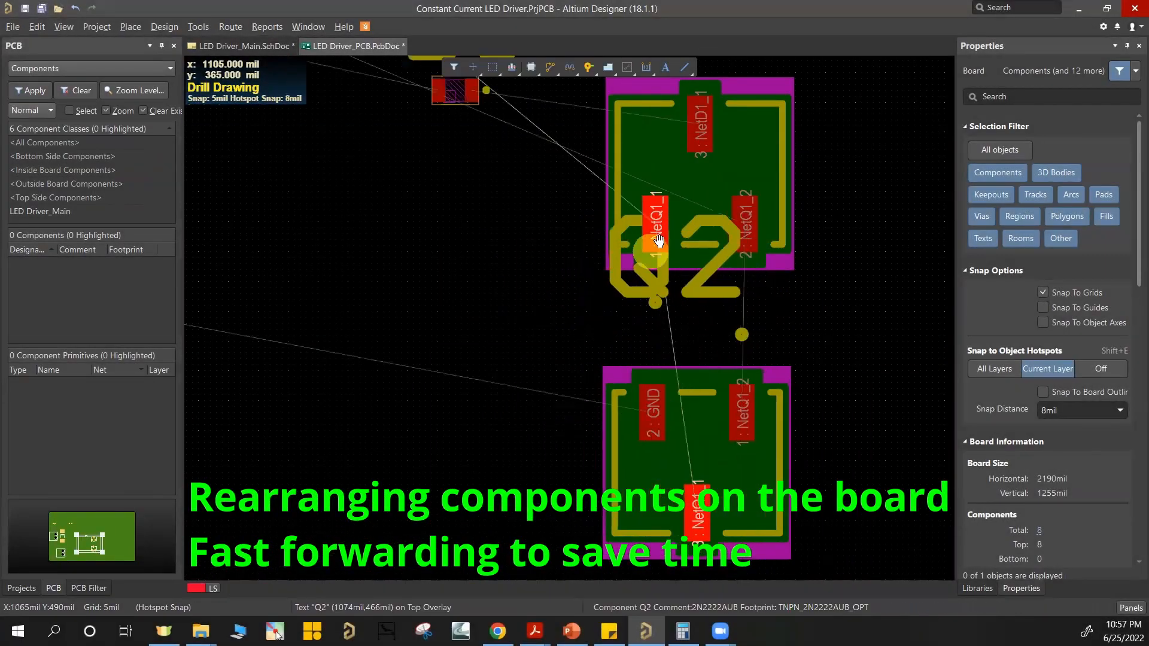
# Step: Try Q2 above Q1 instead, rotating the transistors so that pads 1 and 2 of each face the other
pyautogui.moveTo(658, 241); pyautogui.dragTo(633, 443, button='right')
pyautogui.press('space')
pyautogui.press('space')
pyautogui.moveTo(661, 398); pyautogui.dragTo(666, 270)
pyautogui.keyDown('ctrl'); pyautogui.scroll(-2, 649, 469); pyautogui.keyUp('ctrl')
pyautogui.moveTo(688, 562); pyautogui.dragTo(635, 140)
pyautogui.press('space')
pyautogui.press('space')
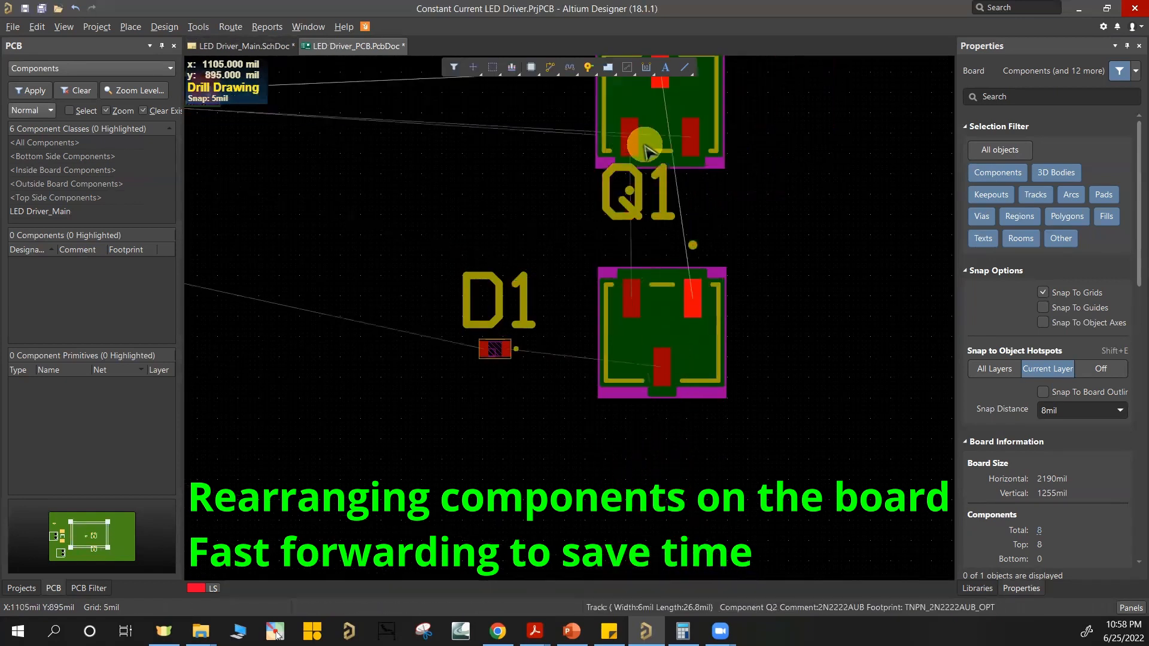
# Step: Fine-tune the position and rotation of Q2 above Q1
pyautogui.moveTo(647, 139); pyautogui.dragTo(635, 223, button='right')
pyautogui.keyDown('ctrl'); pyautogui.scroll(2, 638, 220); pyautogui.keyUp('ctrl')
pyautogui.press('space')
pyautogui.moveTo(649, 202); pyautogui.dragTo(665, 225)
pyautogui.press('space')
pyautogui.press('space')
pyautogui.press('space')
pyautogui.keyDown('ctrl'); pyautogui.scroll(-2, 675, 334); pyautogui.keyUp('ctrl')
# Step: Nudge Q1 into line under Q2 and move the Q1 designator to the right of its component
pyautogui.click(685, 257)
pyautogui.moveTo(652, 424); pyautogui.dragTo(661, 420)
pyautogui.moveTo(635, 263); pyautogui.dragTo(701, 233)
pyautogui.press('Escape')
pyautogui.moveTo(612, 318); pyautogui.dragTo(741, 442)
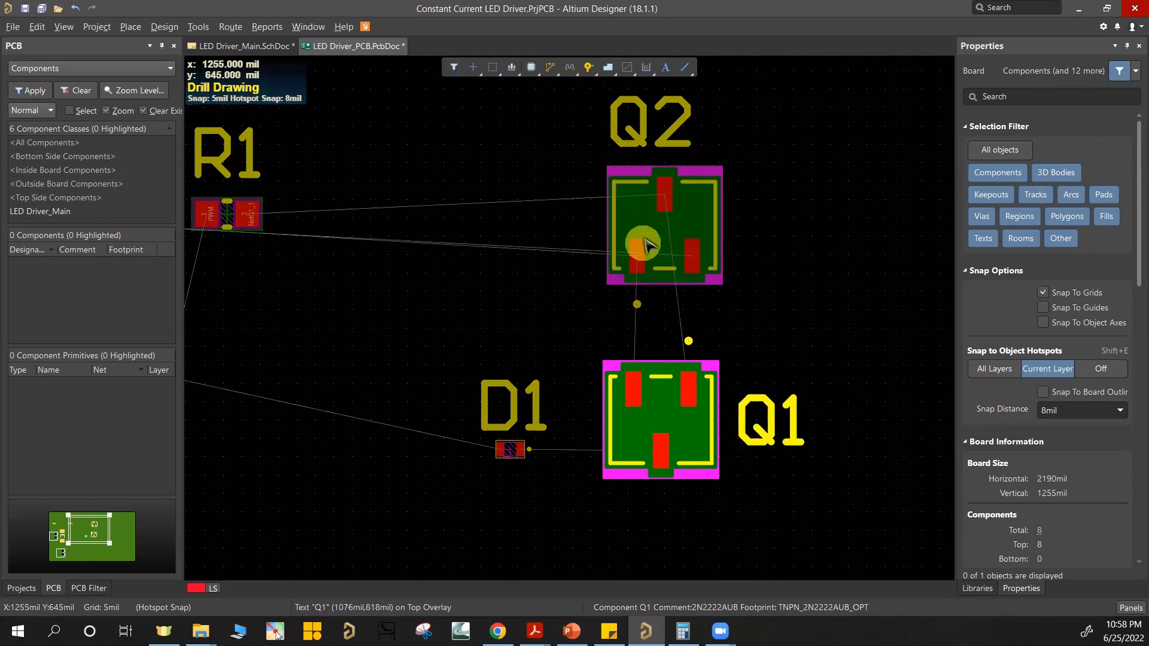
# Step: Stack R1 and R2 above D1 just left of the transistors and move the Q2 designator to the right of Q2
pyautogui.keyDown('ctrl'); pyautogui.scroll(2, 682, 255); pyautogui.keyUp('ctrl')
pyautogui.moveTo(688, 256); pyautogui.dragTo(697, 282)
pyautogui.keyDown('ctrl'); pyautogui.scroll(-2, 778, 332); pyautogui.keyUp('ctrl')
pyautogui.moveTo(307, 236); pyautogui.dragTo(556, 315)
pyautogui.keyDown('ctrl'); pyautogui.scroll(-1, 543, 263); pyautogui.keyUp('ctrl')
pyautogui.keyDown('ctrl'); pyautogui.scroll(-2, 778, 192); pyautogui.keyUp('ctrl')
pyautogui.keyDown('ctrl'); pyautogui.scroll(4, 640, 333); pyautogui.keyUp('ctrl')
pyautogui.moveTo(345, 292); pyautogui.dragTo(513, 207)
pyautogui.moveTo(491, 250); pyautogui.dragTo(479, 354, button='right')
pyautogui.moveTo(530, 312); pyautogui.dragTo(555, 308)
pyautogui.keyDown('ctrl'); pyautogui.scroll(-2, 491, 336); pyautogui.keyUp('ctrl')
pyautogui.moveTo(492, 336); pyautogui.dragTo(555, 220, button='right')
# Step: Move connector J2 to the board's left edge above J1, with its pins still pointing outward
pyautogui.keyDown('ctrl'); pyautogui.scroll(-2, 555, 220); pyautogui.keyUp('ctrl')
pyautogui.moveTo(373, 426); pyautogui.dragTo(395, 127)
pyautogui.moveTo(403, 182); pyautogui.dragTo(494, 274, button='right')
pyautogui.keyDown('ctrl'); pyautogui.scroll(2, 492, 307); pyautogui.keyUp('ctrl')
pyautogui.moveTo(481, 223); pyautogui.dragTo(362, 219)
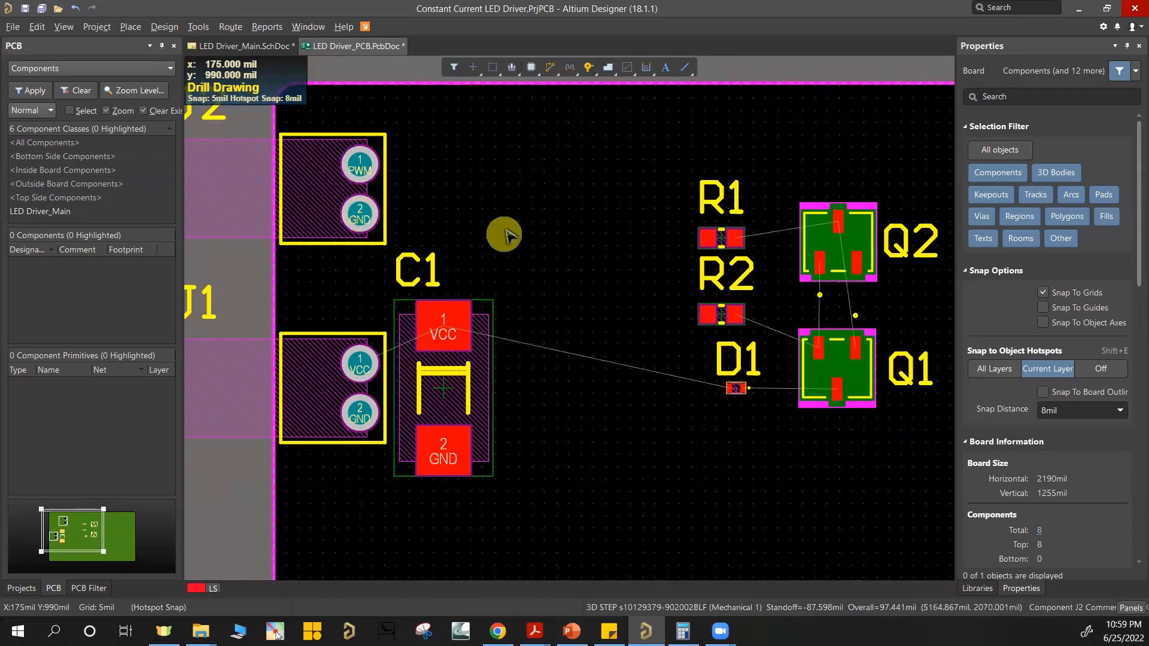
# Step: Move the C1, J1 and J2 designators below their components
pyautogui.moveTo(397, 287); pyautogui.dragTo(421, 518)
pyautogui.moveTo(353, 217); pyautogui.dragTo(435, 275, button='right')
pyautogui.moveTo(249, 164); pyautogui.dragTo(473, 226)
pyautogui.moveTo(272, 363); pyautogui.dragTo(430, 535)
pyautogui.moveTo(503, 201); pyautogui.dragTo(418, 338)
# Step: Select J1, J2 and C1 together and shift the group down along the board's left edge
pyautogui.keyDown('ctrl'); pyautogui.scroll(-4, 543, 289); pyautogui.keyUp('ctrl')
pyautogui.moveTo(543, 289); pyautogui.dragTo(479, 208, button='right')
pyautogui.moveTo(259, 128); pyautogui.dragTo(556, 420)
pyautogui.moveTo(477, 300); pyautogui.dragTo(473, 360)
pyautogui.click(506, 205)
# Step: Select R1, R2, D1, Q1 and Q2 together and shift the group down and left, closer to the connectors
pyautogui.keyDown('ctrl'); pyautogui.scroll(3, 507, 207); pyautogui.keyUp('ctrl')
pyautogui.keyDown('ctrl'); pyautogui.scroll(-3, 803, 237); pyautogui.keyUp('ctrl')
pyautogui.moveTo(802, 237); pyautogui.dragTo(625, 215, button='right')
pyautogui.moveTo(576, 143); pyautogui.dragTo(772, 326)
pyautogui.moveTo(692, 277); pyautogui.dragTo(648, 329)
pyautogui.click(602, 393)
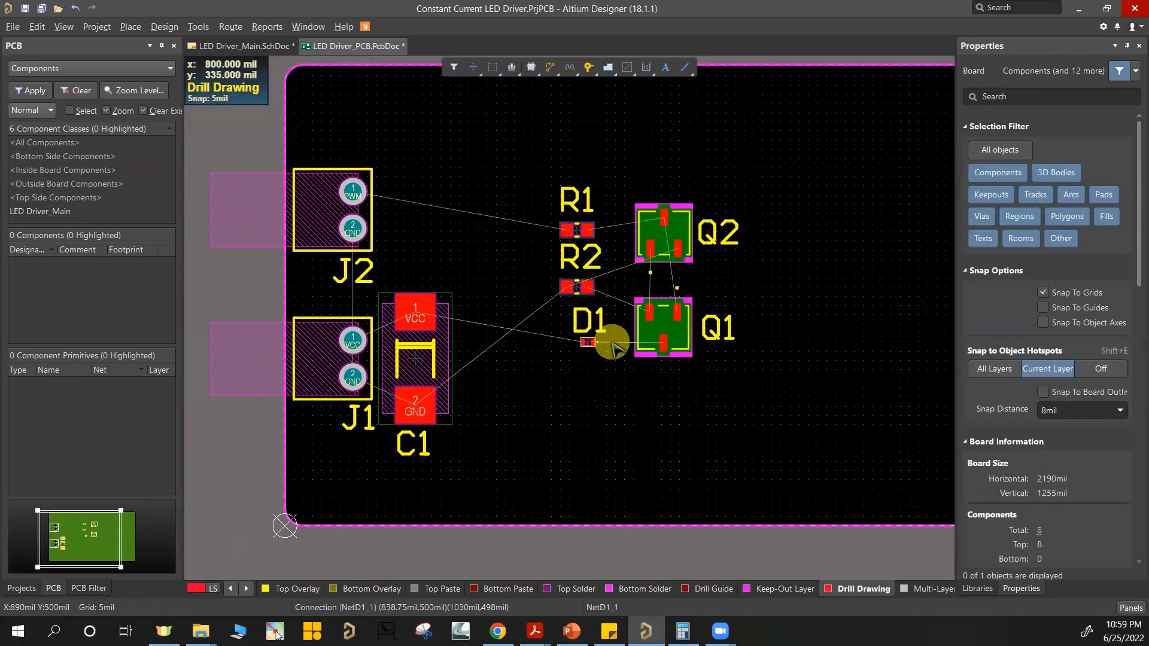
# Step: Rotate Q1 180 degrees and place Q2 directly below it, also turned 180 degrees so their NetQ1_2 pads line up
pyautogui.keyDown('ctrl'); pyautogui.scroll(4, 614, 339); pyautogui.keyUp('ctrl')
pyautogui.keyDown('ctrl'); pyautogui.scroll(-2, 472, 302); pyautogui.keyUp('ctrl')
pyautogui.keyDown('ctrl'); pyautogui.scroll(3, 477, 300); pyautogui.keyUp('ctrl')
pyautogui.keyDown('ctrl'); pyautogui.scroll(-3, 412, 290); pyautogui.keyUp('ctrl')
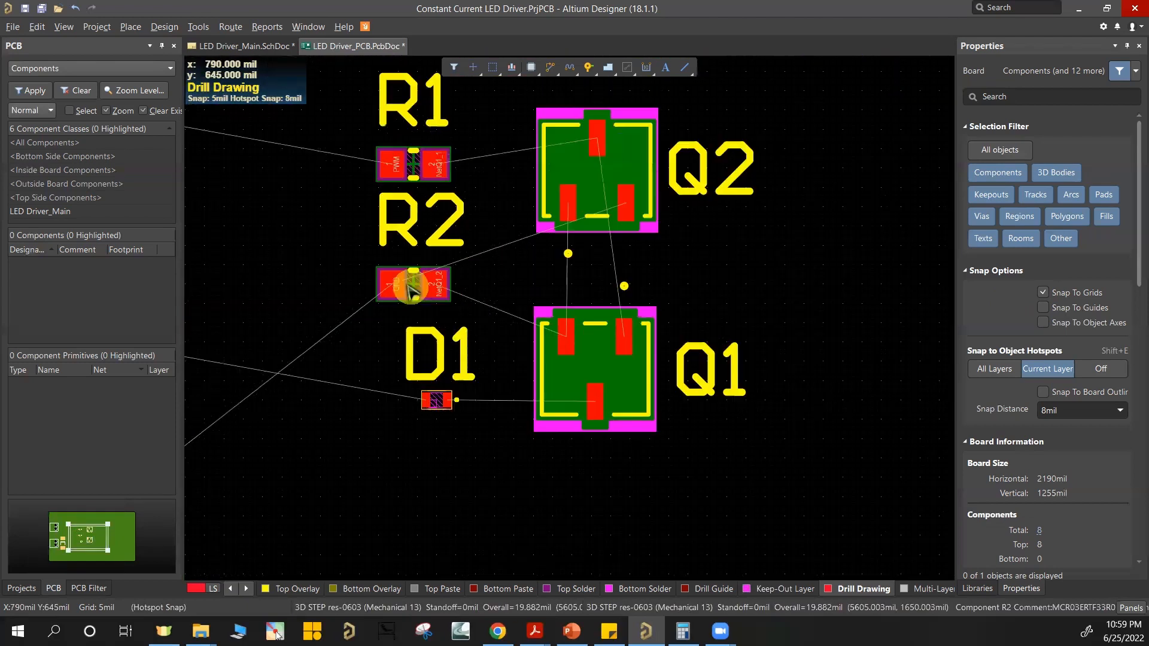
pyautogui.press('space')
pyautogui.press('space')
pyautogui.moveTo(605, 339); pyautogui.dragTo(605, 406)
pyautogui.press('space')
pyautogui.press('space')
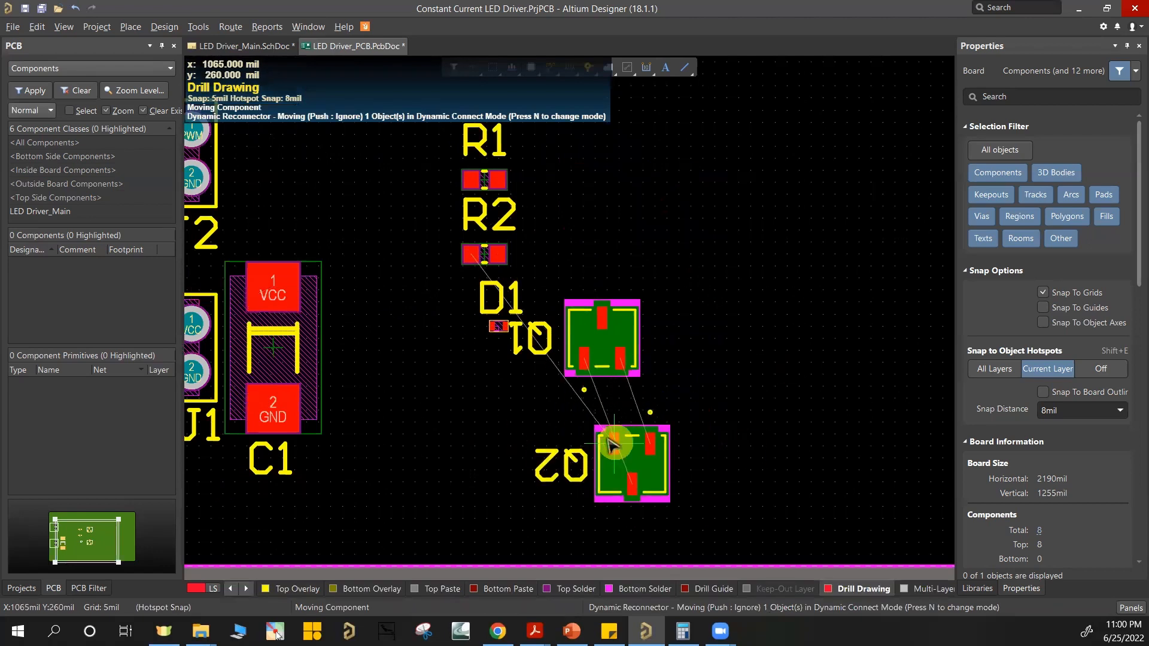
pyautogui.keyDown('ctrl'); pyautogui.scroll(4, 615, 443); pyautogui.keyUp('ctrl')
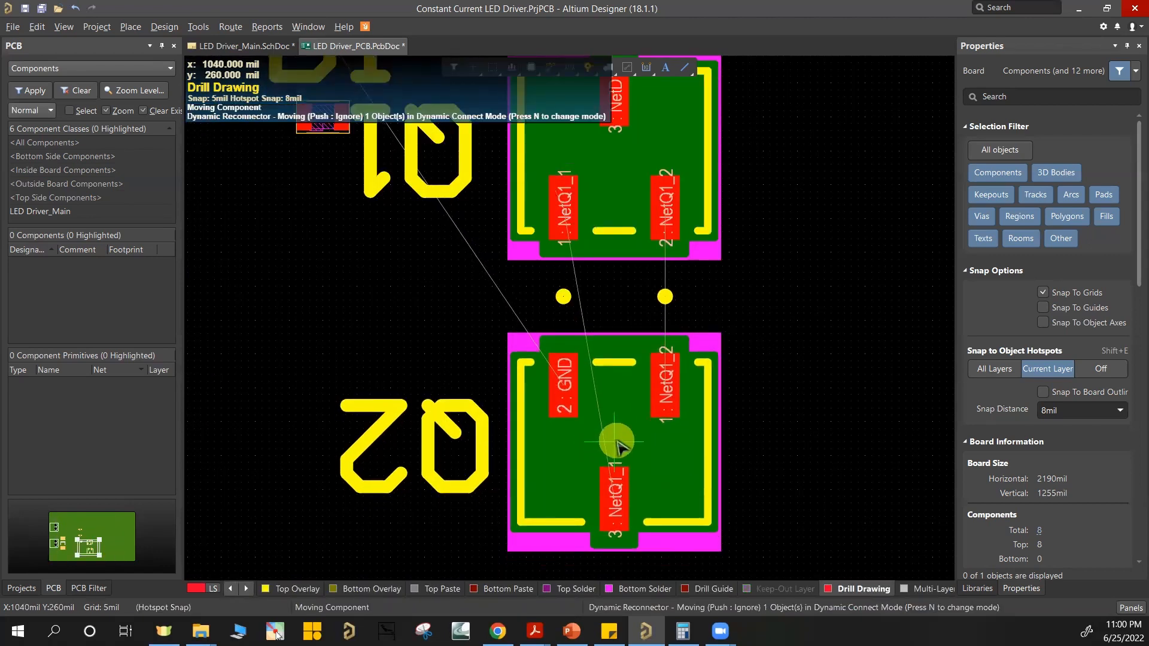
pyautogui.moveTo(616, 442); pyautogui.dragTo(617, 442)
# Step: Move R2 just right of Q1 and Q2 and rotate it vertical with its NetQ1_2 pad up
pyautogui.keyDown('ctrl'); pyautogui.scroll(-5, 634, 191); pyautogui.keyUp('ctrl')
pyautogui.moveTo(479, 156); pyautogui.dragTo(630, 294)
pyautogui.keyDown('ctrl'); pyautogui.scroll(5, 699, 309); pyautogui.keyUp('ctrl')
pyautogui.press('space')
pyautogui.keyDown('ctrl'); pyautogui.scroll(-3, 662, 266); pyautogui.keyUp('ctrl')
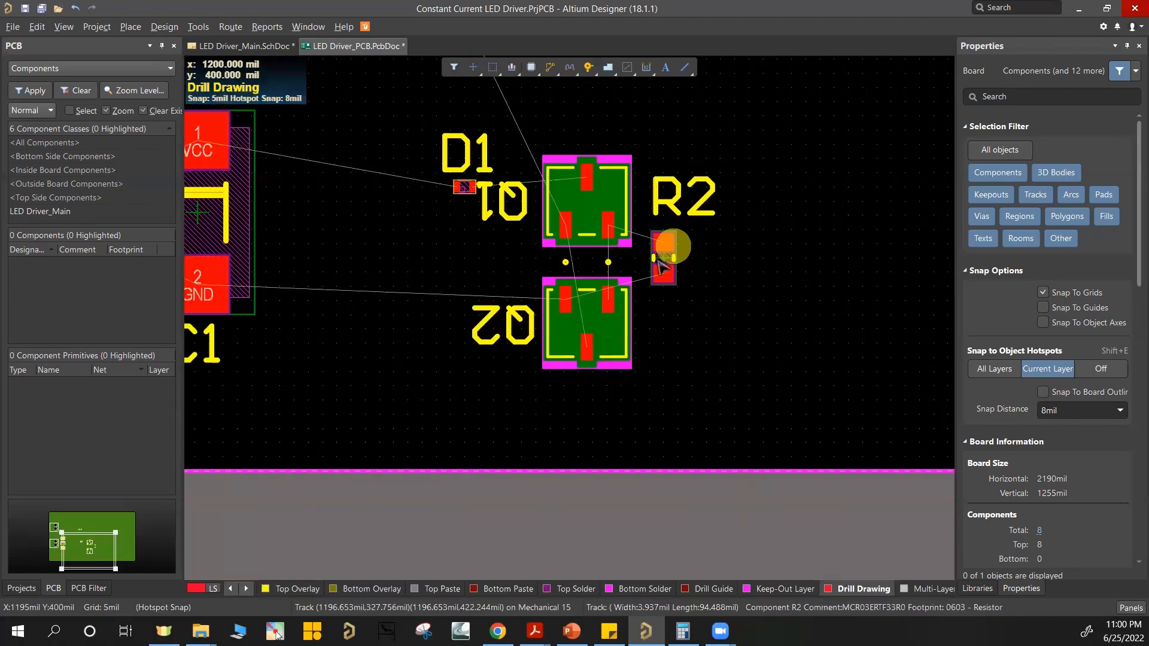
pyautogui.keyDown('ctrl'); pyautogui.scroll(2, 652, 281); pyautogui.keyUp('ctrl')
pyautogui.keyDown('ctrl'); pyautogui.scroll(-2, 400, 249); pyautogui.keyUp('ctrl')
pyautogui.keyDown('ctrl'); pyautogui.scroll(2, 587, 252); pyautogui.keyUp('ctrl')
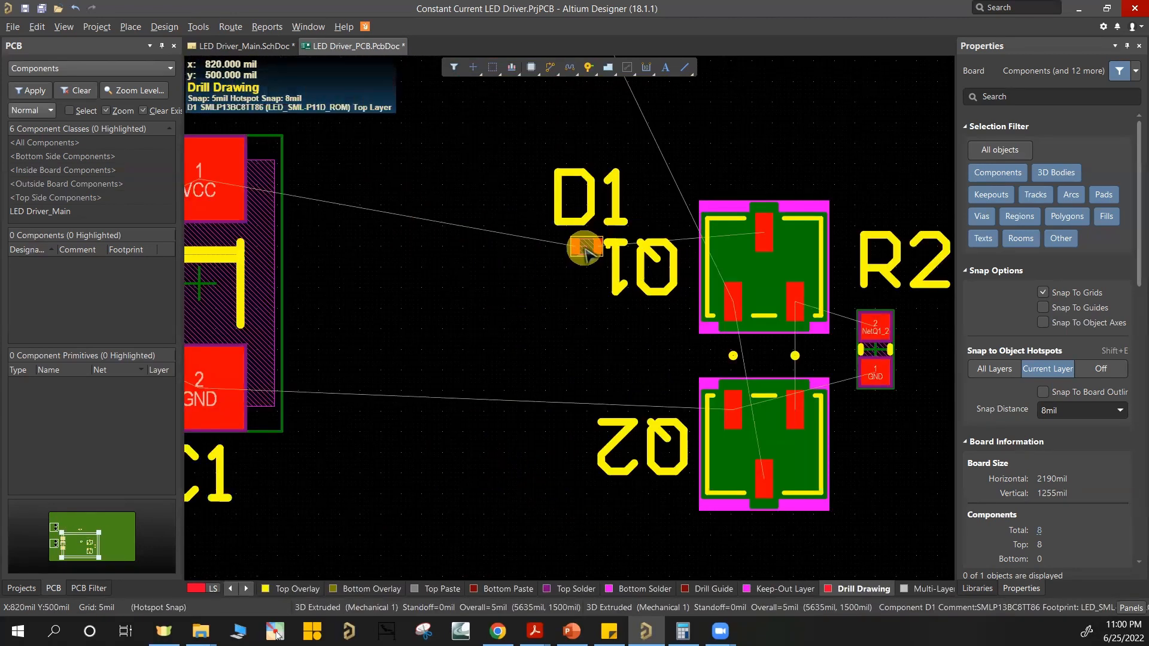
# Step: Shift D1 left, away from Q1, and move R1 down to the left of Q2
pyautogui.moveTo(586, 251); pyautogui.dragTo(482, 258)
pyautogui.keyDown('ctrl'); pyautogui.scroll(-3, 491, 269); pyautogui.keyUp('ctrl')
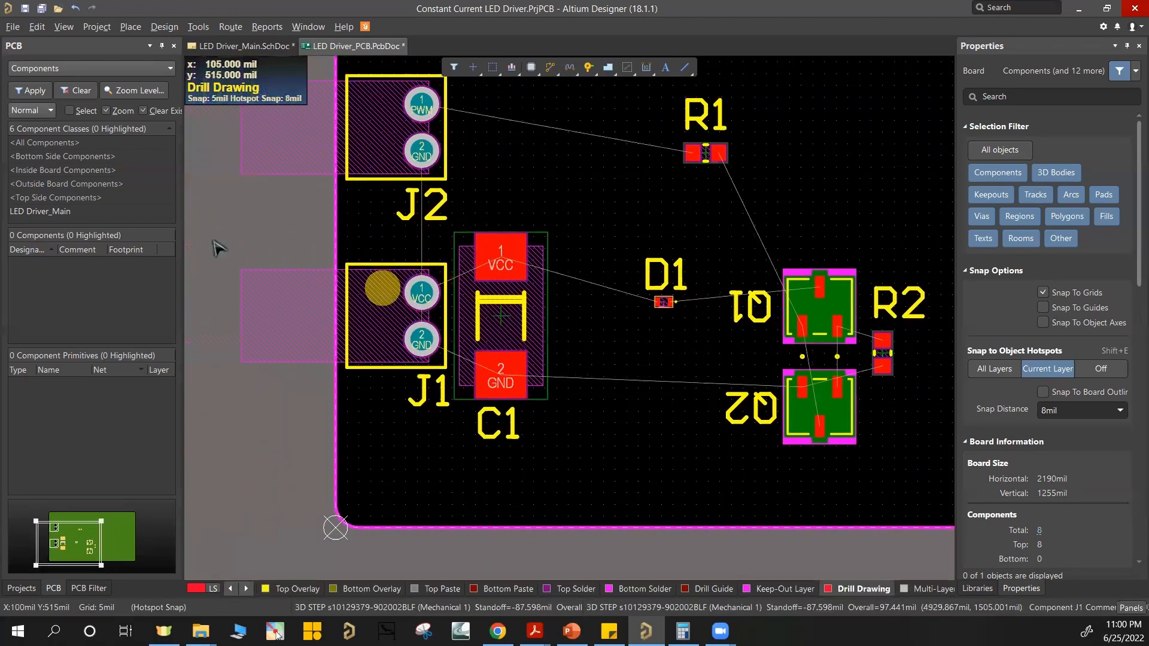
pyautogui.keyDown('ctrl'); pyautogui.scroll(2, 742, 232); pyautogui.keyUp('ctrl')
pyautogui.moveTo(694, 128); pyautogui.dragTo(631, 511)
# Step: Move J1 and C1 together up the board's left edge so that they sit above J2
pyautogui.keyDown('ctrl'); pyautogui.scroll(-2, 566, 246); pyautogui.keyUp('ctrl')
pyautogui.moveTo(208, 239); pyautogui.dragTo(531, 406)
pyautogui.moveTo(463, 320); pyautogui.dragTo(462, 188)
pyautogui.moveTo(408, 393); pyautogui.dragTo(394, 391)
pyautogui.click(450, 353)
# Step: Select J1, J2 and C1 together and nudge the group vertically on the board's left edge
pyautogui.keyDown('ctrl'); pyautogui.scroll(-2, 410, 273); pyautogui.keyUp('ctrl')
pyautogui.moveTo(259, 170); pyautogui.dragTo(556, 429)
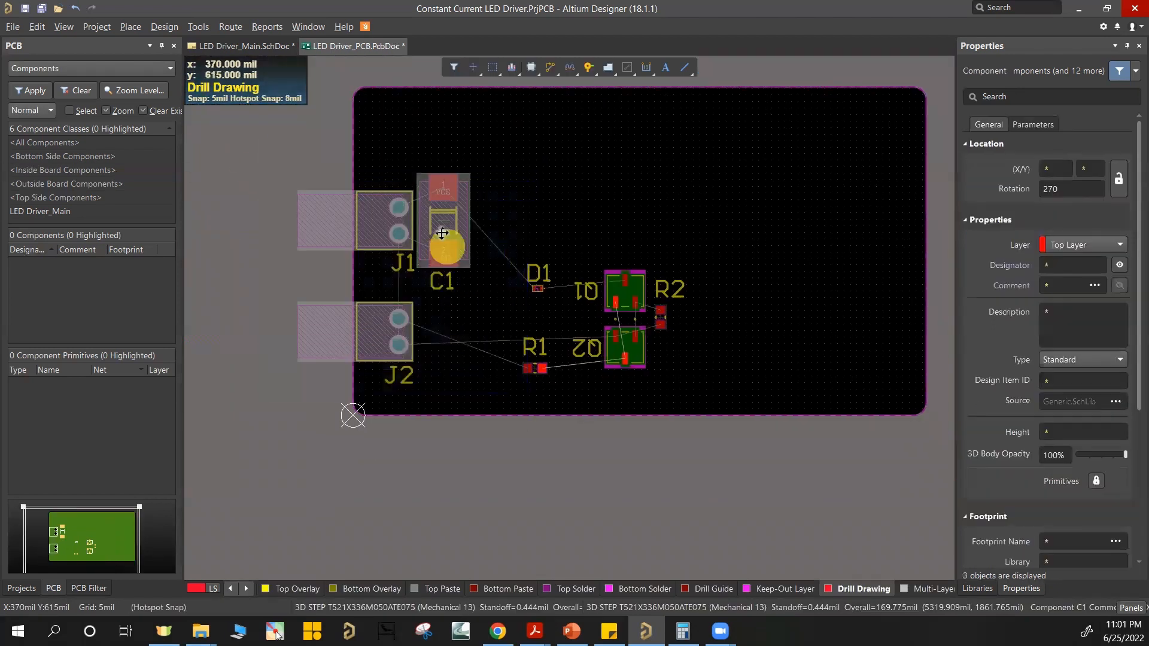
pyautogui.moveTo(439, 221); pyautogui.dragTo(439, 223)
pyautogui.click(802, 271)
# Step: Move D1 up to the level of C1's VCC pad
pyautogui.keyDown('ctrl'); pyautogui.scroll(2, 599, 292); pyautogui.keyUp('ctrl')
pyautogui.keyDown('ctrl'); pyautogui.scroll(1, 439, 267); pyautogui.keyUp('ctrl')
pyautogui.moveTo(438, 267); pyautogui.dragTo(581, 327, button='right')
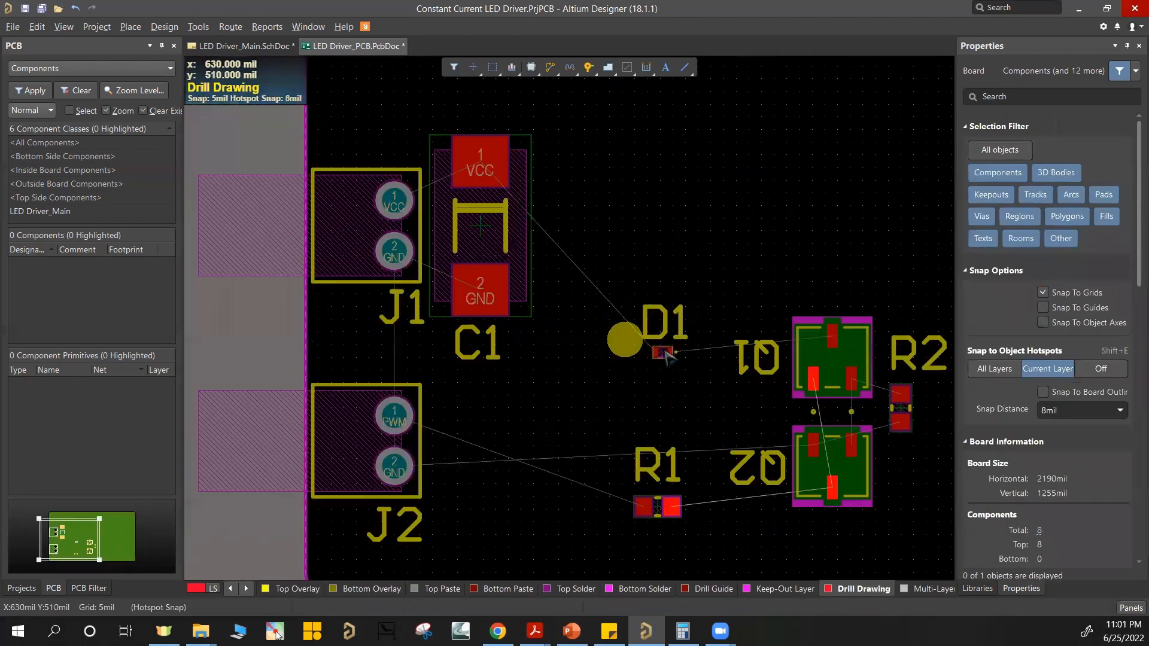
pyautogui.moveTo(591, 250); pyautogui.dragTo(800, 377)
pyautogui.moveTo(662, 352); pyautogui.dragTo(657, 164)
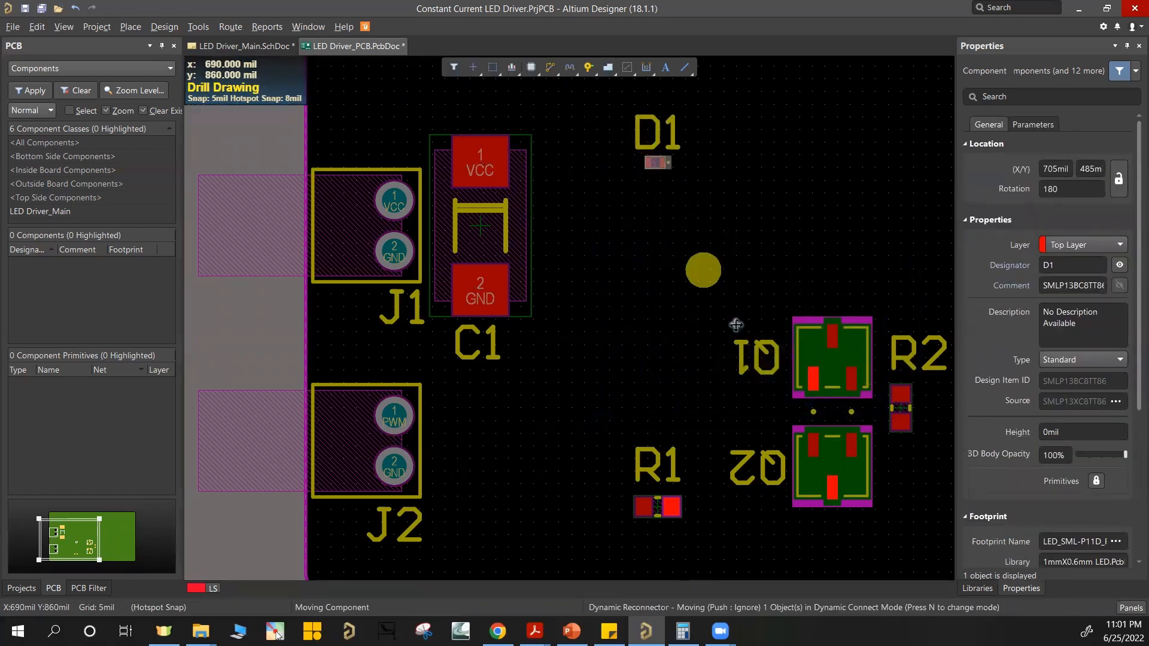
# Step: Select Q1, Q2 and R2 together and move the group up and left between the levels of D1 and R1
pyautogui.moveTo(697, 309); pyautogui.dragTo(633, 275, button='right')
pyautogui.moveTo(649, 258); pyautogui.dragTo(867, 499)
pyautogui.moveTo(734, 422); pyautogui.dragTo(698, 320)
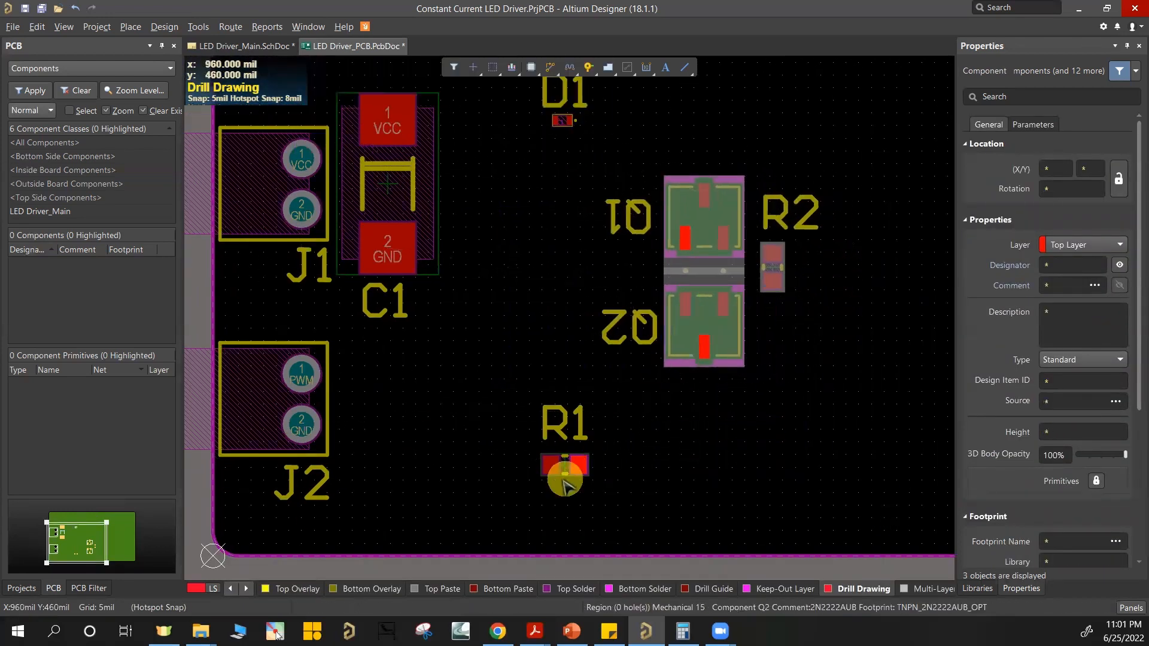
# Step: Align R1 horizontally with J2's PWM pad and D1 with C1's VCC pad, placing D1 directly above R1
pyautogui.keyDown('ctrl'); pyautogui.scroll(2, 567, 477); pyautogui.keyUp('ctrl')
pyautogui.moveTo(567, 471); pyautogui.dragTo(539, 285)
pyautogui.keyDown('ctrl'); pyautogui.scroll(-2, 584, 429); pyautogui.keyUp('ctrl')
pyautogui.moveTo(557, 347); pyautogui.dragTo(557, 354)
pyautogui.moveTo(573, 104); pyautogui.dragTo(566, 133, button='right')
pyautogui.moveTo(567, 133); pyautogui.dragTo(551, 131)
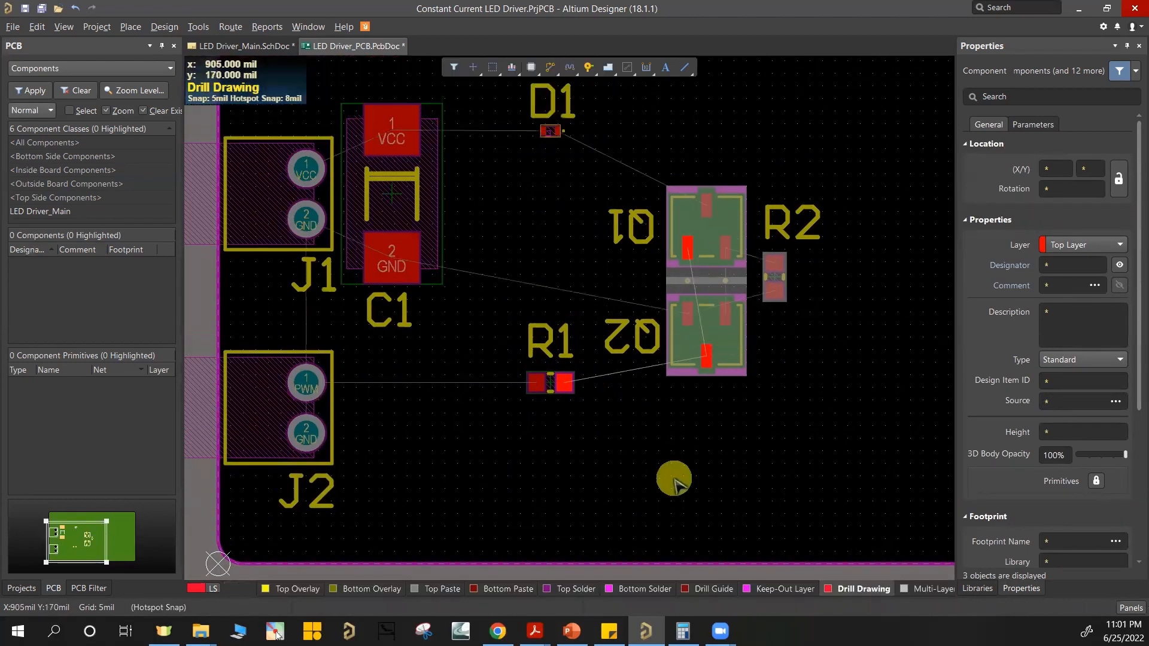
pyautogui.click(674, 479)
# Step: Turn the Q1 and Q2 designators upright, placing Q1 above and Q2 below their parts, and set the R2 designator right of R2
pyautogui.keyDown('ctrl'); pyautogui.scroll(1, 798, 302); pyautogui.keyUp('ctrl')
pyautogui.keyDown('ctrl'); pyautogui.scroll(-1, 405, 304); pyautogui.keyUp('ctrl')
pyautogui.press('space')
pyautogui.press('space')
pyautogui.moveTo(554, 232); pyautogui.dragTo(601, 191)
pyautogui.press('space')
pyautogui.press('space')
pyautogui.moveTo(537, 326); pyautogui.dragTo(596, 404)
pyautogui.moveTo(670, 240); pyautogui.dragTo(697, 293)
# Step: Select the right keepout edge with its two corner arcs and shift it left toward the components
pyautogui.keyDown('ctrl'); pyautogui.scroll(-2, 508, 368); pyautogui.keyUp('ctrl')
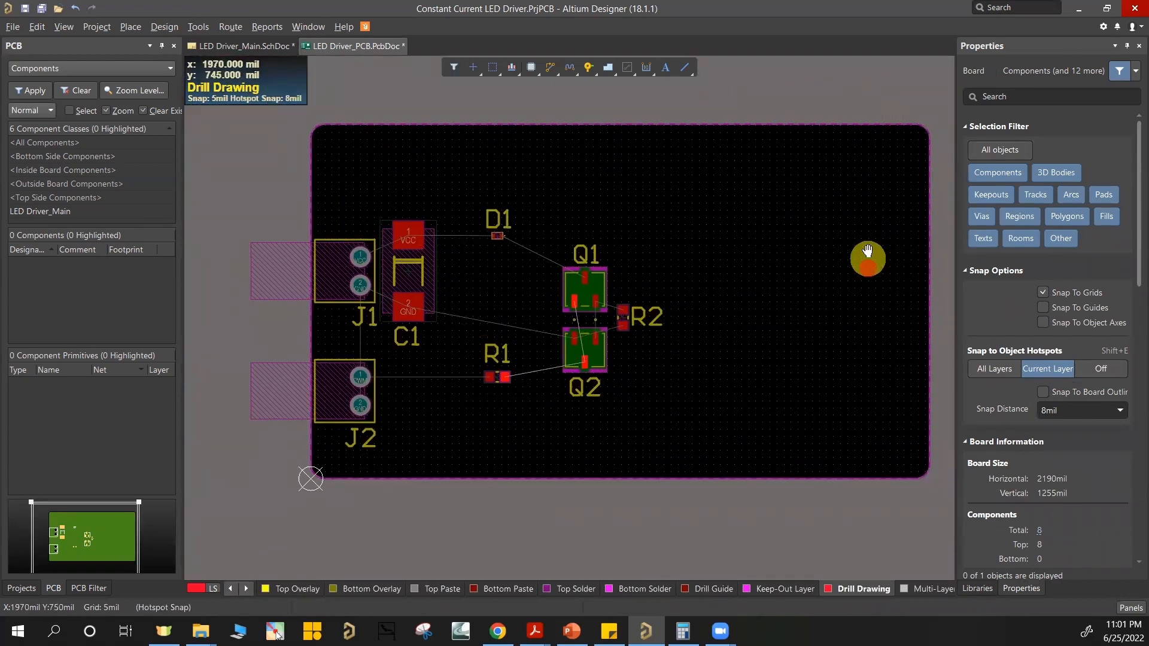
pyautogui.moveTo(868, 251); pyautogui.dragTo(865, 207, button='right')
pyautogui.moveTo(890, 72); pyautogui.dragTo(952, 472)
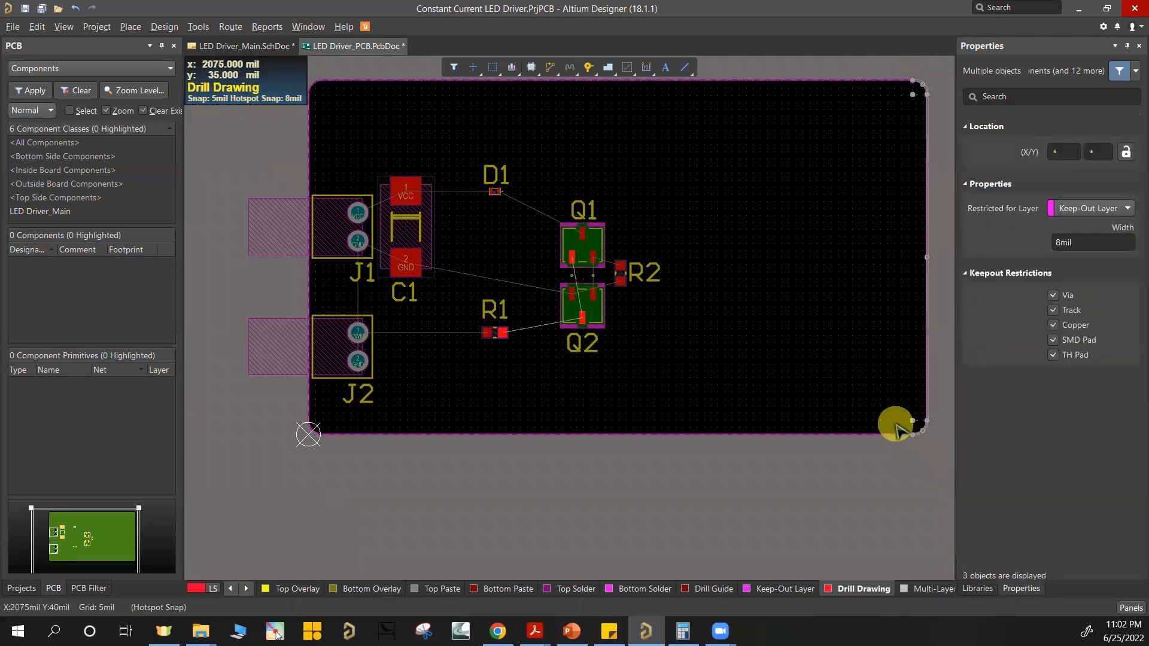
pyautogui.hotkey('ctrl', 'Left')
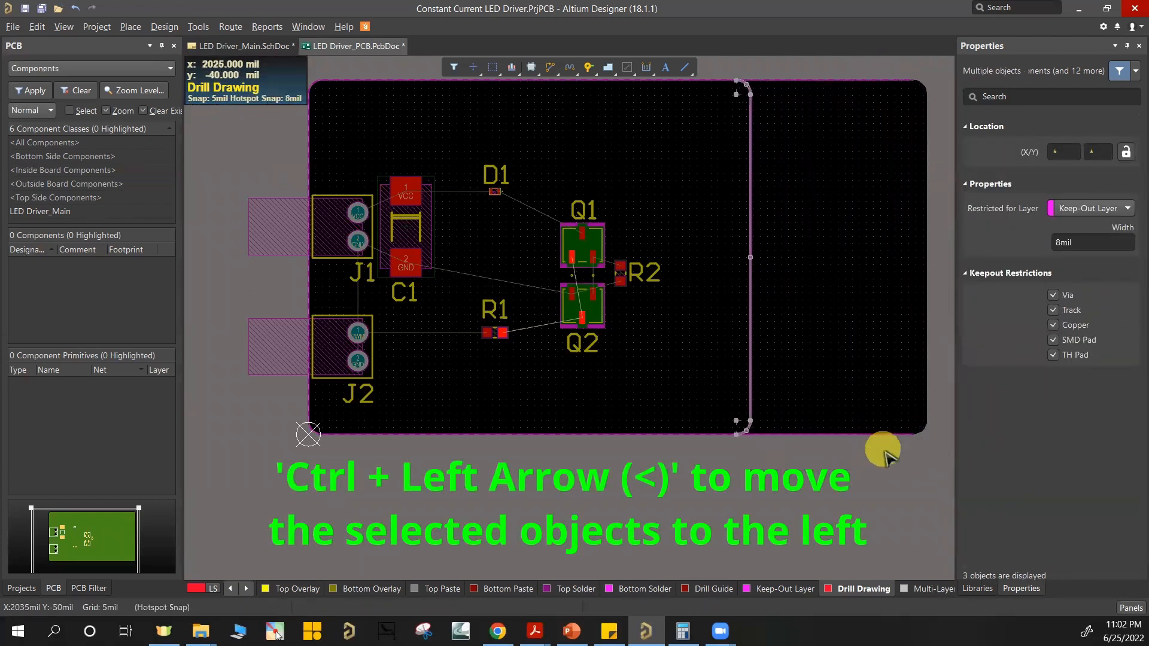
# Step: Shorten the bottom keepout track so it ends at the shifted lower right corner arc
pyautogui.keyDown('ctrl'); pyautogui.scroll(3, 892, 413); pyautogui.keyUp('ctrl')
pyautogui.click(893, 410)
pyautogui.moveTo(905, 411); pyautogui.dragTo(303, 413)
pyautogui.keyDown('ctrl'); pyautogui.scroll(-3, 450, 301); pyautogui.keyUp('ctrl')
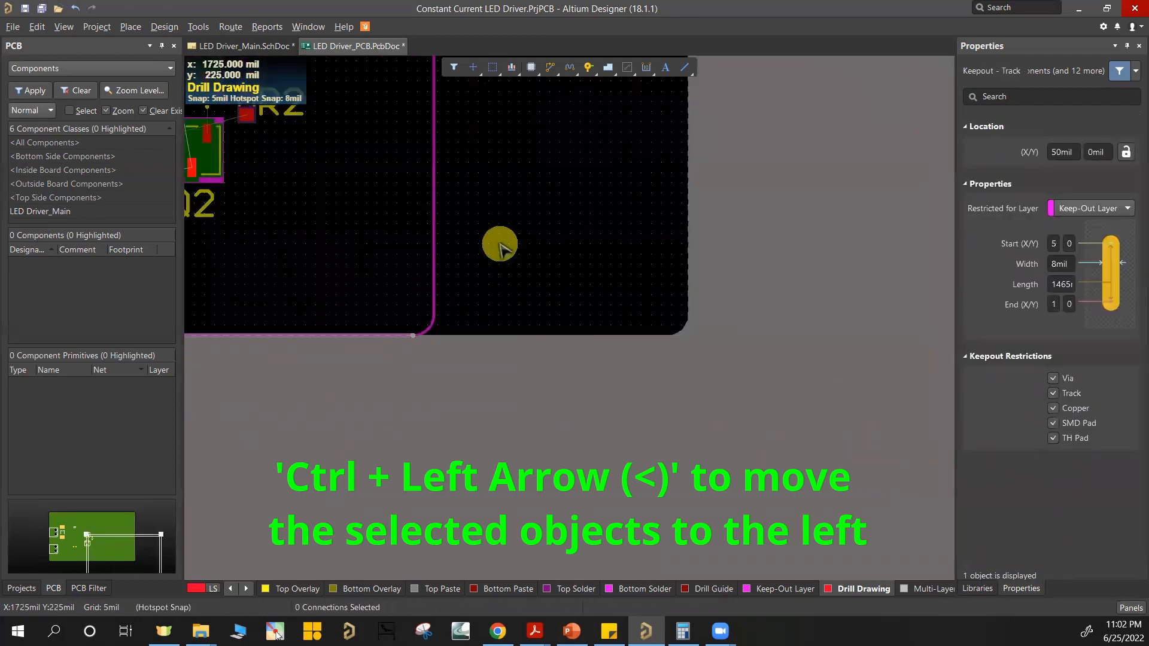
pyautogui.click(500, 246)
# Step: Shorten the top keepout track so it ends at the shifted upper right corner arc
pyautogui.moveTo(500, 246); pyautogui.dragTo(641, 550, button='right')
pyautogui.keyDown('ctrl'); pyautogui.scroll(2, 769, 132); pyautogui.keyUp('ctrl')
pyautogui.click(769, 129)
pyautogui.moveTo(842, 128); pyautogui.dragTo(390, 127)
pyautogui.click(383, 299)
# Step: Display only the Keep-Out Layer in single-layer mode and select the complete keepout outline
pyautogui.keyDown('ctrl'); pyautogui.scroll(-2, 382, 310); pyautogui.keyUp('ctrl')
pyautogui.moveTo(383, 311); pyautogui.dragTo(611, 285, button='right')
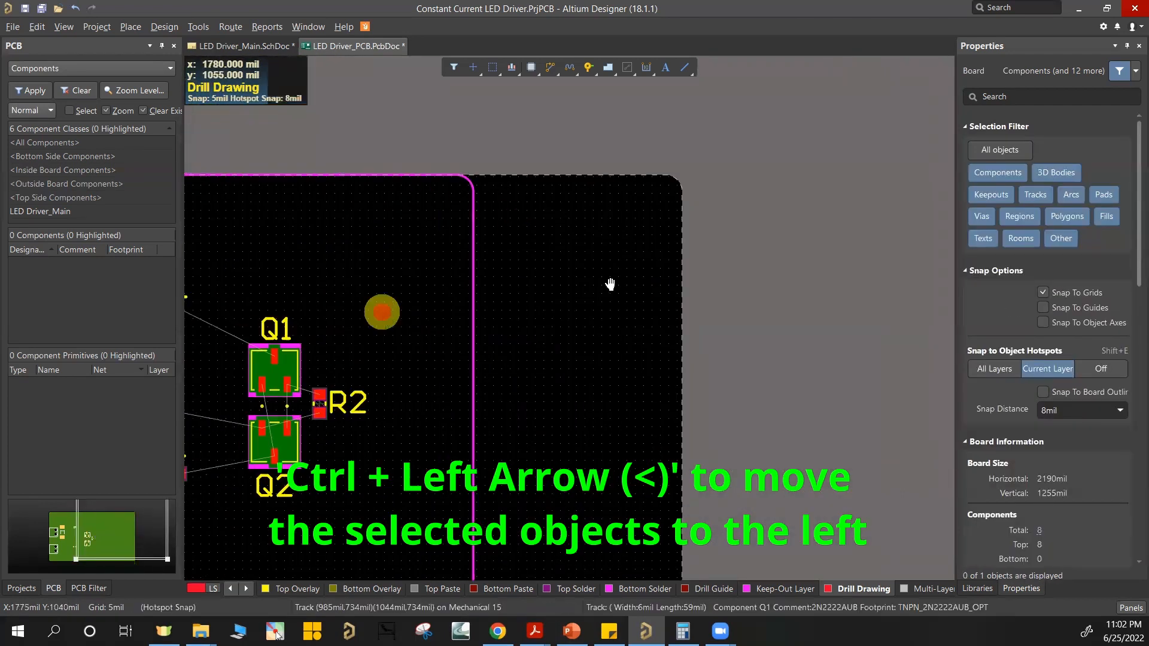
pyautogui.keyDown('ctrl'); pyautogui.scroll(-2, 688, 260); pyautogui.keyUp('ctrl')
pyautogui.moveTo(280, 165); pyautogui.dragTo(702, 450)
pyautogui.click(629, 468)
pyautogui.click(757, 588)
pyautogui.hotkey('shift', 's')
pyautogui.moveTo(360, 174); pyautogui.dragTo(656, 411)
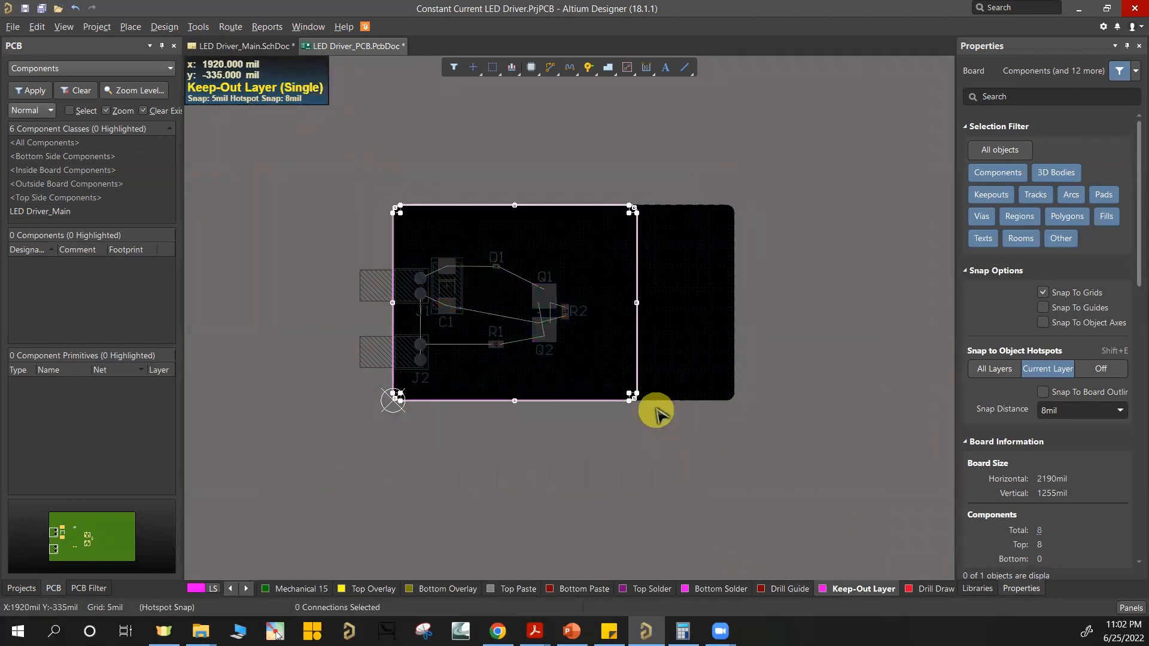
# Step: Redefine the board shape from the selected keepout outline and return to the display of all layers
pyautogui.press('d')
pyautogui.press('s')
pyautogui.press('d')
pyautogui.click(685, 359)
pyautogui.keyDown('ctrl'); pyautogui.scroll(3, 530, 314); pyautogui.keyUp('ctrl')
pyautogui.keyDown('ctrl'); pyautogui.scroll(2, 530, 314); pyautogui.keyUp('ctrl')
pyautogui.hotkey('shift', 's')
pyautogui.moveTo(482, 318); pyautogui.dragTo(556, 380, button='right')
pyautogui.moveTo(440, 302); pyautogui.dragTo(515, 341, button='right')
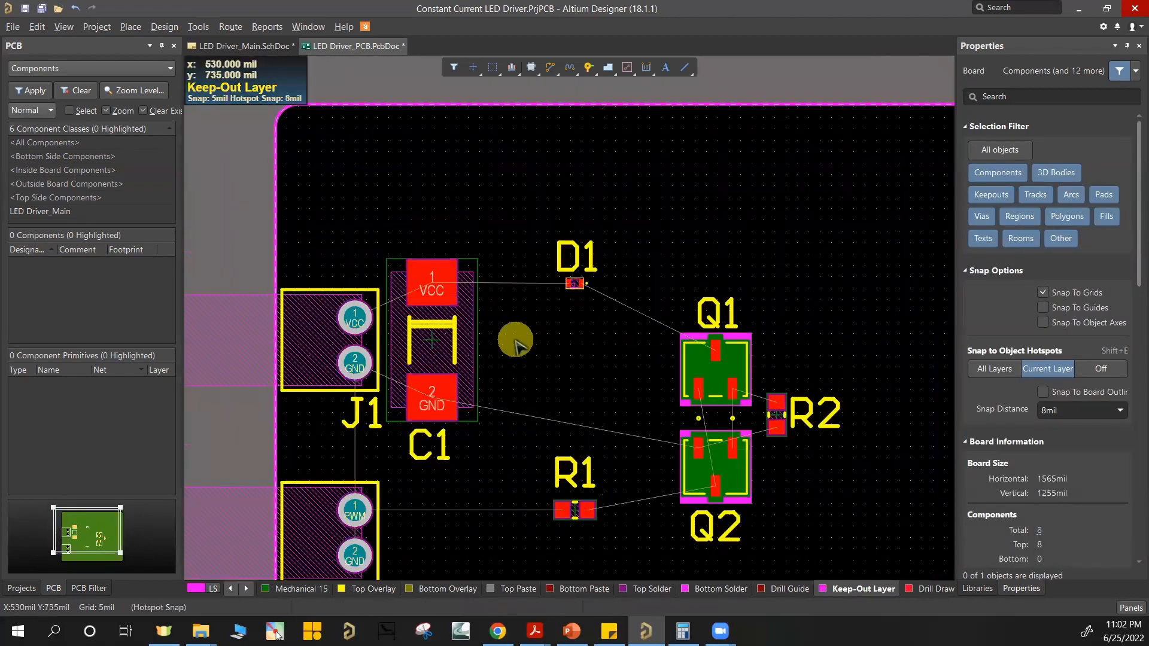
pyautogui.keyDown('ctrl'); pyautogui.scroll(-2, 515, 339); pyautogui.keyUp('ctrl')
pyautogui.moveTo(471, 449); pyautogui.dragTo(507, 420, button='right')
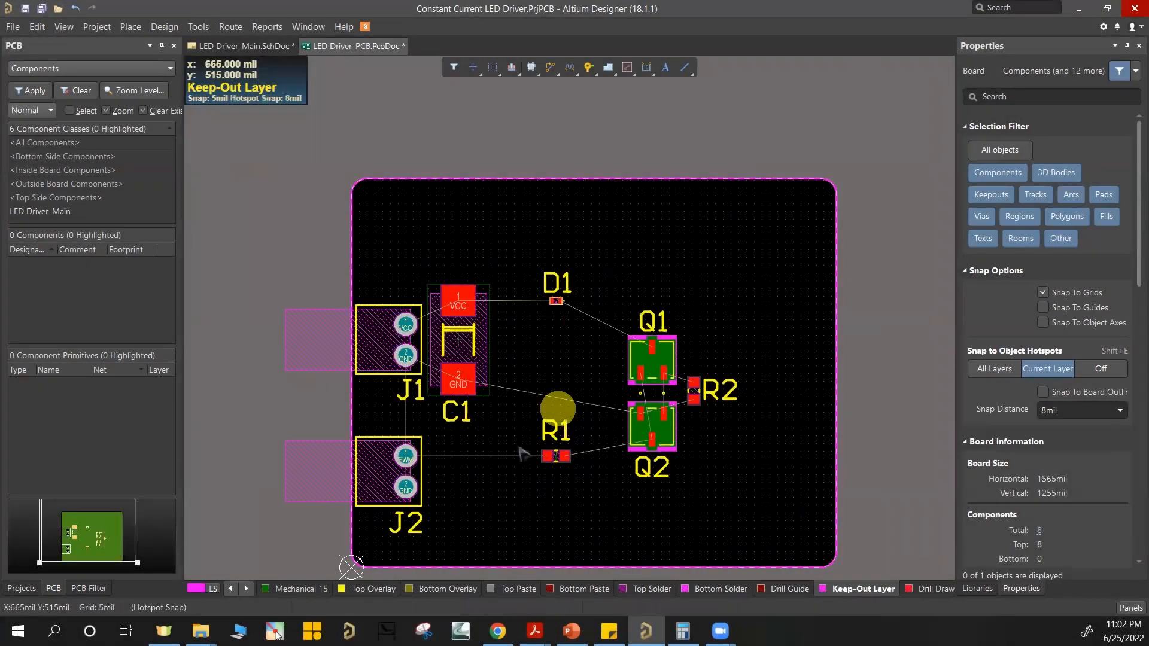
pyautogui.moveTo(482, 460); pyautogui.dragTo(515, 435, button='right')
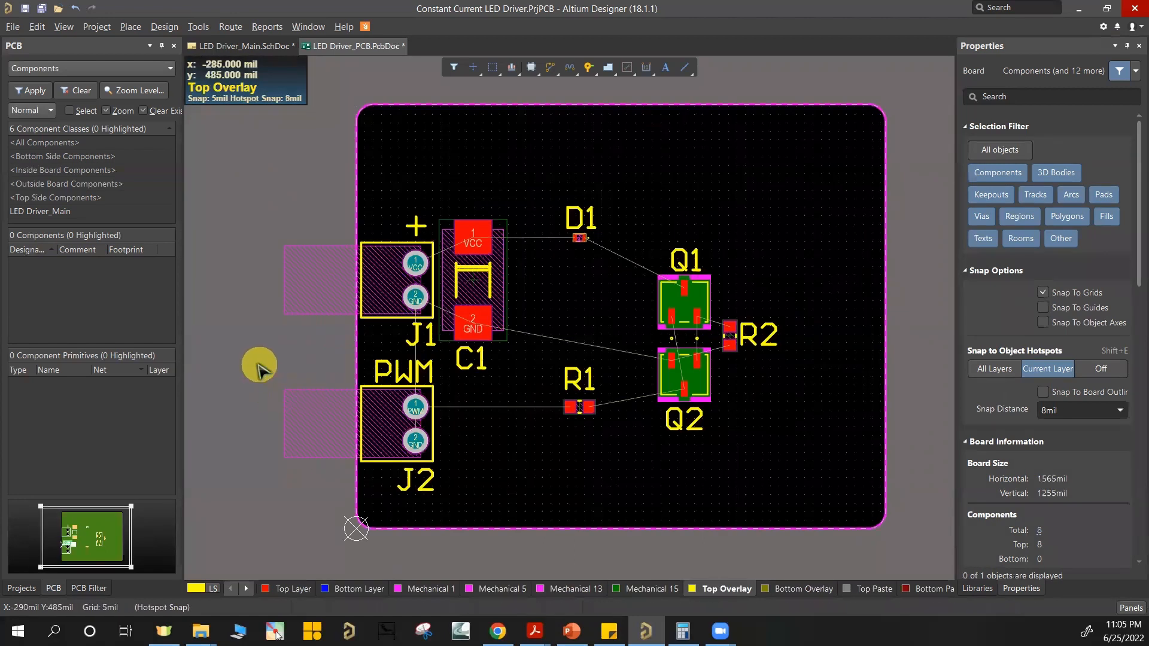
# Step: Move J2 and R1 together slightly down the board, and lower the PWM label to sit just above J2
pyautogui.click(248, 354)
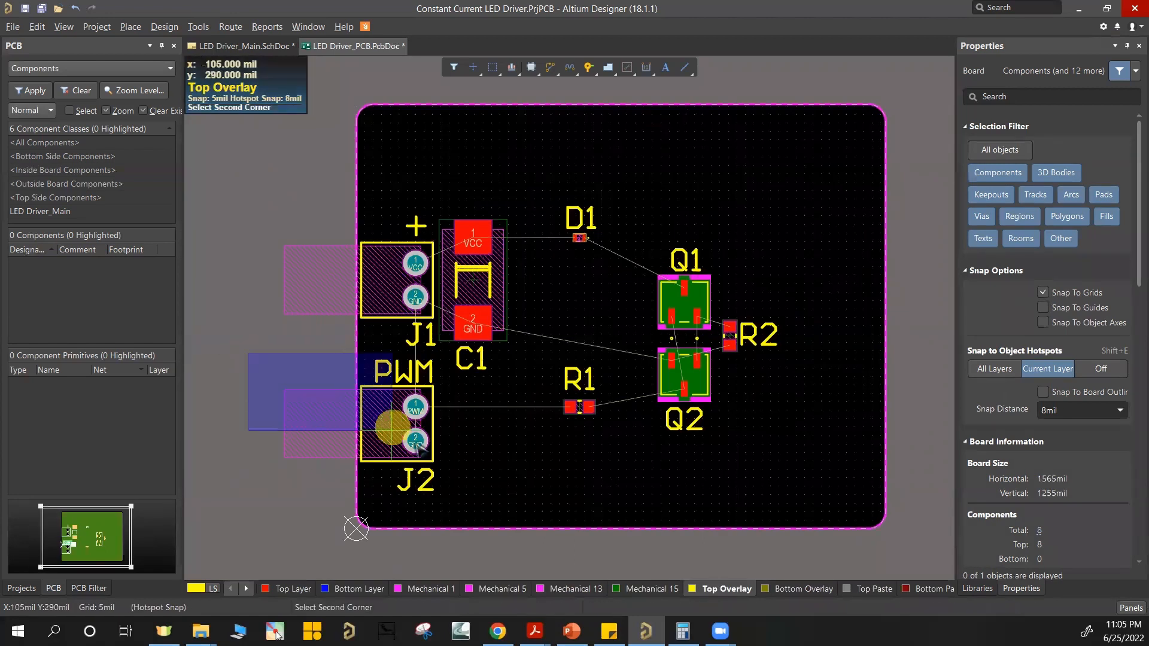
pyautogui.moveTo(461, 495); pyautogui.dragTo(458, 496)
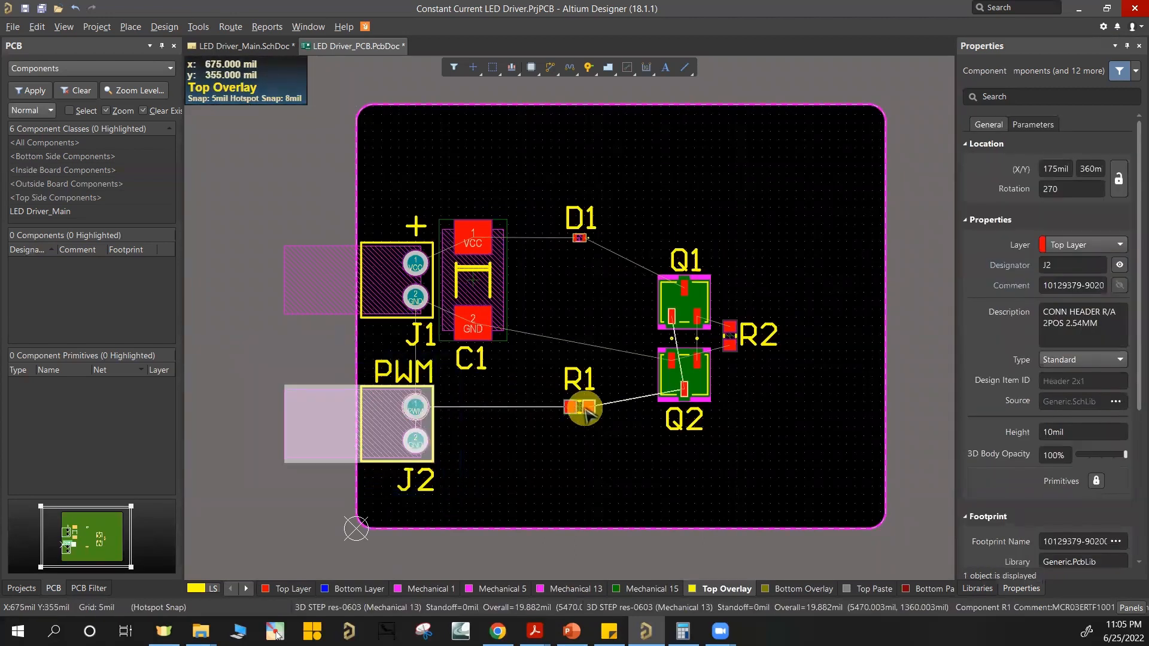
pyautogui.hotkey('ctrl', 'Down')
pyautogui.hotkey('ctrl', 'Down')
pyautogui.hotkey('ctrl', 'Down')
pyautogui.hotkey('ctrl', 'Down')
pyautogui.hotkey('ctrl', 'Down')
pyautogui.hotkey('ctrl', 'Down')
pyautogui.hotkey('ctrl', 'Down')
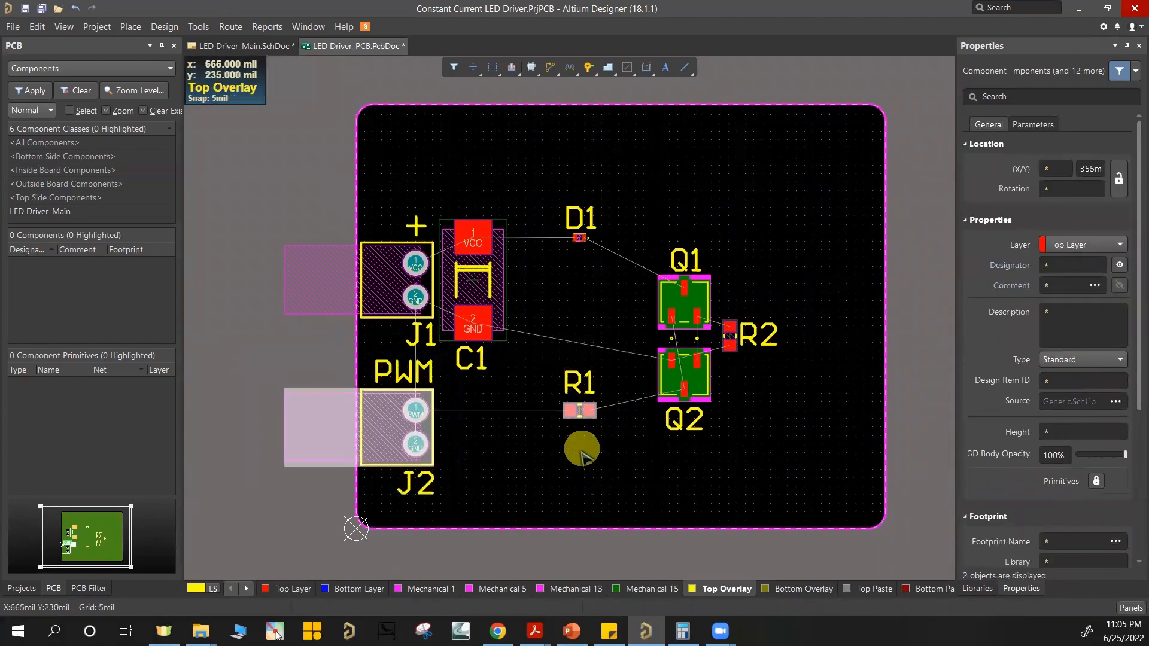
pyautogui.click(404, 374)
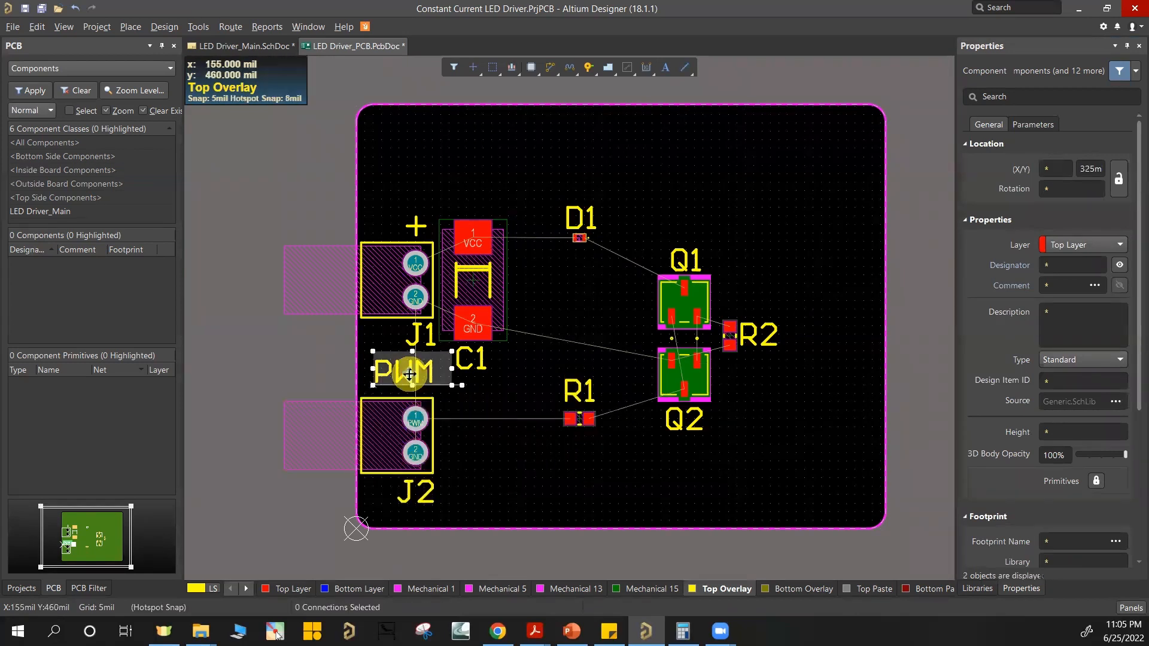
pyautogui.moveTo(375, 402); pyautogui.dragTo(375, 403)
# Step: Select the top keepout edge with its two corner arcs and shift it down toward the components
pyautogui.click(312, 352)
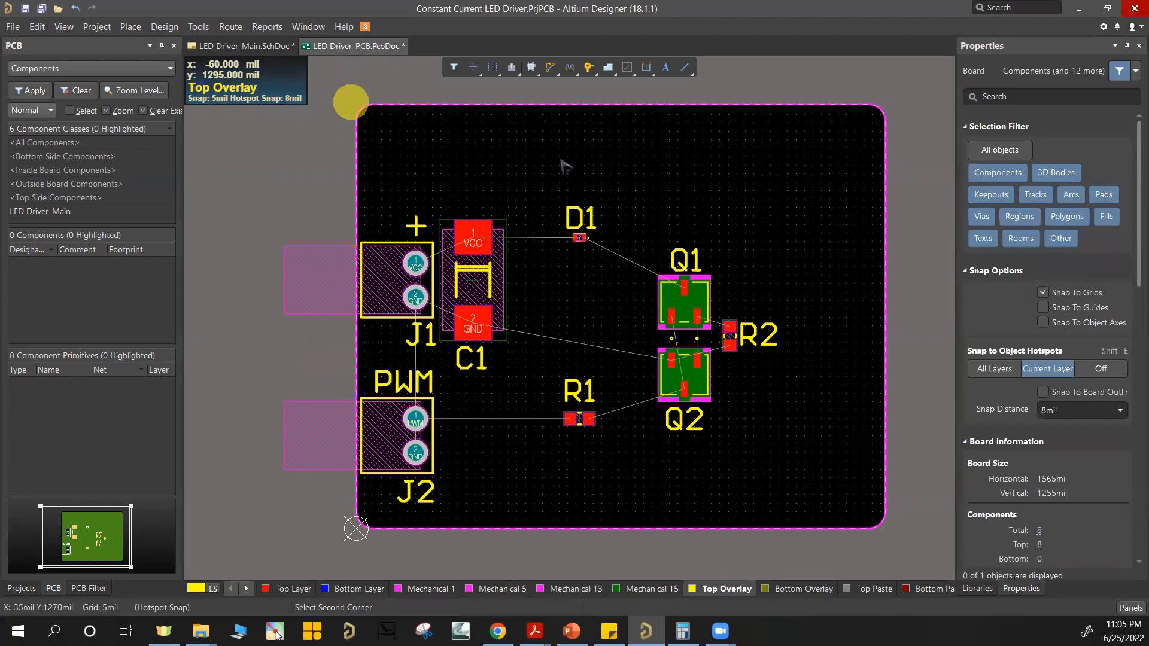
pyautogui.click(928, 174)
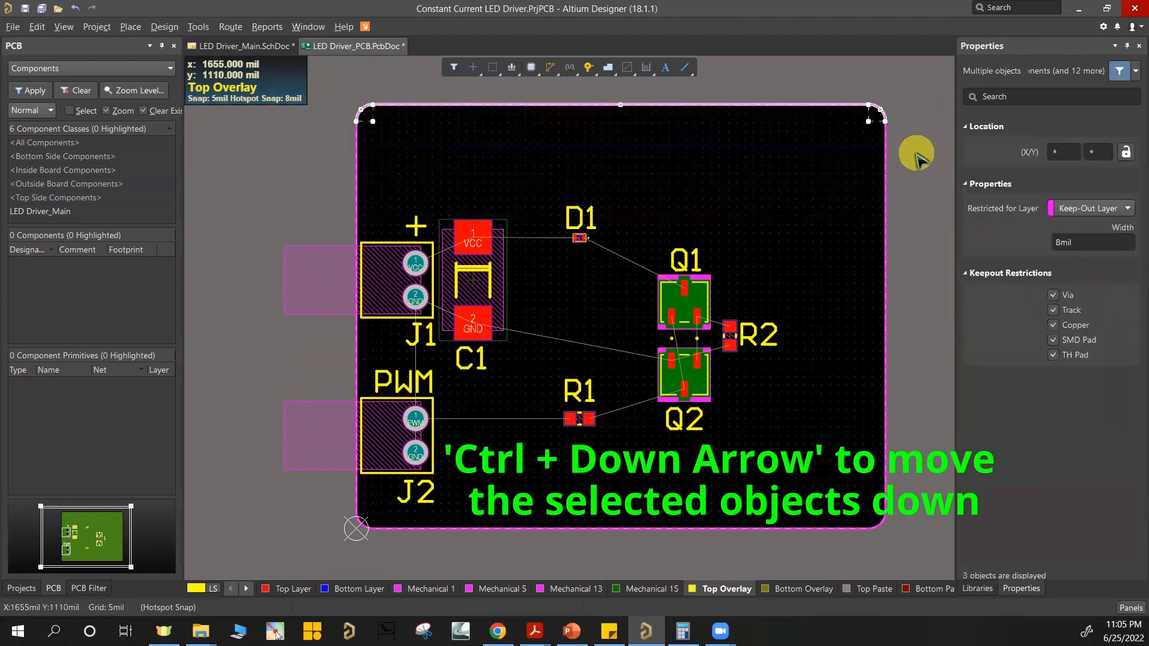
pyautogui.hotkey('ctrl', 'Down')
pyautogui.hotkey('ctrl', 'Down')
pyautogui.hotkey('ctrl', 'Down')
pyautogui.hotkey('ctrl', 'Down')
pyautogui.hotkey('ctrl', 'Down')
pyautogui.hotkey('ctrl', 'Down')
pyautogui.hotkey('ctrl', 'Down')
pyautogui.hotkey('ctrl', 'Down')
pyautogui.hotkey('ctrl', 'Down')
pyautogui.hotkey('ctrl', 'Down')
pyautogui.hotkey('ctrl', 'Down')
pyautogui.hotkey('ctrl', 'Down')
pyautogui.hotkey('ctrl', 'Down')
pyautogui.hotkey('ctrl', 'Down')
pyautogui.hotkey('ctrl', 'Down')
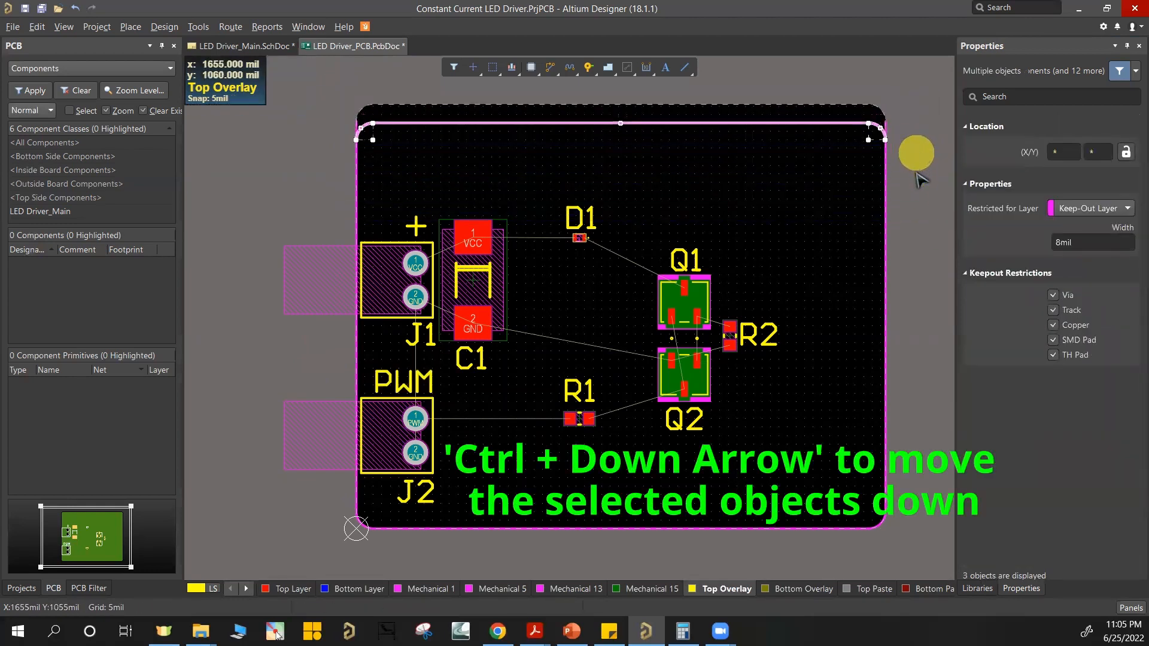
pyautogui.hotkey('ctrl', 'Down')
pyautogui.hotkey('ctrl', 'Down')
pyautogui.hotkey('ctrl', 'Down')
pyautogui.hotkey('ctrl', 'Down')
pyautogui.hotkey('ctrl', 'Down')
pyautogui.hotkey('ctrl', 'Down')
pyautogui.hotkey('ctrl', 'Down')
pyautogui.hotkey('ctrl', 'Down')
pyautogui.hotkey('ctrl', 'Down')
pyautogui.hotkey('ctrl', 'Down')
pyautogui.hotkey('ctrl', 'Down')
pyautogui.hotkey('ctrl', 'Down')
pyautogui.hotkey('ctrl', 'Down')
pyautogui.hotkey('ctrl', 'Down')
pyautogui.hotkey('ctrl', 'Down')
pyautogui.hotkey('ctrl', 'Down')
pyautogui.hotkey('ctrl', 'Down')
pyautogui.hotkey('ctrl', 'Down')
pyautogui.hotkey('ctrl', 'Down')
pyautogui.hotkey('ctrl', 'Down')
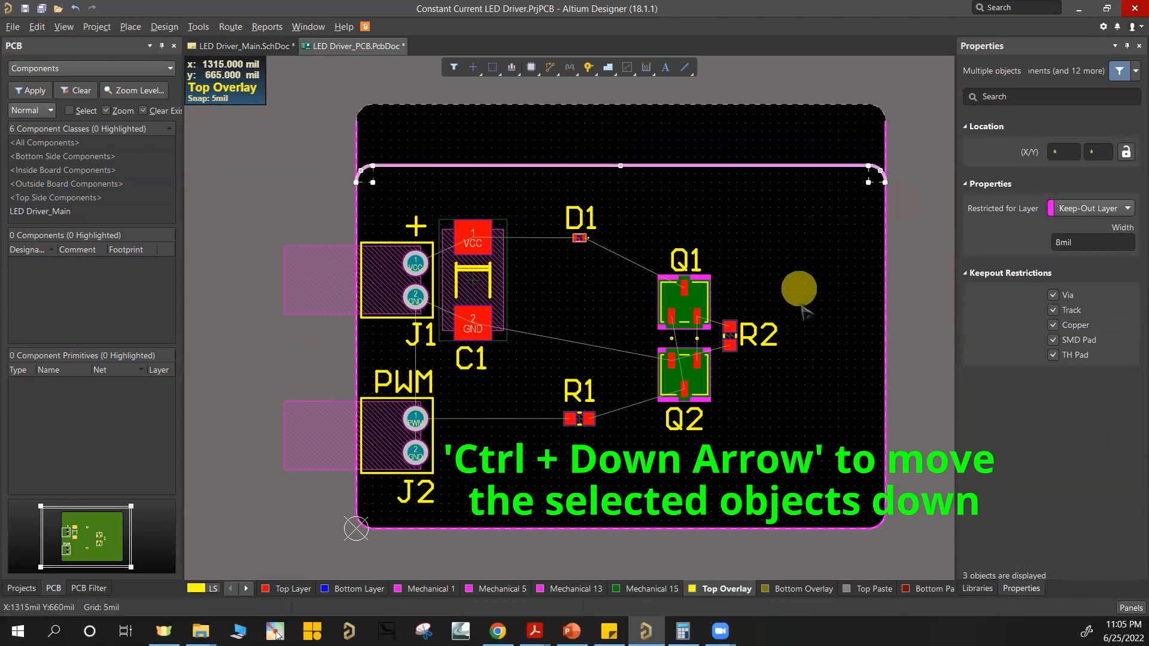
pyautogui.hotkey('ctrl', 'Down')
pyautogui.hotkey('ctrl', 'Down')
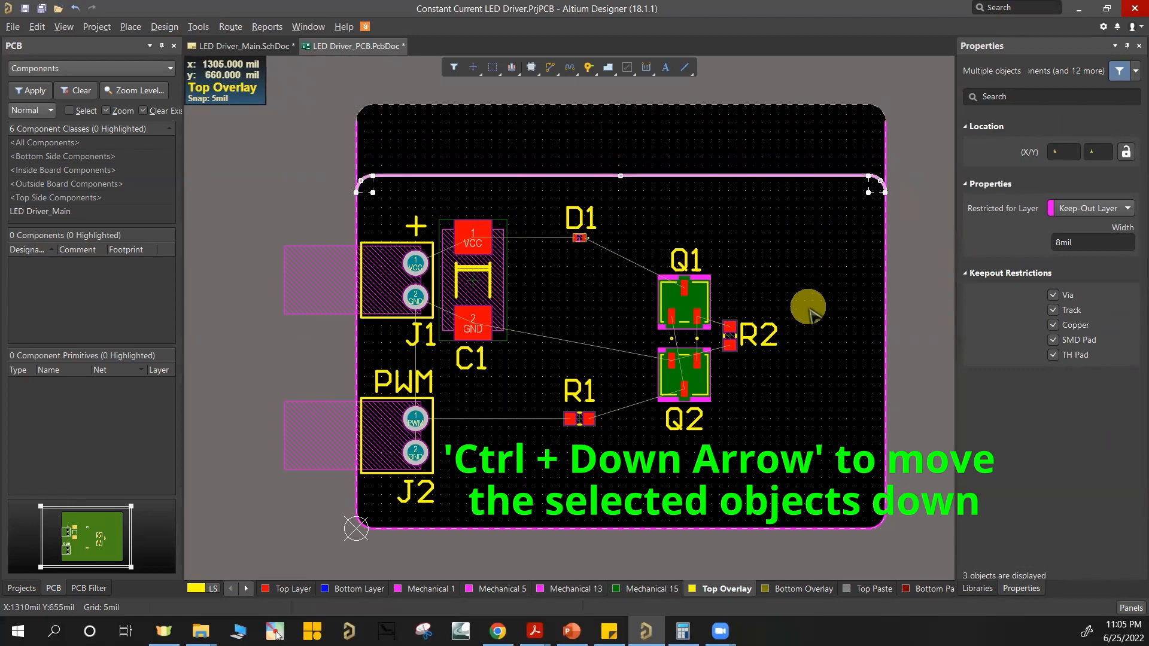
# Step: Shorten the left keepout track to a length of 940 mil so it ends at the lowered upper left corner arc
pyautogui.click(357, 136)
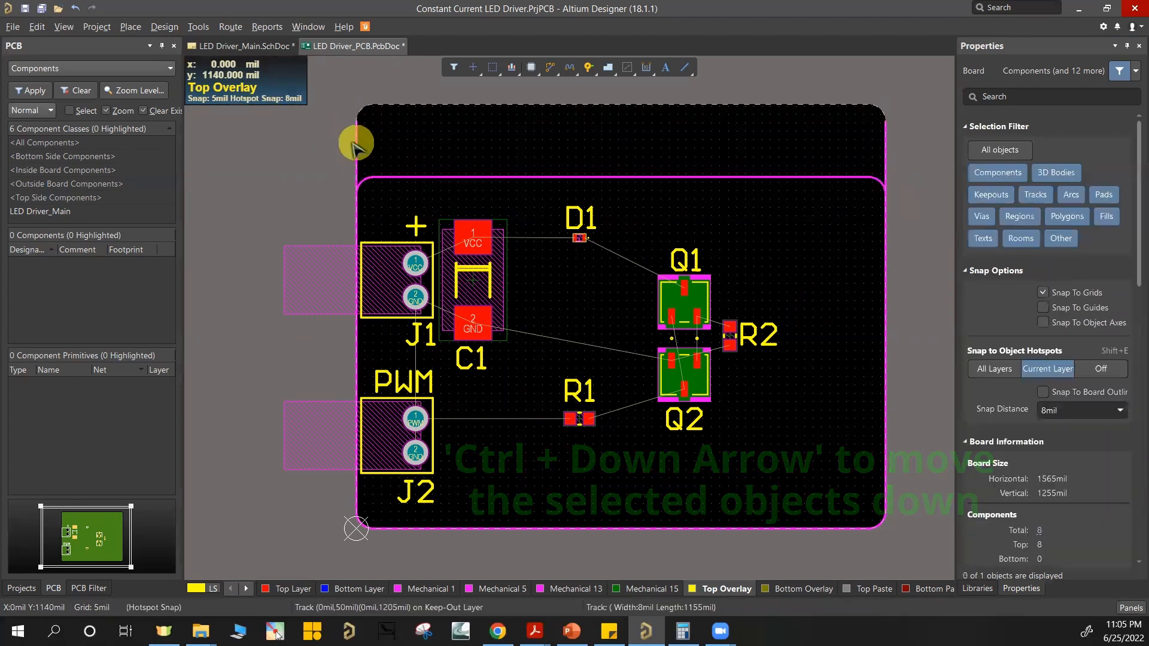
pyautogui.keyDown('ctrl'); pyautogui.scroll(5, 353, 136); pyautogui.keyUp('ctrl')
pyautogui.click(367, 67)
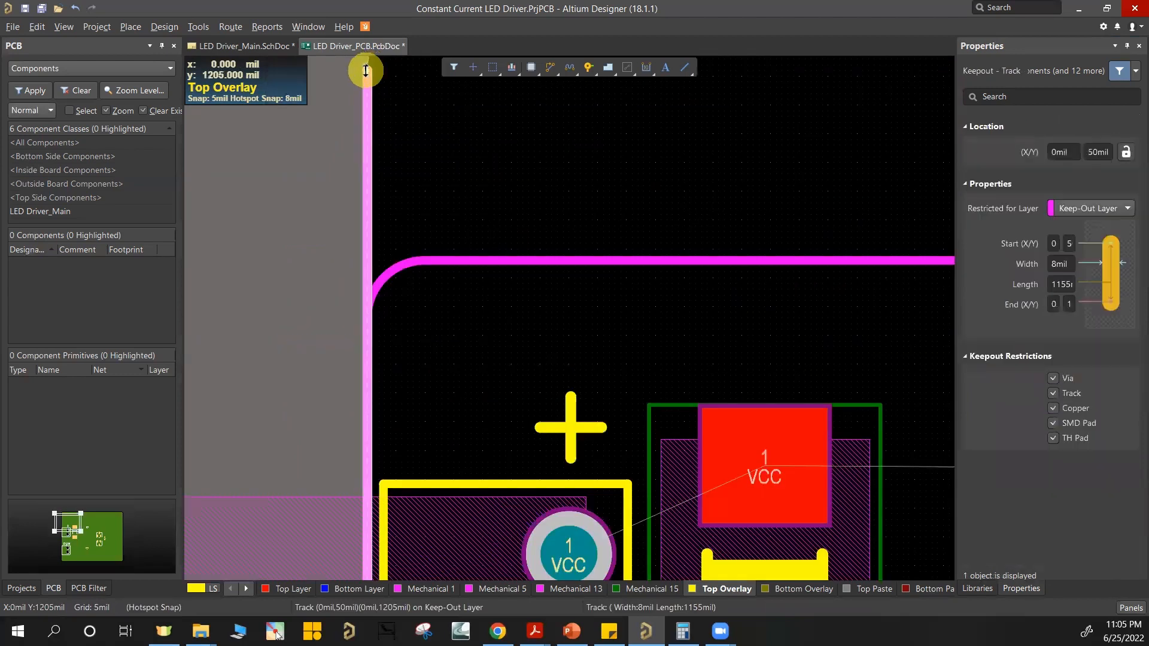
pyautogui.moveTo(365, 70); pyautogui.dragTo(368, 326)
pyautogui.keyDown('ctrl'); pyautogui.scroll(-3, 488, 326); pyautogui.keyUp('ctrl')
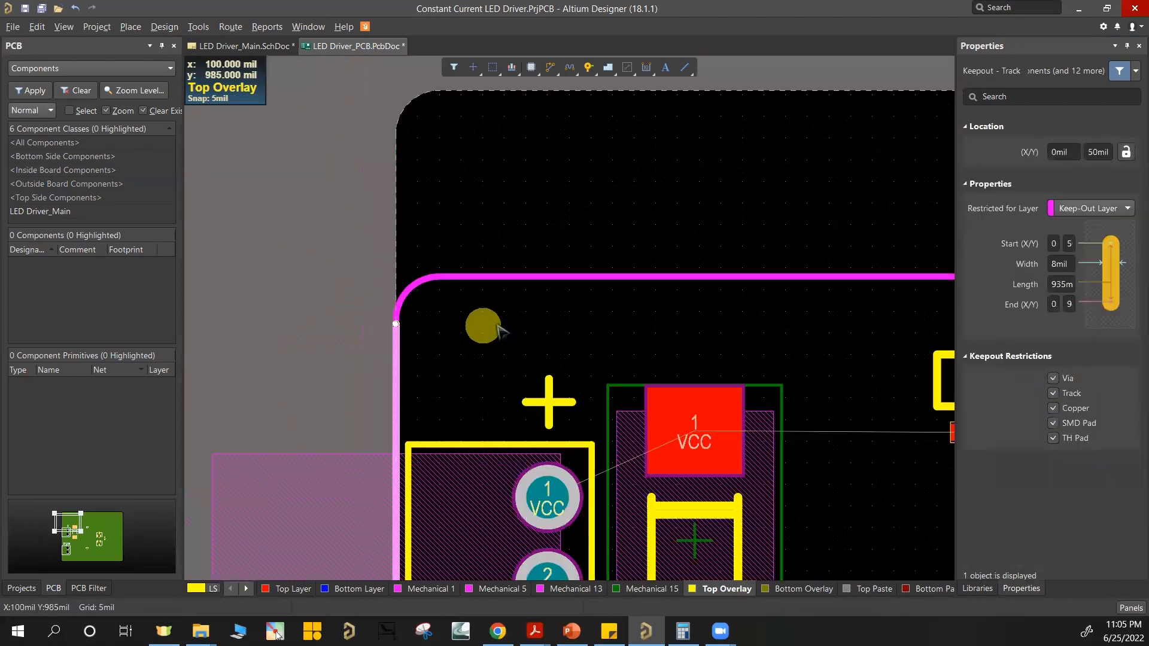
pyautogui.keyDown('ctrl'); pyautogui.scroll(5, 431, 328); pyautogui.keyUp('ctrl')
pyautogui.keyDown('ctrl'); pyautogui.scroll(4, 424, 289); pyautogui.keyUp('ctrl')
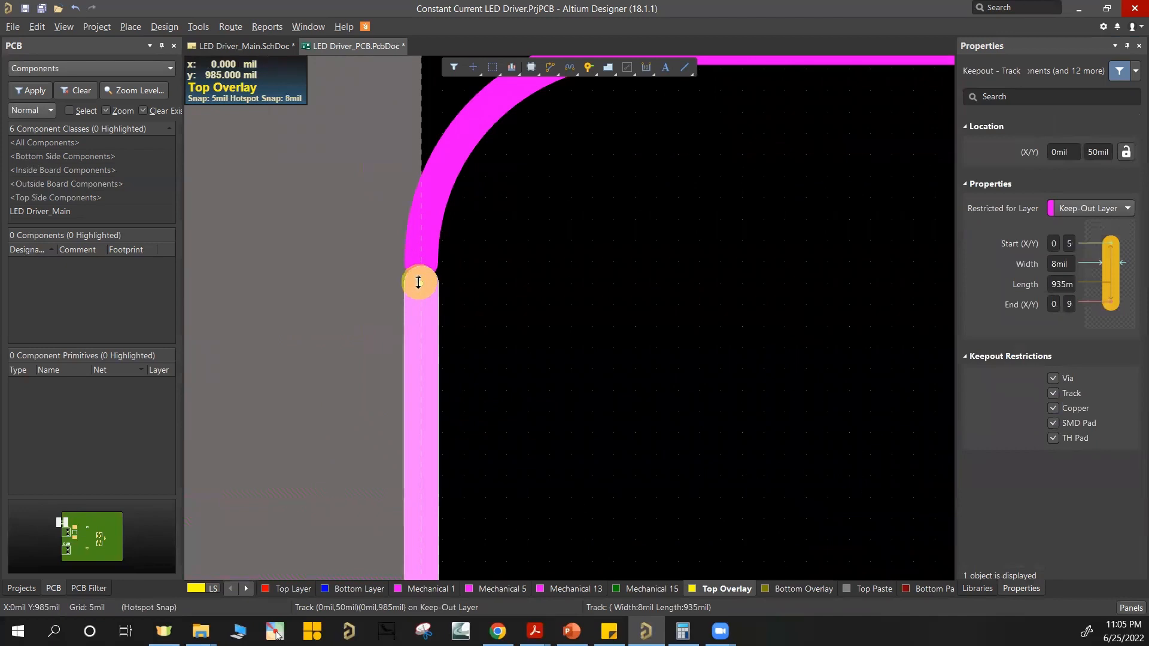
pyautogui.moveTo(420, 267); pyautogui.dragTo(420, 260)
pyautogui.keyDown('ctrl'); pyautogui.scroll(-3, 566, 297); pyautogui.keyUp('ctrl')
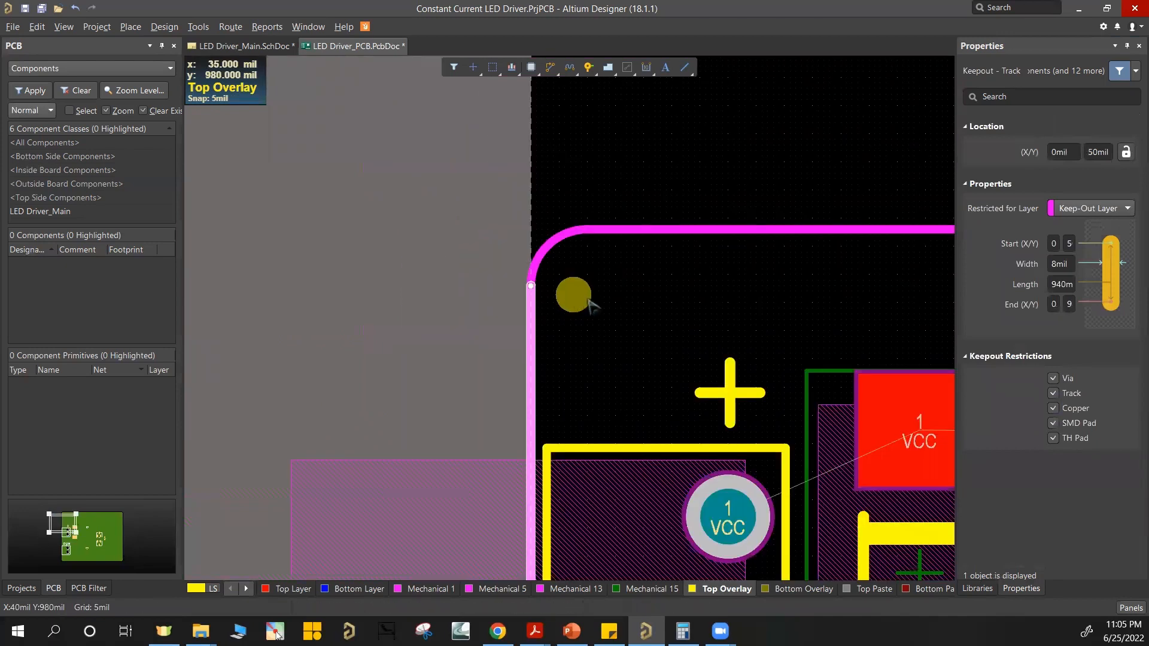
pyautogui.keyDown('shift'); pyautogui.scroll(-5, 591, 302); pyautogui.keyUp('shift')
# Step: Shorten the right keepout track so it ends at the lowered upper right corner arc
pyautogui.keyDown('ctrl'); pyautogui.scroll(3, 652, 210); pyautogui.keyUp('ctrl')
pyautogui.click(594, 198)
pyautogui.scroll(1, 594, 198)
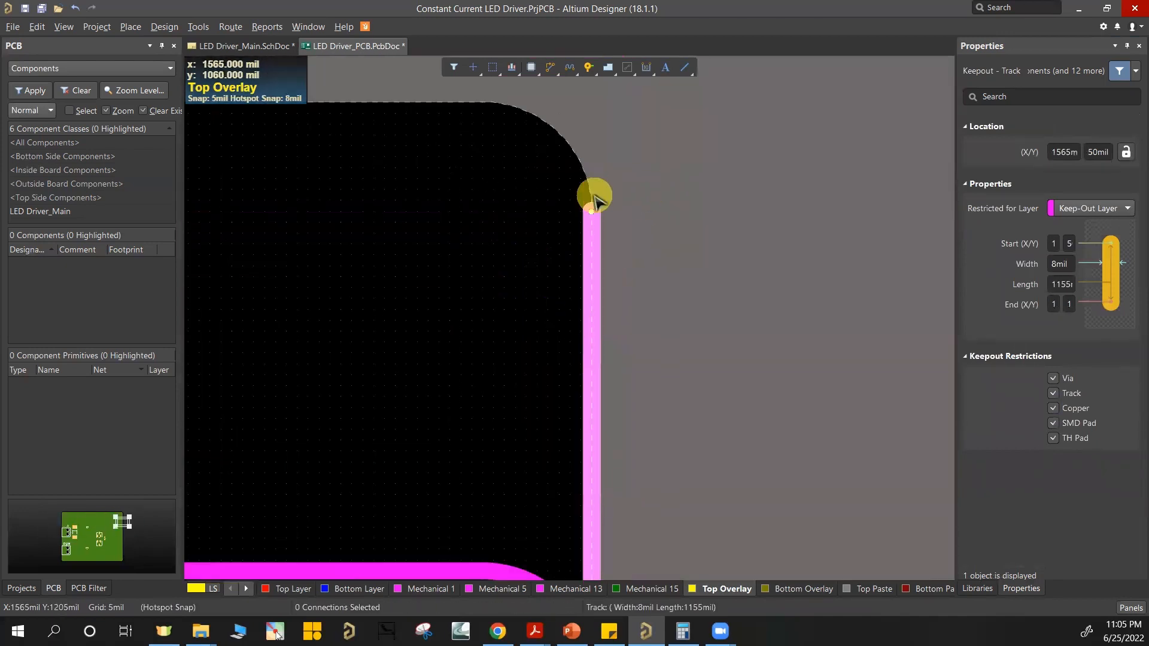
pyautogui.scroll(-8, 584, 301)
pyautogui.moveTo(589, 211); pyautogui.dragTo(585, 301)
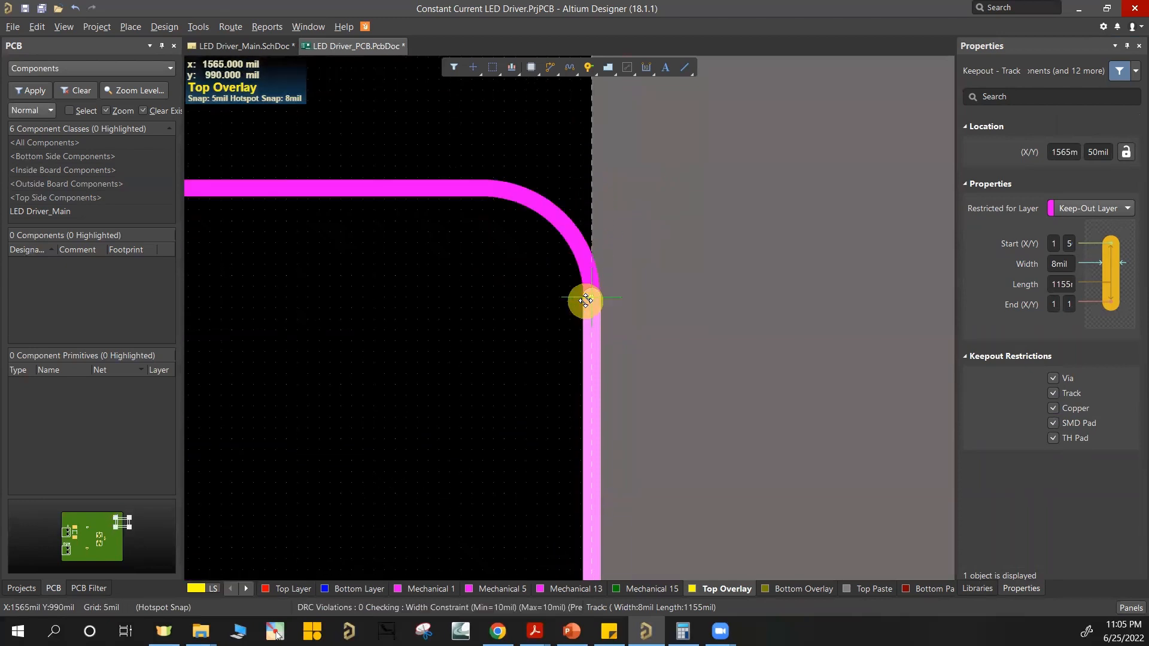
pyautogui.click(443, 347)
pyautogui.keyDown('ctrl'); pyautogui.scroll(-8, 442, 350); pyautogui.keyUp('ctrl')
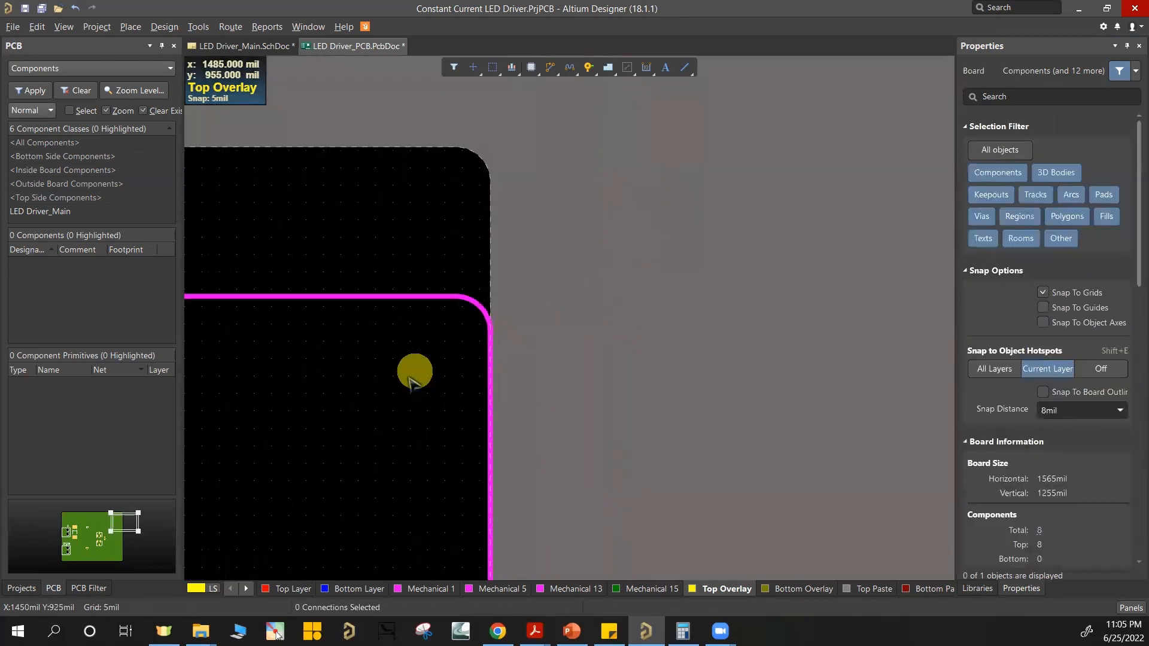
# Step: Make the Keep-Out Layer current, show it in single-layer mode and select the whole reduced keepout outline
pyautogui.moveTo(384, 406); pyautogui.dragTo(857, 174, button='right')
pyautogui.moveTo(718, 203); pyautogui.dragTo(616, 237, button='right')
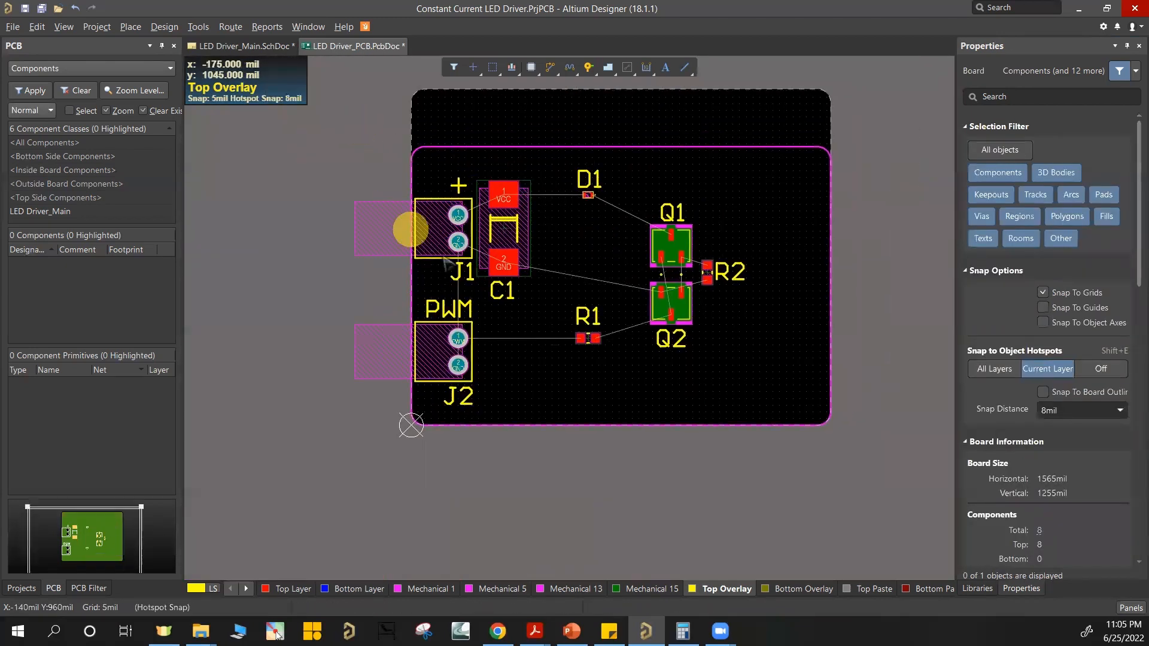
pyautogui.press('KP_Add')
pyautogui.press('KP_Add')
pyautogui.press('KP_Add')
pyautogui.press('KP_Add')
pyautogui.press('KP_Add')
pyautogui.press('KP_Add')
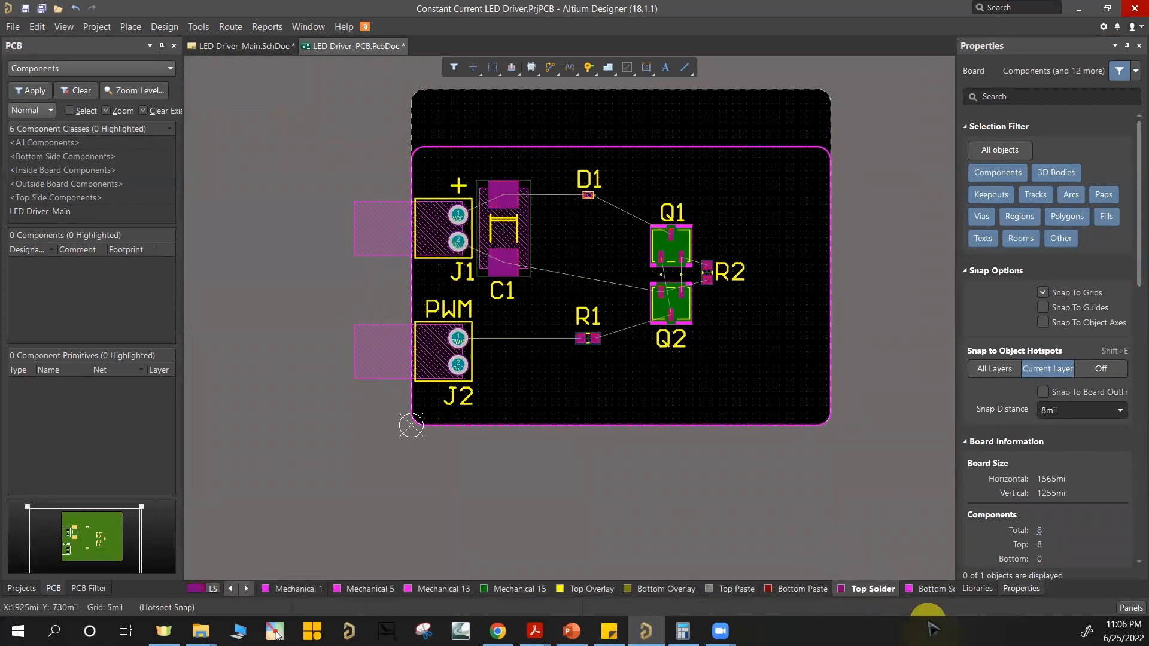
pyautogui.press('KP_Add')
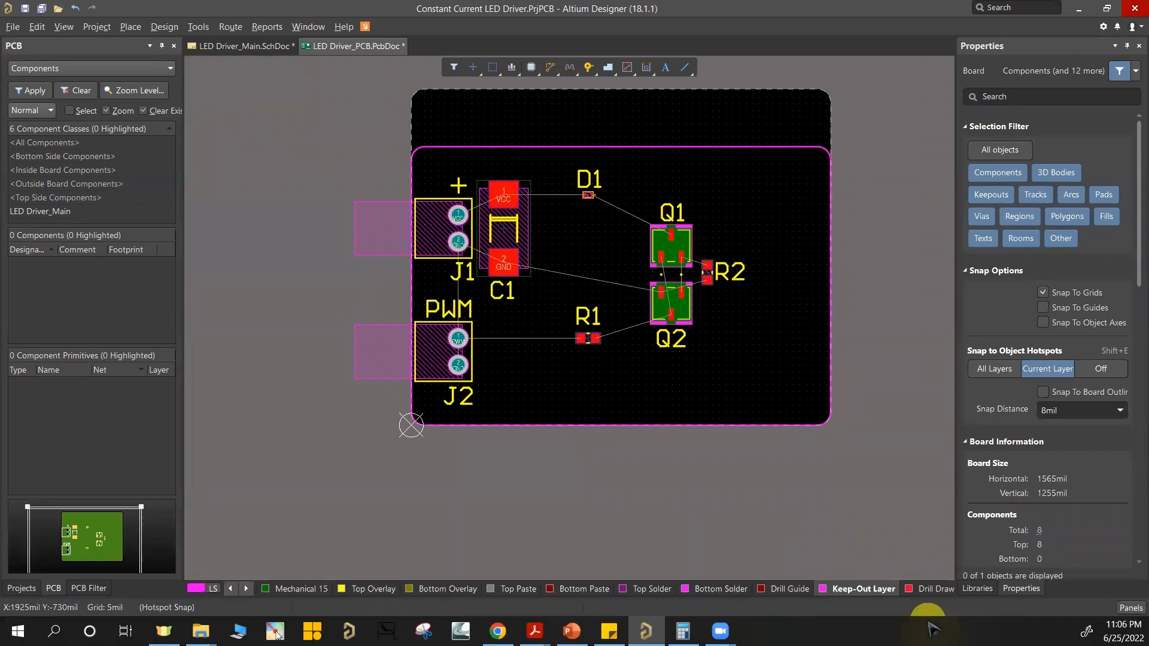
pyautogui.hotkey('shift', 's')
pyautogui.moveTo(359, 122); pyautogui.dragTo(852, 478)
# Step: Define the board shape from the selected objects to match the lowered keepout outline, and show all layers again
pyautogui.press('d')
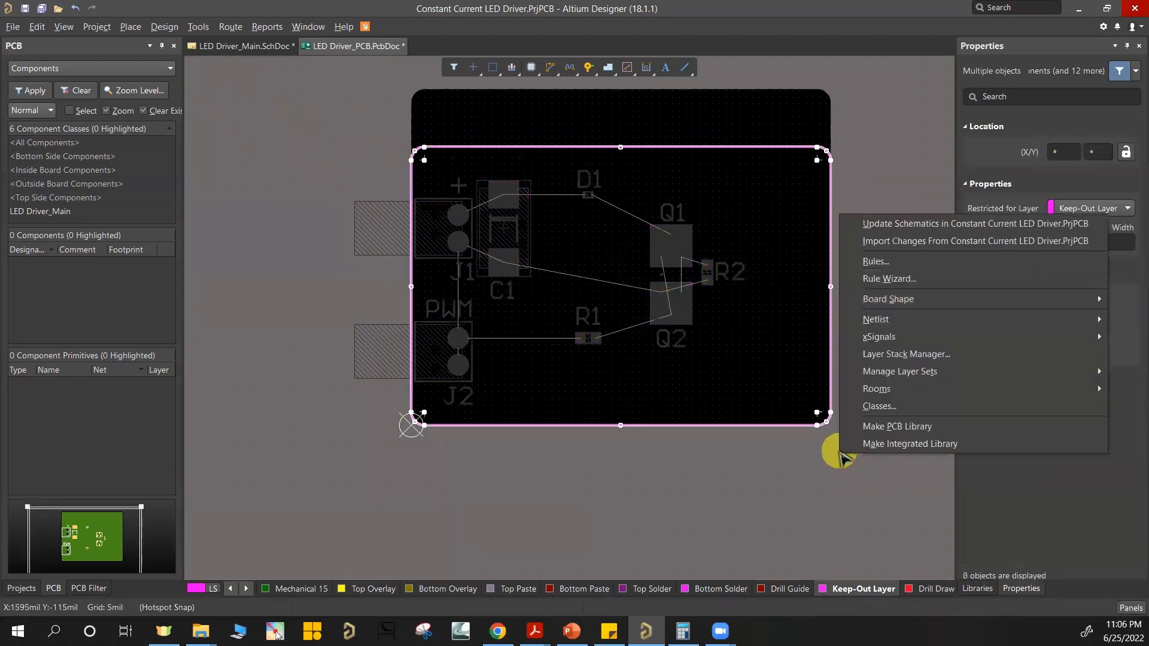
pyautogui.press('s')
pyautogui.press('d')
pyautogui.click(730, 213)
pyautogui.hotkey('shift', 's')
pyautogui.keyDown('ctrl'); pyautogui.scroll(4, 419, 264); pyautogui.keyUp('ctrl')
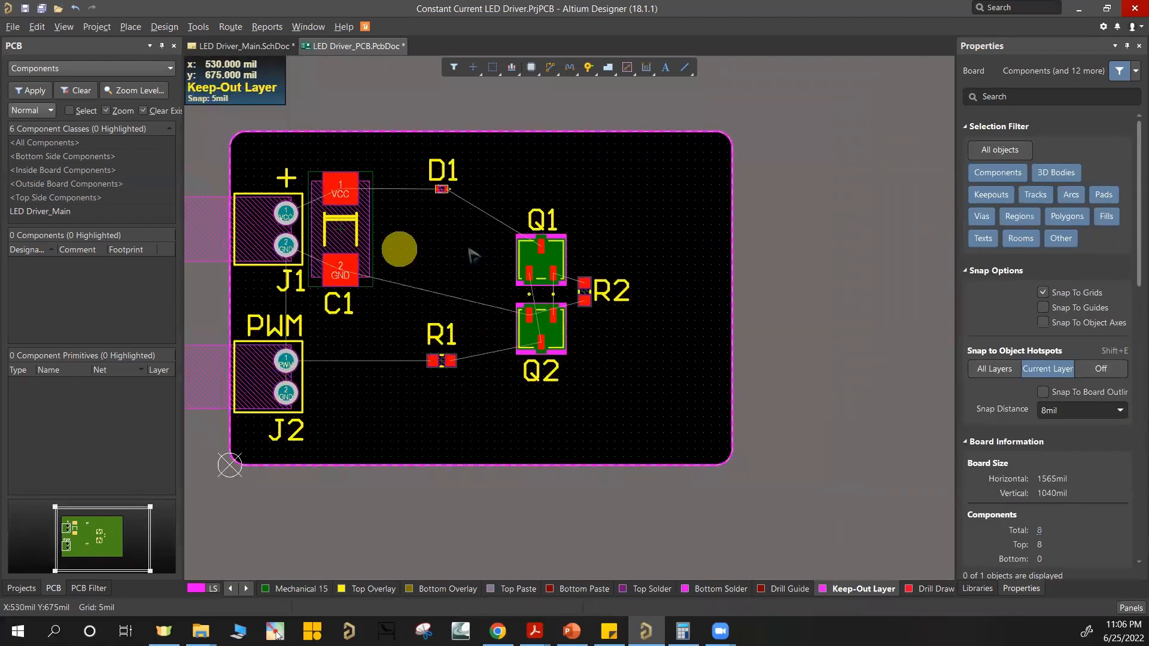
# Step: Check the resized board and component placement in the 3D view, and return to the 2D layout
pyautogui.press('3')
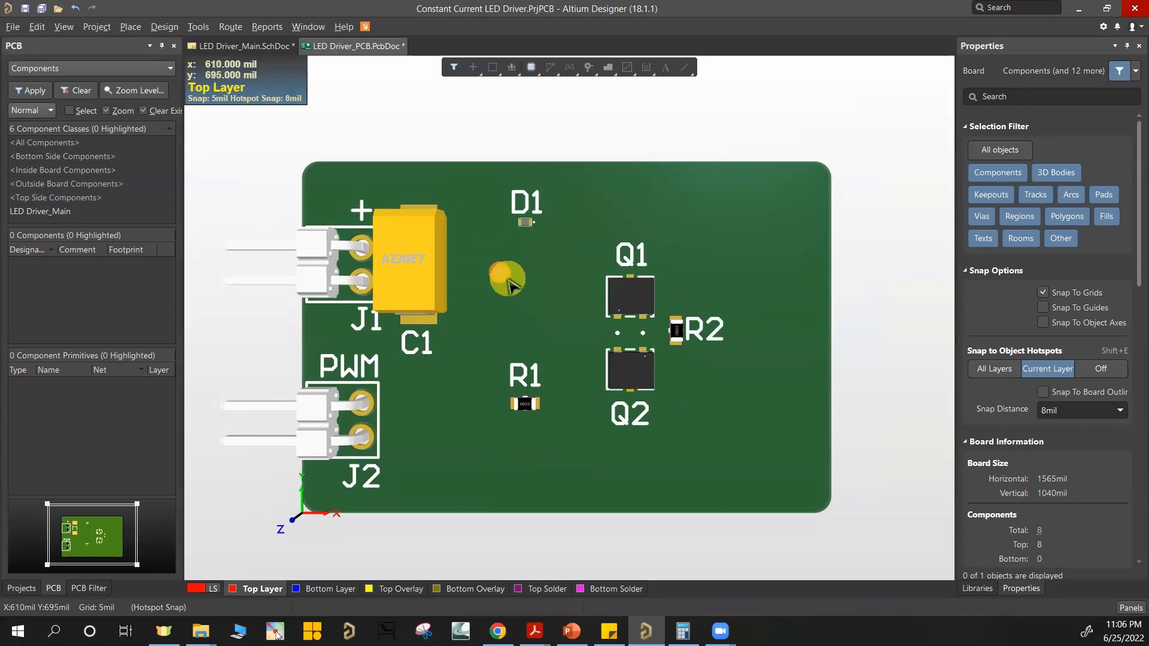
pyautogui.press('2')
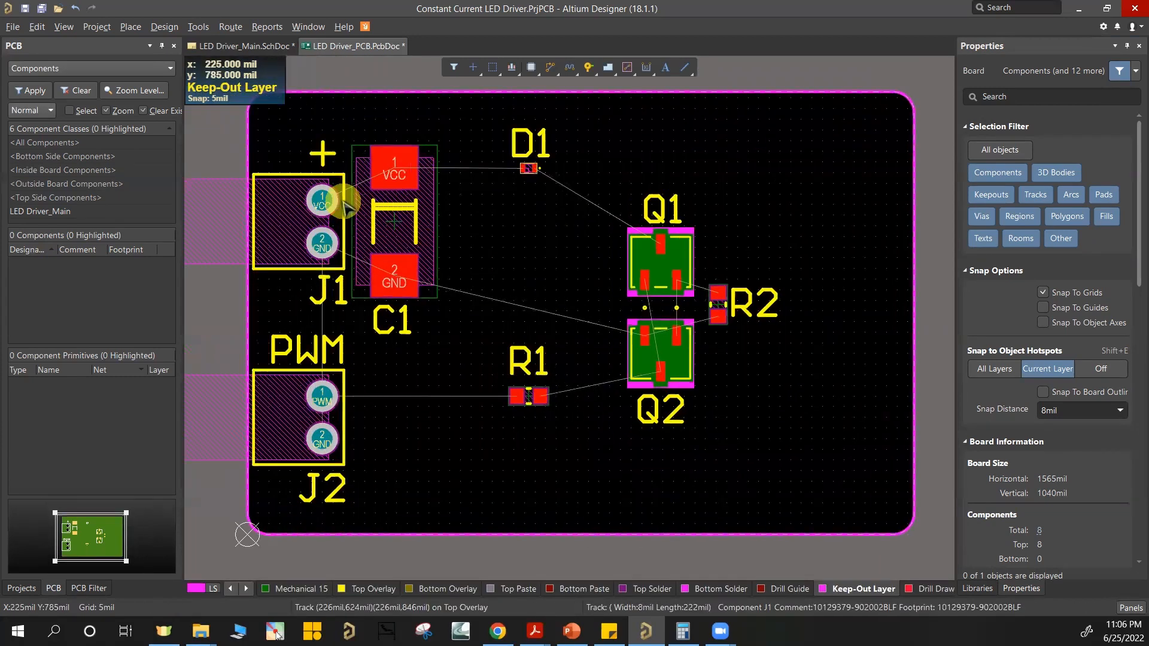
pyautogui.keyDown('ctrl'); pyautogui.scroll(2, 344, 203); pyautogui.keyUp('ctrl')
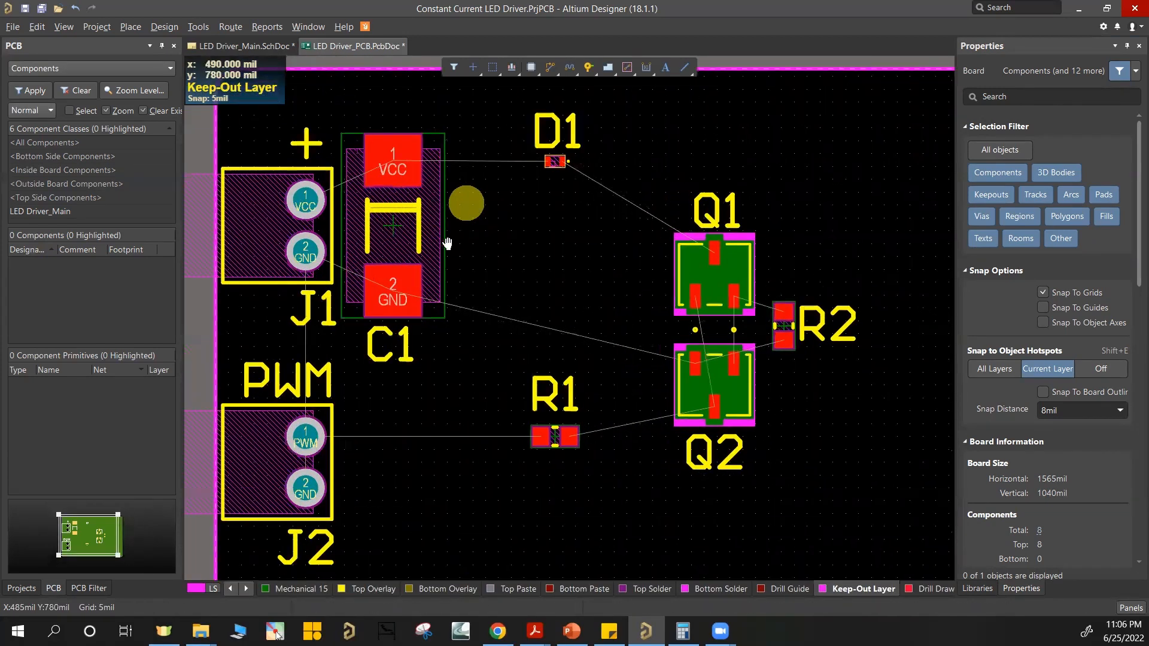
pyautogui.moveTo(448, 243); pyautogui.dragTo(513, 336, button='right')
pyautogui.moveTo(601, 444); pyautogui.dragTo(568, 385, button='right')
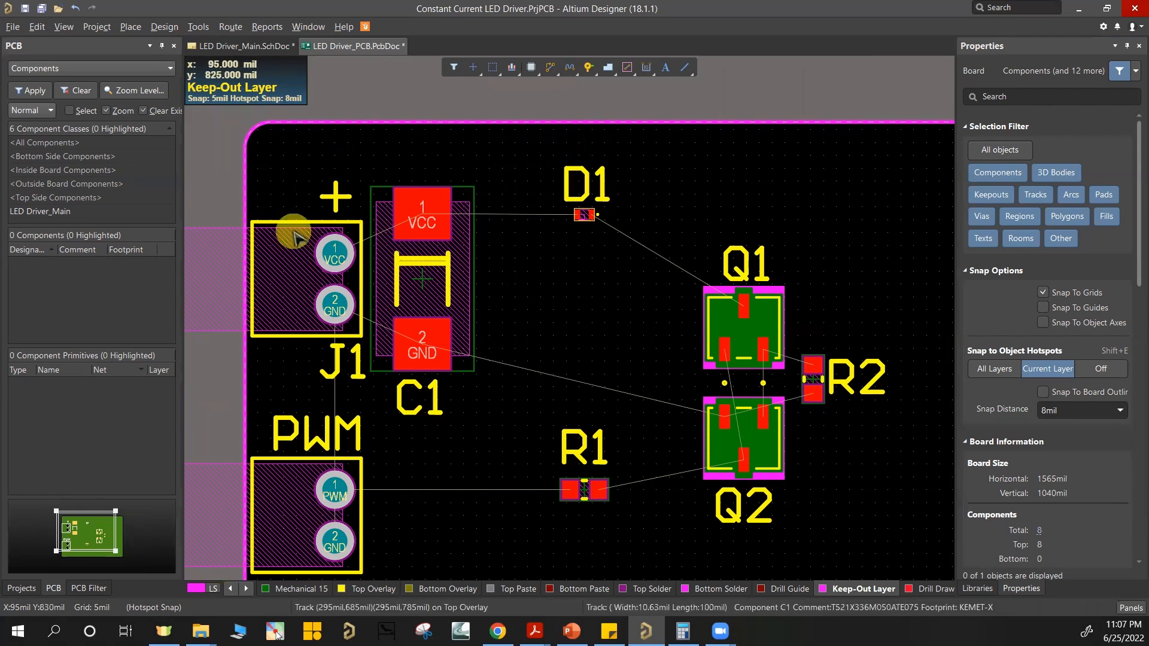
# Step: Make the Top Layer the current layer for routing between J1 and C1
pyautogui.keyDown('ctrl'); pyautogui.scroll(1, 435, 213); pyautogui.keyUp('ctrl')
pyautogui.keyDown('ctrl'); pyautogui.scroll(1, 399, 230); pyautogui.keyUp('ctrl')
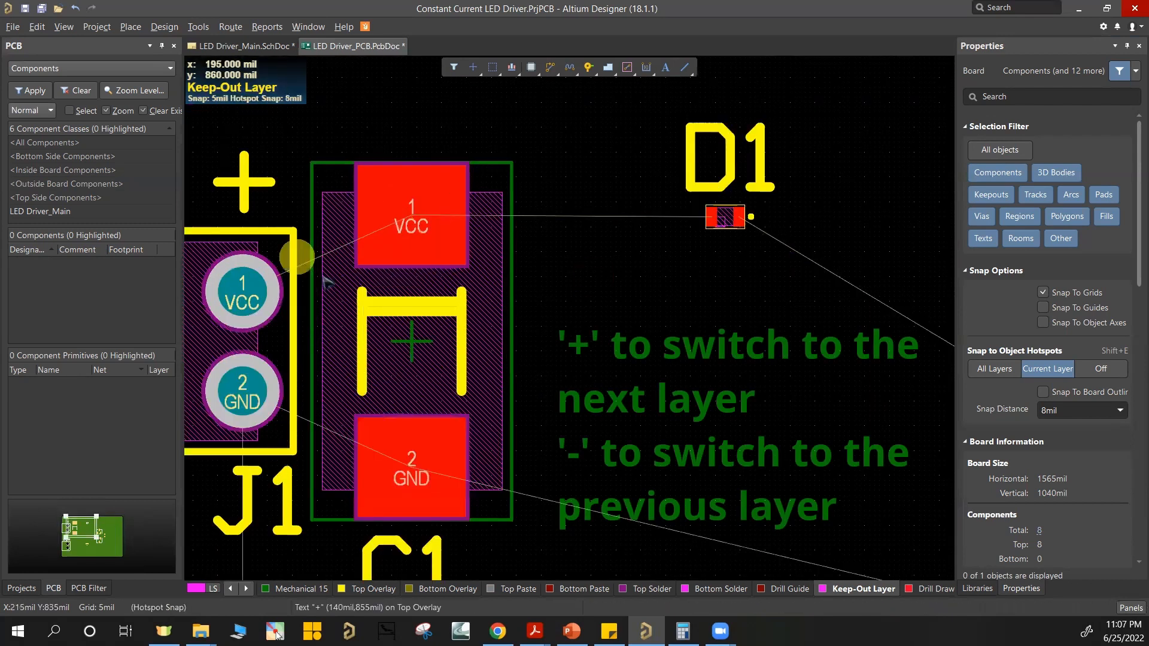
pyautogui.press('+')
pyautogui.press('+')
pyautogui.press('+')
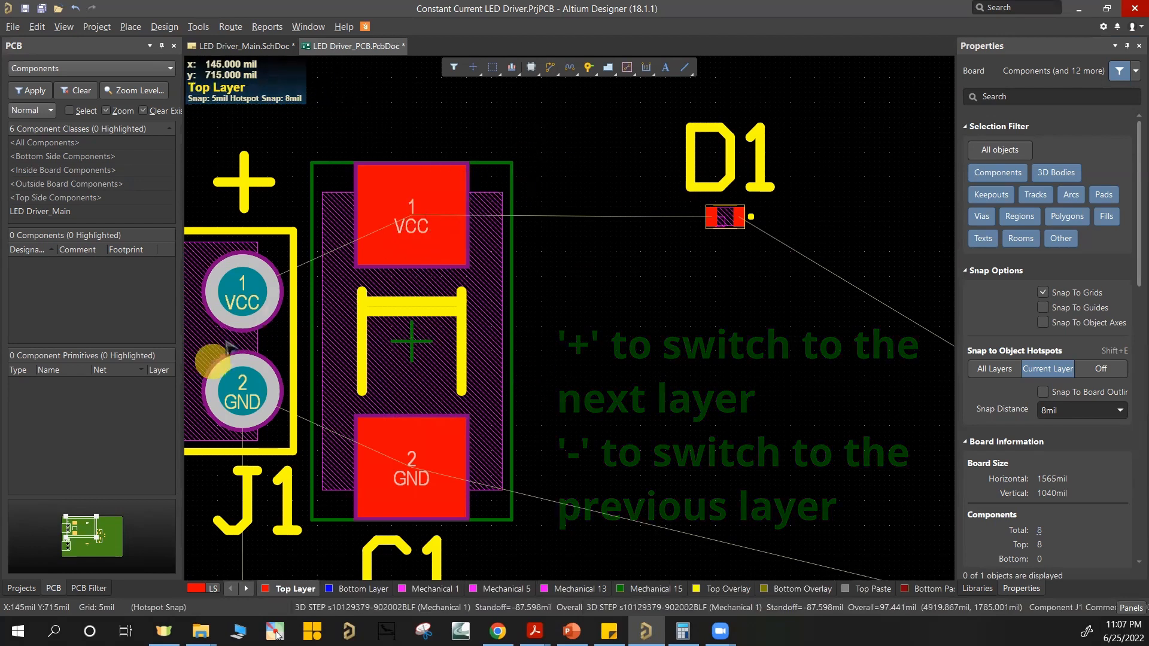
# Step: Examine the VCC and GND pads of J1 and their connection lines to C1
pyautogui.moveTo(238, 326); pyautogui.dragTo(386, 329, button='right')
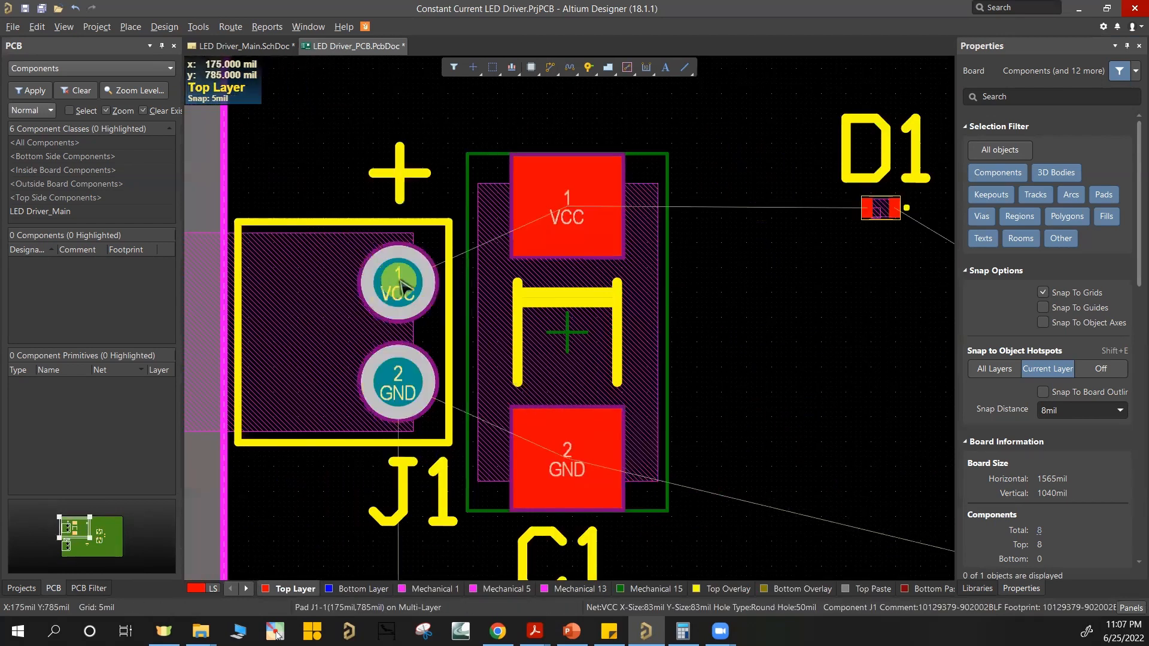
pyautogui.keyDown('ctrl'); pyautogui.scroll(3, 400, 282); pyautogui.keyUp('ctrl')
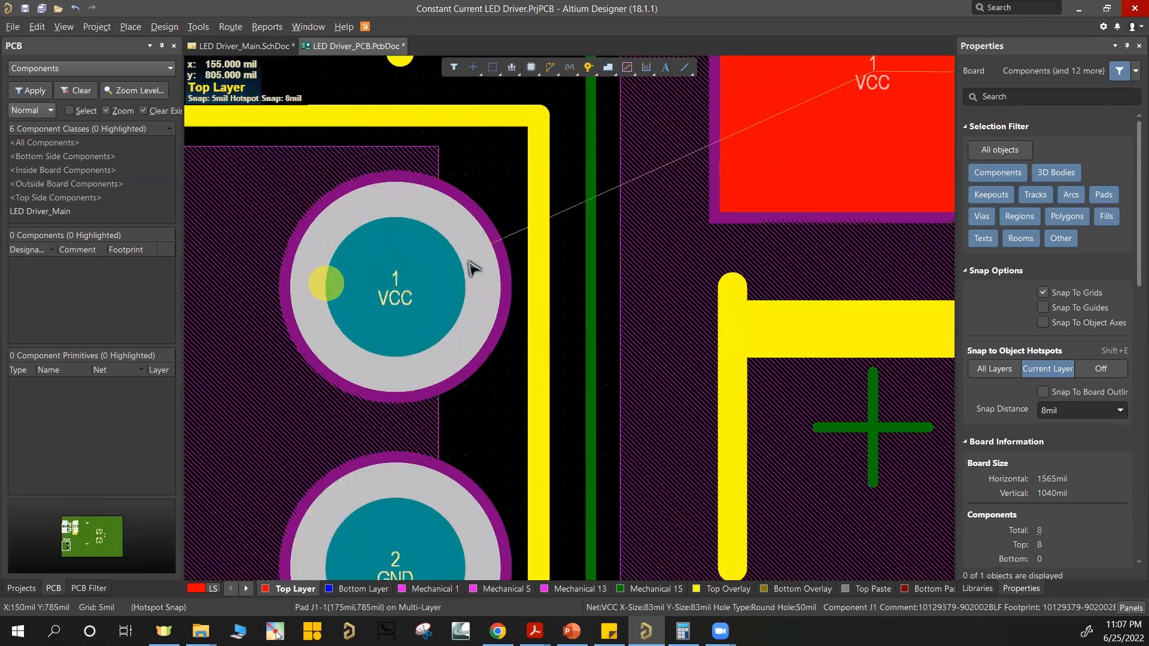
pyautogui.click(395, 371)
pyautogui.scroll(-1, 397, 357)
pyautogui.keyDown('ctrl'); pyautogui.scroll(-1, 398, 358); pyautogui.keyUp('ctrl')
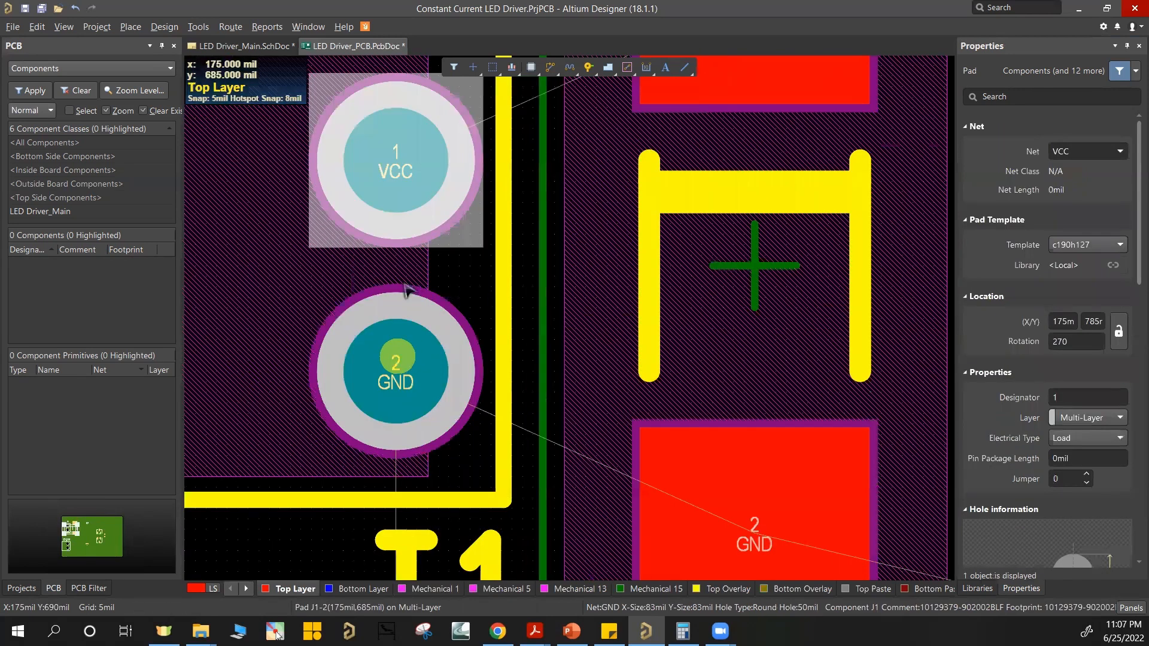
pyautogui.click(399, 266)
pyautogui.keyDown('ctrl'); pyautogui.scroll(-3, 399, 264); pyautogui.keyUp('ctrl')
pyautogui.keyDown('ctrl'); pyautogui.scroll(2, 397, 264); pyautogui.keyUp('ctrl')
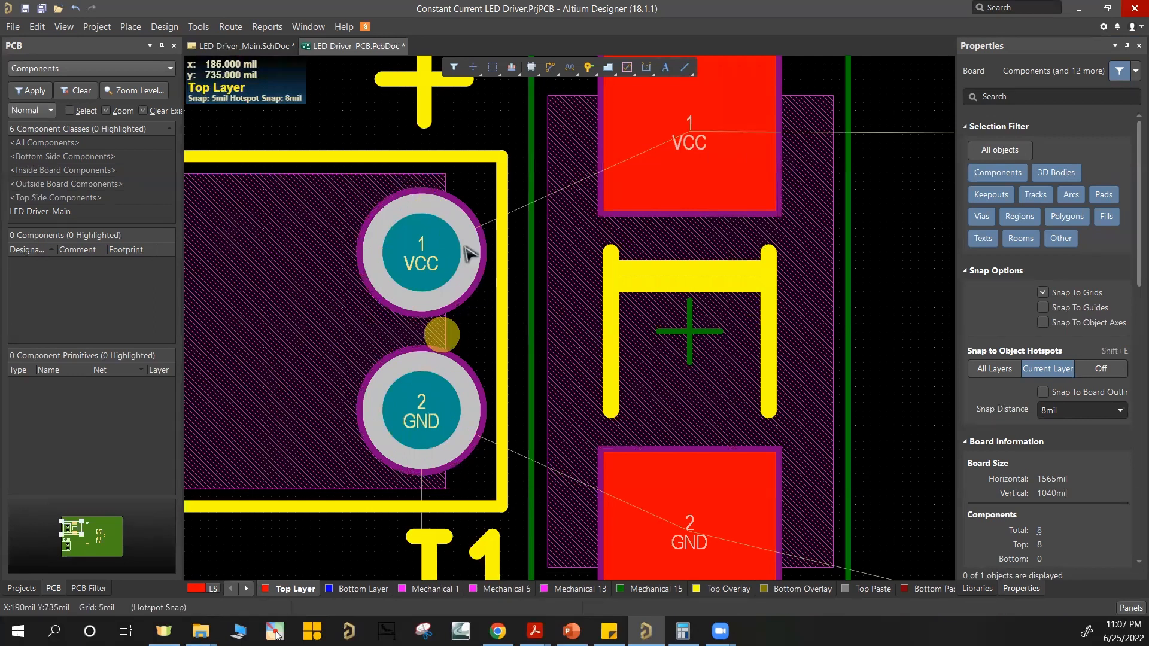
pyautogui.keyDown('ctrl'); pyautogui.scroll(-1, 736, 273); pyautogui.keyUp('ctrl')
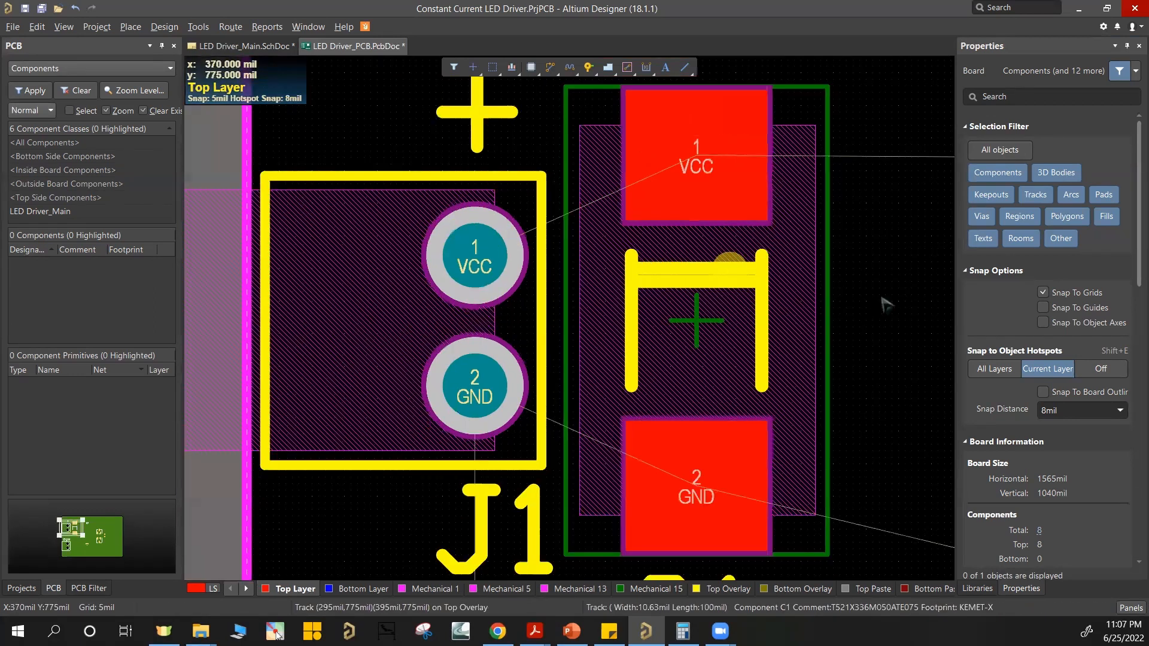
# Step: Isolate the Multi-Layer in single-layer view to inspect J1's VCC and GND pads, and restore all layers with the Top Layer current
pyautogui.press('-')
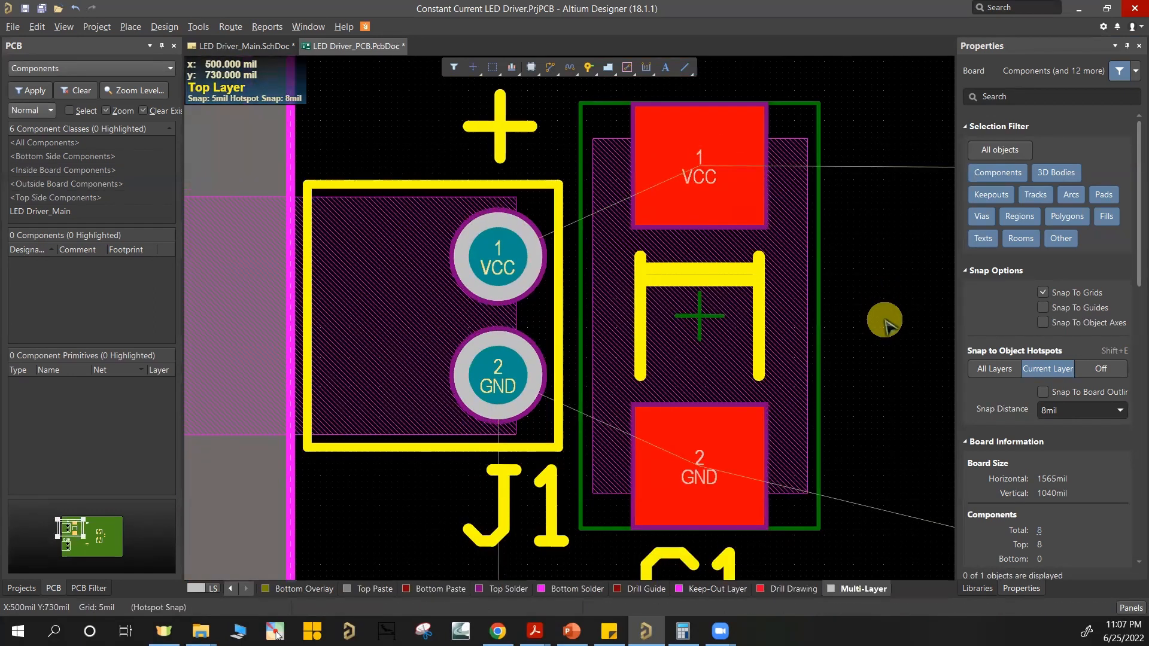
pyautogui.hotkey('shift', 's')
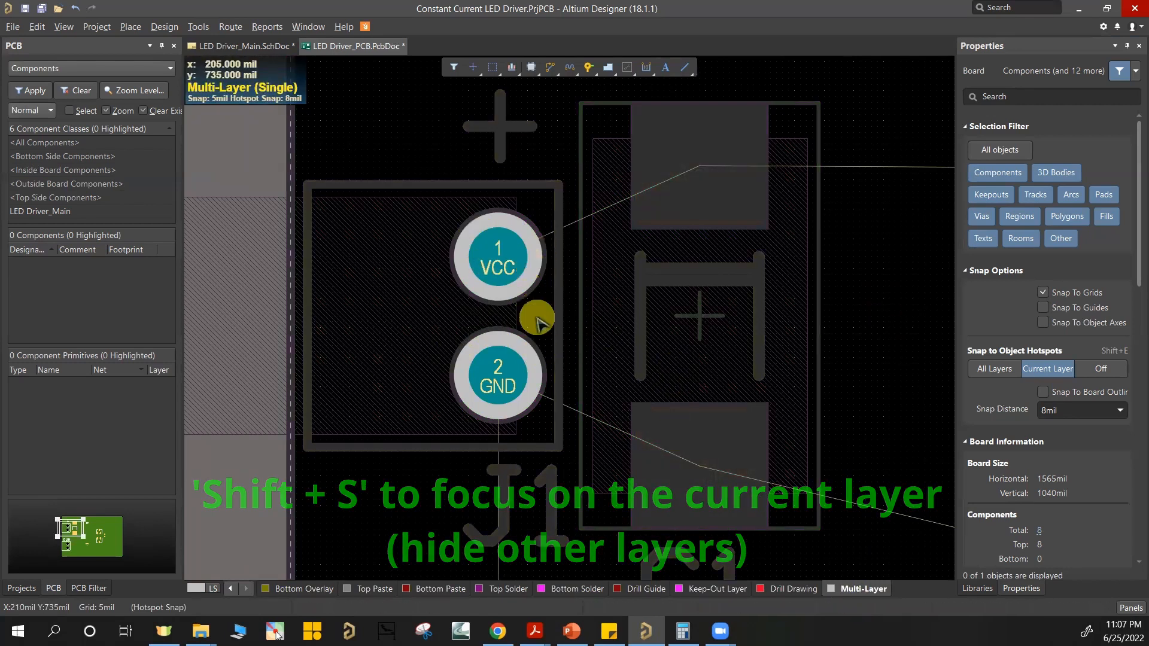
pyautogui.keyDown('ctrl'); pyautogui.scroll(-1, 688, 290); pyautogui.keyUp('ctrl')
pyautogui.keyDown('ctrl'); pyautogui.scroll(-1, 671, 350); pyautogui.keyUp('ctrl')
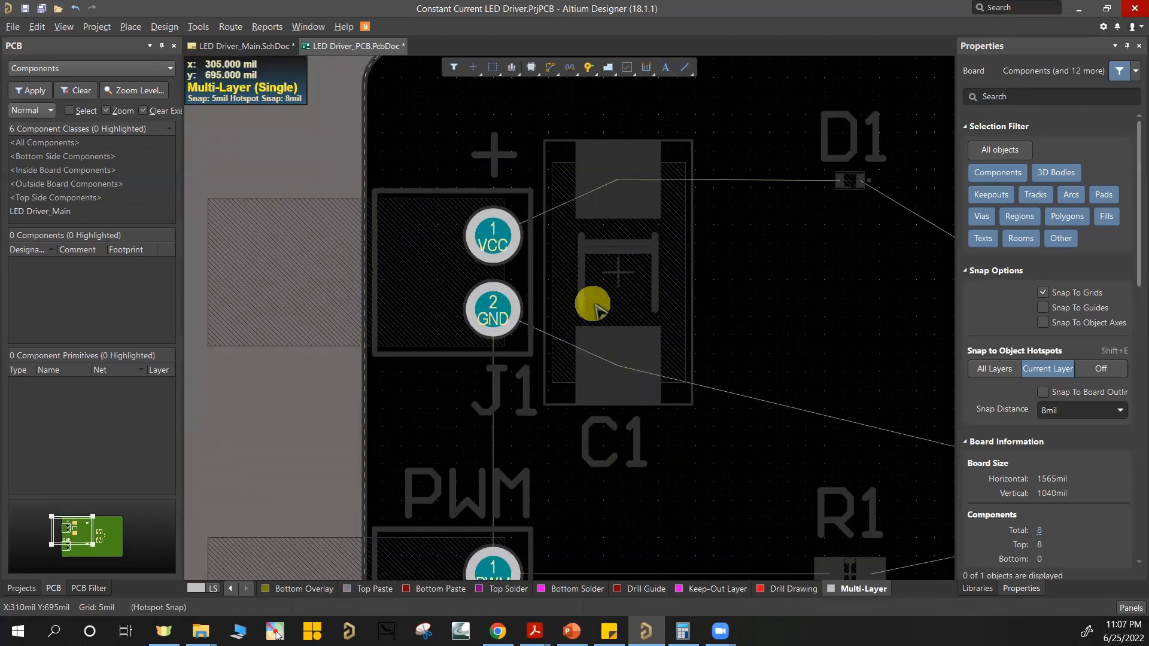
pyautogui.keyDown('ctrl'); pyautogui.scroll(2, 487, 257); pyautogui.keyUp('ctrl')
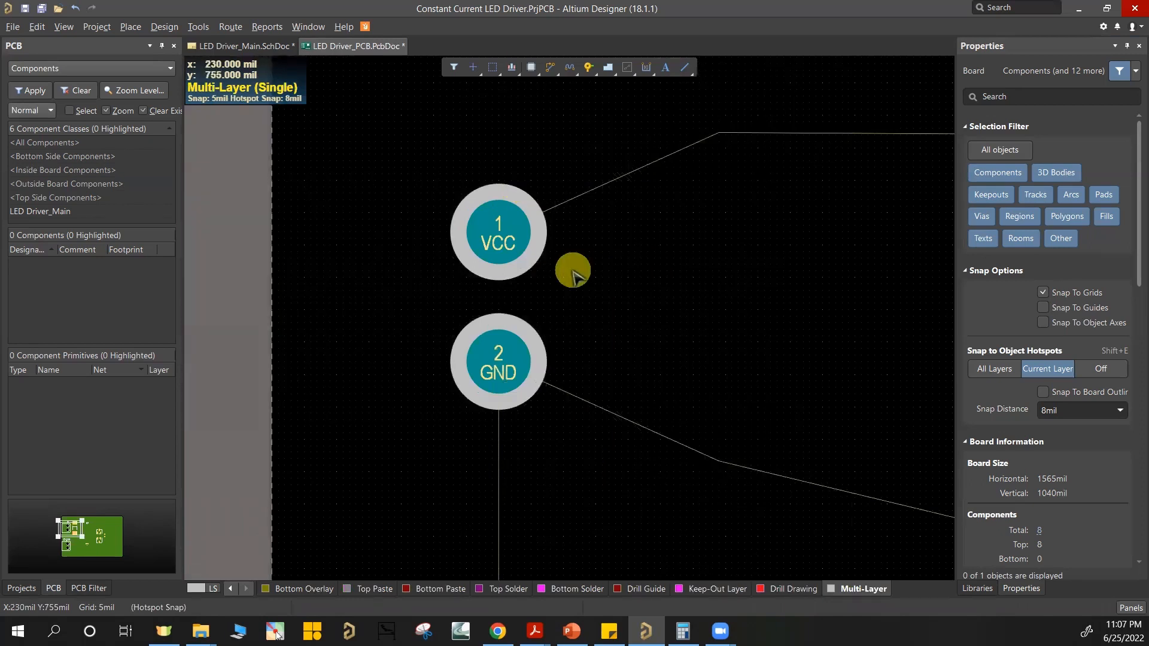
pyautogui.hotkey('shift', 's')
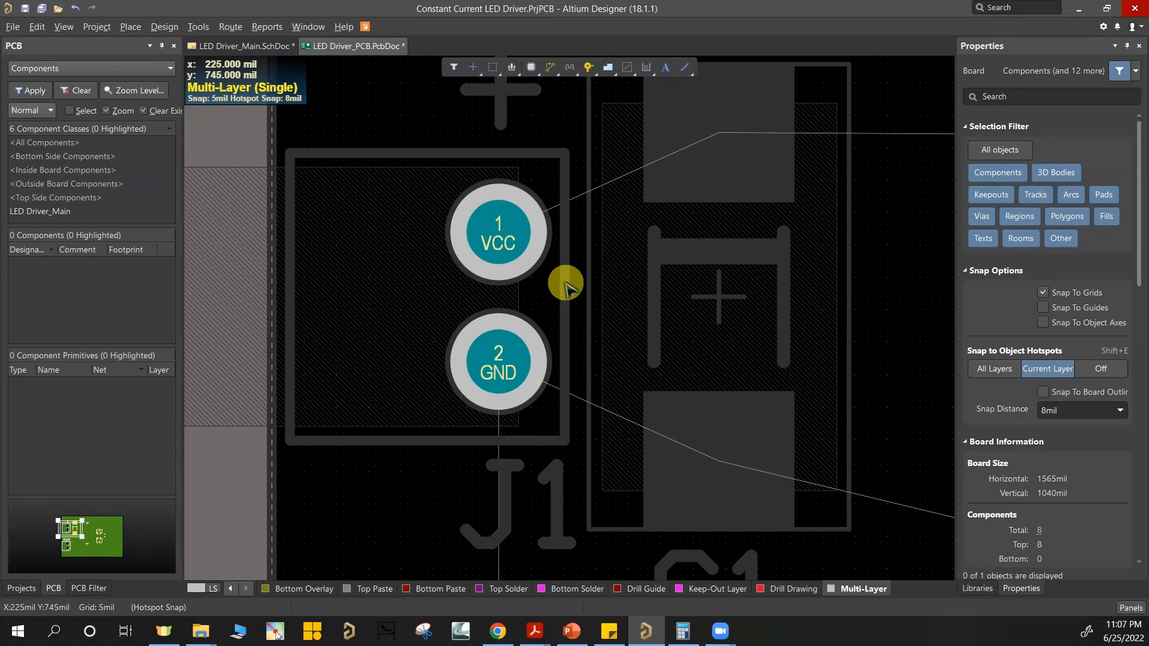
pyautogui.hotkey('shift', 's')
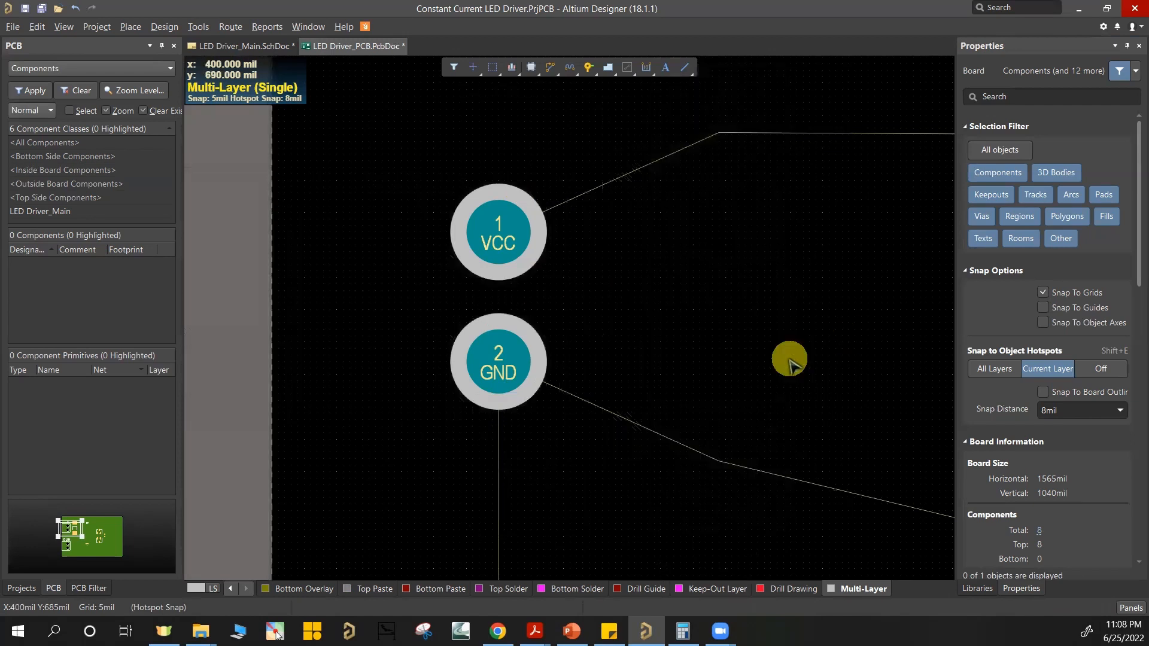
pyautogui.hotkey('shift', 's')
pyautogui.press('KP_Multiply')
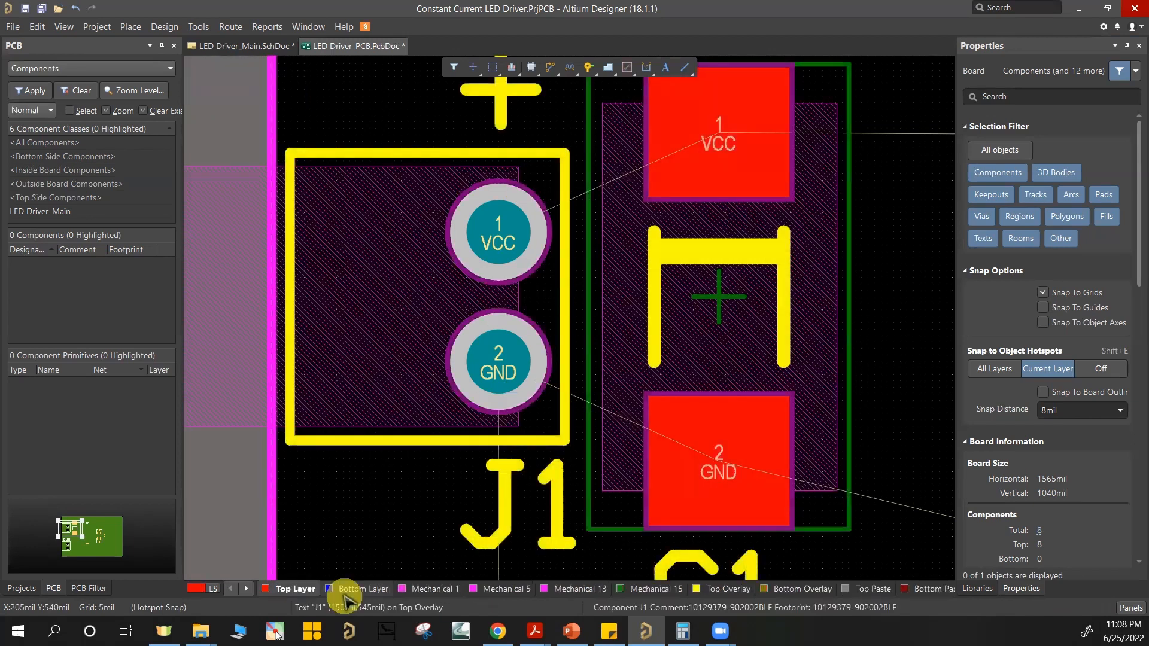
# Step: Make the Bottom Layer current, look over J1, C1 and D1, and return to the Top Layer
pyautogui.click(353, 589)
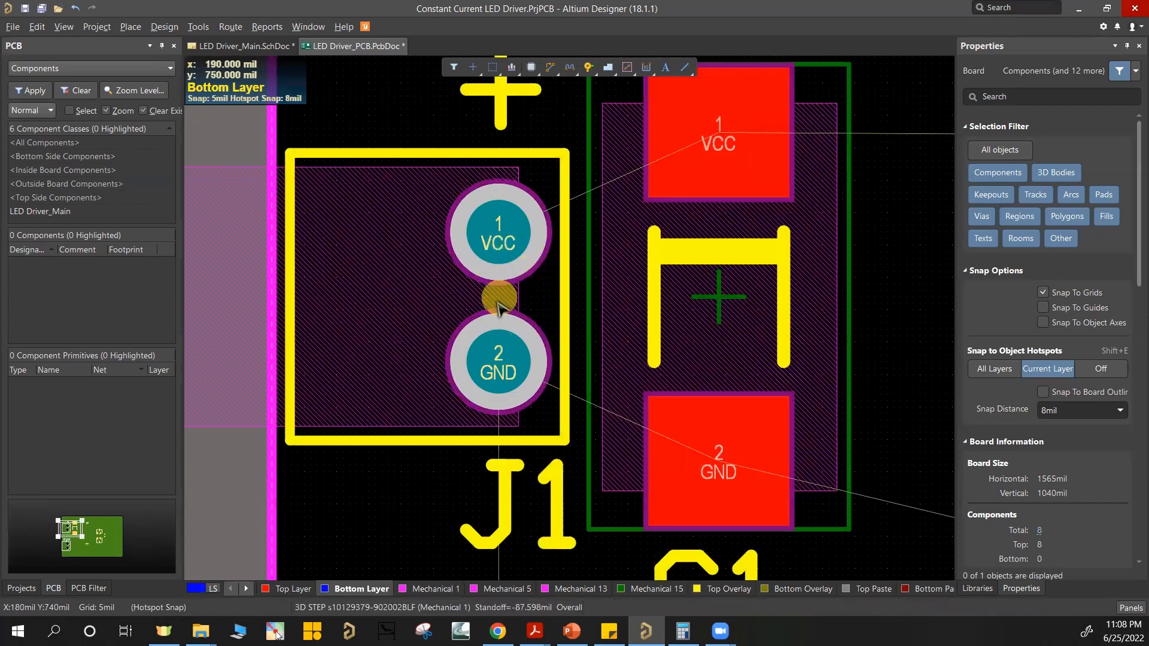
pyautogui.keyDown('ctrl'); pyautogui.scroll(-1, 682, 251); pyautogui.keyUp('ctrl')
pyautogui.keyDown('ctrl'); pyautogui.scroll(-2, 682, 251); pyautogui.keyUp('ctrl')
pyautogui.moveTo(883, 283); pyautogui.dragTo(701, 298, button='right')
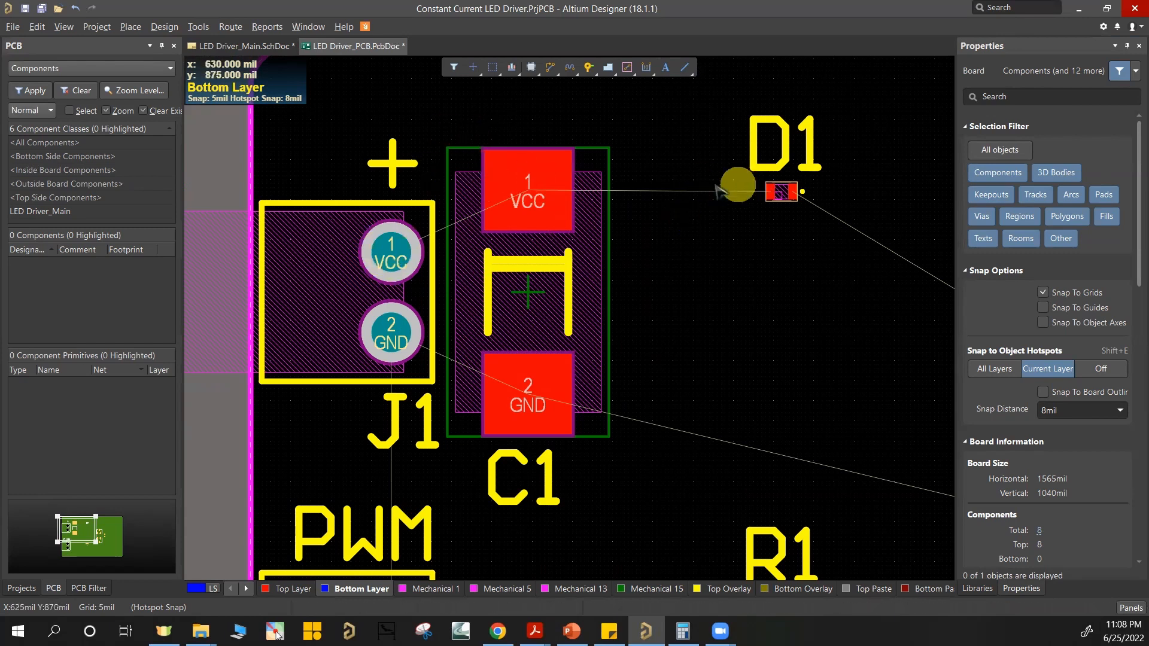
pyautogui.keyDown('ctrl'); pyautogui.scroll(3, 761, 204); pyautogui.keyUp('ctrl')
pyautogui.keyDown('ctrl'); pyautogui.scroll(-3, 666, 208); pyautogui.keyUp('ctrl')
pyautogui.moveTo(278, 490); pyautogui.dragTo(305, 524, button='right')
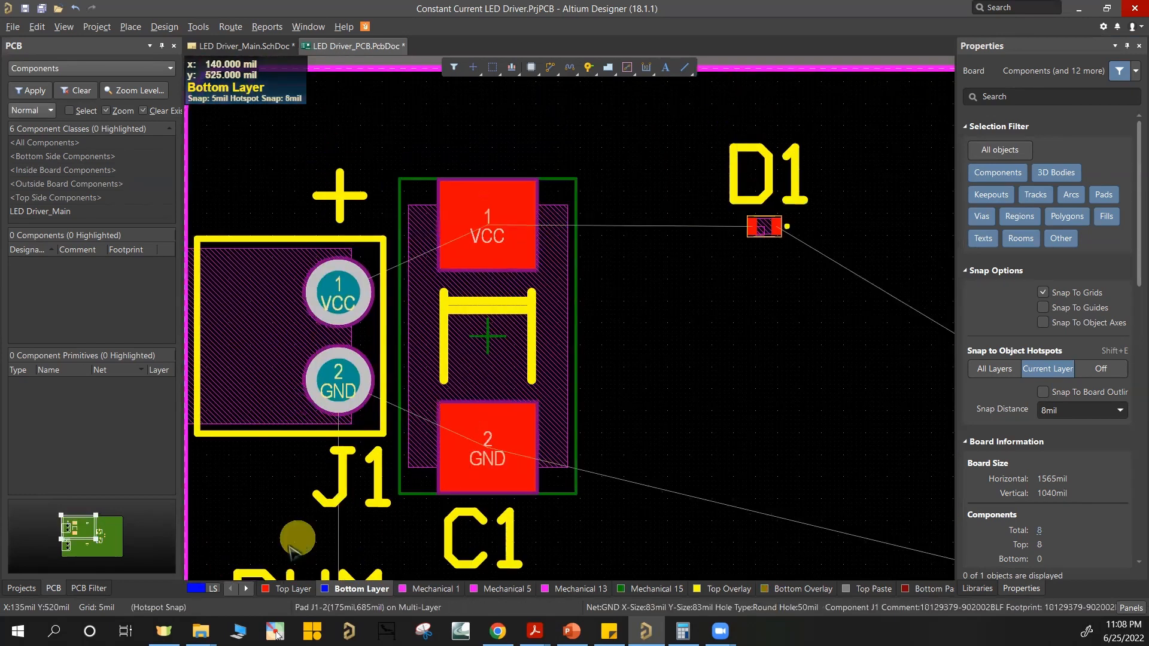
pyautogui.click(285, 590)
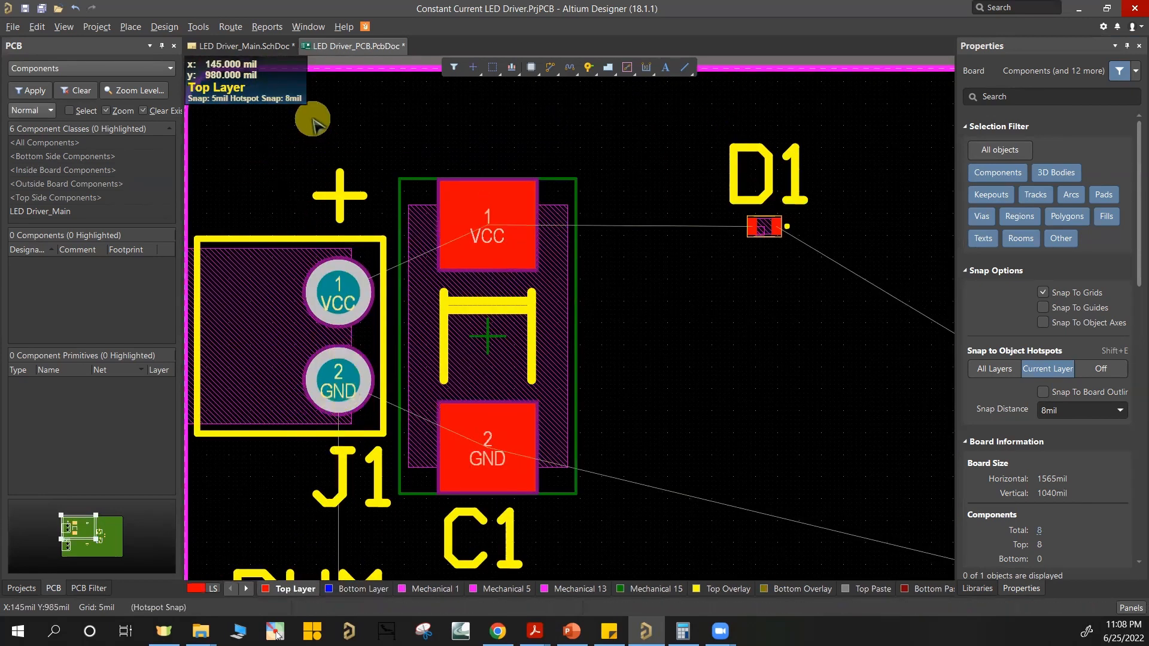
# Step: Try interactively routing a Top Layer VCC track from J1 to C1, with the track width set to 20 mil and 30 mil
pyautogui.click(549, 67)
pyautogui.click(335, 298)
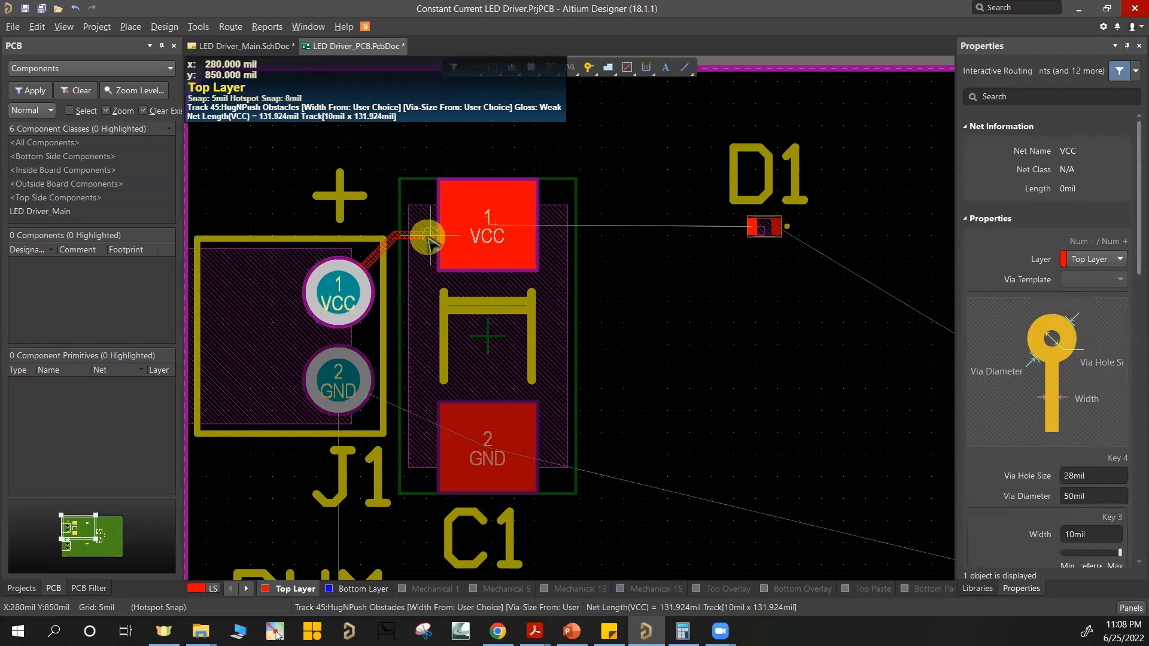
pyautogui.press('3')
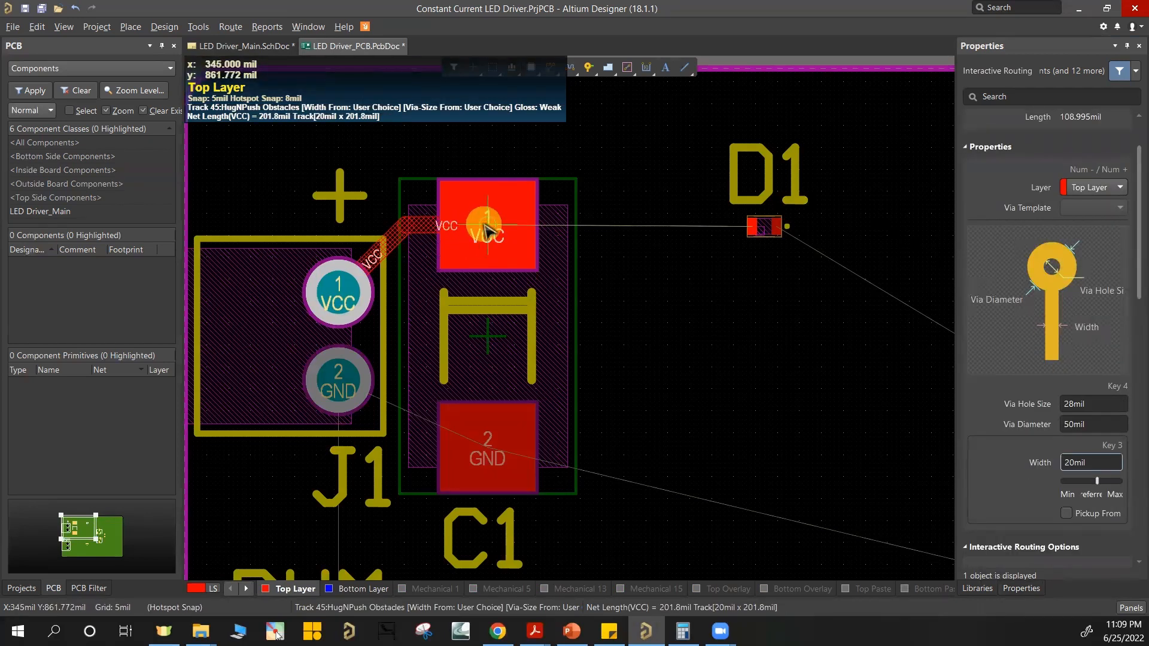
pyautogui.press('Tab')
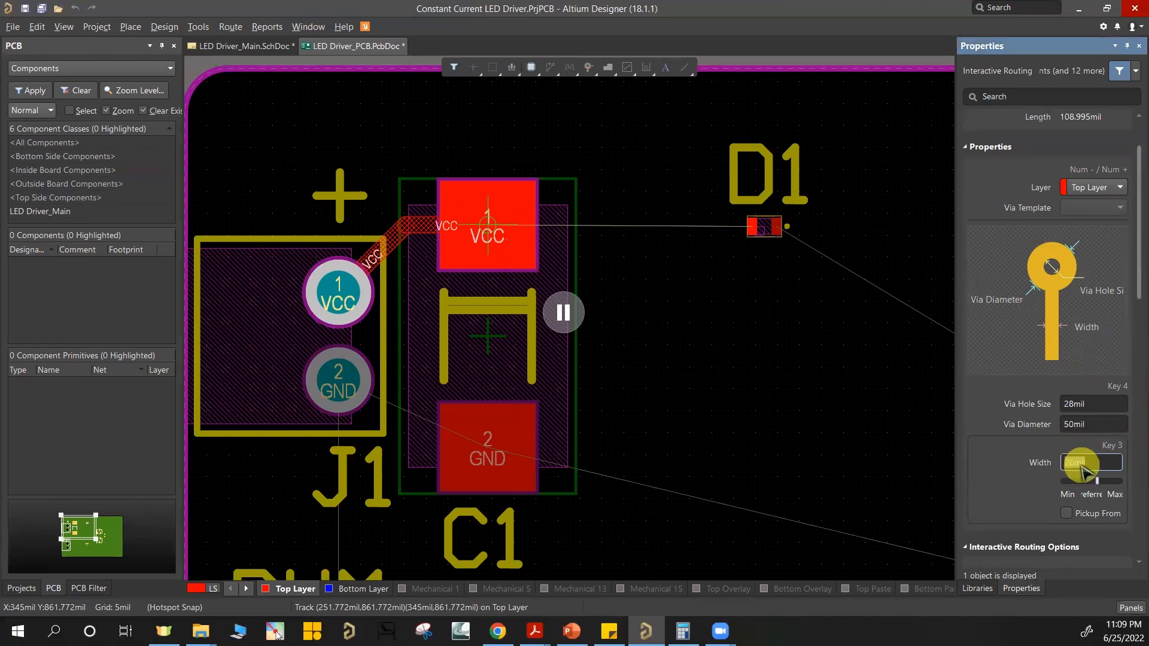
pyautogui.press('Return')
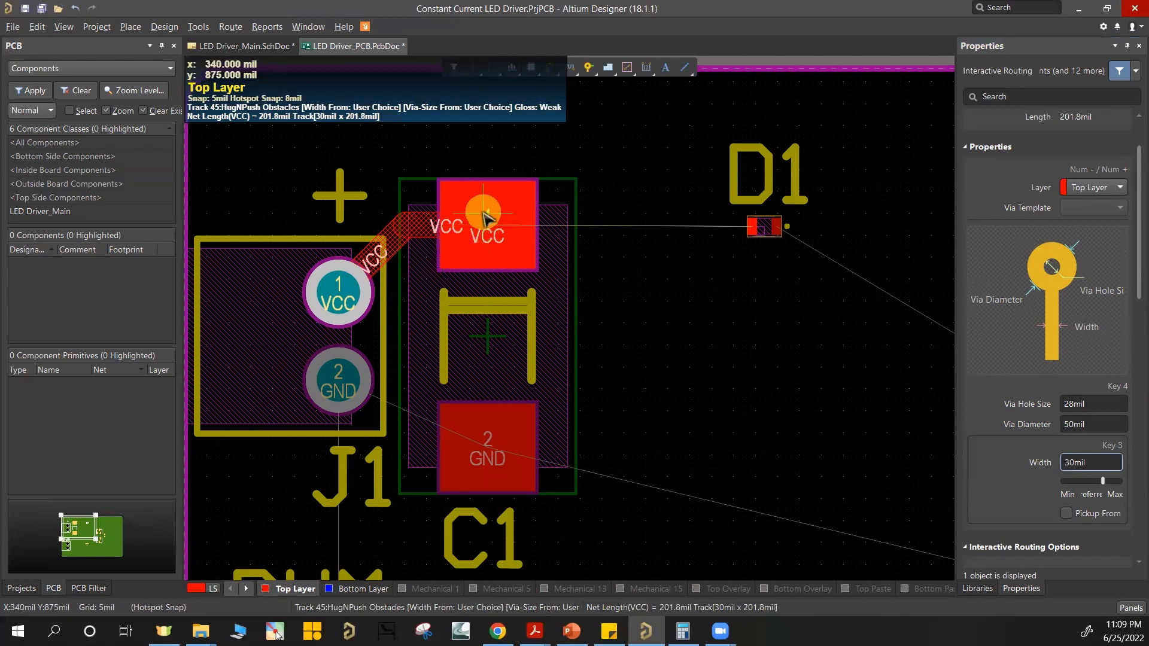
pyautogui.press('Escape')
pyautogui.press('Escape')
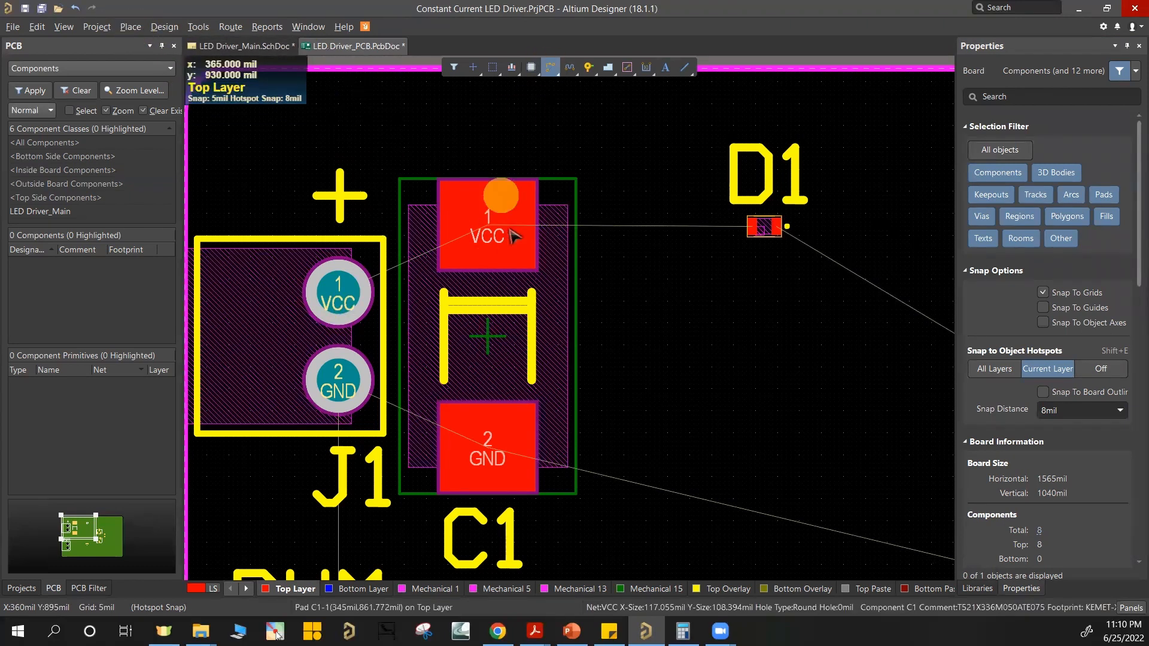
# Step: Try a solid copper region on the Top Layer around the VCC pads of J1 and C1, and delete it
pyautogui.keyDown('ctrl'); pyautogui.scroll(-1, 422, 344); pyautogui.keyUp('ctrl')
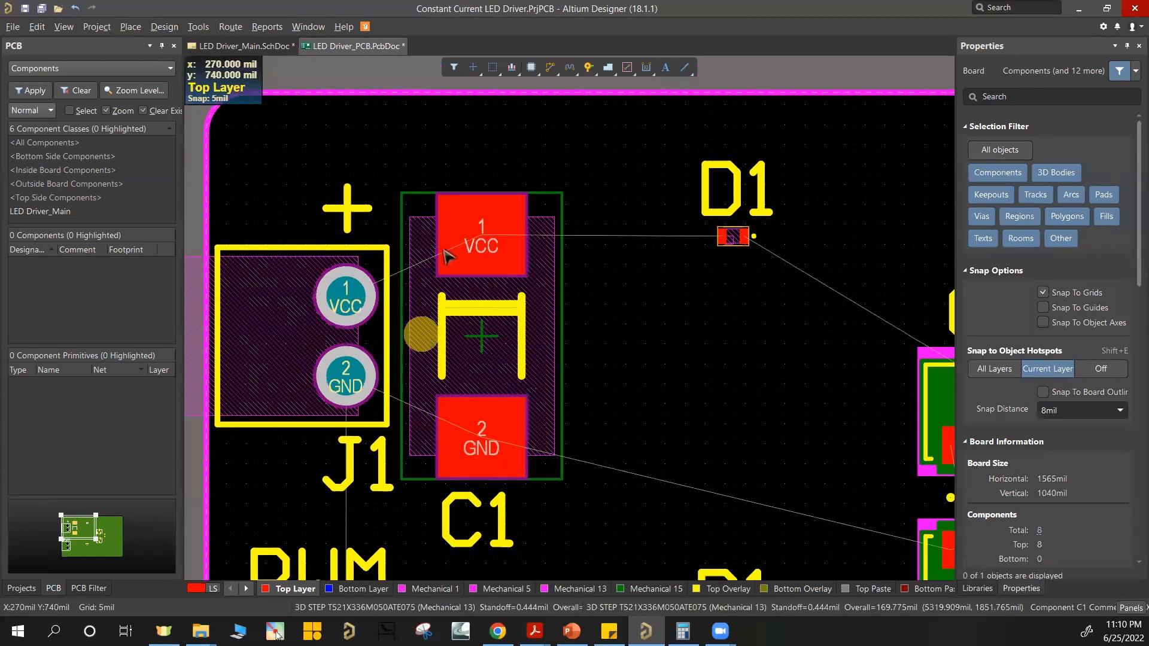
pyautogui.keyDown('ctrl'); pyautogui.scroll(-1, 444, 256); pyautogui.keyUp('ctrl')
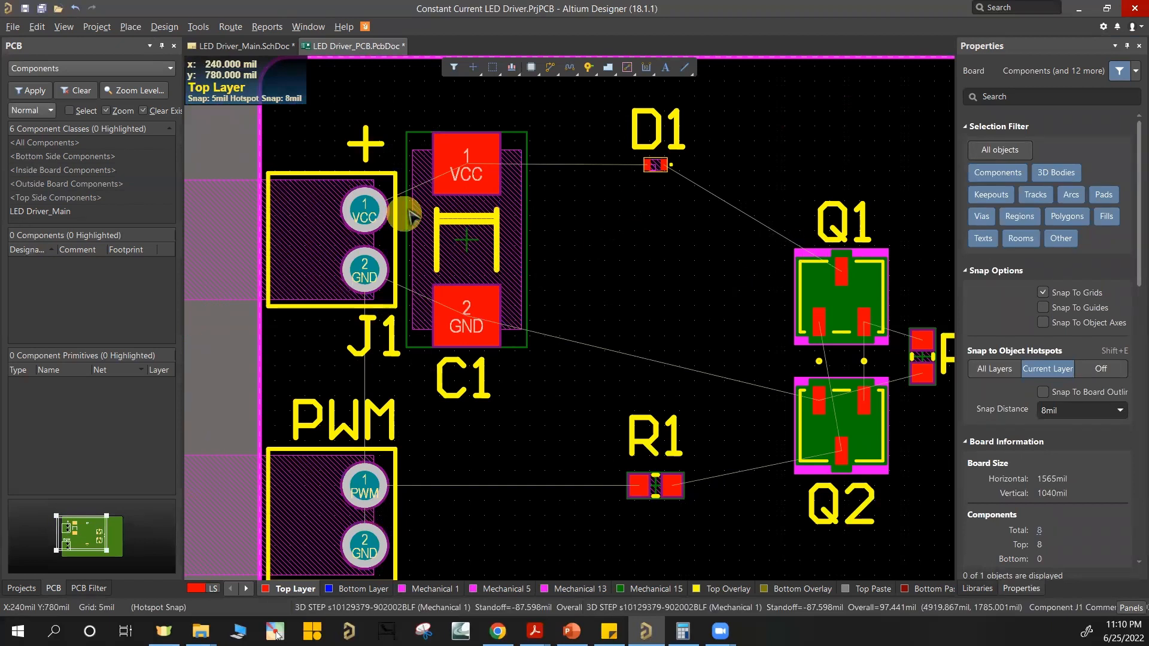
pyautogui.keyDown('ctrl'); pyautogui.scroll(2, 467, 172); pyautogui.keyUp('ctrl')
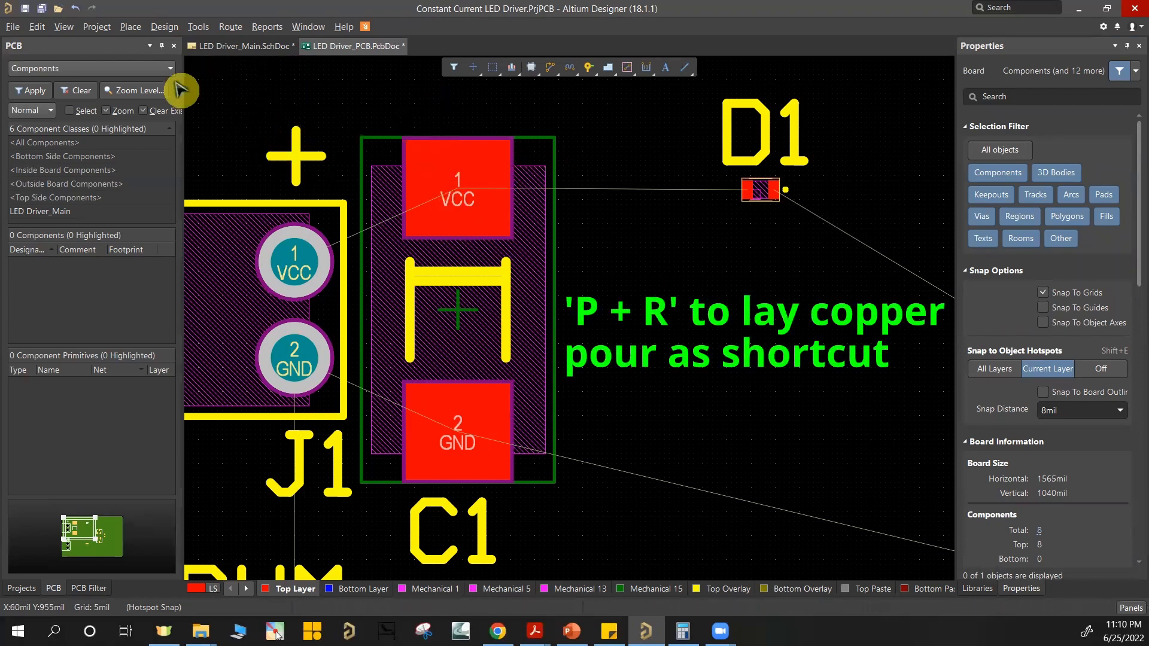
pyautogui.click(130, 28)
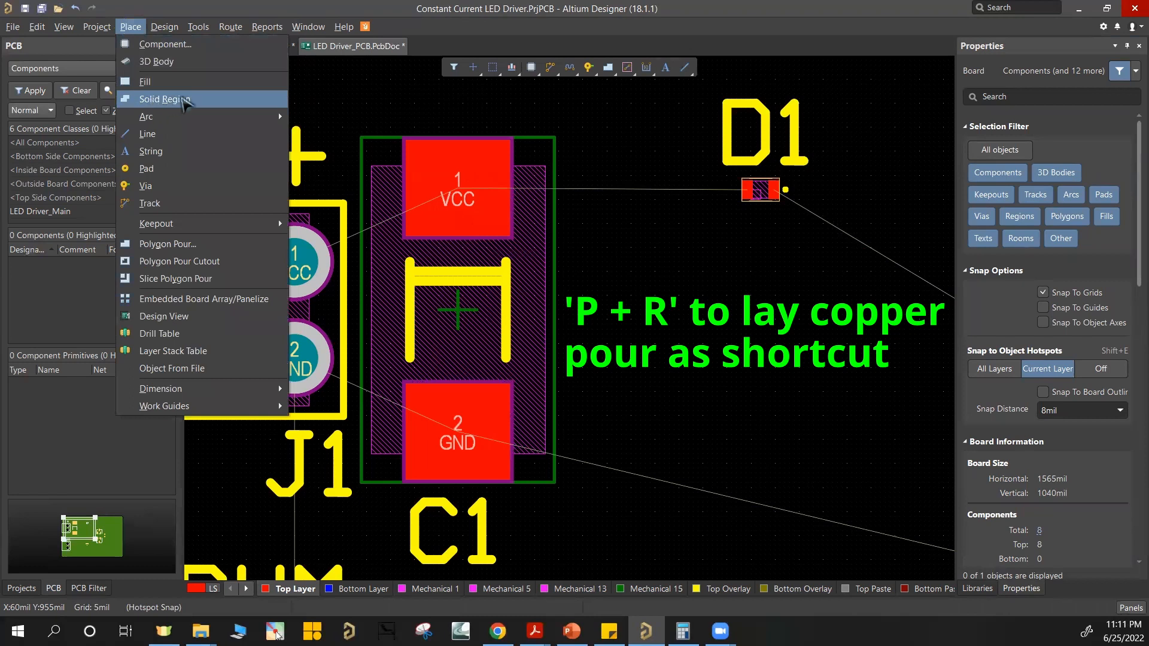
pyautogui.click(155, 101)
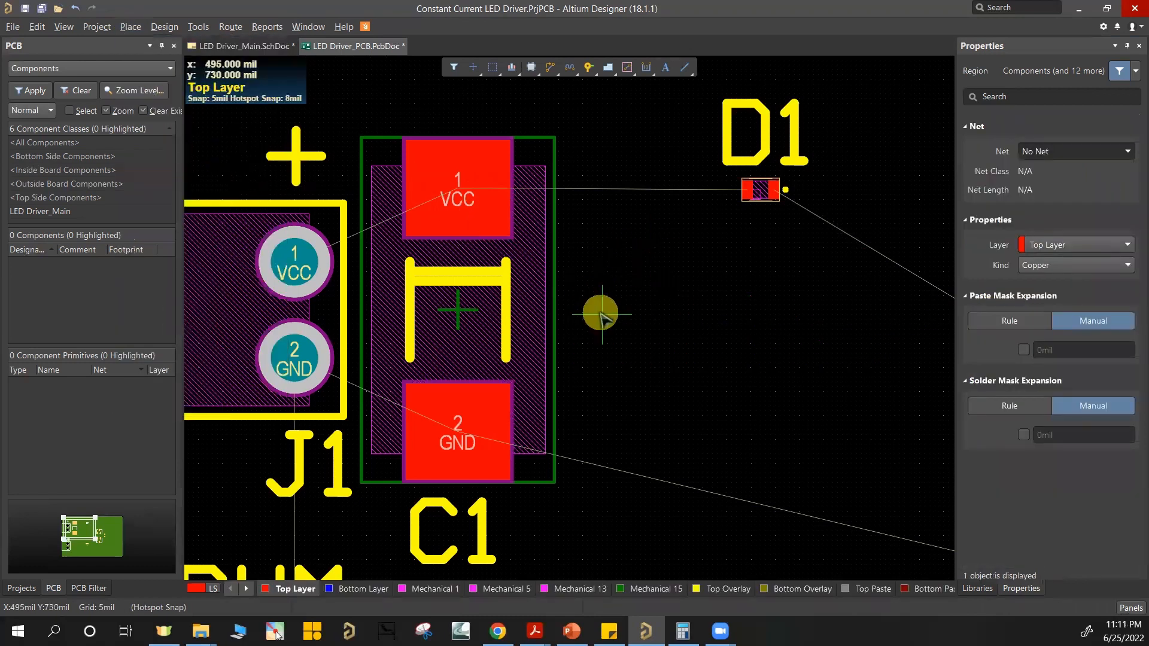
pyautogui.click(237, 296)
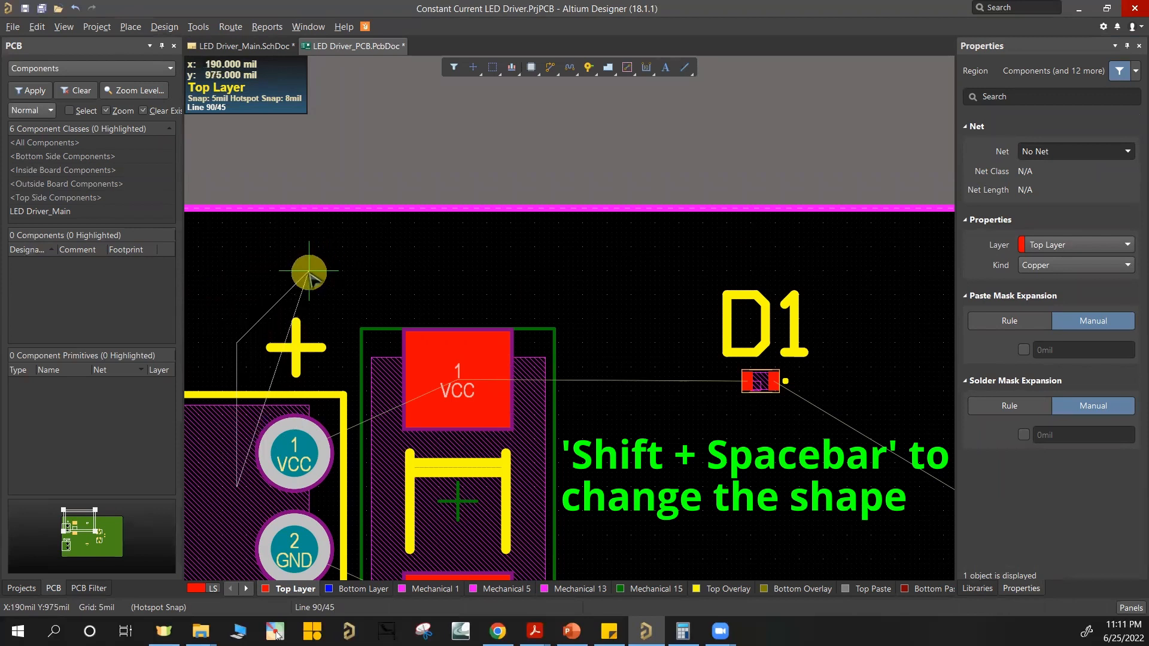
pyautogui.hotkey('shift', 'space')
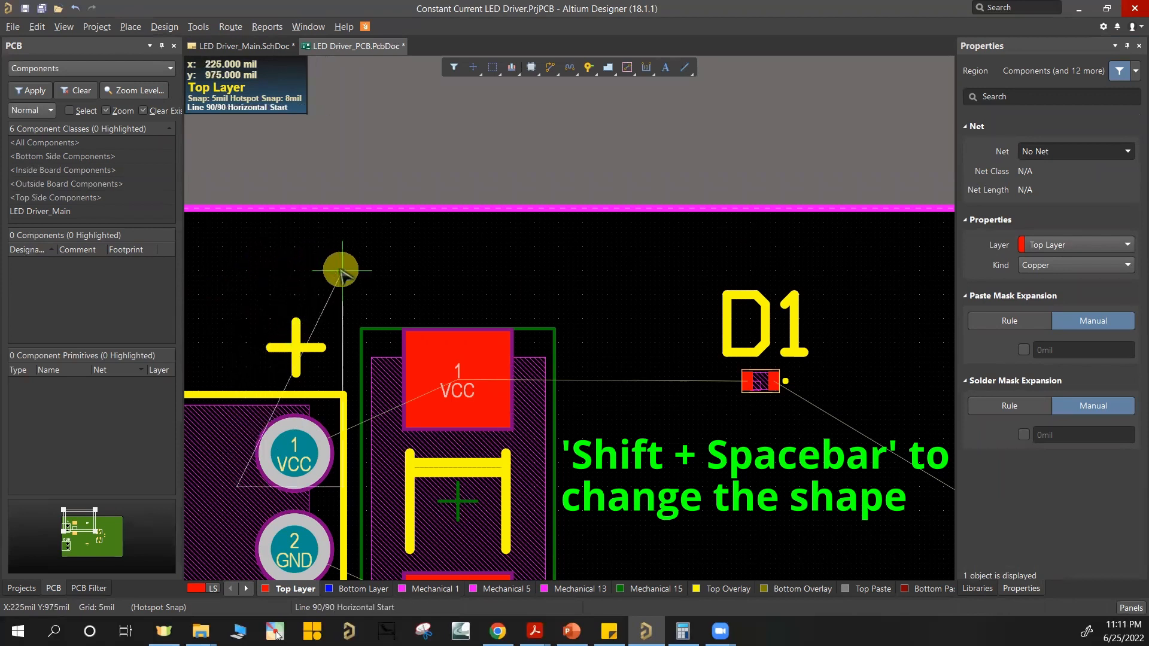
pyautogui.hotkey('shift', 'space')
pyautogui.scroll(-1, 233, 248)
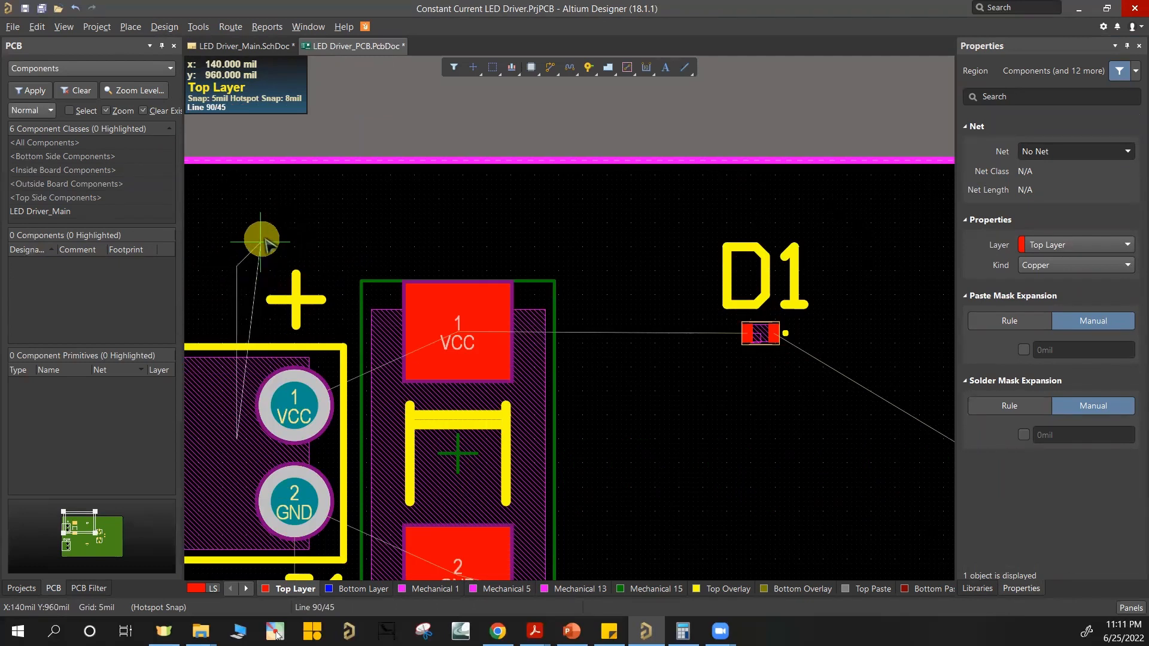
pyautogui.click(284, 232)
pyautogui.click(471, 233)
pyautogui.click(443, 416)
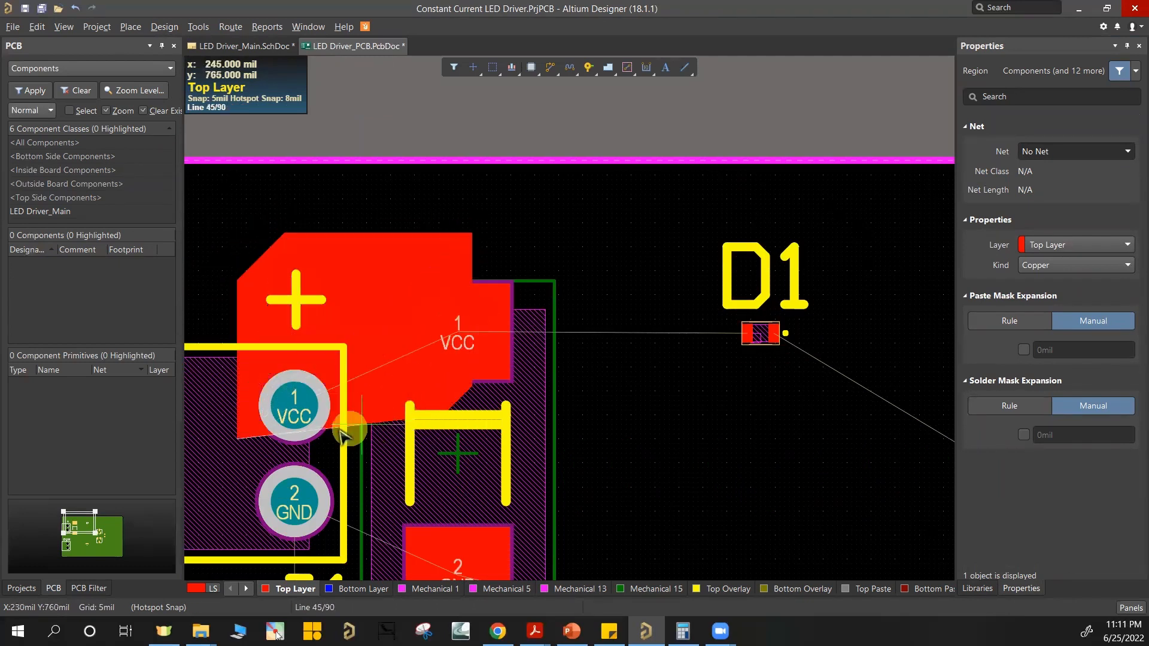
pyautogui.click(284, 443)
pyautogui.rightClick(282, 444)
pyautogui.rightClick(282, 444)
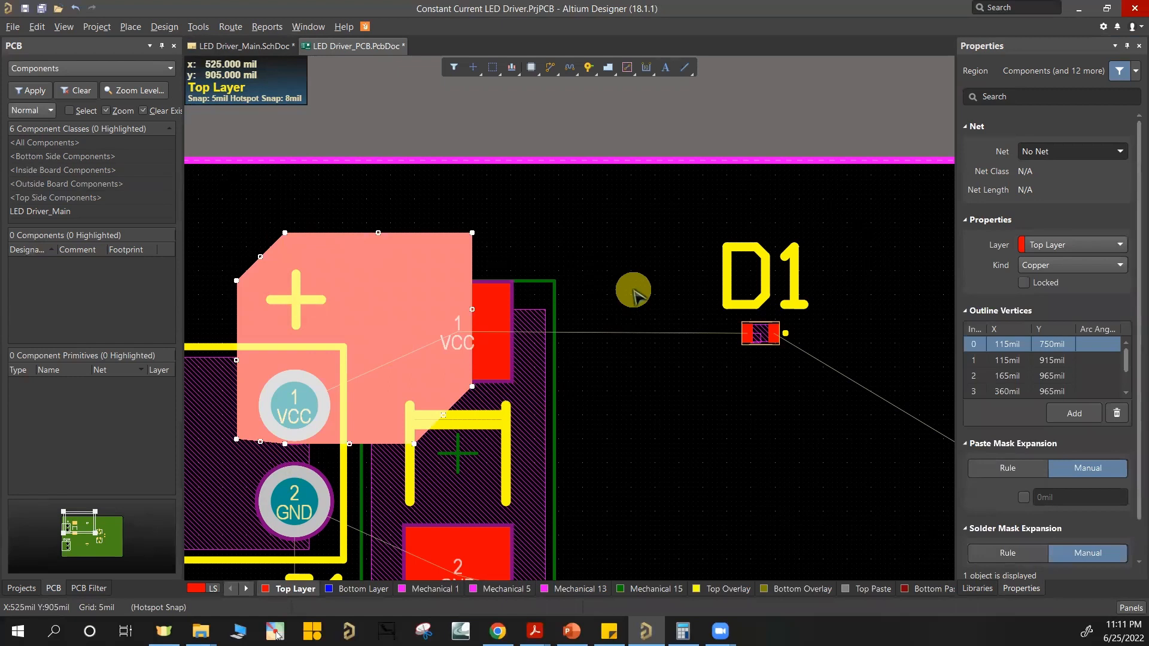
pyautogui.press('Delete')
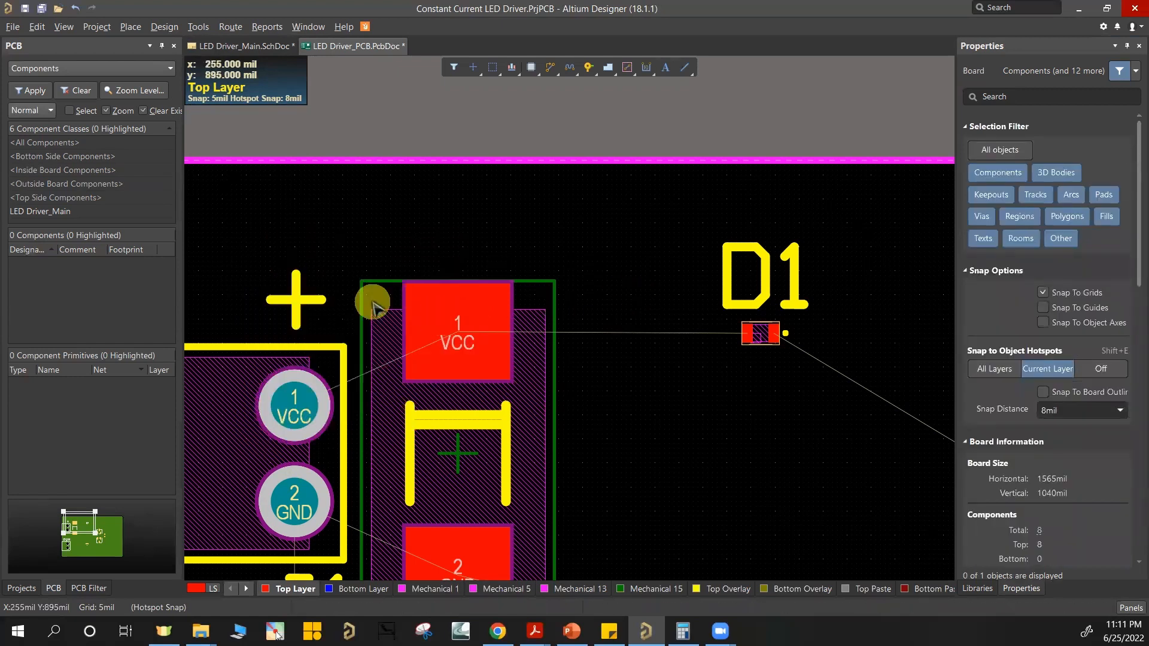
# Step: Place a chamfered Top Layer solid copper region, about 555 by 225 mil, spanning the VCC pads of J1, C1 and D1
pyautogui.press('p')
pyautogui.press('r')
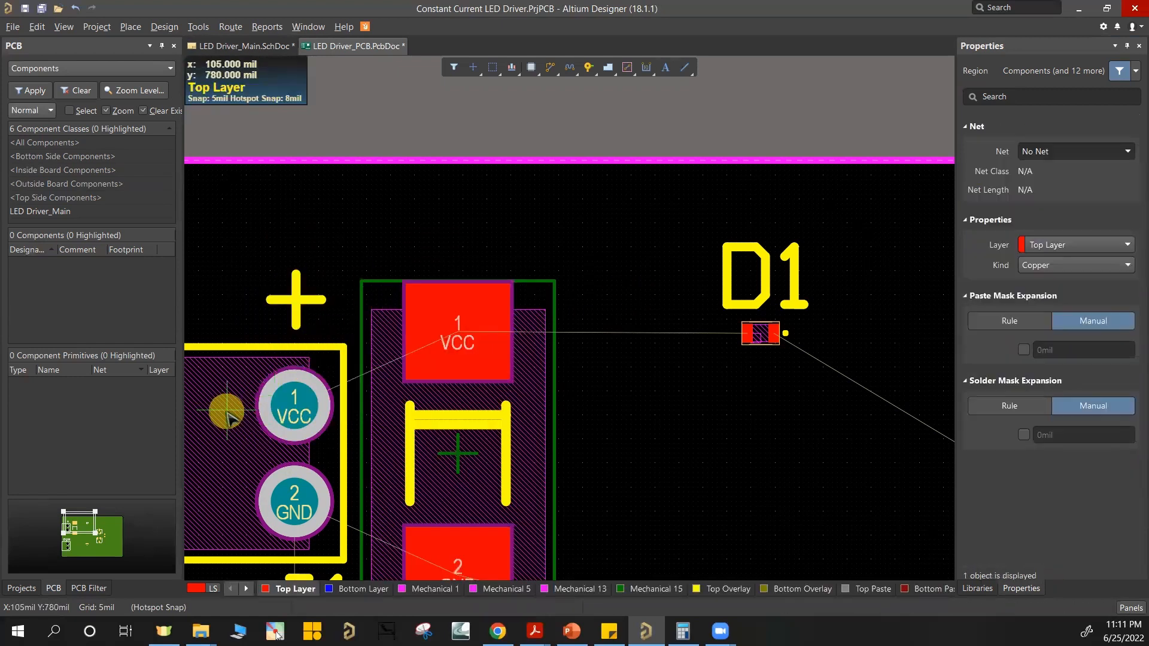
pyautogui.click(219, 412)
pyautogui.click(265, 228)
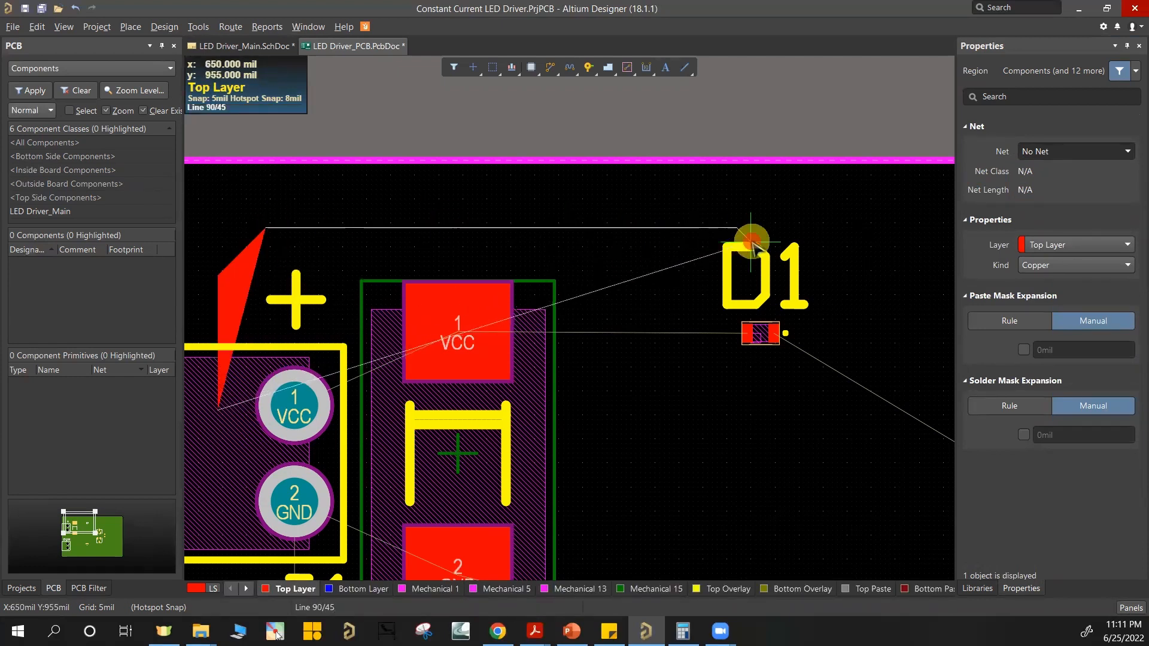
pyautogui.click(751, 241)
pyautogui.keyDown('ctrl'); pyautogui.scroll(3, 744, 377); pyautogui.keyUp('ctrl')
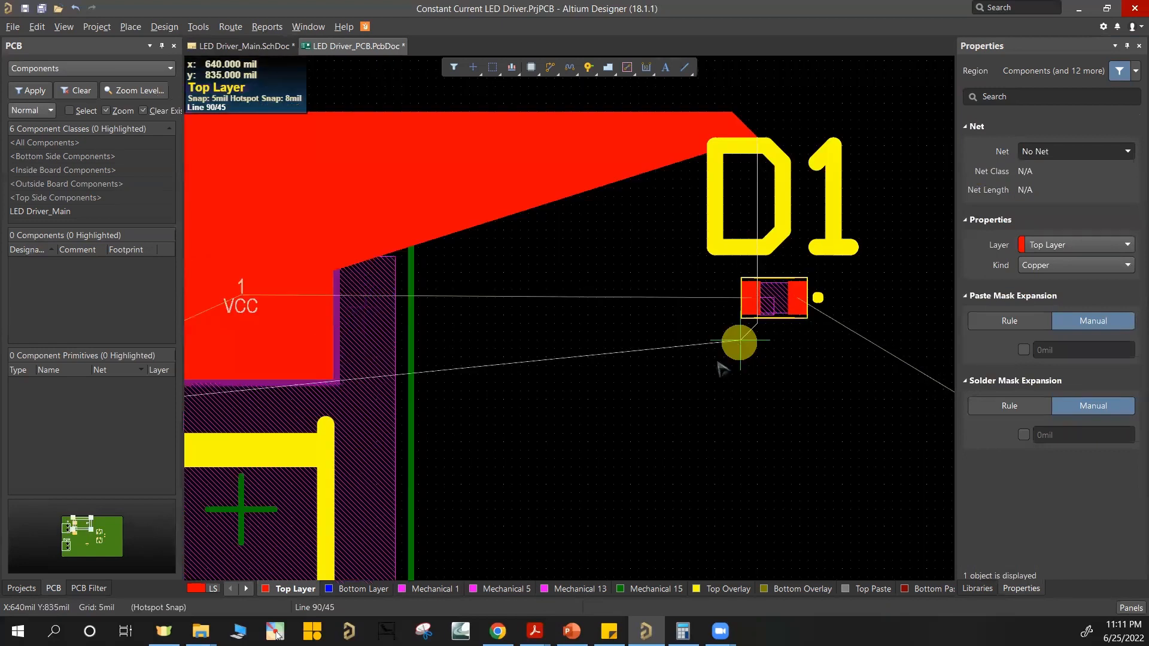
pyautogui.keyDown('ctrl'); pyautogui.scroll(-2, 736, 386); pyautogui.keyUp('ctrl')
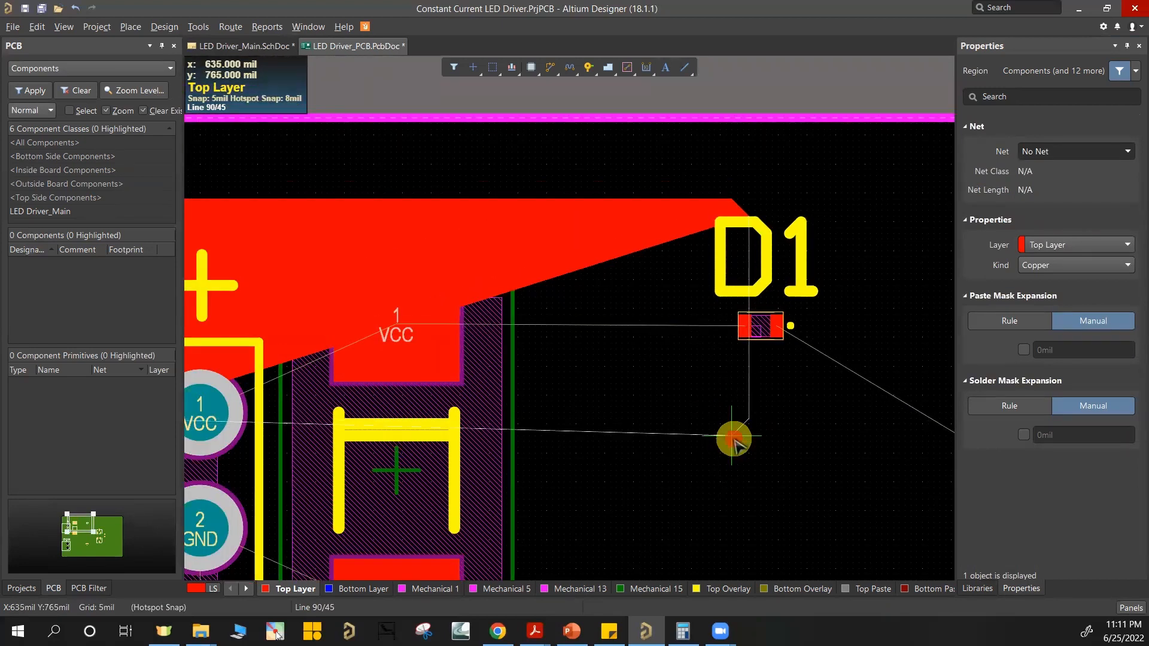
pyautogui.click(734, 440)
pyautogui.keyDown('shift'); pyautogui.hscroll(-3, 302, 431); pyautogui.keyUp('shift')
pyautogui.press('space')
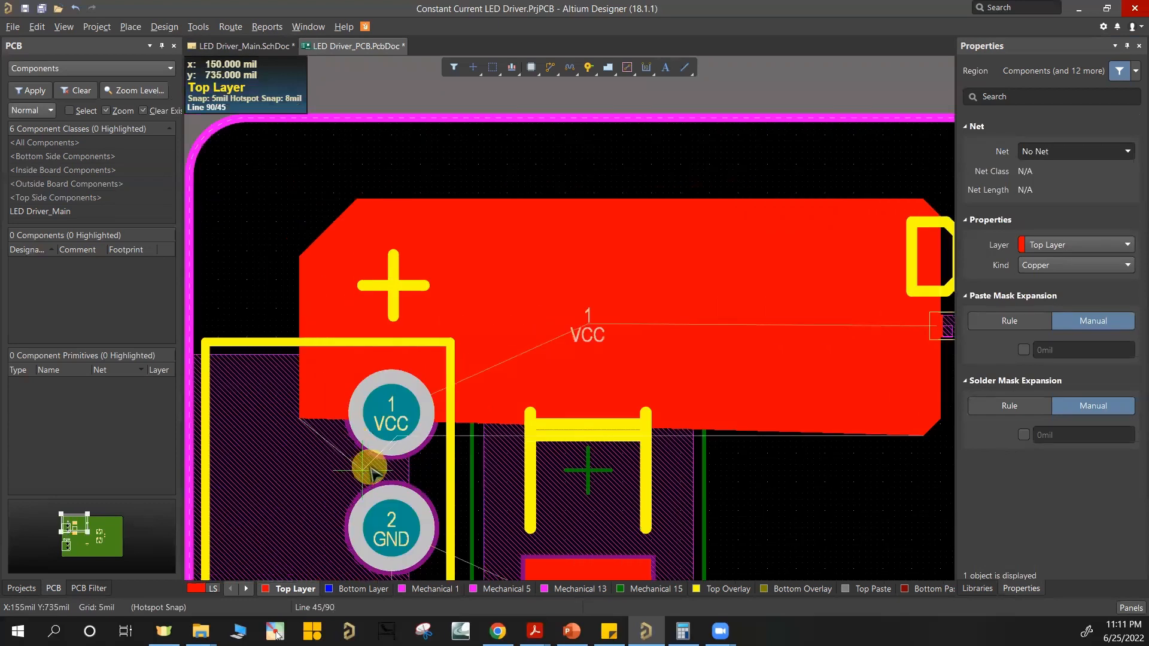
pyautogui.click(300, 459)
pyautogui.rightClick(300, 459)
pyautogui.rightClick(433, 416)
pyautogui.click(604, 349)
# Step: Deselect the new copper region and examine how it covers the VCC pads of J1 and C1
pyautogui.keyDown('ctrl'); pyautogui.scroll(-1, 821, 178); pyautogui.keyUp('ctrl')
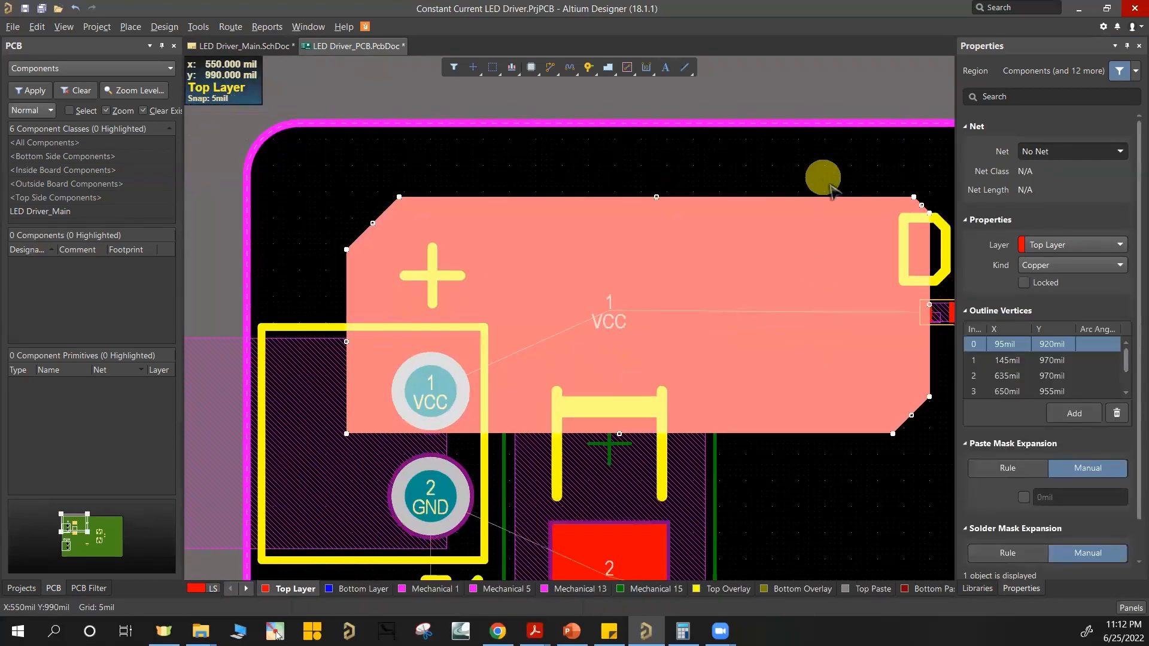
pyautogui.keyDown('ctrl'); pyautogui.scroll(-2, 824, 177); pyautogui.keyUp('ctrl')
pyautogui.moveTo(861, 418); pyautogui.dragTo(757, 432, button='right')
pyautogui.click(757, 431)
pyautogui.keyDown('ctrl'); pyautogui.scroll(2, 551, 251); pyautogui.keyUp('ctrl')
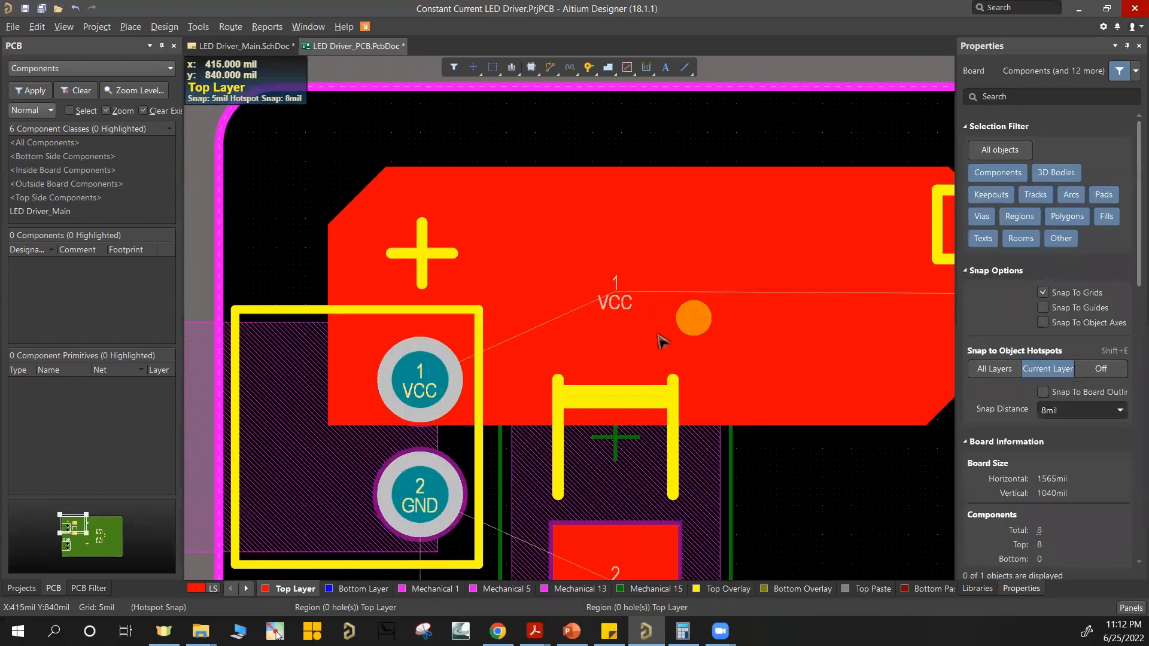
pyautogui.keyDown('ctrl'); pyautogui.scroll(-1, 495, 282); pyautogui.keyUp('ctrl')
pyautogui.keyDown('ctrl'); pyautogui.scroll(3, 659, 190); pyautogui.keyUp('ctrl')
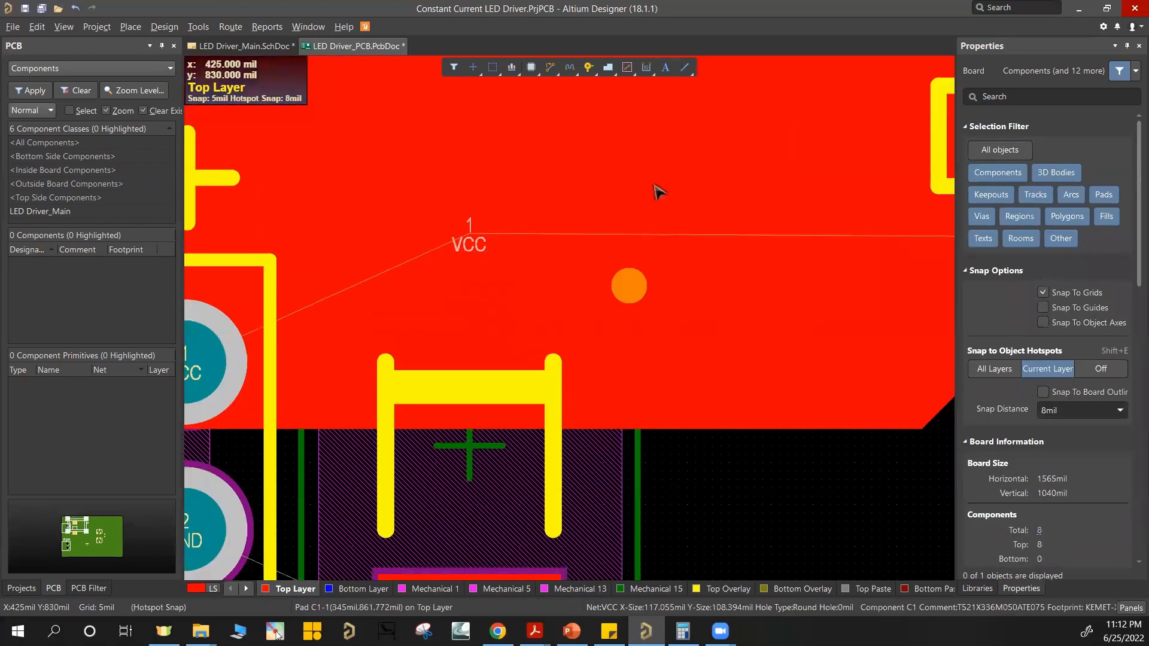
# Step: Assign the VCC net to the Top Layer copper region over the J1, C1 and D1 pads
pyautogui.keyDown('ctrl'); pyautogui.scroll(-1, 652, 239); pyautogui.keyUp('ctrl')
pyautogui.click(621, 205)
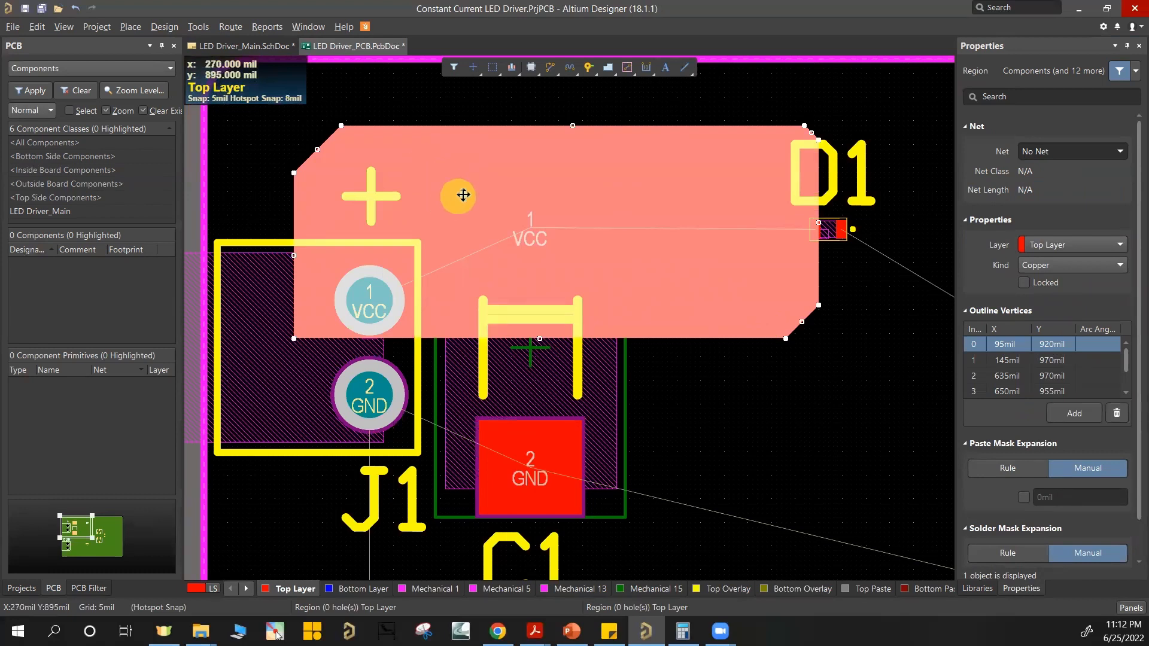
pyautogui.click(1055, 151)
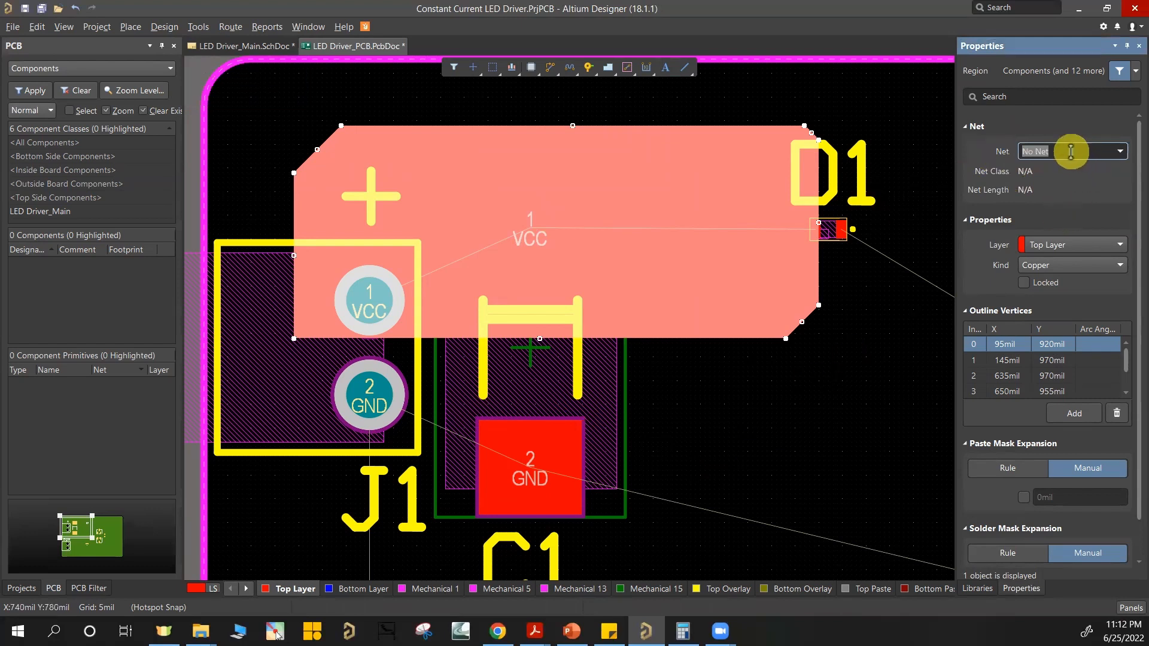
pyautogui.write('VCC')
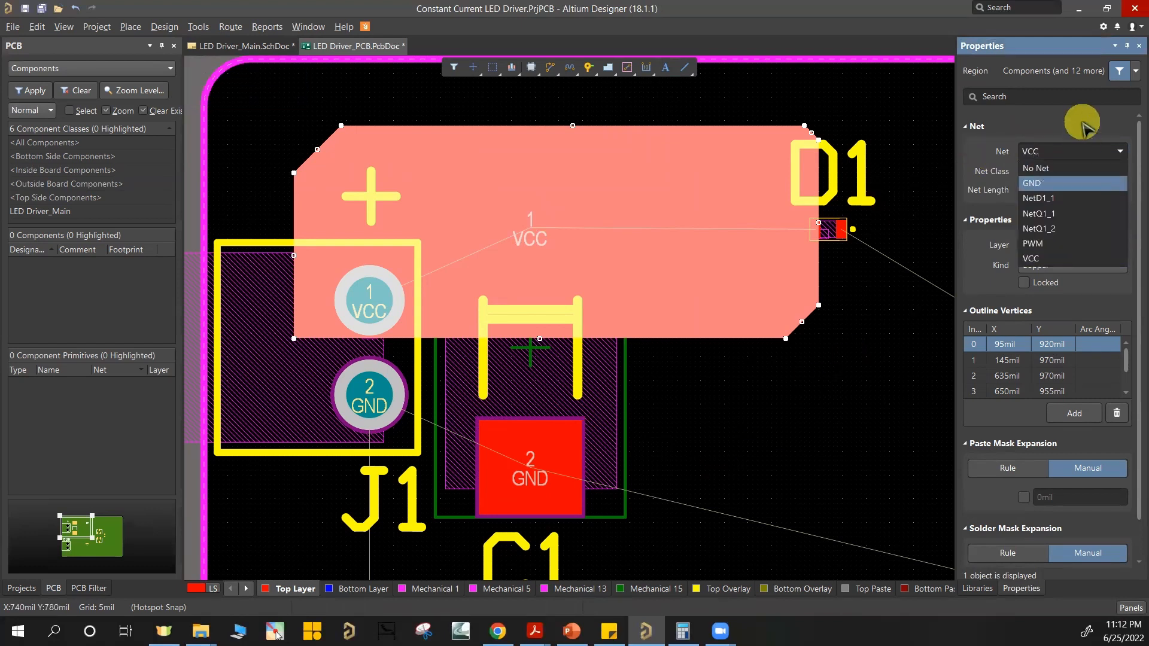
pyautogui.press('Return')
pyautogui.write('VCC')
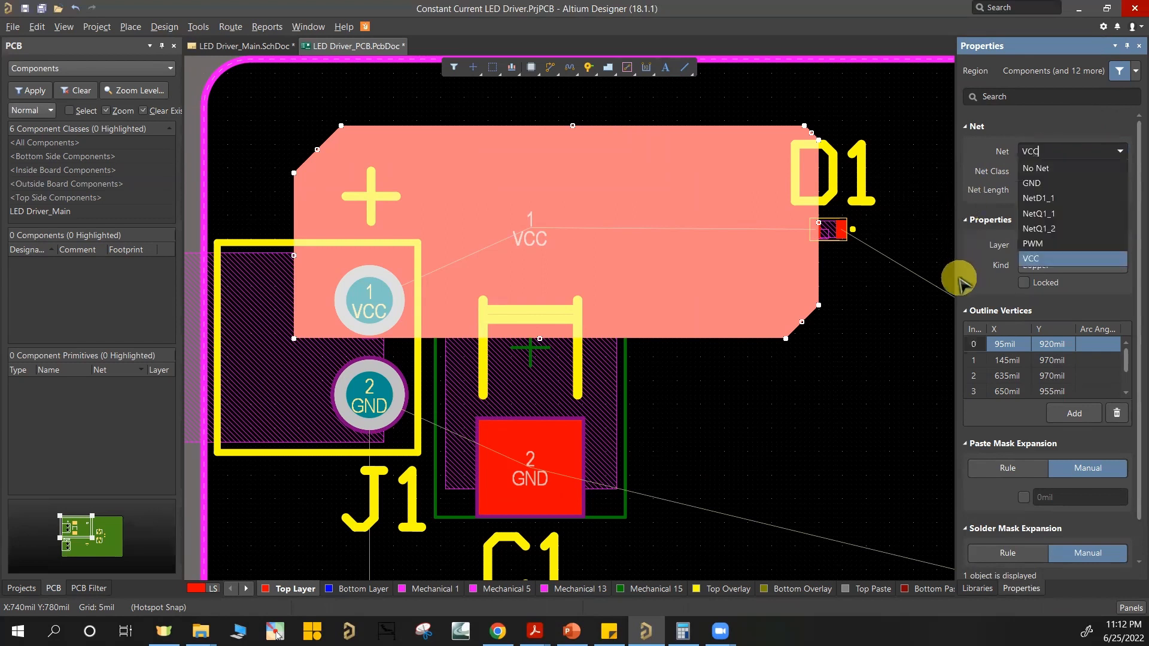
pyautogui.press('Return')
pyautogui.click(842, 459)
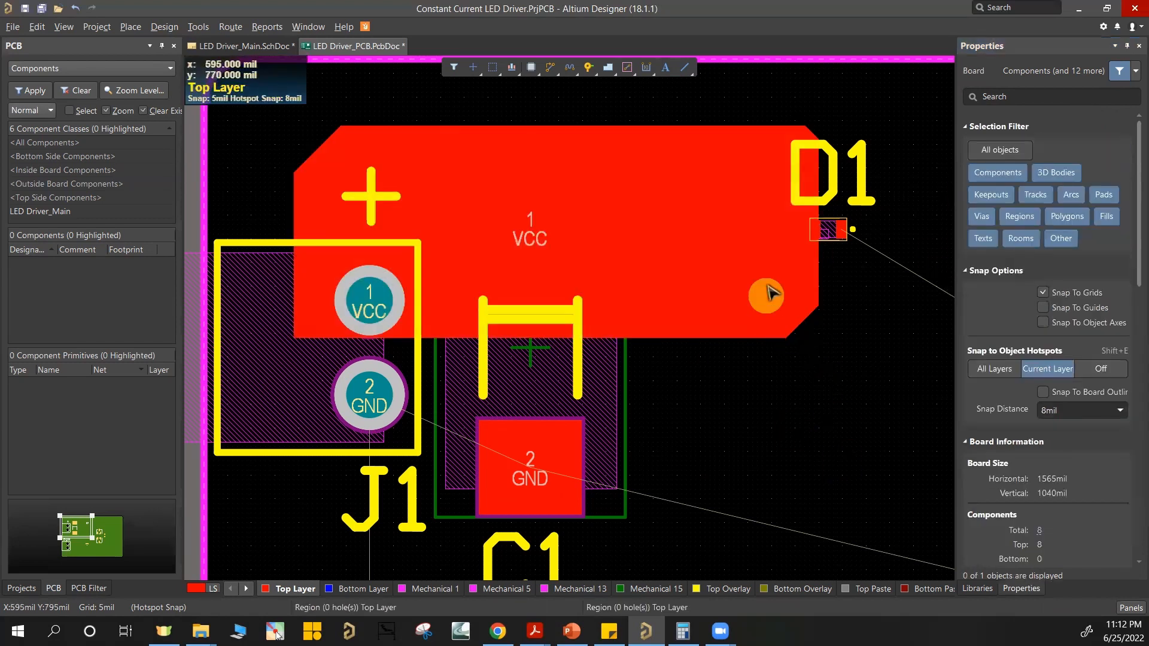
# Step: Stretch the VCC copper region's edge at D1 to X 655 mil so it fully covers D1's VCC pad
pyautogui.keyDown('ctrl'); pyautogui.scroll(2, 818, 231); pyautogui.keyUp('ctrl')
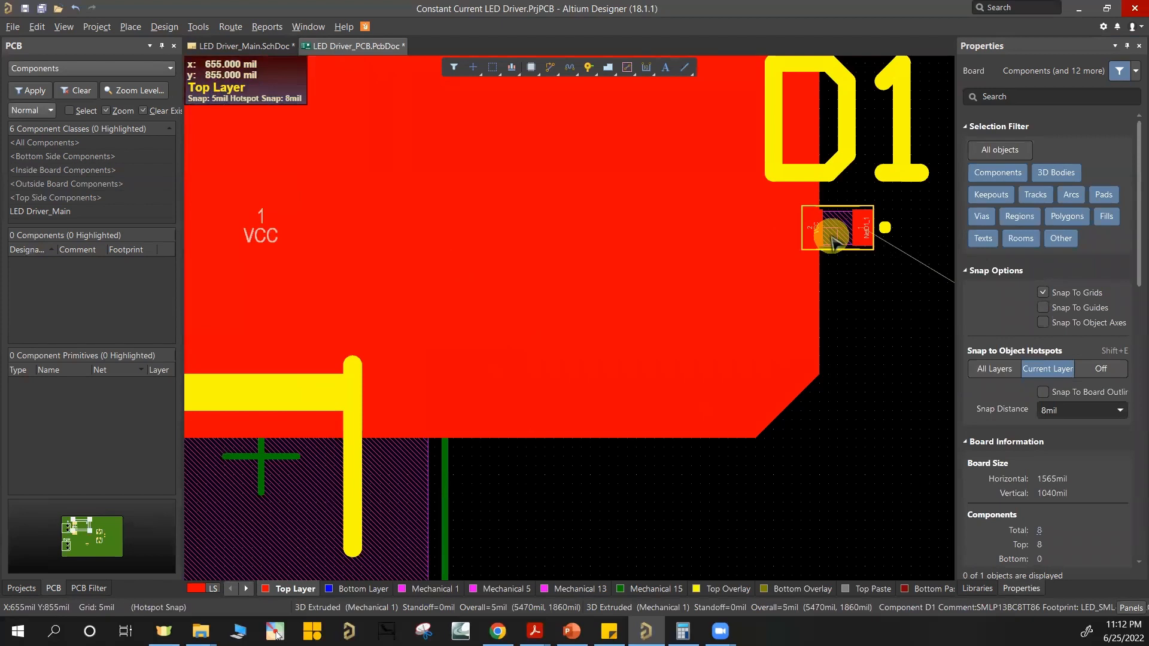
pyautogui.keyDown('ctrl'); pyautogui.scroll(-2, 531, 339); pyautogui.keyUp('ctrl')
pyautogui.moveTo(334, 309); pyautogui.dragTo(412, 317, button='right')
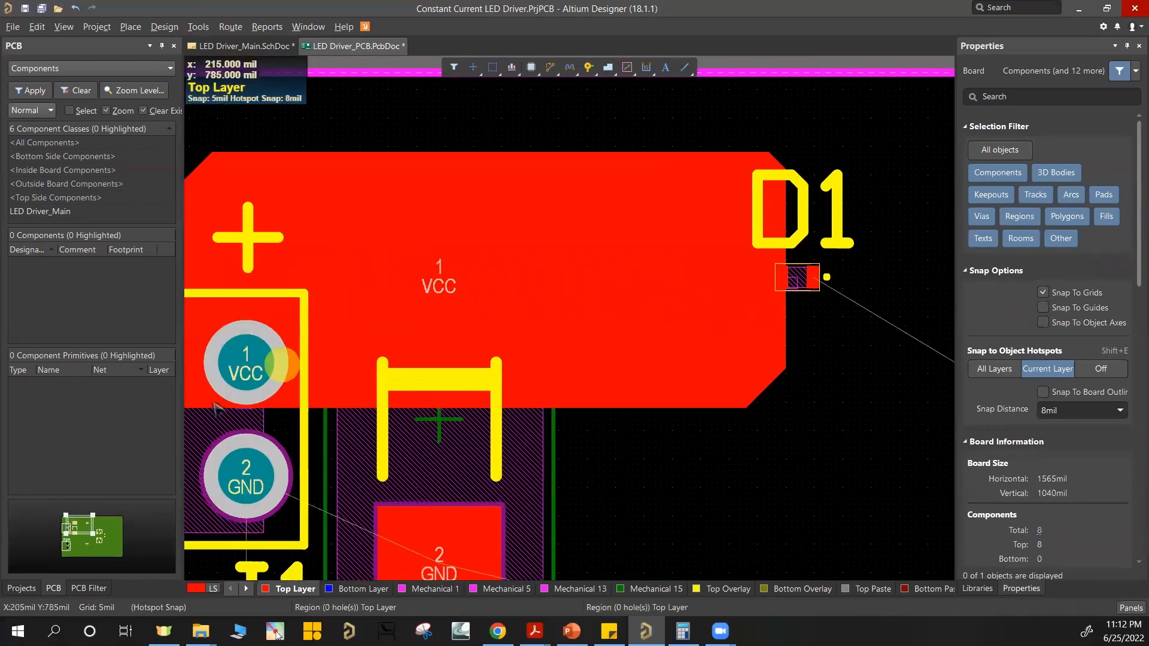
pyautogui.keyDown('ctrl'); pyautogui.scroll(2, 787, 323); pyautogui.keyUp('ctrl')
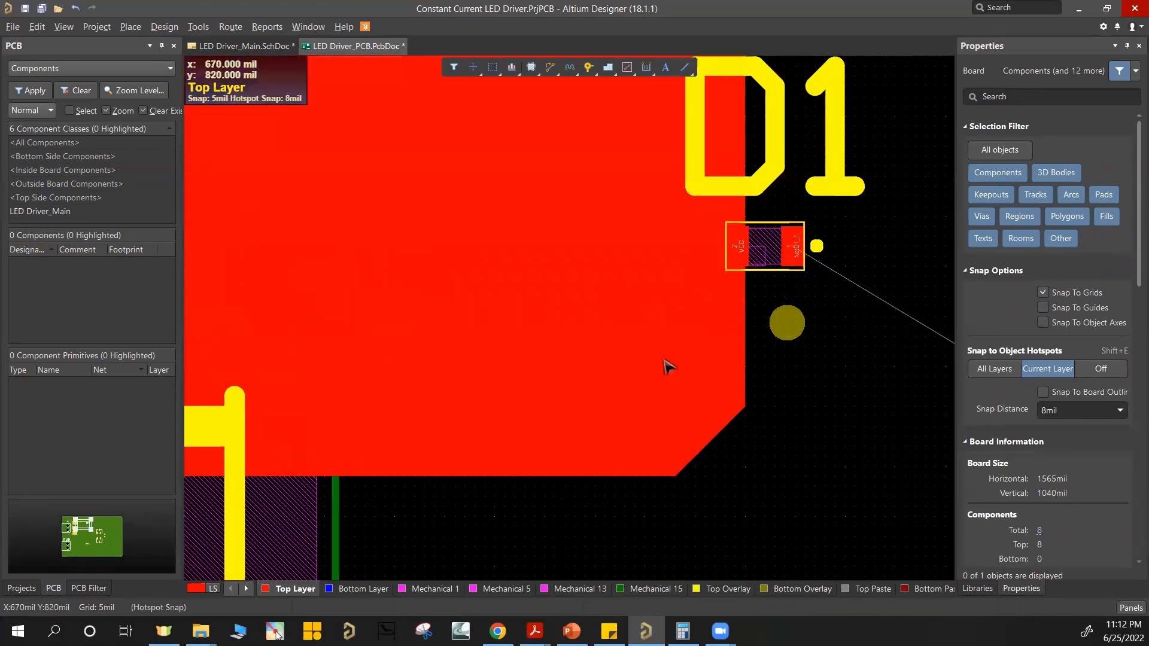
pyautogui.click(659, 361)
pyautogui.keyDown('ctrl'); pyautogui.scroll(1, 742, 231); pyautogui.keyUp('ctrl')
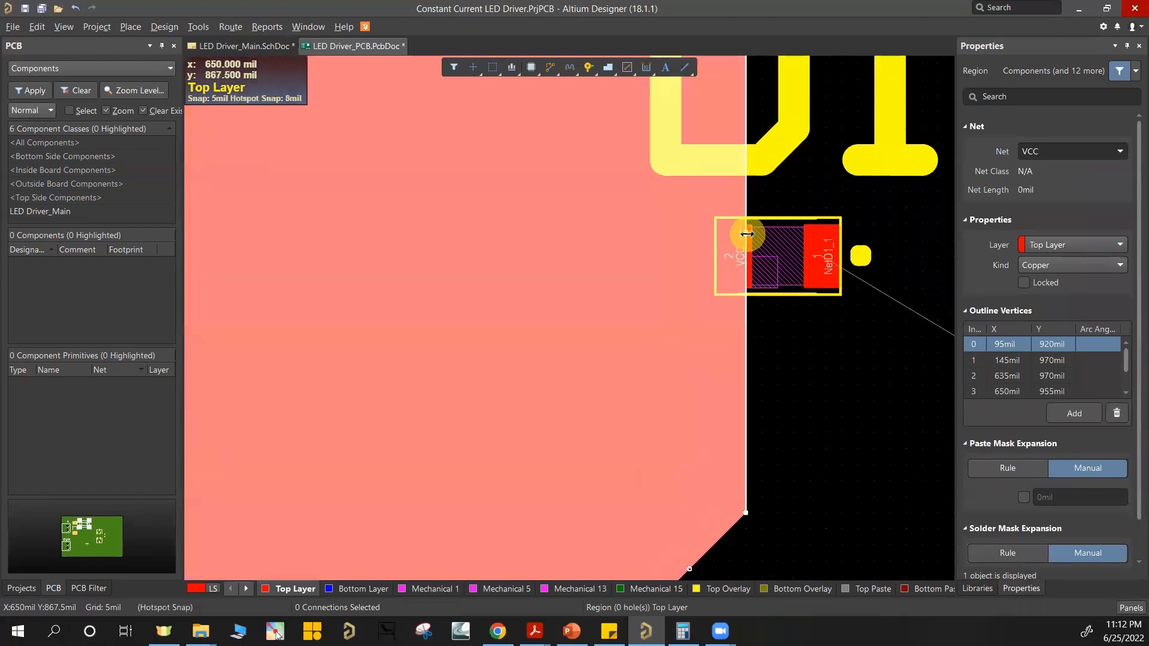
pyautogui.moveTo(746, 233); pyautogui.dragTo(746, 239)
pyautogui.click(746, 234)
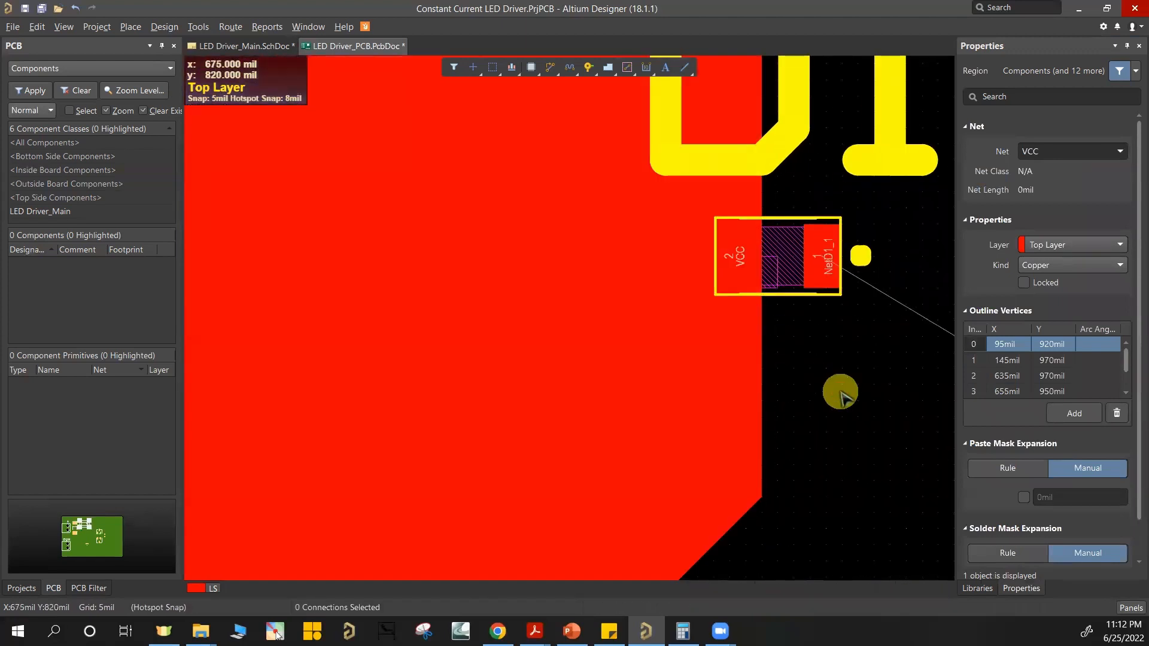
pyautogui.click(840, 383)
# Step: Place a chamfered Top Layer solid copper region, about 420 by 285 mil, between D1's cathode-side pad 1 and Q1's pad 3
pyautogui.keyDown('ctrl'); pyautogui.scroll(-3, 842, 375); pyautogui.keyUp('ctrl')
pyautogui.keyDown('ctrl'); pyautogui.scroll(3, 703, 323); pyautogui.keyUp('ctrl')
pyautogui.moveTo(692, 329); pyautogui.dragTo(594, 282, button='right')
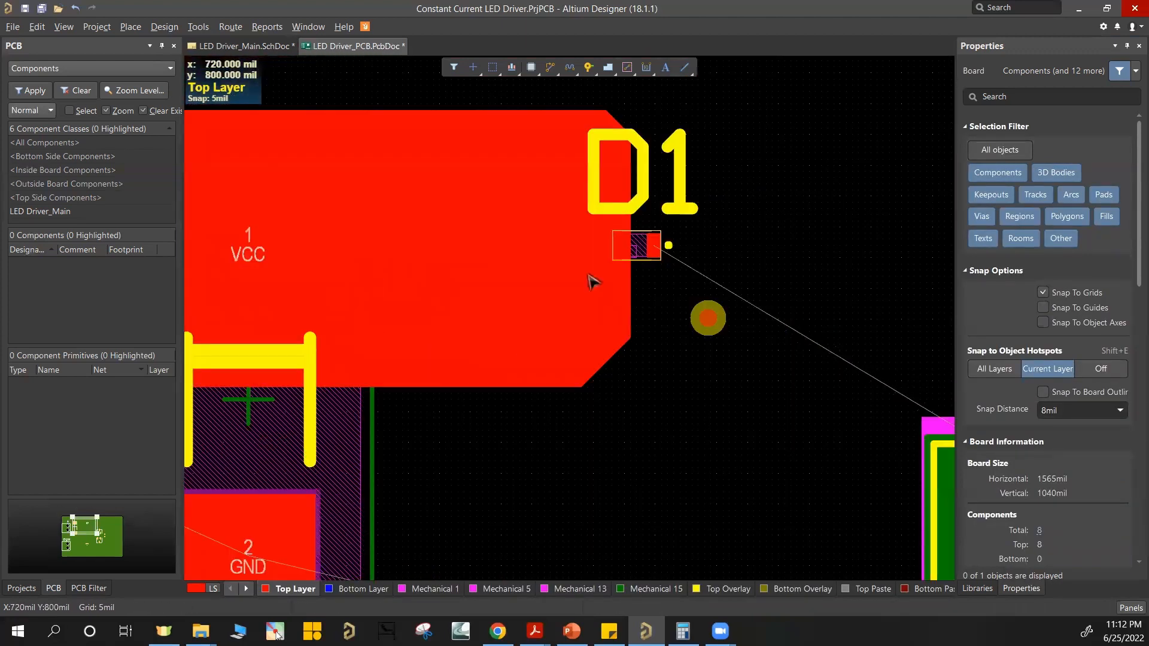
pyautogui.keyDown('ctrl'); pyautogui.scroll(-5, 600, 285); pyautogui.keyUp('ctrl')
pyautogui.moveTo(514, 387); pyautogui.dragTo(570, 369, button='right')
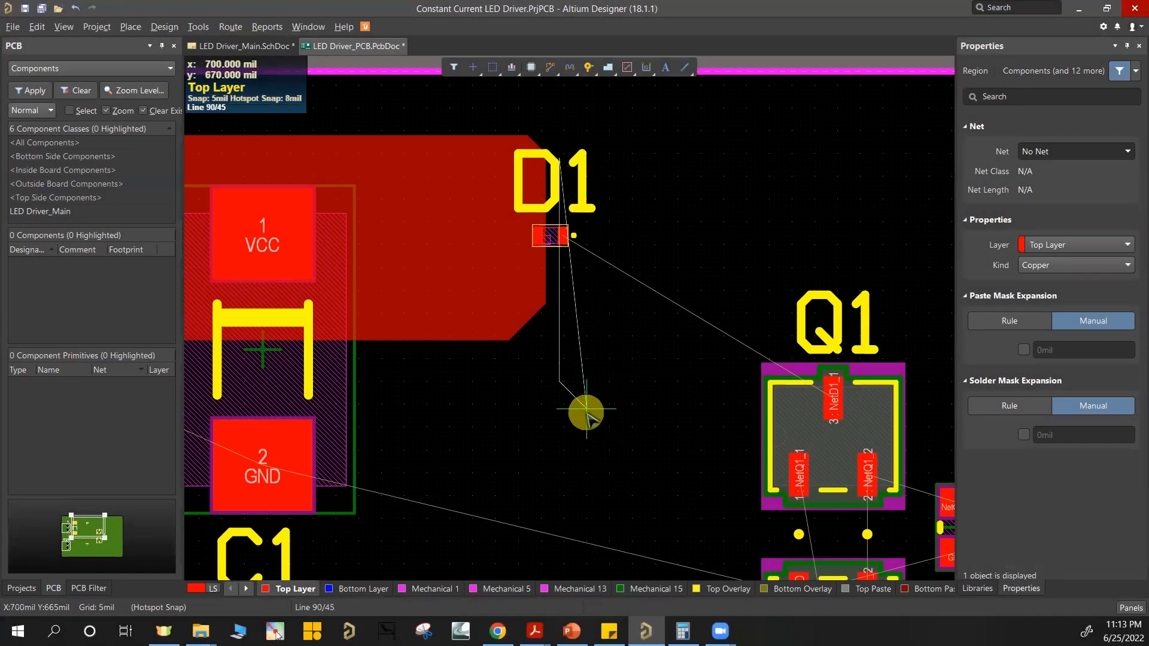
pyautogui.click(586, 417)
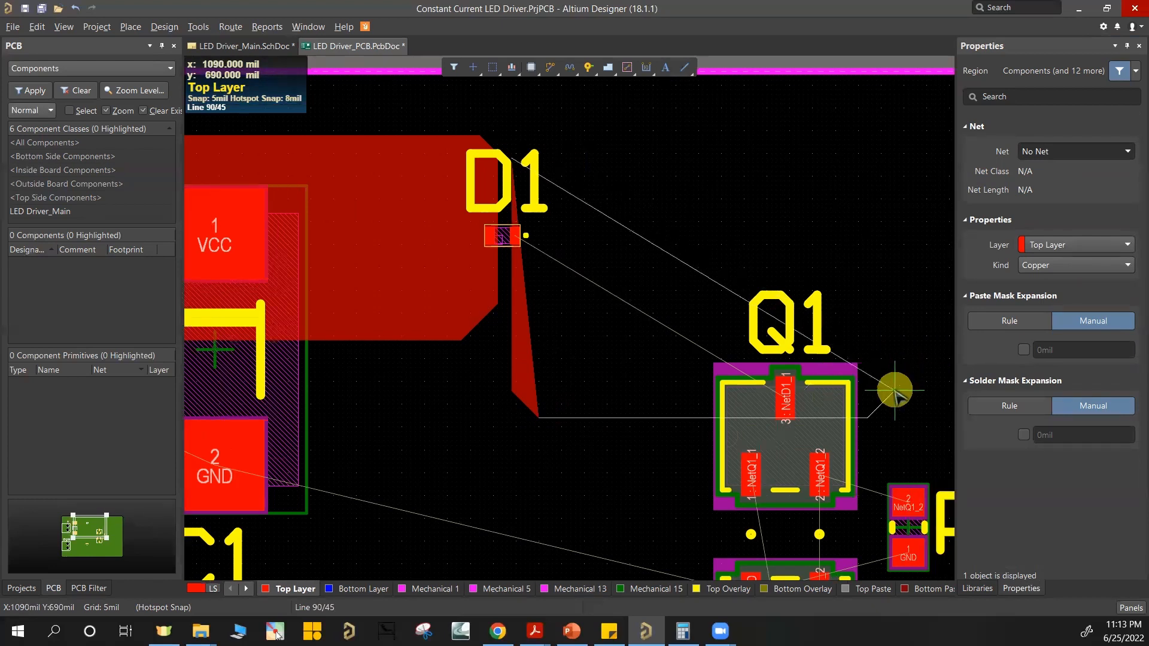
pyautogui.click(894, 390)
pyautogui.click(890, 159)
pyautogui.rightClick(890, 159)
pyautogui.click(730, 190)
# Step: Assign the NetD1_1 net to the new copper region between D1 and Q1, and deselect it
pyautogui.keyDown('ctrl'); pyautogui.scroll(2, 742, 430); pyautogui.keyUp('ctrl')
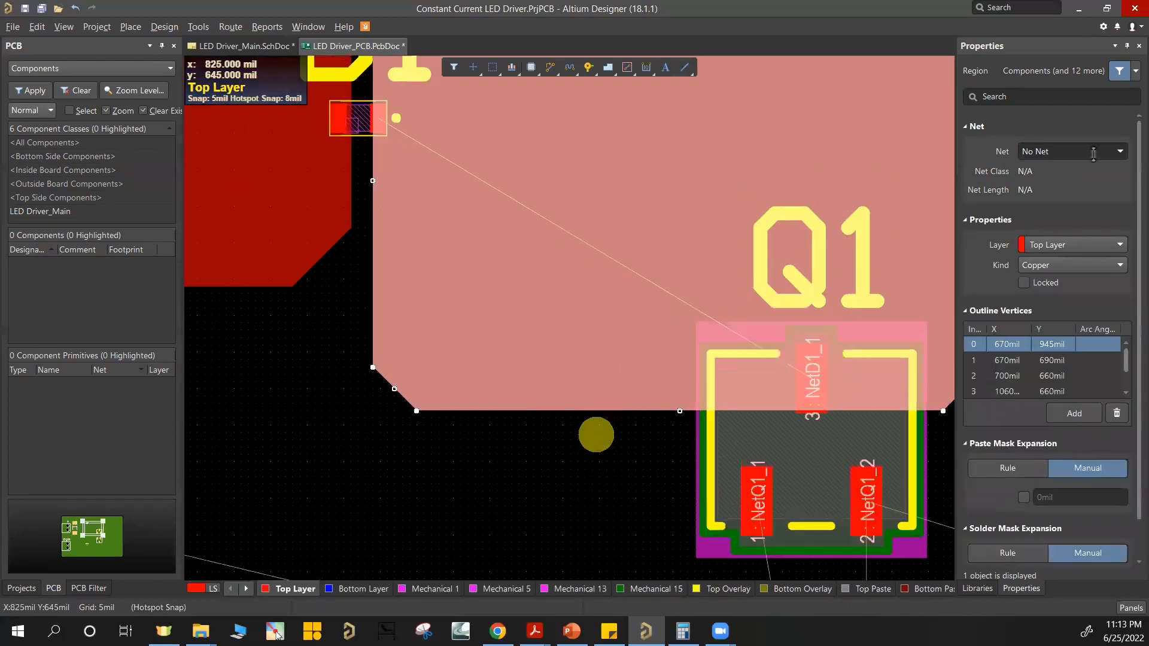
pyautogui.click(1055, 153)
pyautogui.write('Net')
pyautogui.keyDown('ctrl'); pyautogui.scroll(-3, 633, 412); pyautogui.keyUp('ctrl')
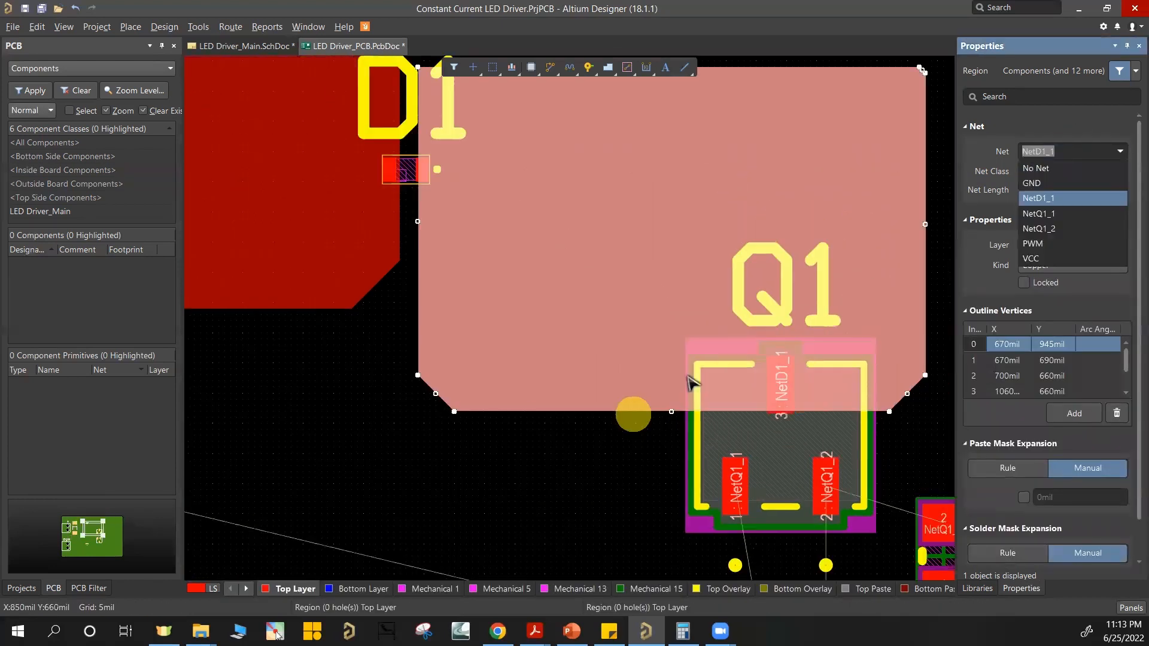
pyautogui.click(889, 325)
# Step: Route a 25 mil Top Layer track on NetQ1_1 from Q2's pad 3 to Q1's pad 1
pyautogui.moveTo(872, 512); pyautogui.dragTo(668, 363, button='right')
pyautogui.moveTo(260, 106); pyautogui.dragTo(439, 195, button='right')
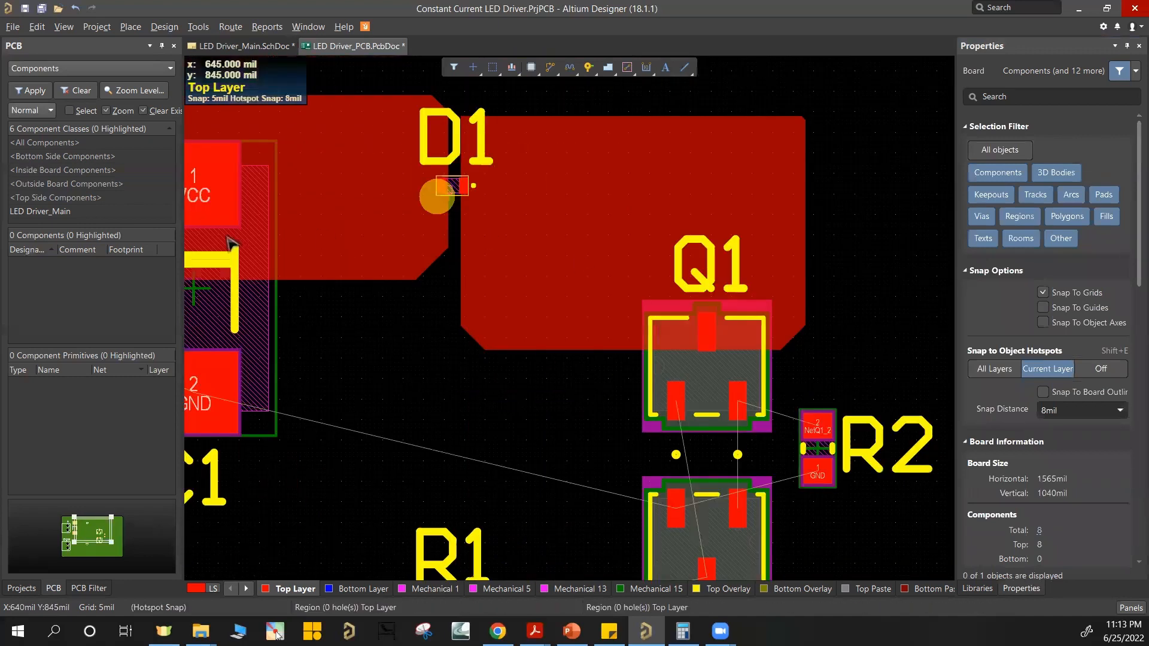
pyautogui.keyDown('ctrl'); pyautogui.scroll(-1, 231, 246); pyautogui.keyUp('ctrl')
pyautogui.moveTo(231, 246); pyautogui.dragTo(359, 277, button='right')
pyautogui.moveTo(614, 301); pyautogui.dragTo(358, 59, button='right')
pyautogui.keyDown('ctrl'); pyautogui.scroll(3, 687, 298); pyautogui.keyUp('ctrl')
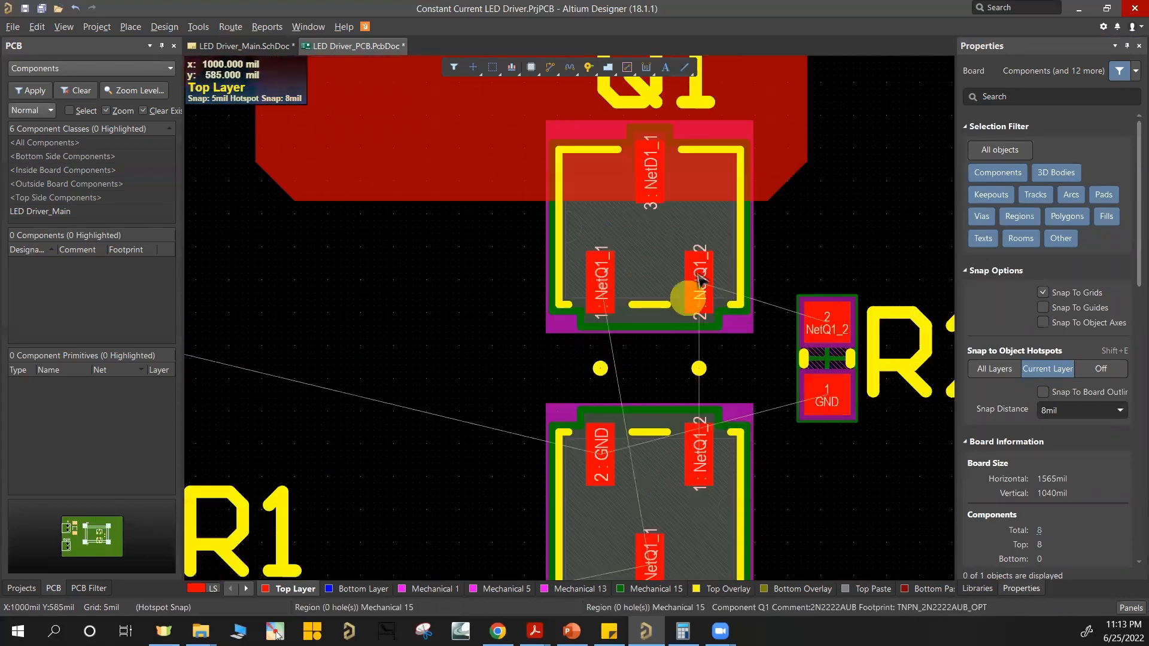
pyautogui.keyDown('ctrl'); pyautogui.scroll(-2, 694, 335); pyautogui.keyUp('ctrl')
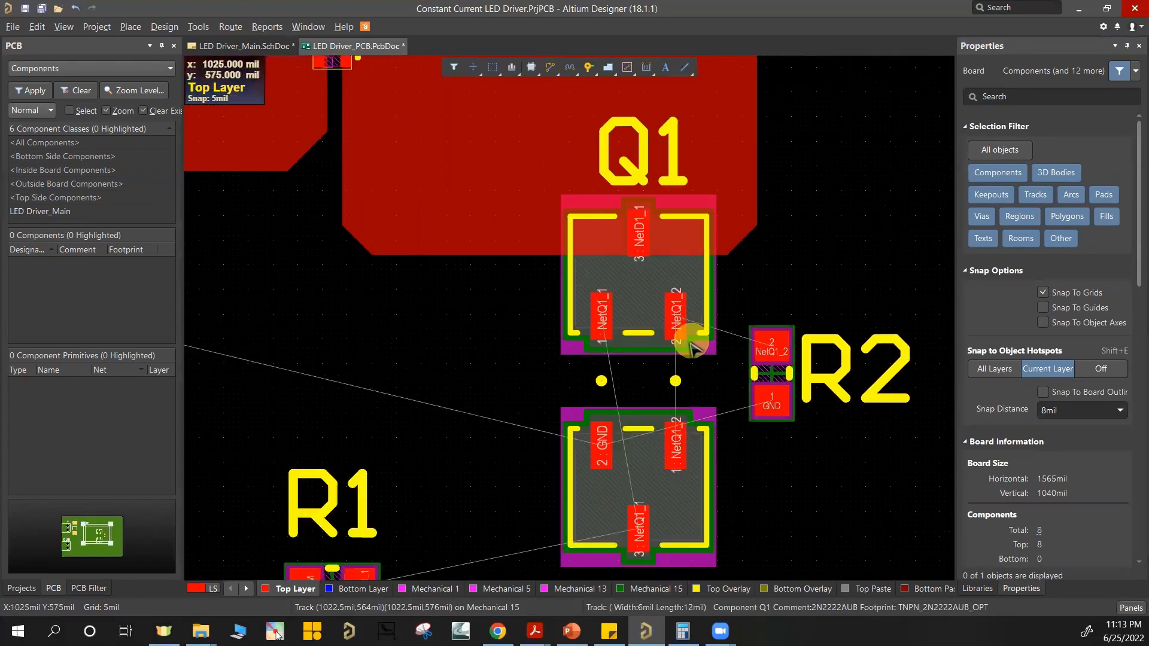
pyautogui.scroll(-1, 605, 351)
pyautogui.keyDown('ctrl'); pyautogui.scroll(2, 608, 353); pyautogui.keyUp('ctrl')
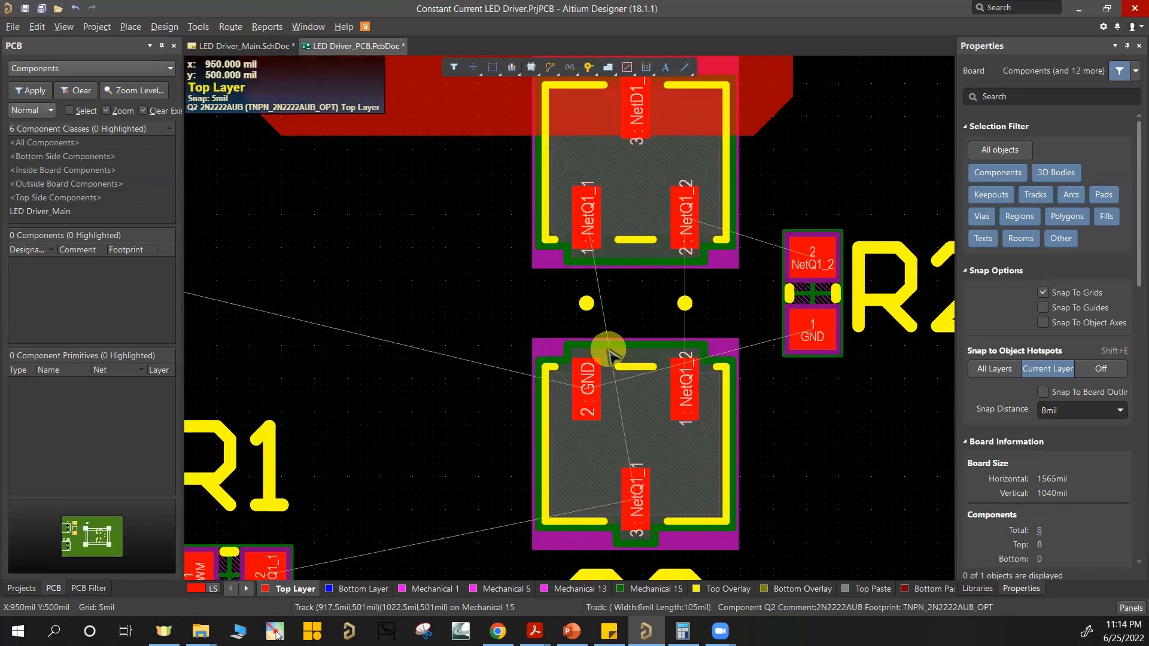
pyautogui.hotkey('ctrl', 'w')
pyautogui.click(635, 502)
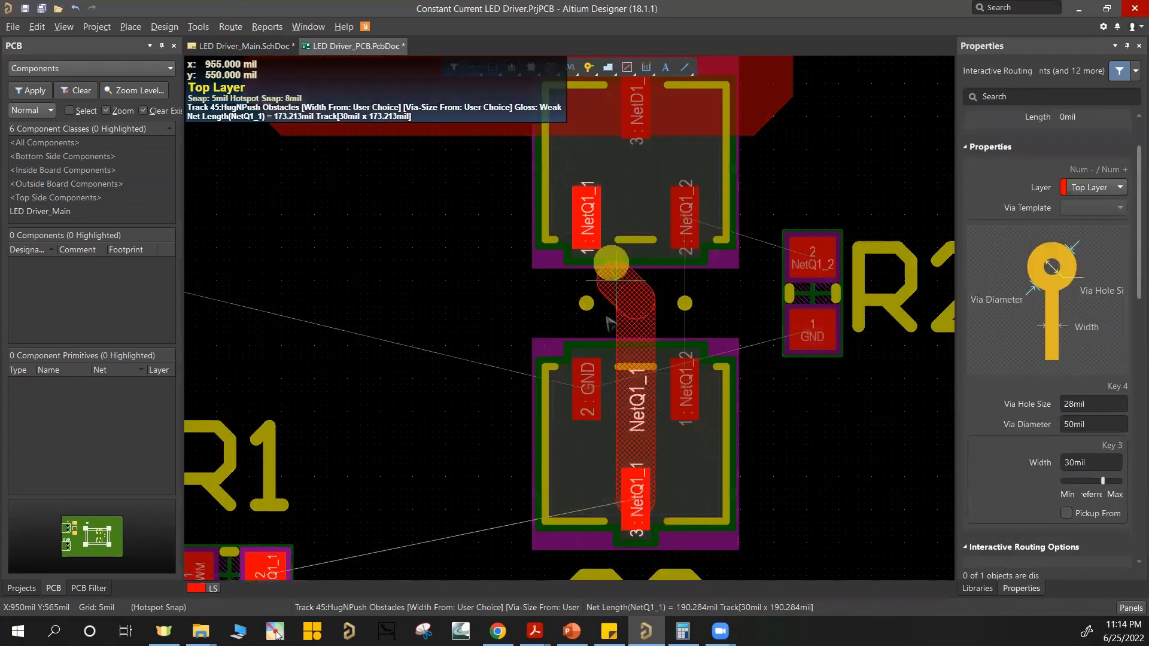
pyautogui.write('25')
pyautogui.press('Return')
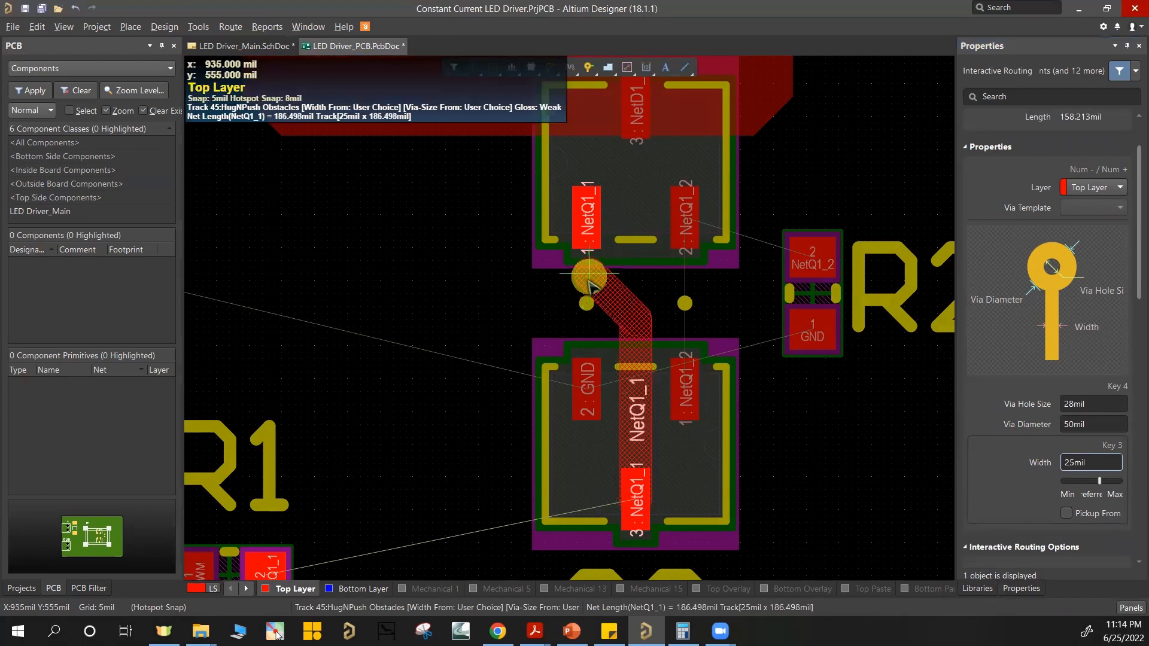
pyautogui.click(583, 233)
# Step: Route 25 mil NetQ1_2 tracks from Q1's pad 2 to R2's pad 2 and to Q2's pad 1
pyautogui.click(688, 219)
pyautogui.click(810, 260)
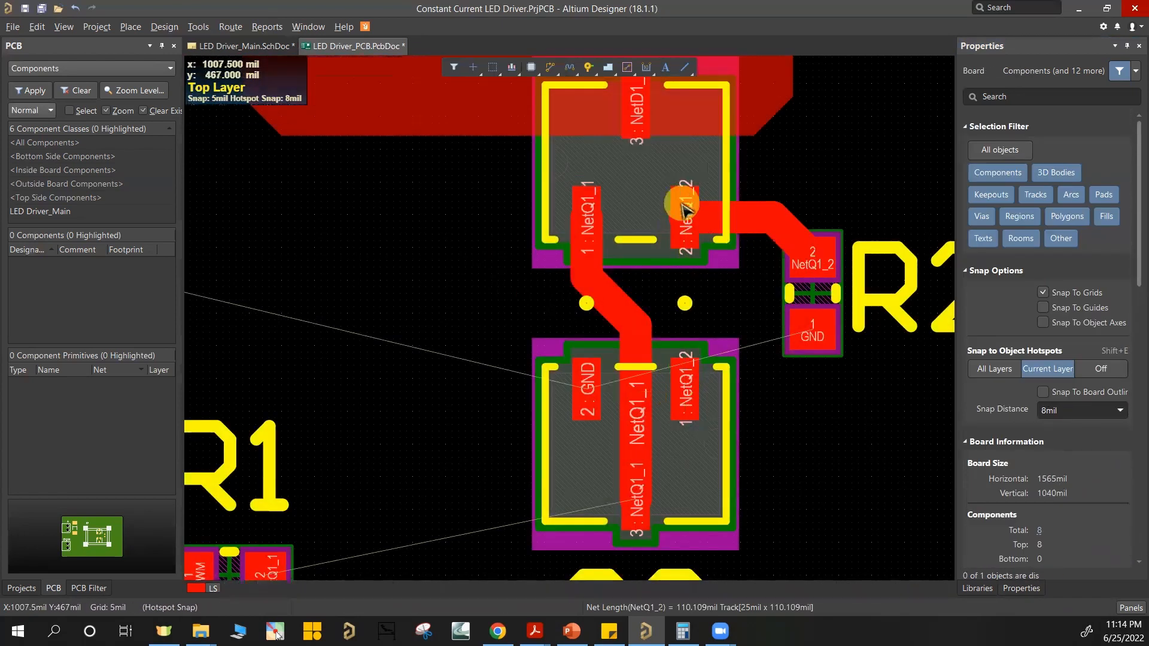
pyautogui.click(684, 212)
pyautogui.click(685, 388)
# Step: Route 25 mil Top Layer tracks from Q2's pad 3 to R1's pad 2, and from R1's PWM pad to J2's PWM pad
pyautogui.moveTo(546, 456); pyautogui.dragTo(737, 312, button='right')
pyautogui.keyDown('ctrl'); pyautogui.scroll(-1, 706, 354); pyautogui.keyUp('ctrl')
pyautogui.click(802, 354)
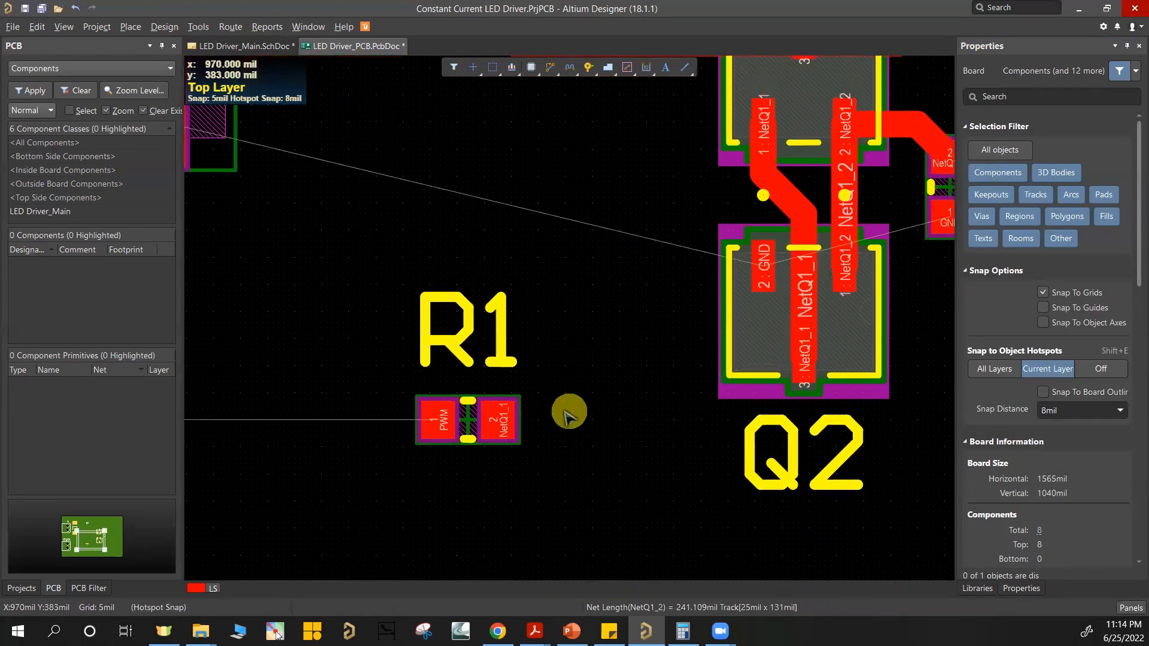
pyautogui.click(502, 418)
pyautogui.keyDown('ctrl'); pyautogui.scroll(-2, 604, 429); pyautogui.keyUp('ctrl')
pyautogui.moveTo(518, 429); pyautogui.dragTo(710, 426, button='right')
pyautogui.click(692, 422)
pyautogui.click(387, 422)
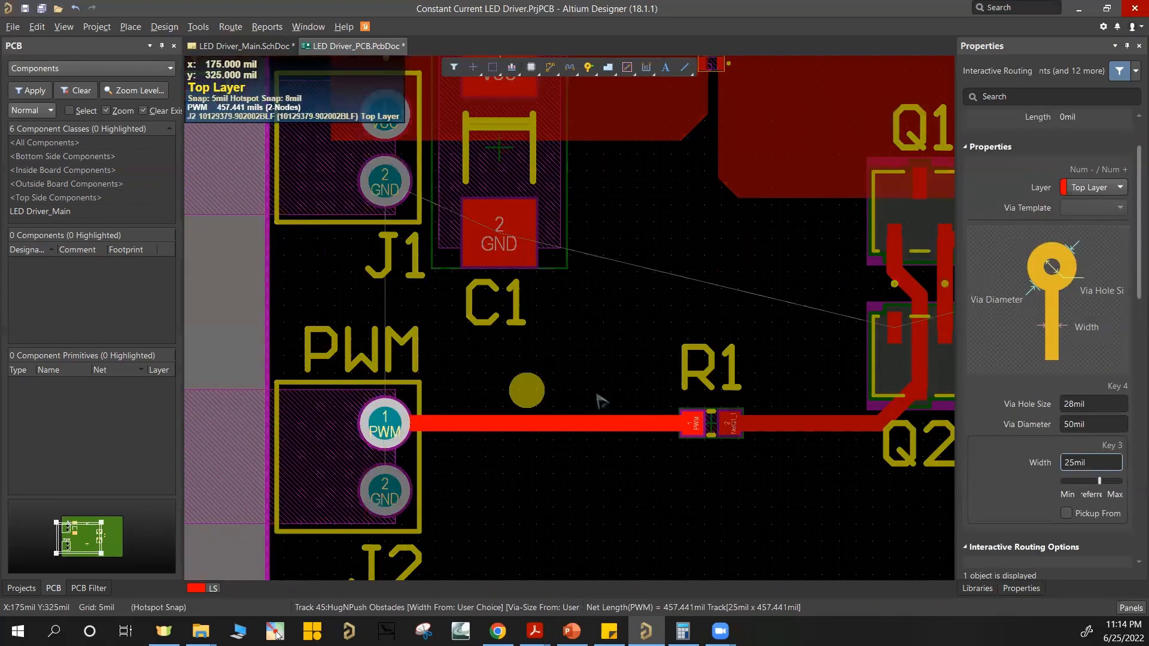
pyautogui.rightClick(649, 317)
# Step: Examine the routed board for the remaining unrouted GND connections between J1, J2, C1, Q2 and R2
pyautogui.keyDown('ctrl'); pyautogui.scroll(2, 664, 299); pyautogui.keyUp('ctrl')
pyautogui.keyDown('ctrl'); pyautogui.scroll(-3, 667, 307); pyautogui.keyUp('ctrl')
pyautogui.moveTo(821, 313); pyautogui.dragTo(647, 345, button='right')
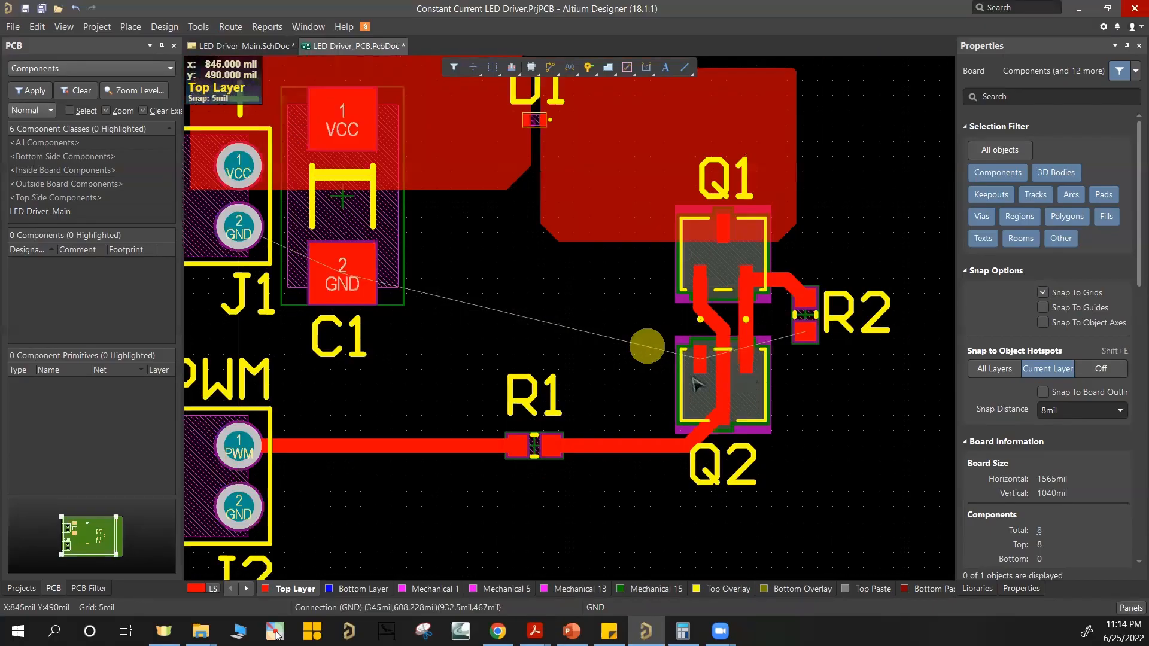
pyautogui.keyDown('ctrl'); pyautogui.scroll(2, 693, 379); pyautogui.keyUp('ctrl')
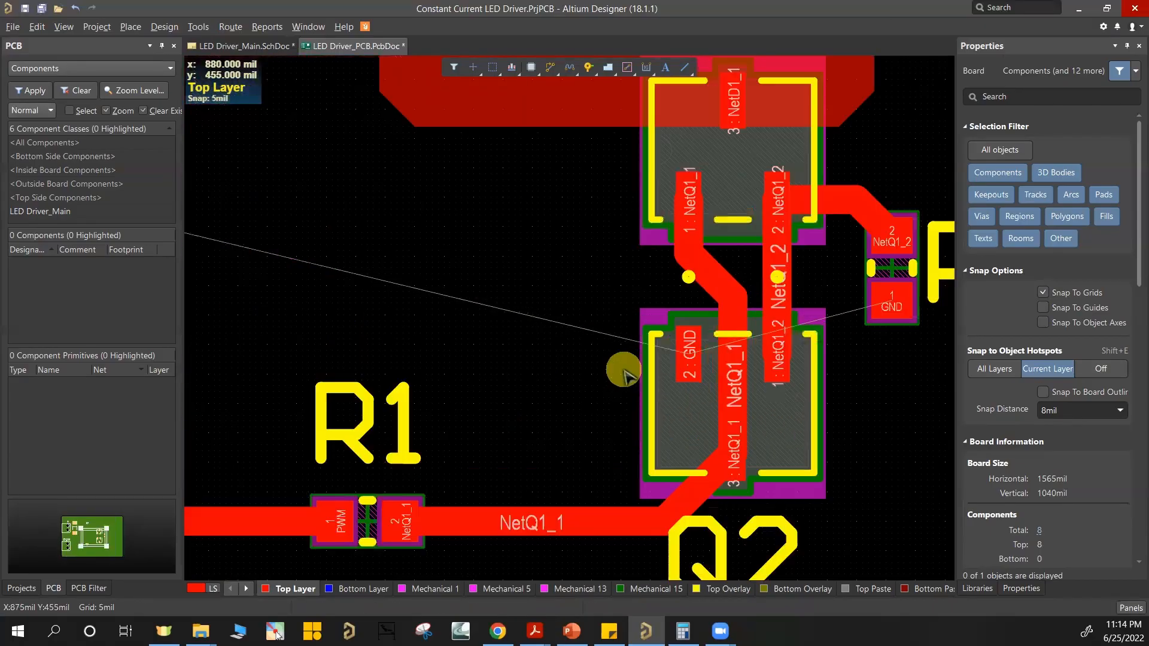
pyautogui.keyDown('ctrl'); pyautogui.scroll(-2, 624, 375); pyautogui.keyUp('ctrl')
pyautogui.keyDown('ctrl'); pyautogui.scroll(-1, 492, 303); pyautogui.keyUp('ctrl')
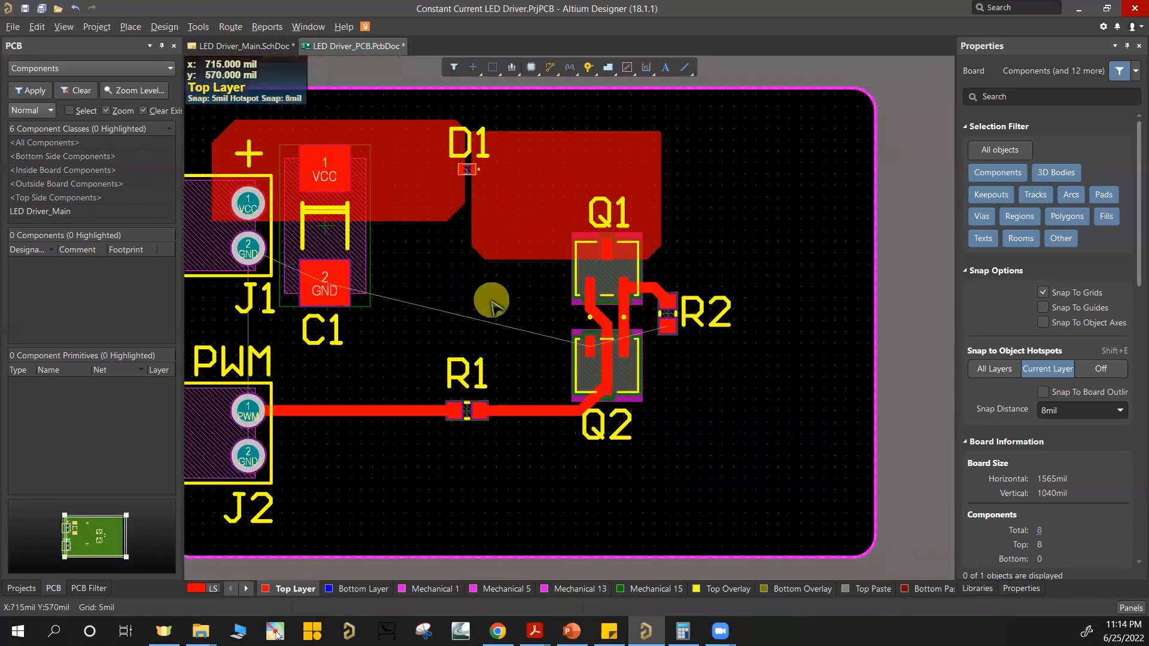
pyautogui.keyDown('ctrl'); pyautogui.scroll(-1, 478, 340); pyautogui.keyUp('ctrl')
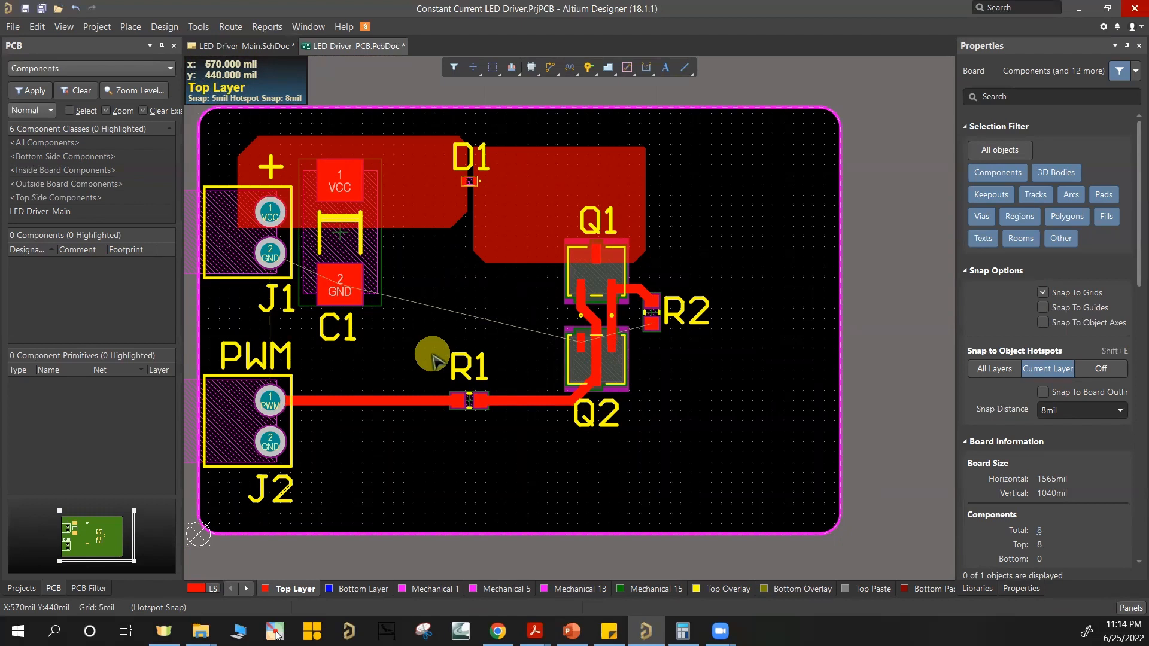
# Step: Place four GND vias with 15 mil holes and 25 mil diameter around C1's GND pad, one on each side
pyautogui.keyDown('ctrl'); pyautogui.scroll(3, 275, 254); pyautogui.keyUp('ctrl')
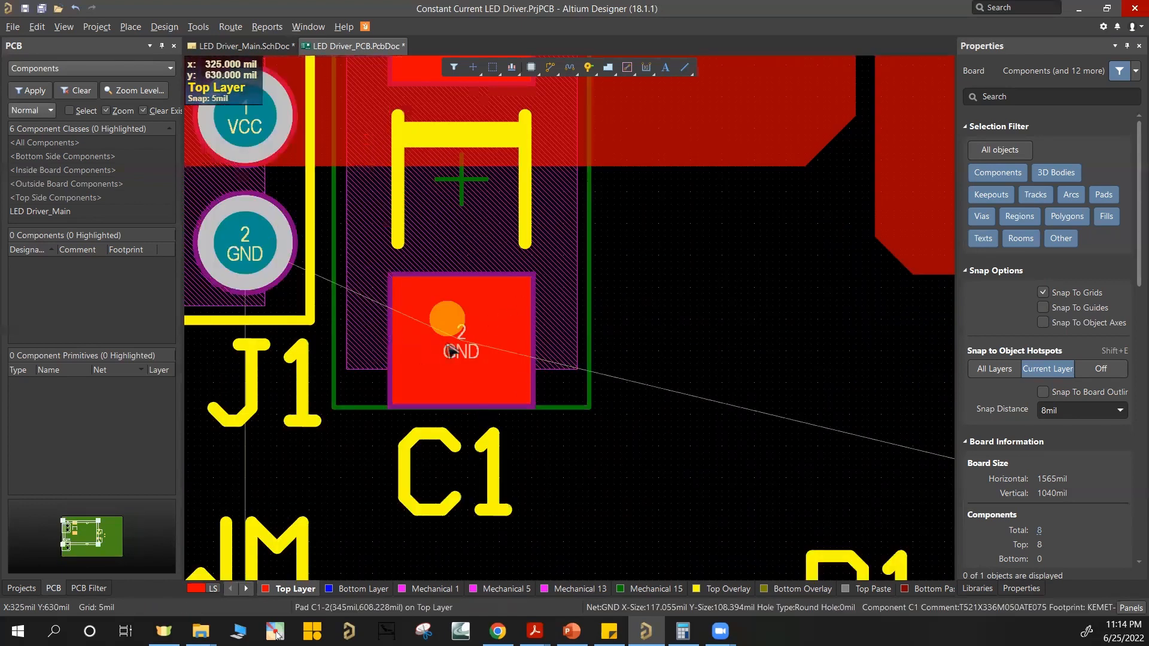
pyautogui.keyDown('ctrl'); pyautogui.scroll(1, 442, 341); pyautogui.keyUp('ctrl')
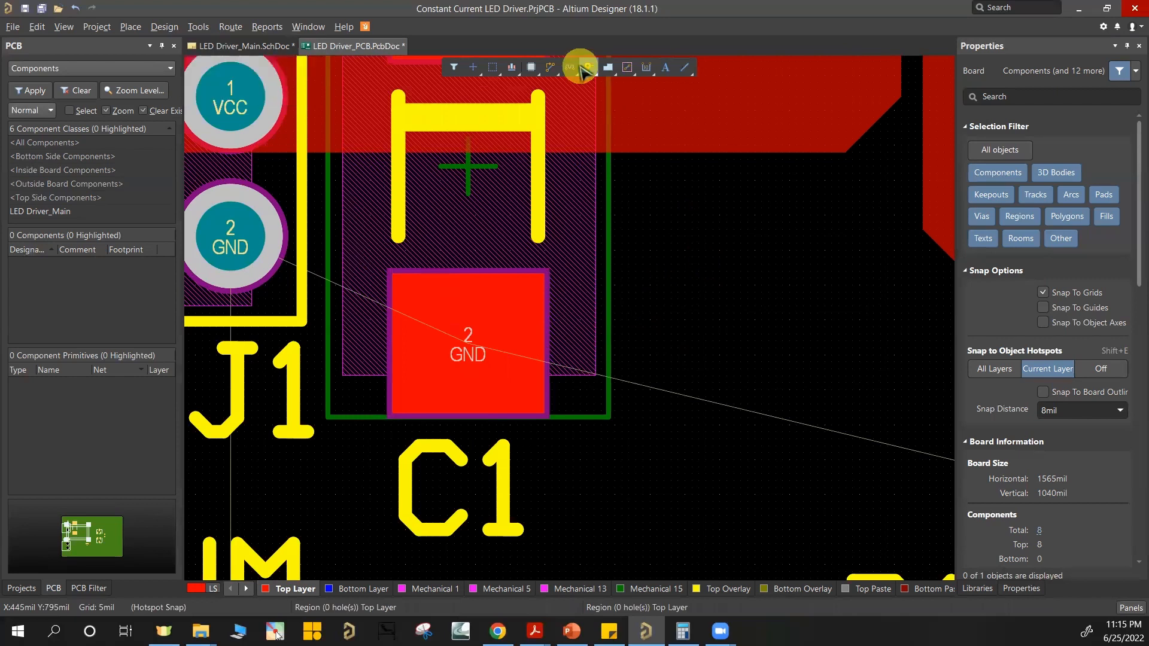
pyautogui.click(587, 70)
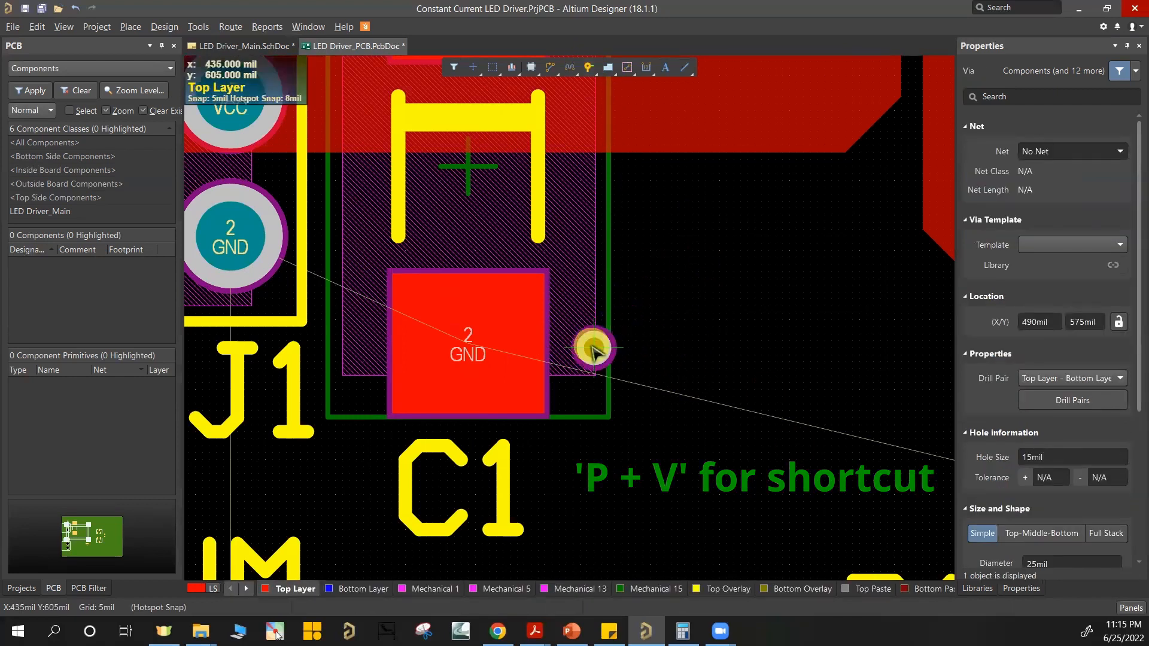
pyautogui.keyDown('ctrl'); pyautogui.scroll(1, 570, 337); pyautogui.keyUp('ctrl')
pyautogui.keyDown('ctrl'); pyautogui.scroll(1, 566, 350); pyautogui.keyUp('ctrl')
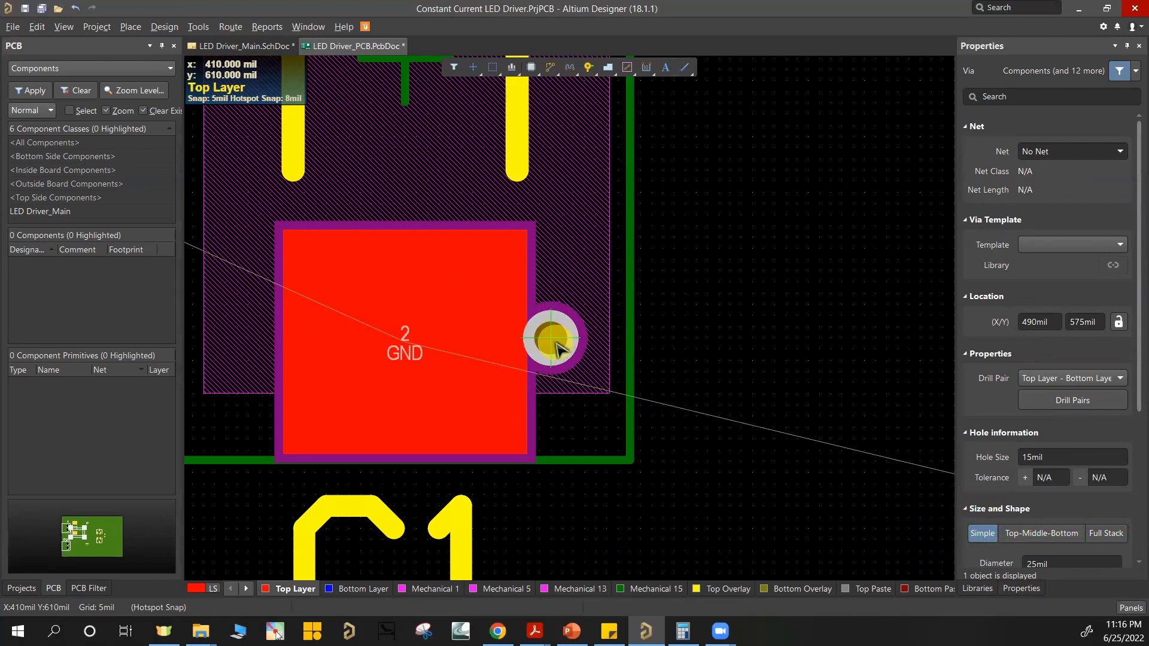
pyautogui.click(556, 343)
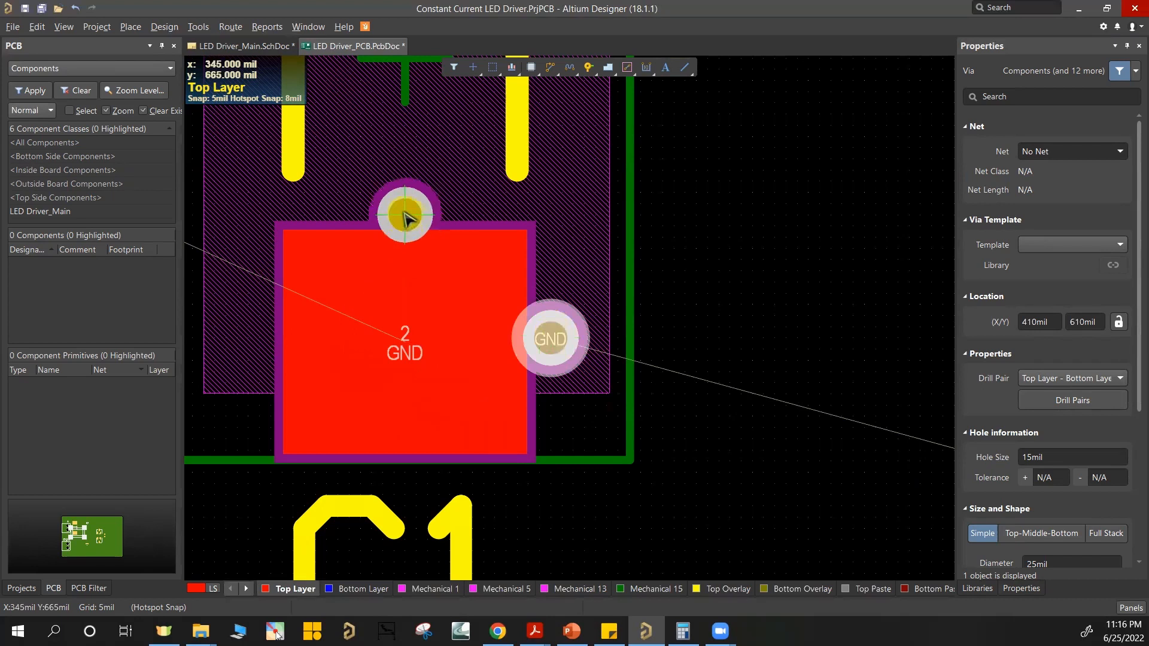
pyautogui.click(404, 212)
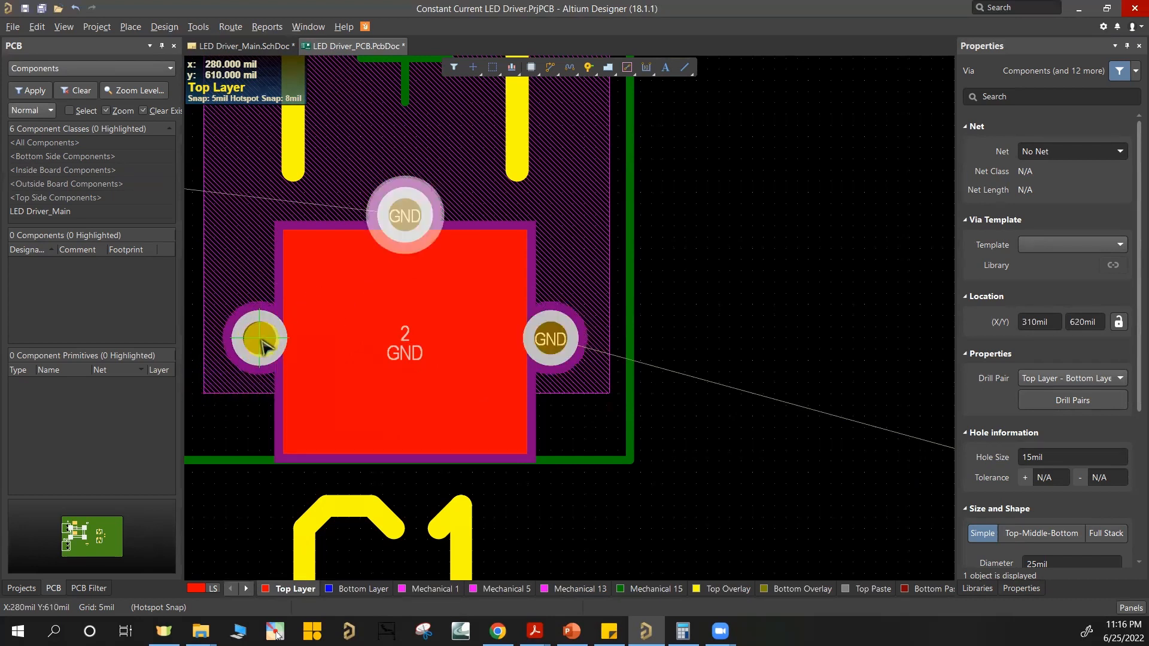
pyautogui.click(259, 339)
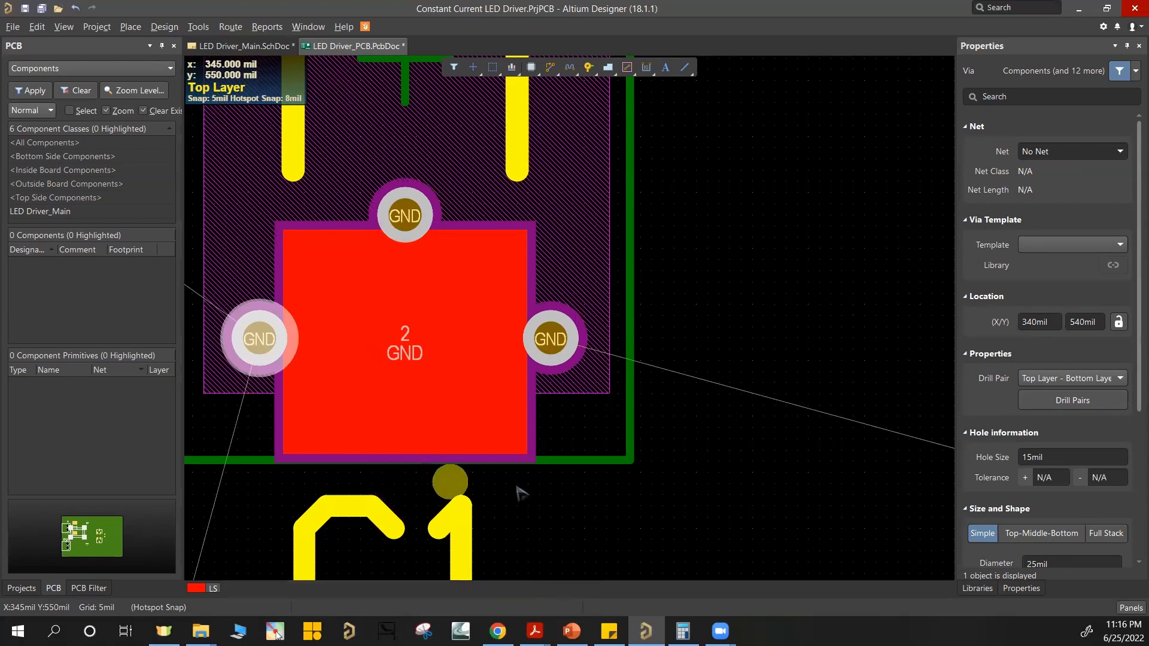
pyautogui.click(404, 472)
# Step: Place one GND via beside Q2's pad 2 and another at the lower edge of R2's GND pad
pyautogui.keyDown('ctrl'); pyautogui.scroll(-3, 583, 470); pyautogui.keyUp('ctrl')
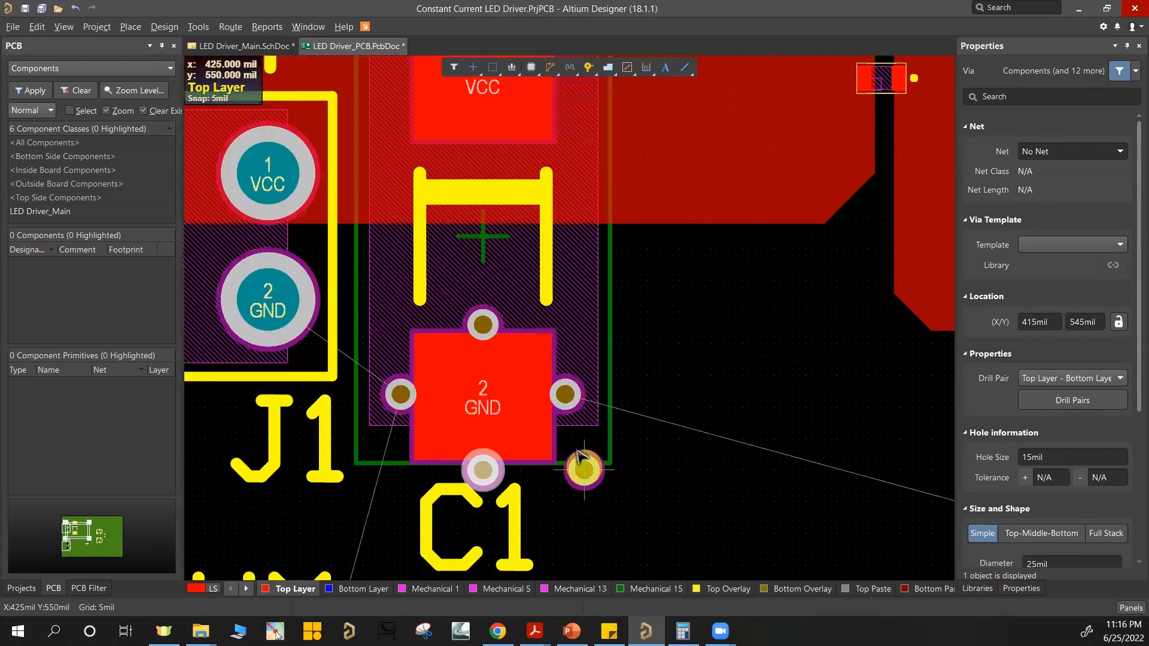
pyautogui.scroll(-3, 583, 469)
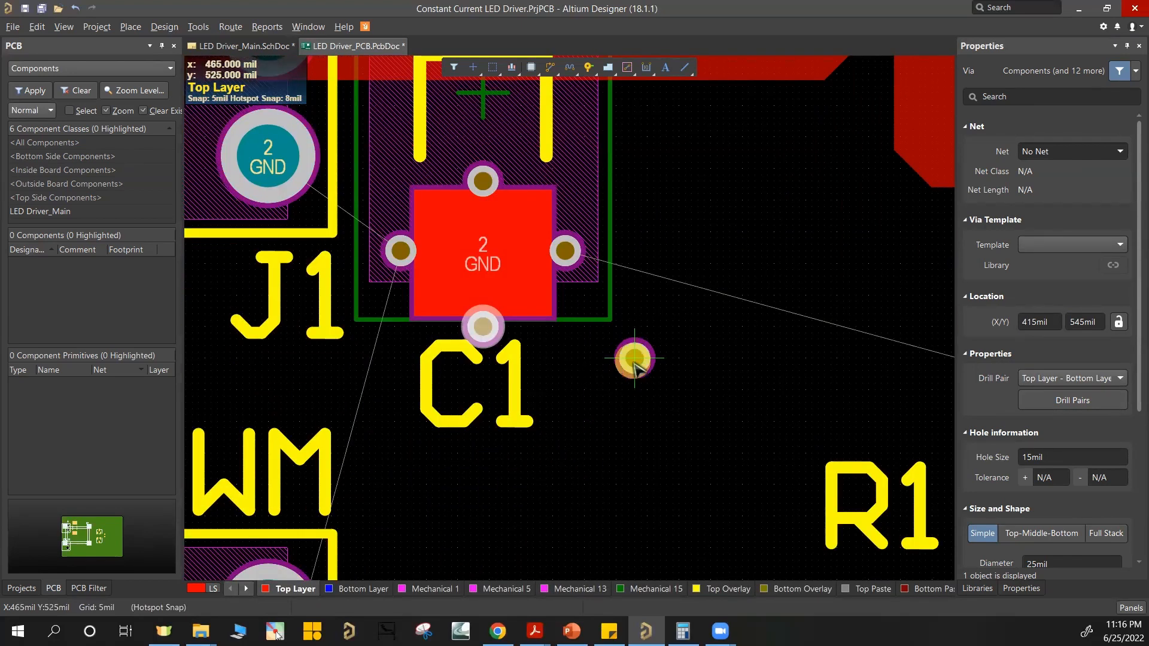
pyautogui.keyDown('shift'); pyautogui.scroll(-6, 524, 317); pyautogui.keyUp('shift')
pyautogui.keyDown('ctrl'); pyautogui.scroll(-2, 524, 317); pyautogui.keyUp('ctrl')
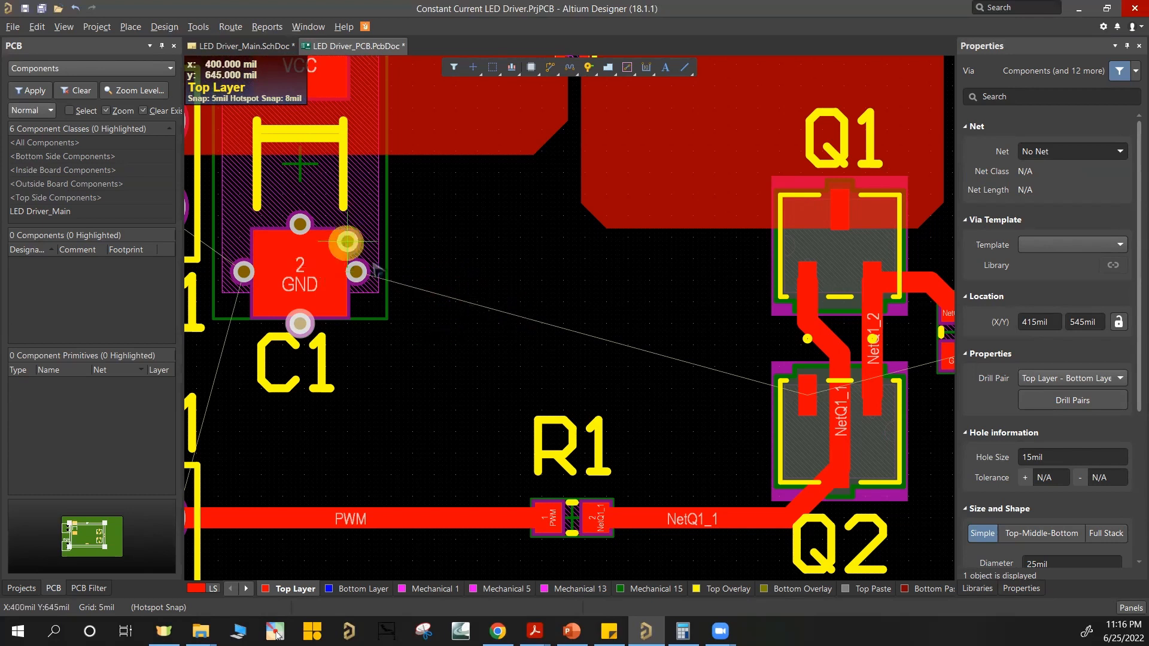
pyautogui.click(299, 225)
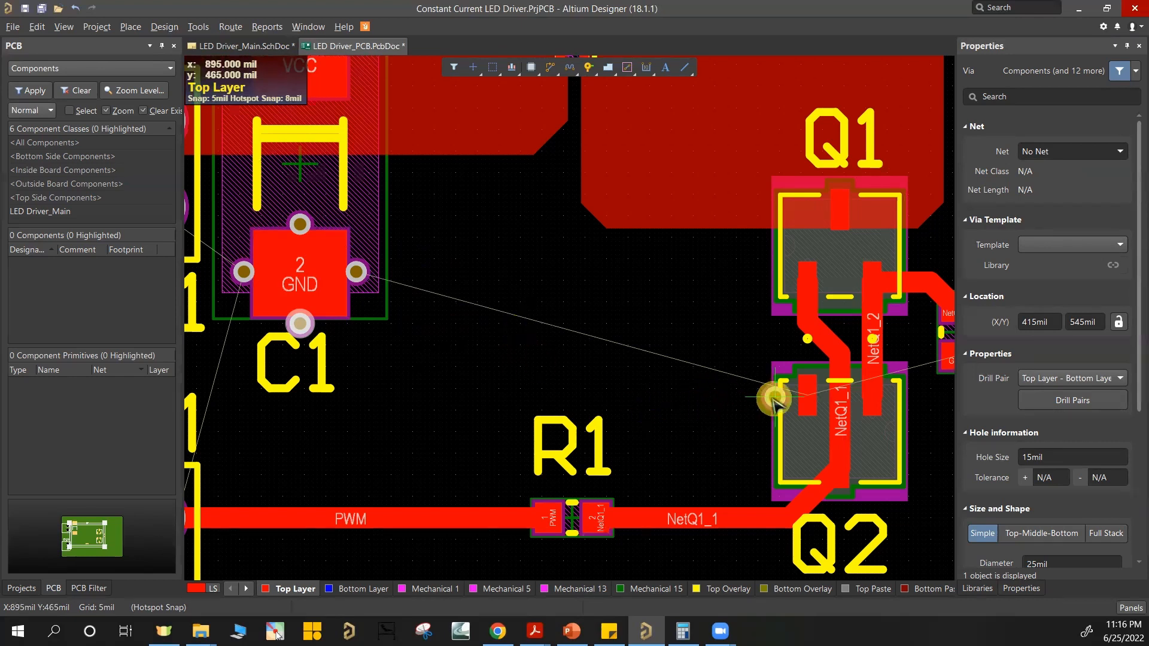
pyautogui.keyDown('ctrl'); pyautogui.scroll(5, 775, 399); pyautogui.keyUp('ctrl')
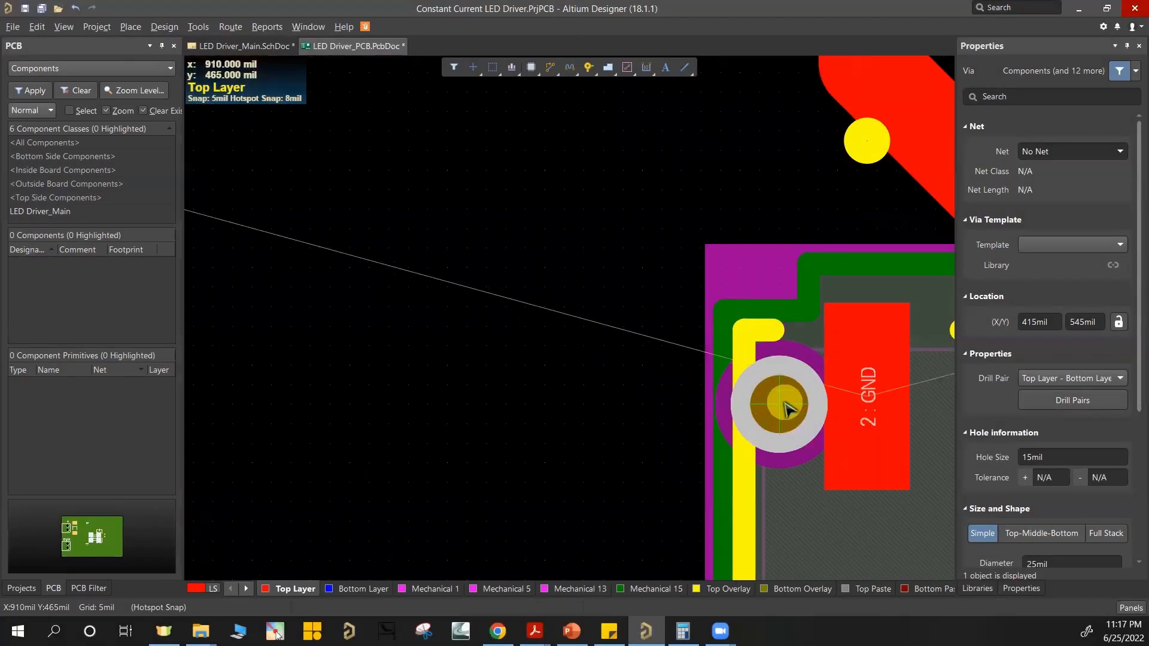
pyautogui.click(784, 404)
pyautogui.keyDown('ctrl'); pyautogui.scroll(-5, 743, 425); pyautogui.keyUp('ctrl')
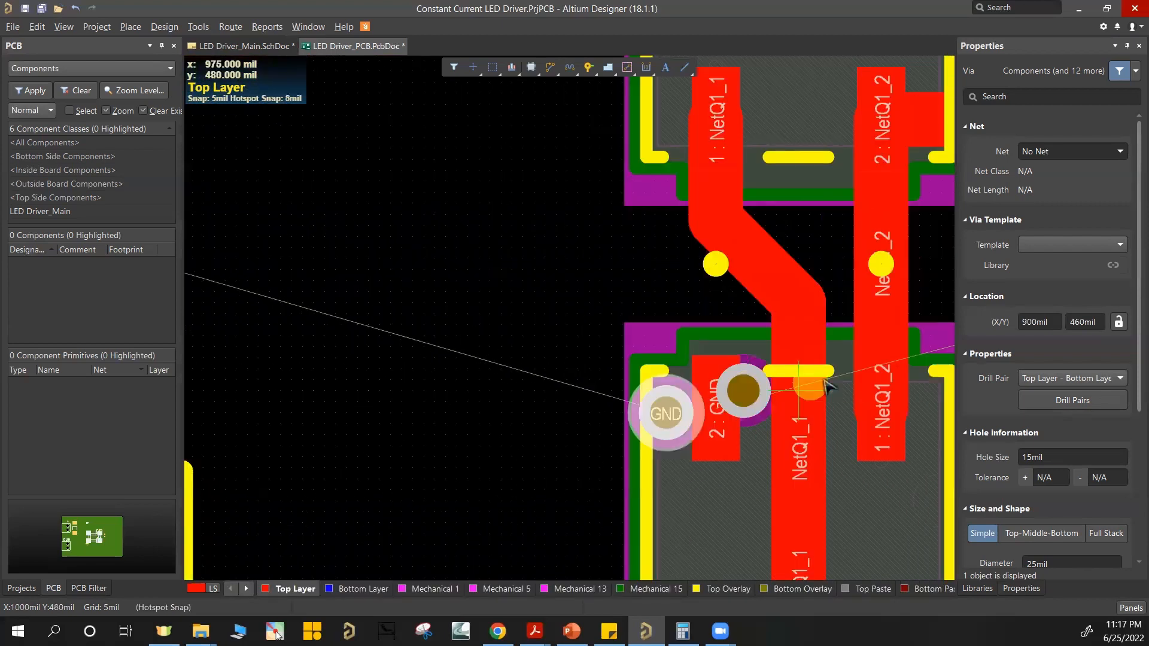
pyautogui.keyDown('shift'); pyautogui.scroll(-4, 765, 366); pyautogui.keyUp('shift')
pyautogui.click(805, 368)
pyautogui.keyDown('ctrl'); pyautogui.scroll(-3, 682, 365); pyautogui.keyUp('ctrl')
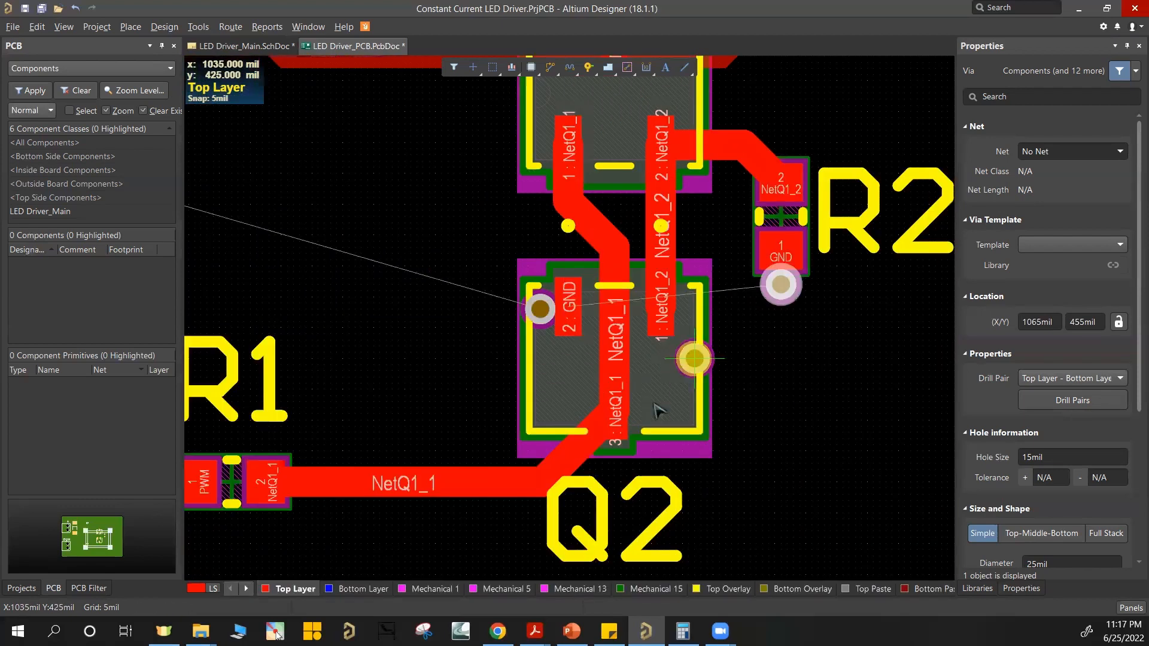
pyautogui.keyDown('ctrl'); pyautogui.scroll(-2, 407, 353); pyautogui.keyUp('ctrl')
pyautogui.keyDown('ctrl'); pyautogui.scroll(-1, 511, 365); pyautogui.keyUp('ctrl')
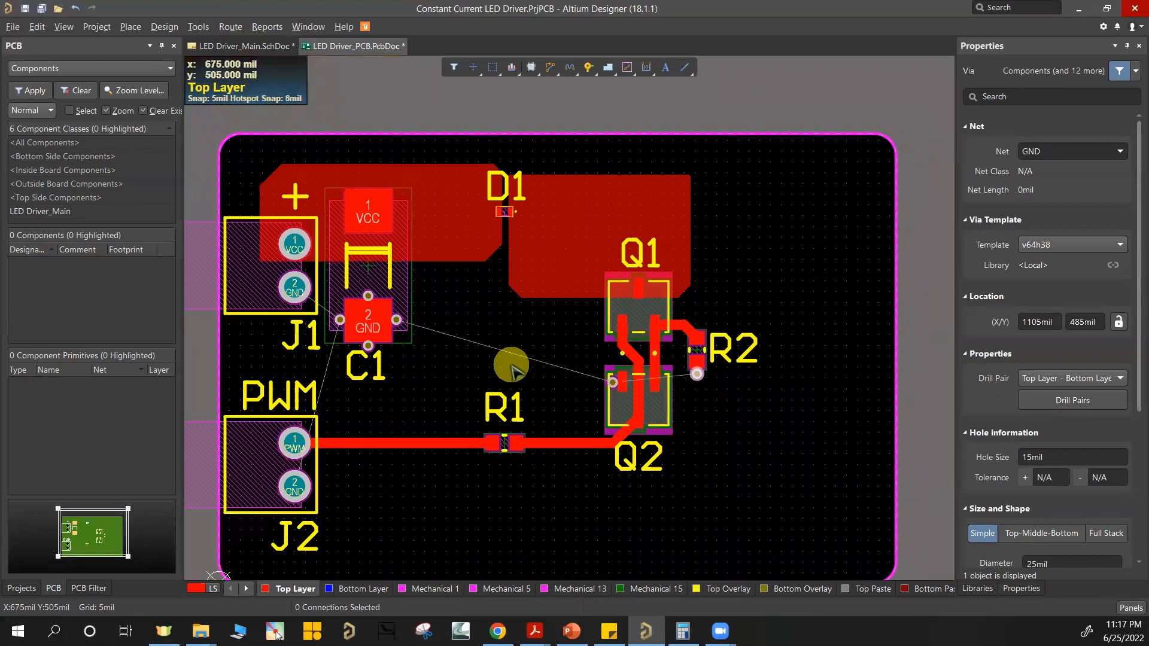
pyautogui.moveTo(513, 363); pyautogui.dragTo(531, 332, button='right')
pyautogui.click(737, 266)
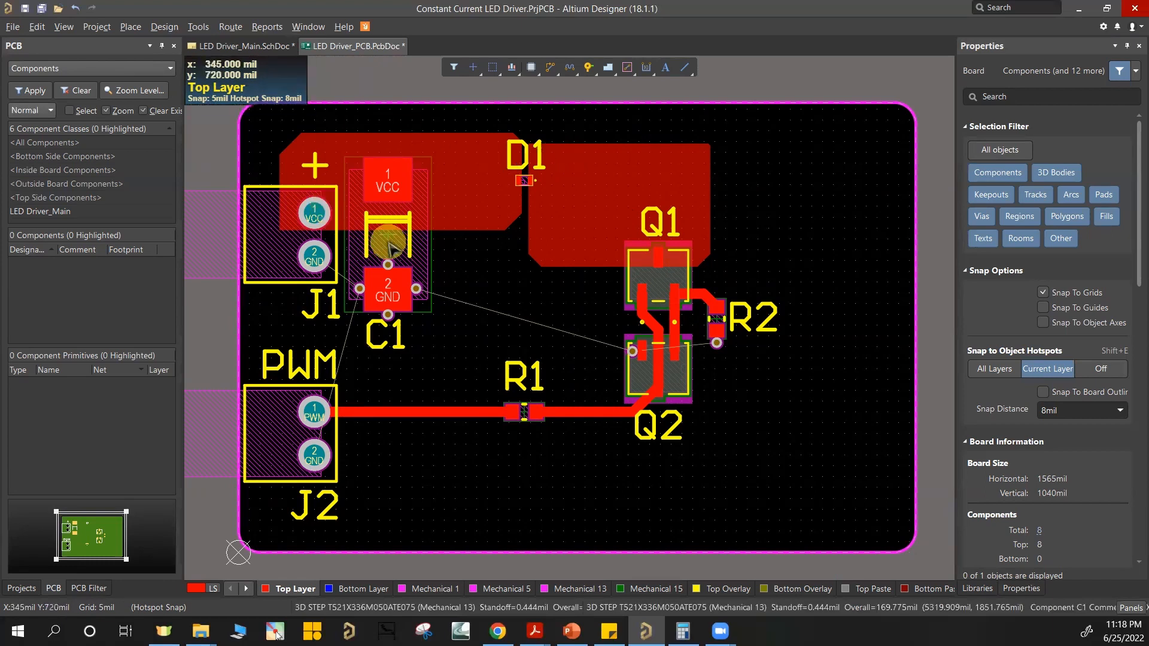
# Step: Draw a solid Top Layer polygon pour that follows the whole board outline, including its rounded corners
pyautogui.click(130, 26)
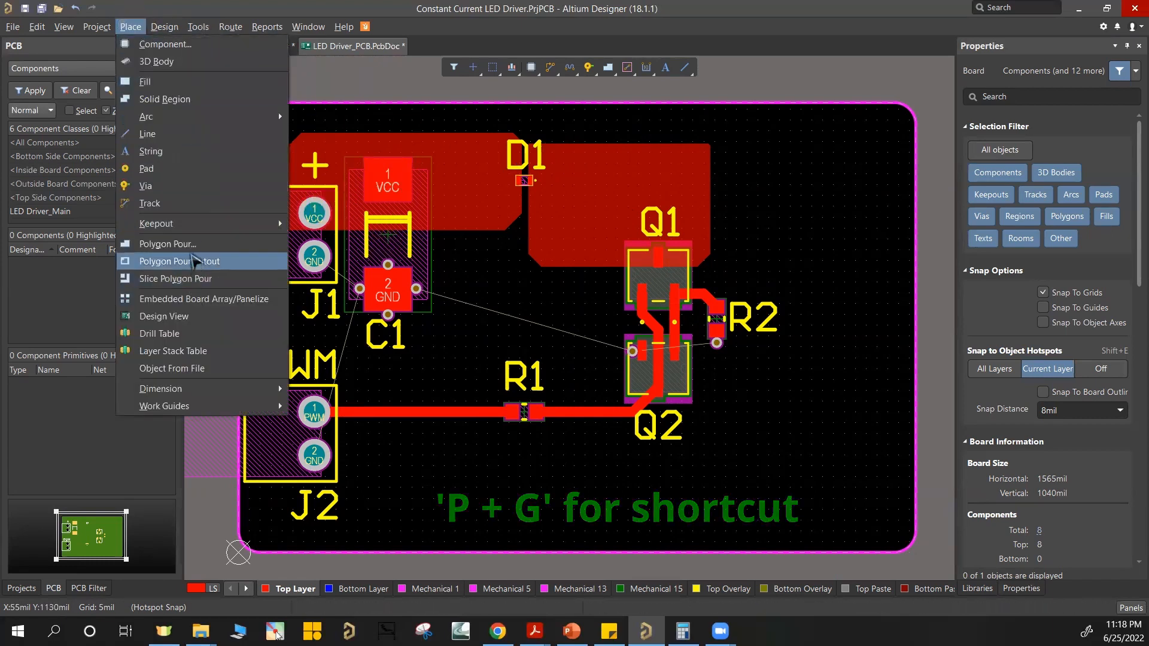
pyautogui.click(167, 244)
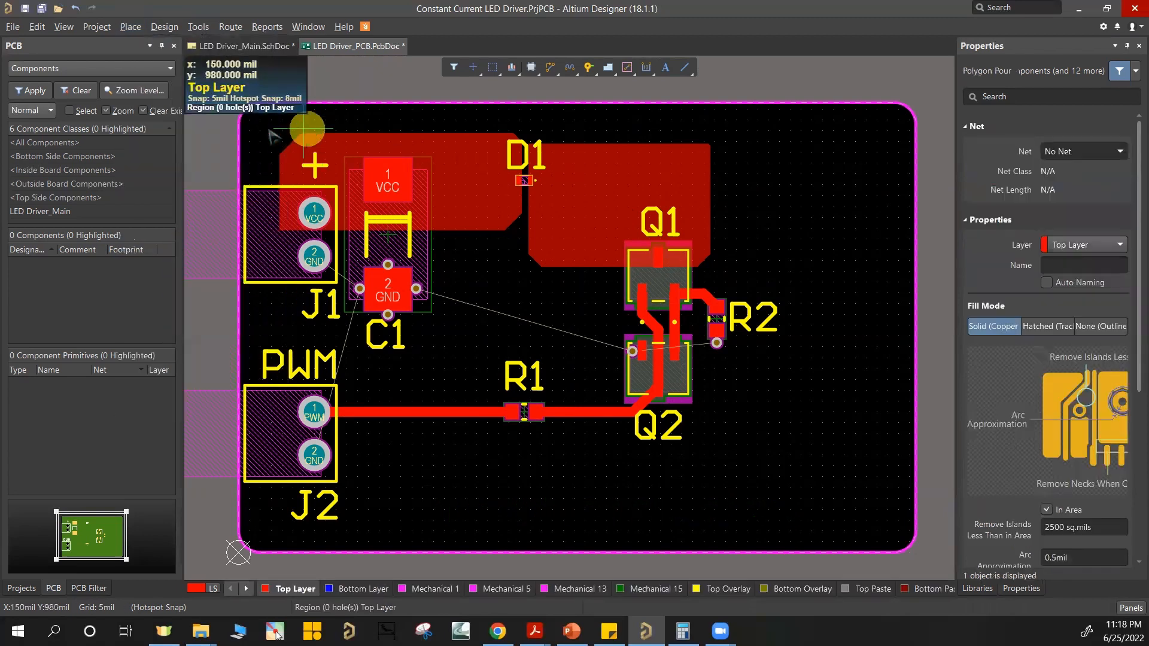
pyautogui.scroll(1, 242, 149)
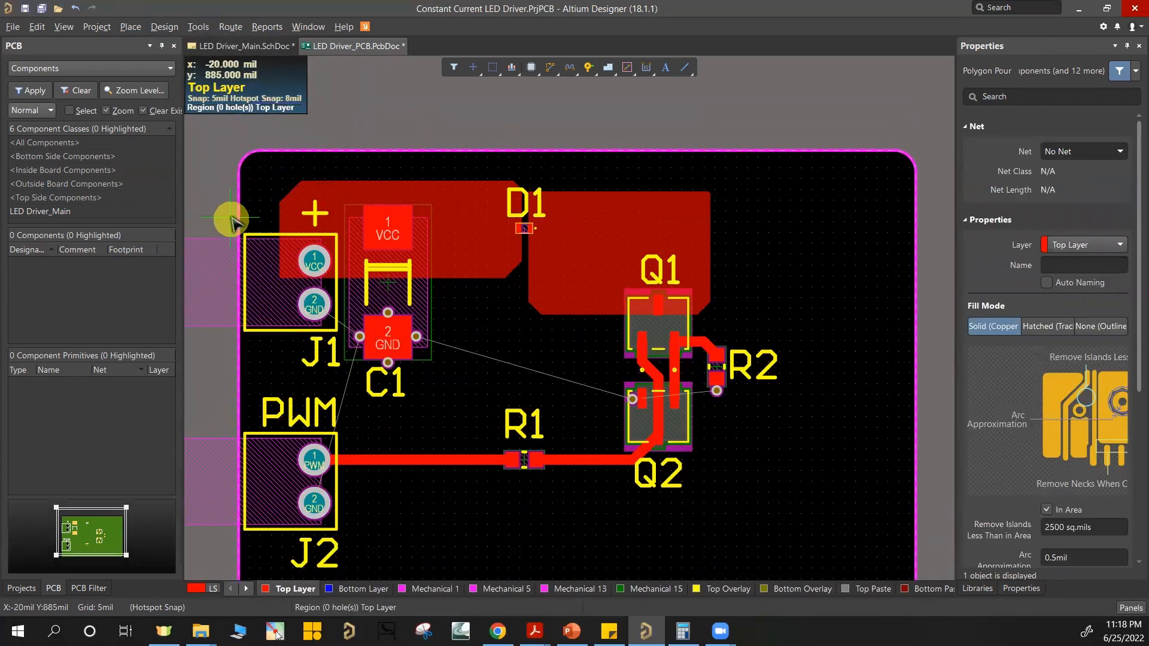
pyautogui.click(238, 173)
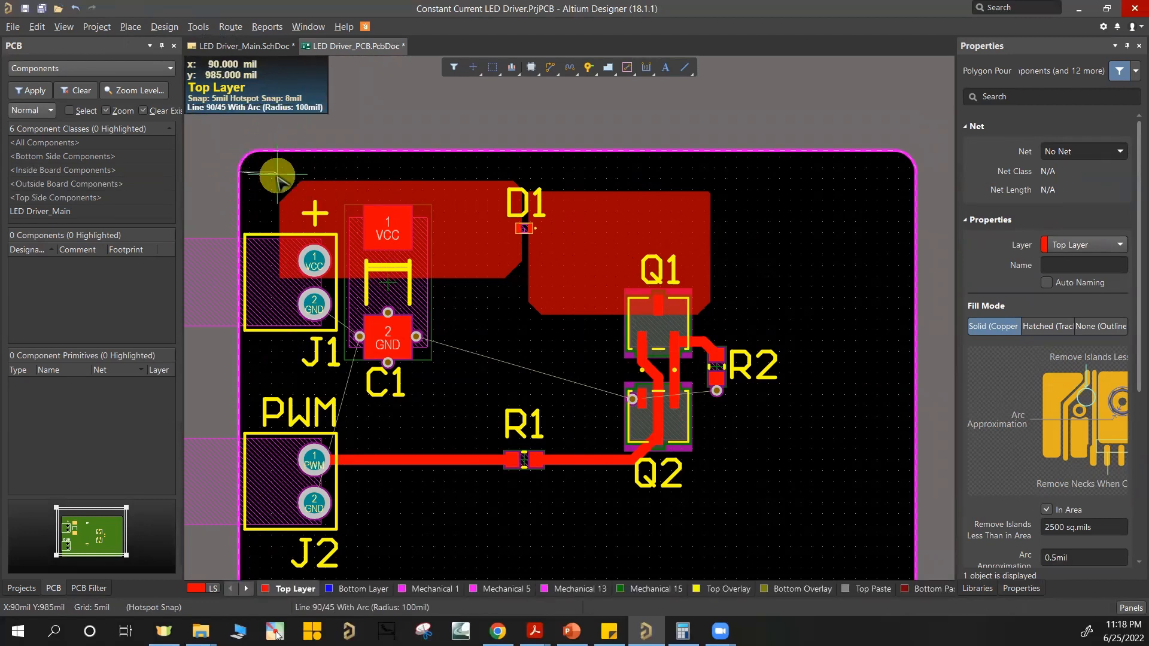
pyautogui.hotkey('shift', 'space')
pyautogui.click(256, 151)
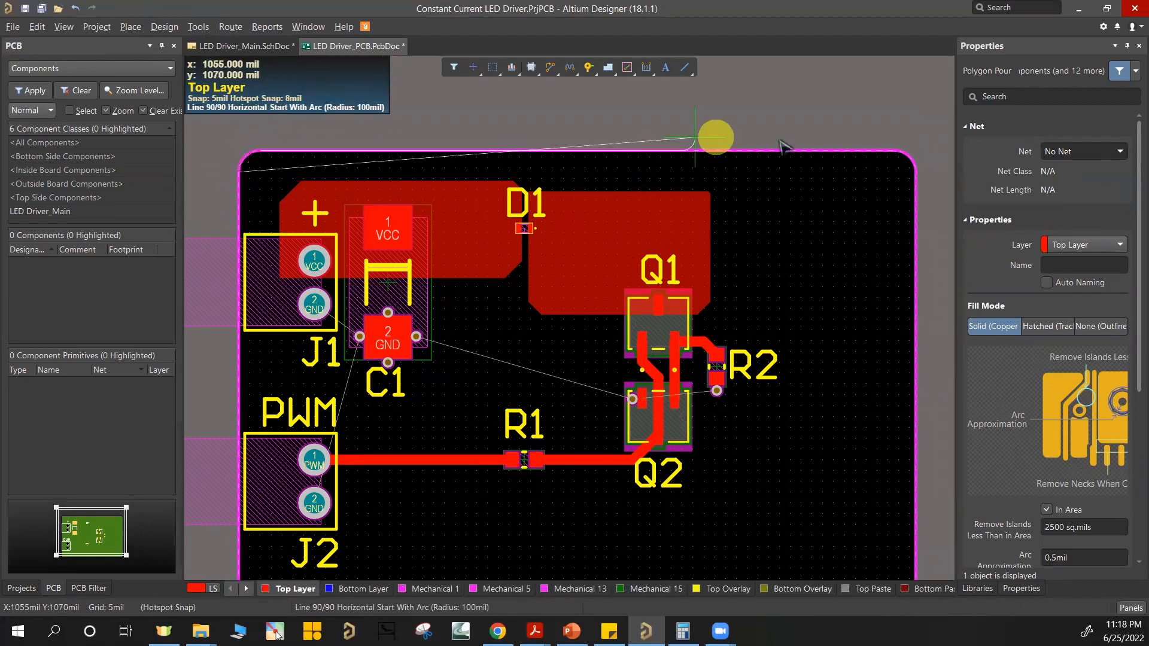
pyautogui.click(898, 151)
pyautogui.press('space')
pyautogui.click(915, 169)
pyautogui.scroll(-4, 915, 173)
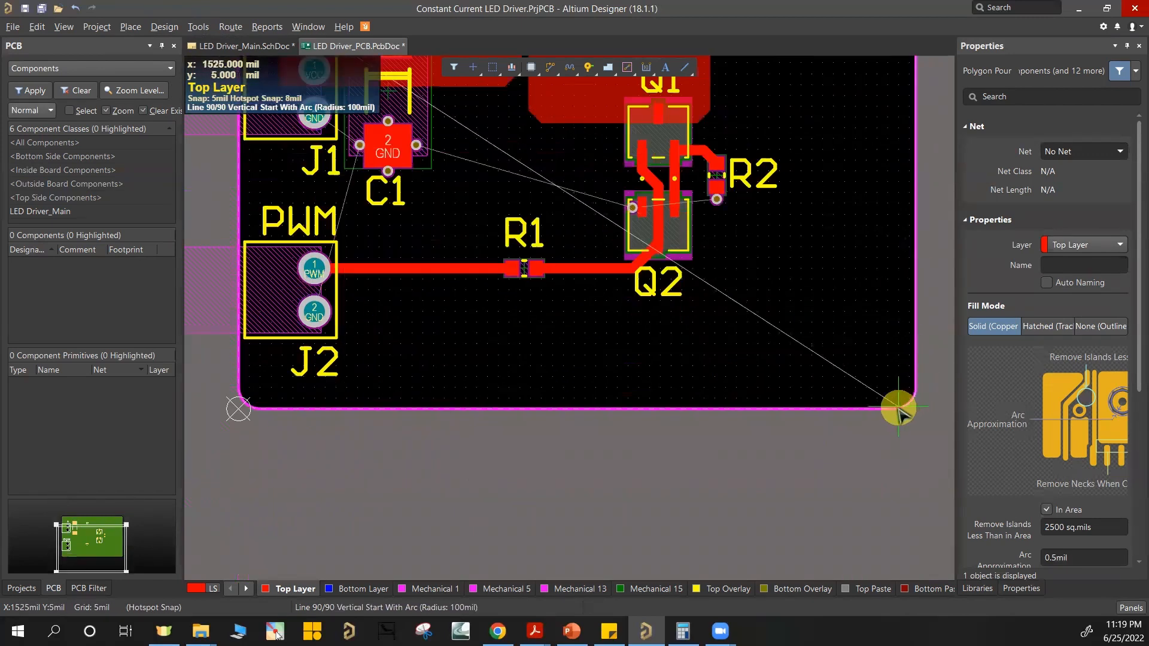
pyautogui.click(894, 409)
pyautogui.click(239, 392)
pyautogui.rightClick(556, 364)
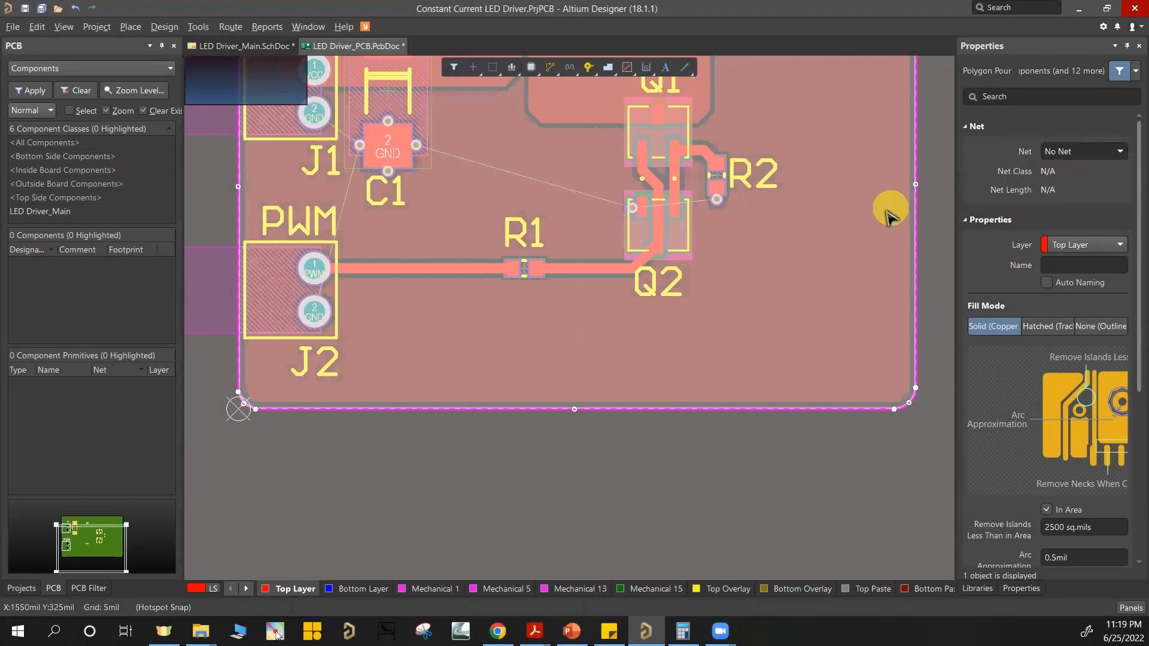
# Step: Assign the board-wide Top Layer polygon pour to the GND net and deselect it
pyautogui.moveTo(862, 191); pyautogui.dragTo(818, 428, button='right')
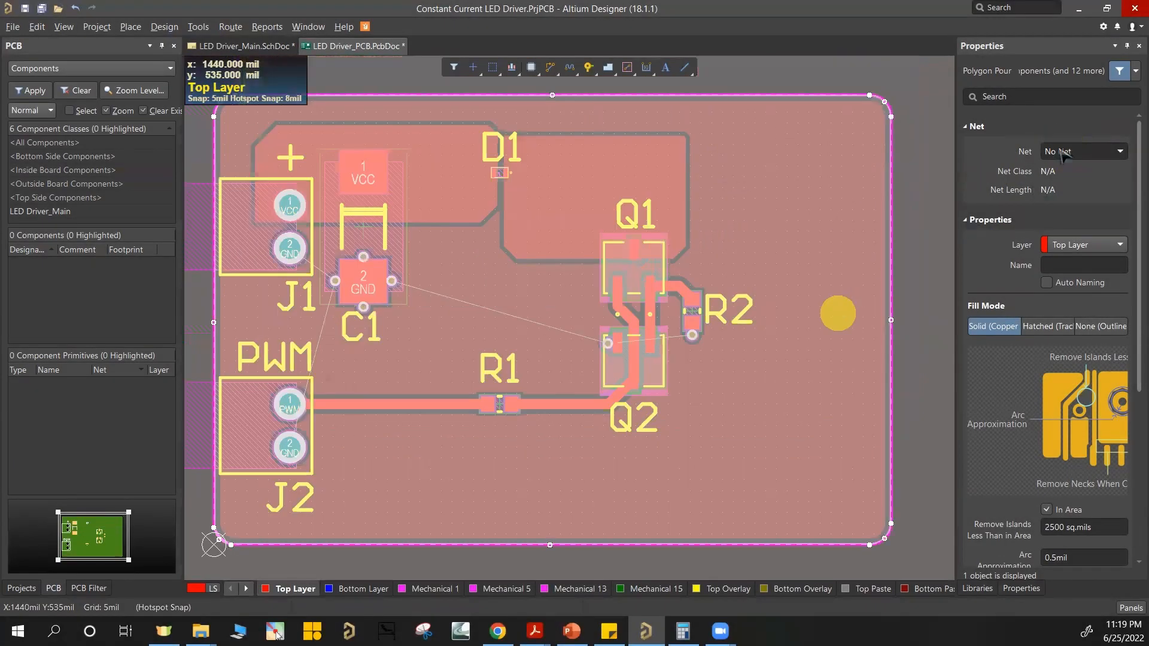
pyautogui.click(1074, 151)
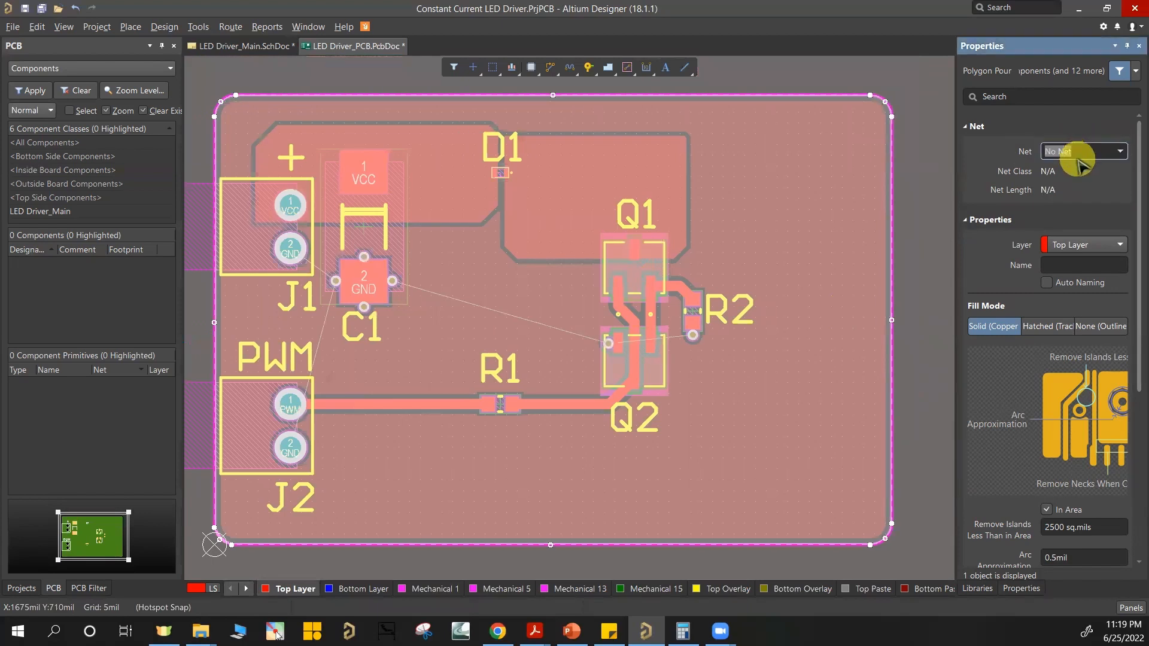
pyautogui.click(1077, 156)
pyautogui.click(1062, 181)
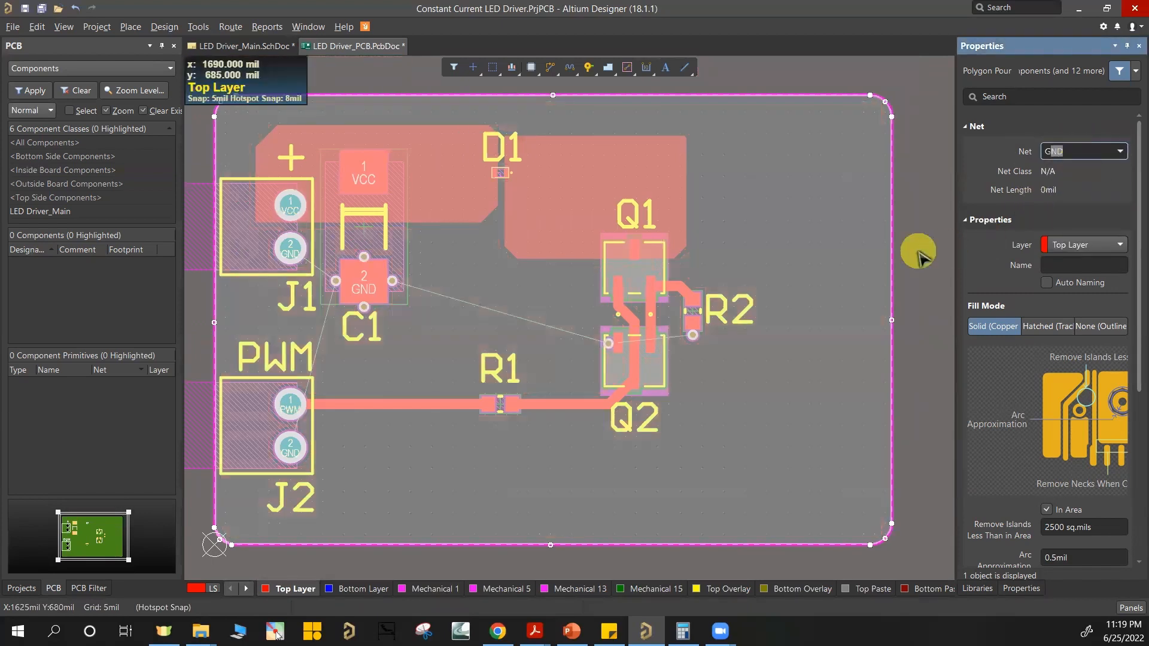
pyautogui.click(920, 258)
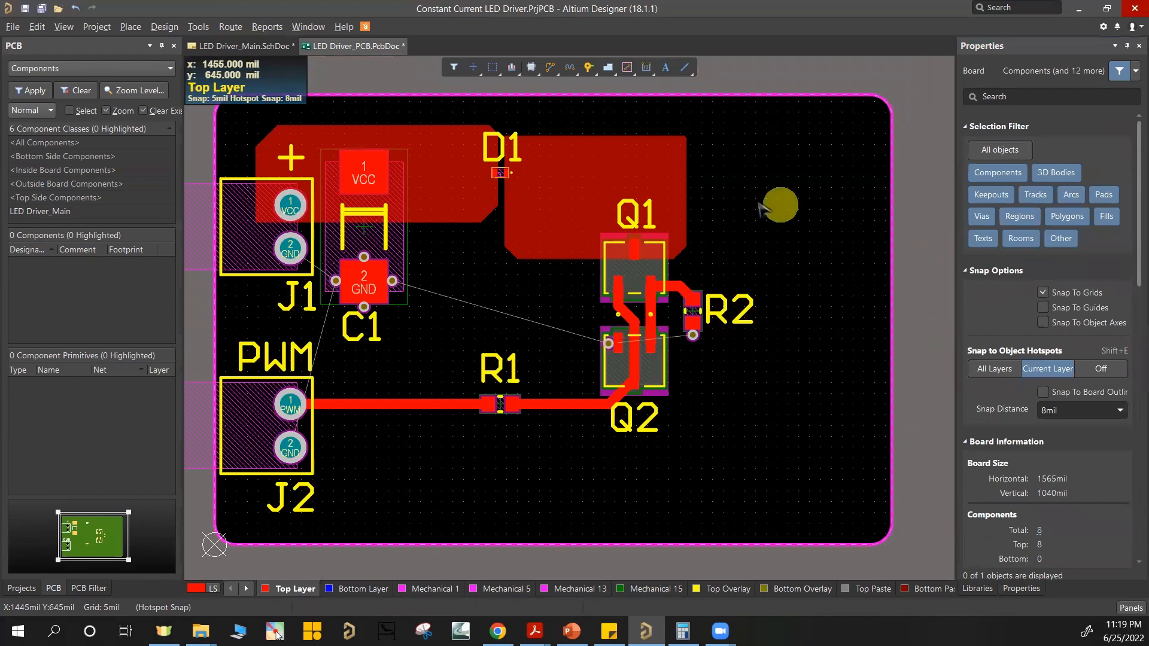
# Step: Copy the Top Layer GND polygon pour with the board origin at the lower-left corner as its reference point
pyautogui.click(732, 453)
pyautogui.hotkey('ctrl', 'c')
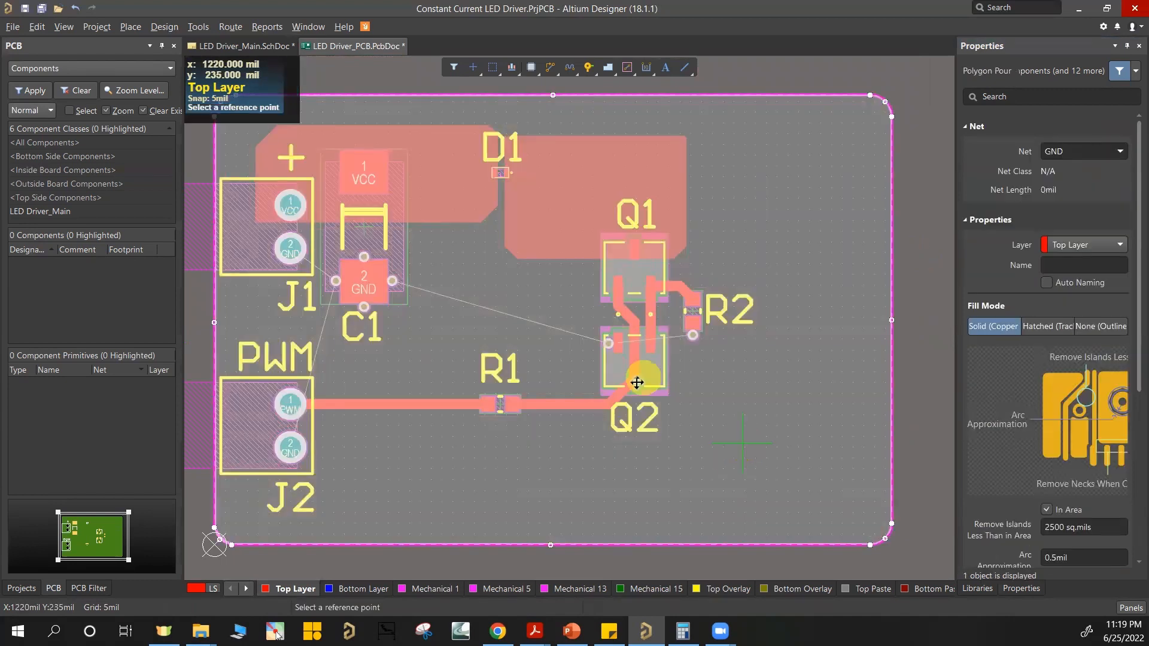
pyautogui.keyDown('ctrl'); pyautogui.scroll(5, 214, 544); pyautogui.keyUp('ctrl')
pyautogui.click(372, 499)
# Step: Paste the copied GND pour onto the Bottom Layer, aligned with the board outline, using the paste on current layer and keep net name options
pyautogui.keyDown('ctrl'); pyautogui.scroll(-5, 372, 499); pyautogui.keyUp('ctrl')
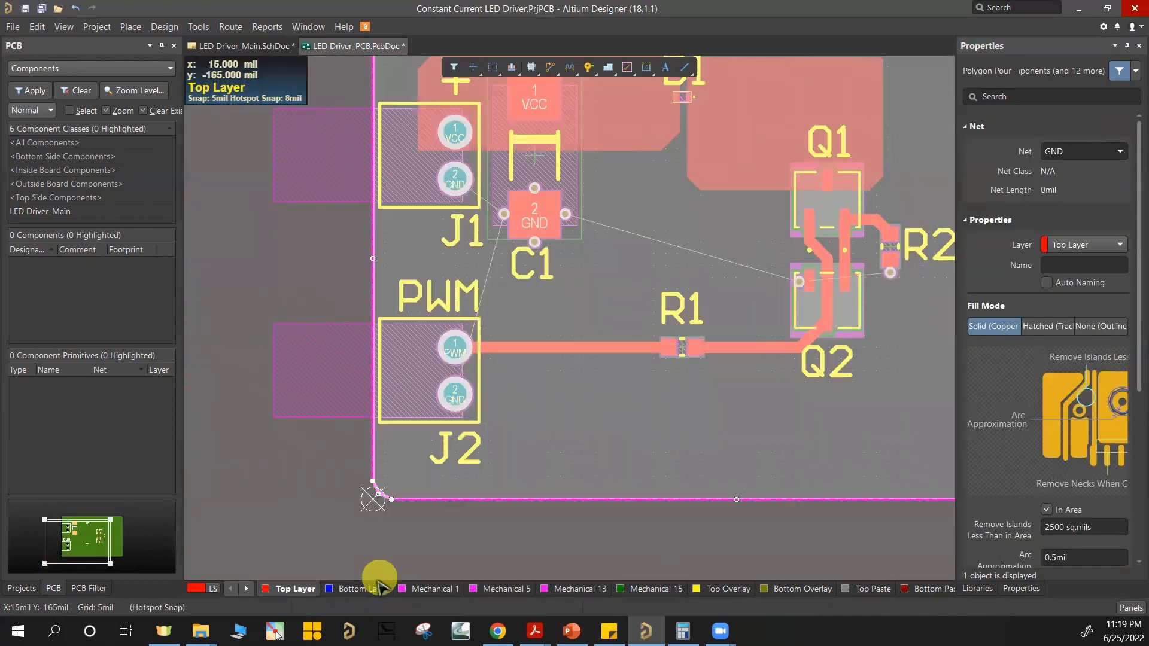
pyautogui.click(375, 589)
pyautogui.click(608, 346)
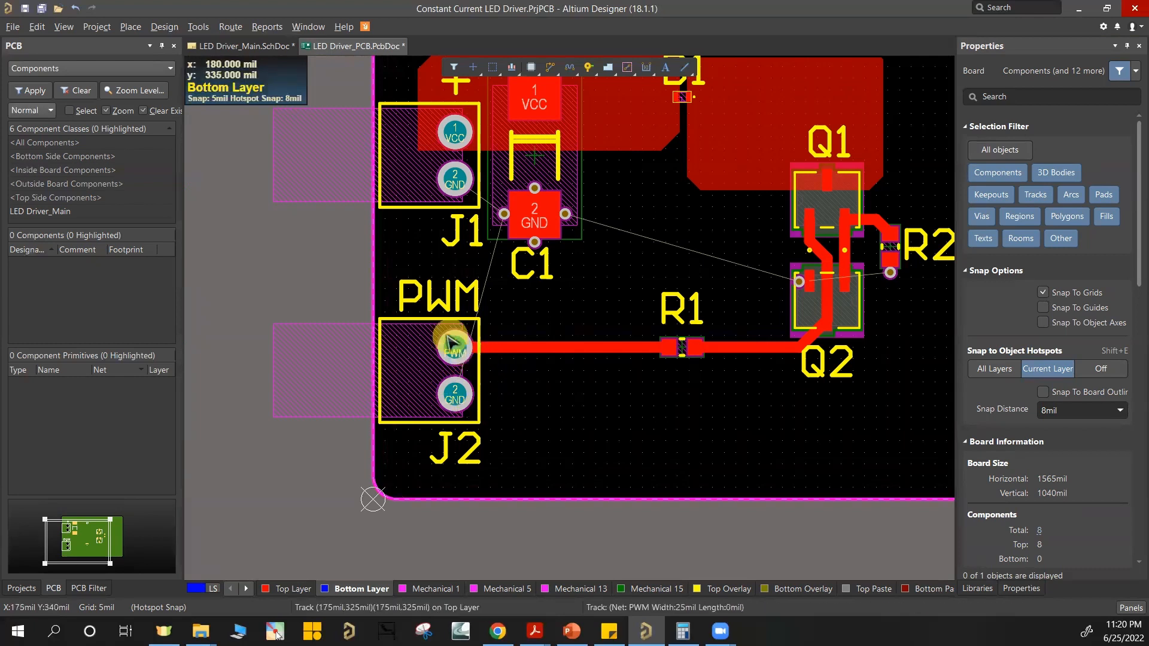
pyautogui.click(37, 26)
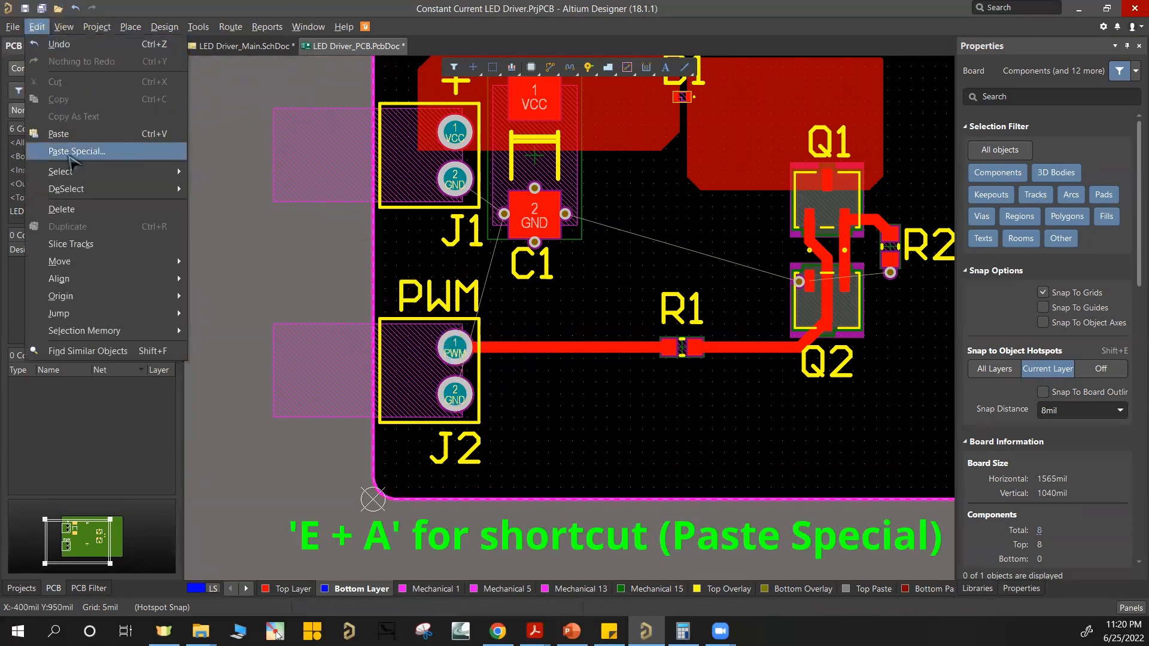
pyautogui.click(67, 153)
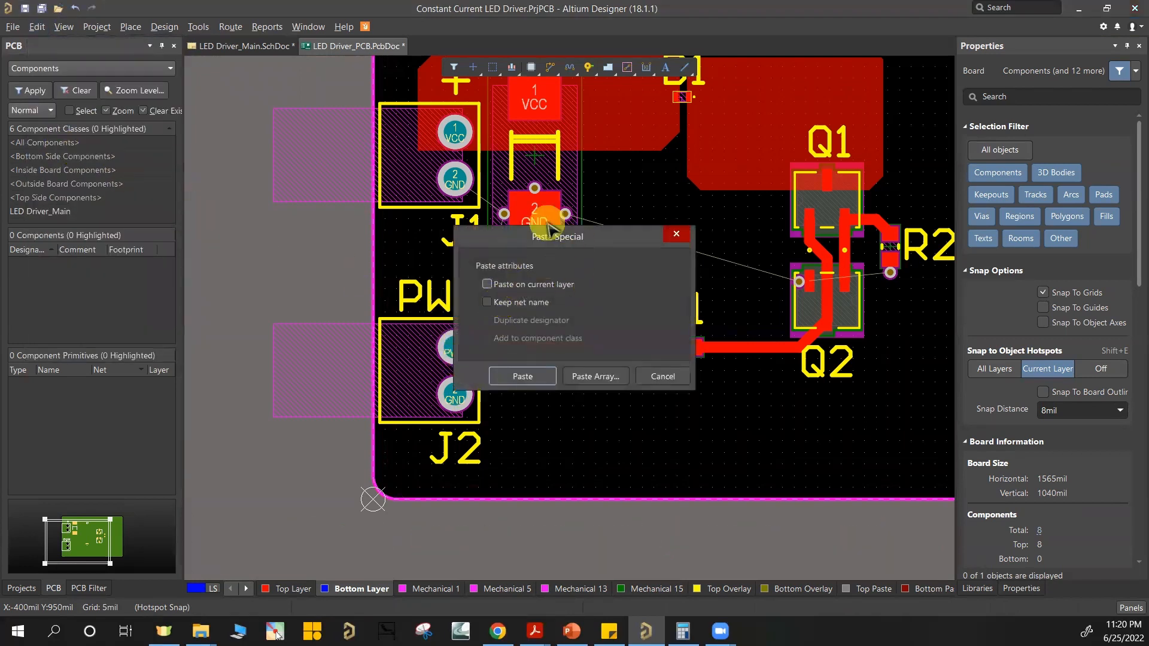
pyautogui.click(487, 285)
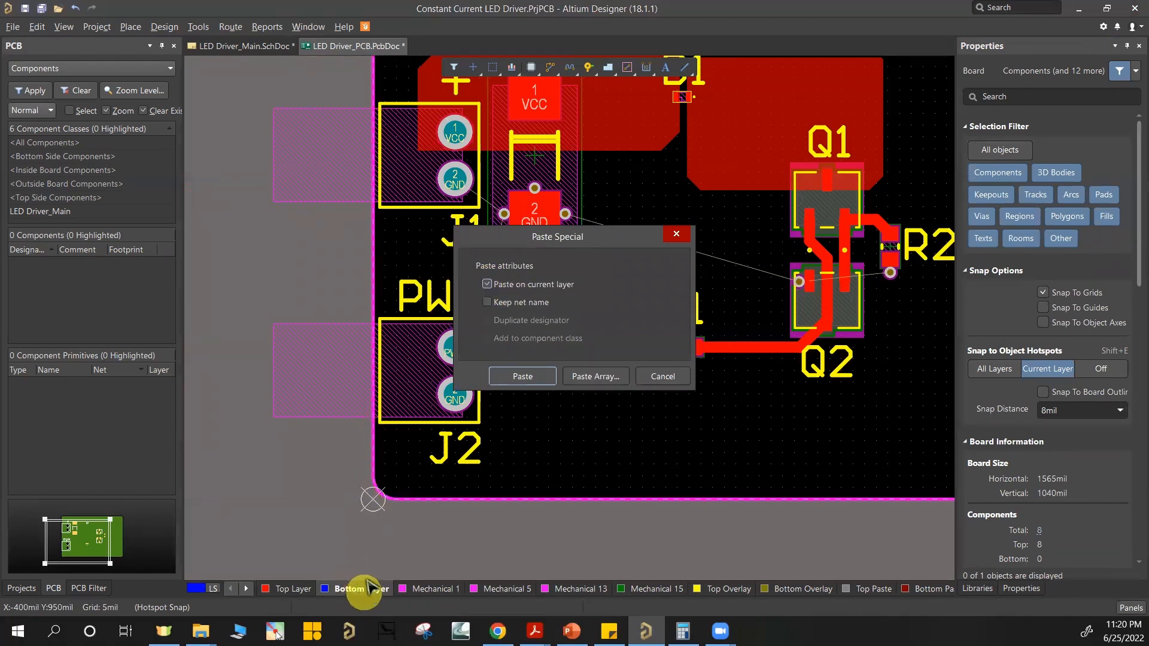
pyautogui.click(511, 304)
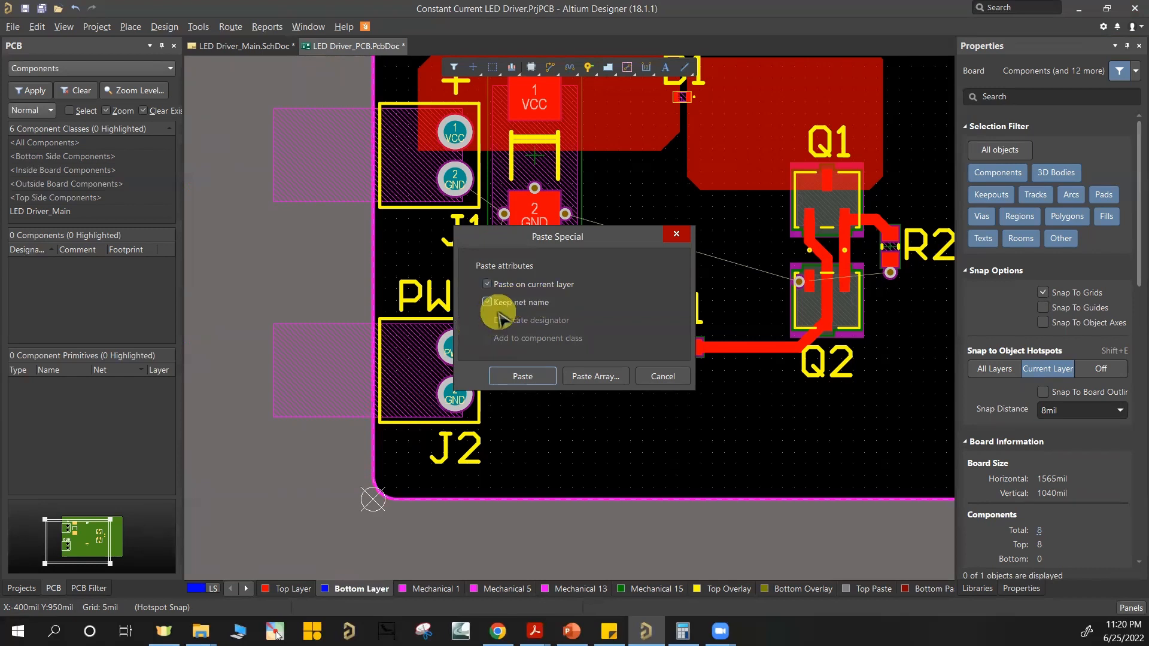
pyautogui.click(541, 378)
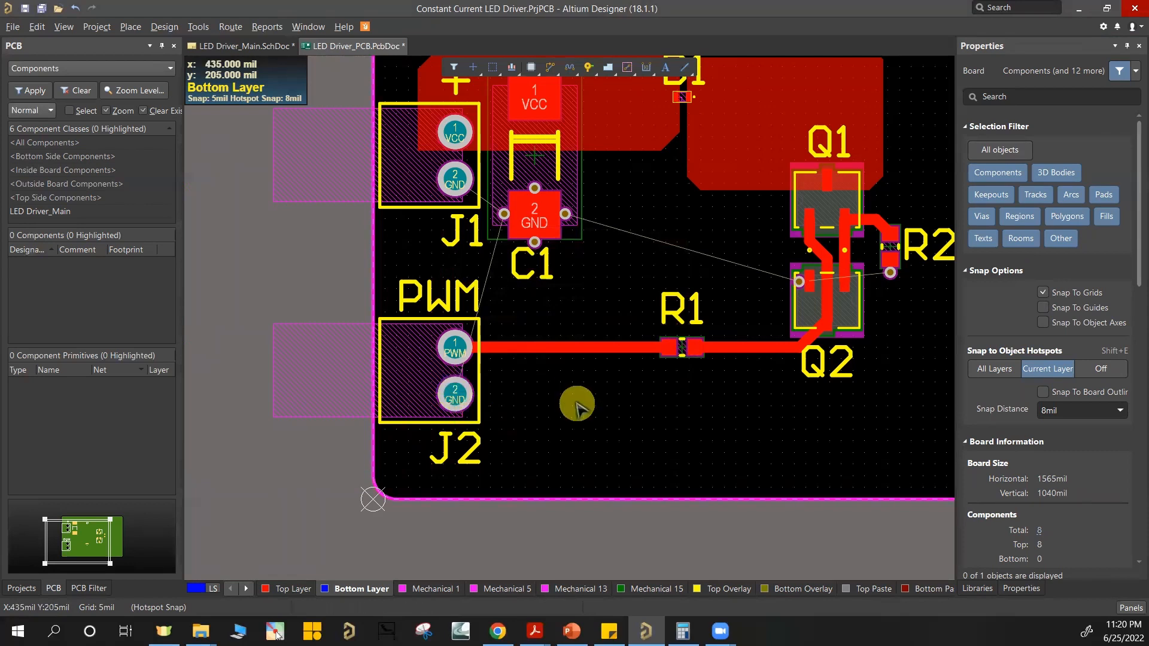
pyautogui.keyDown('ctrl'); pyautogui.scroll(-5, 703, 397); pyautogui.keyUp('ctrl')
pyautogui.moveTo(721, 388); pyautogui.dragTo(654, 402, button='right')
pyautogui.click(651, 421)
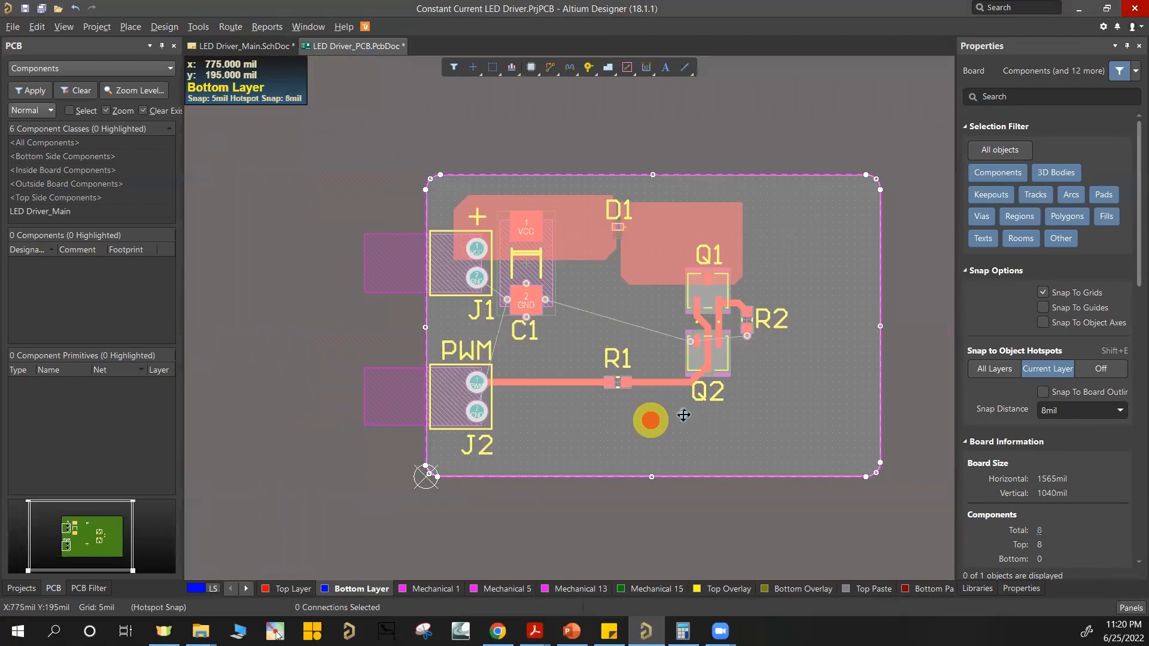
pyautogui.click(916, 314)
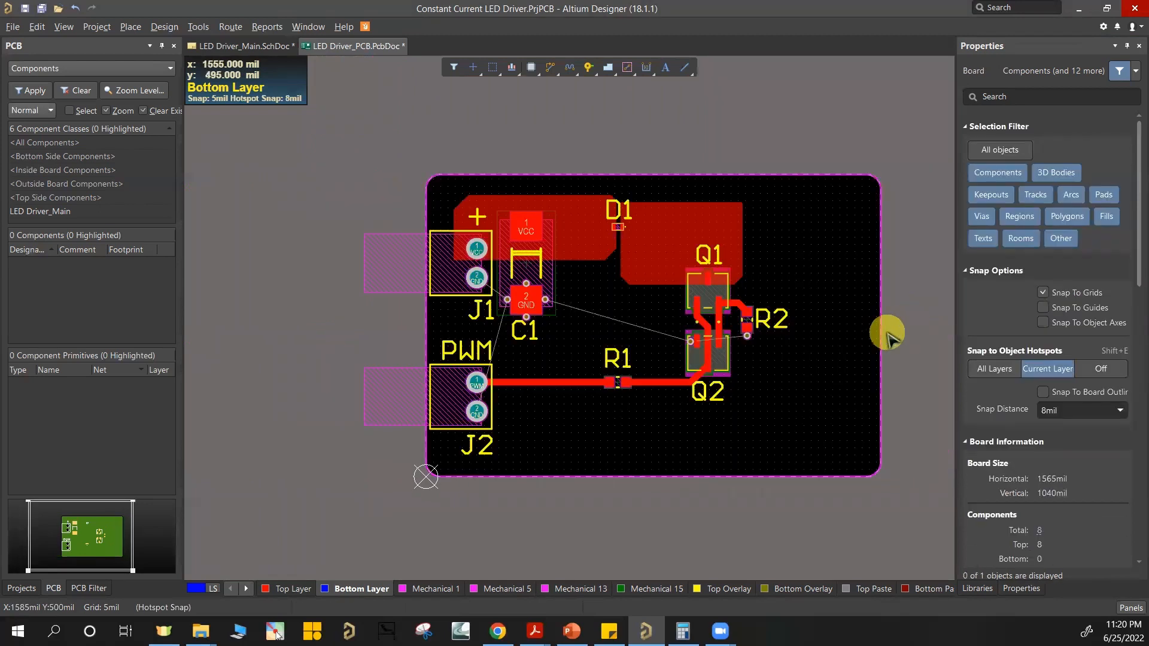
# Step: Repour all polygons on the board
pyautogui.keyDown('ctrl'); pyautogui.scroll(3, 884, 333); pyautogui.keyUp('ctrl')
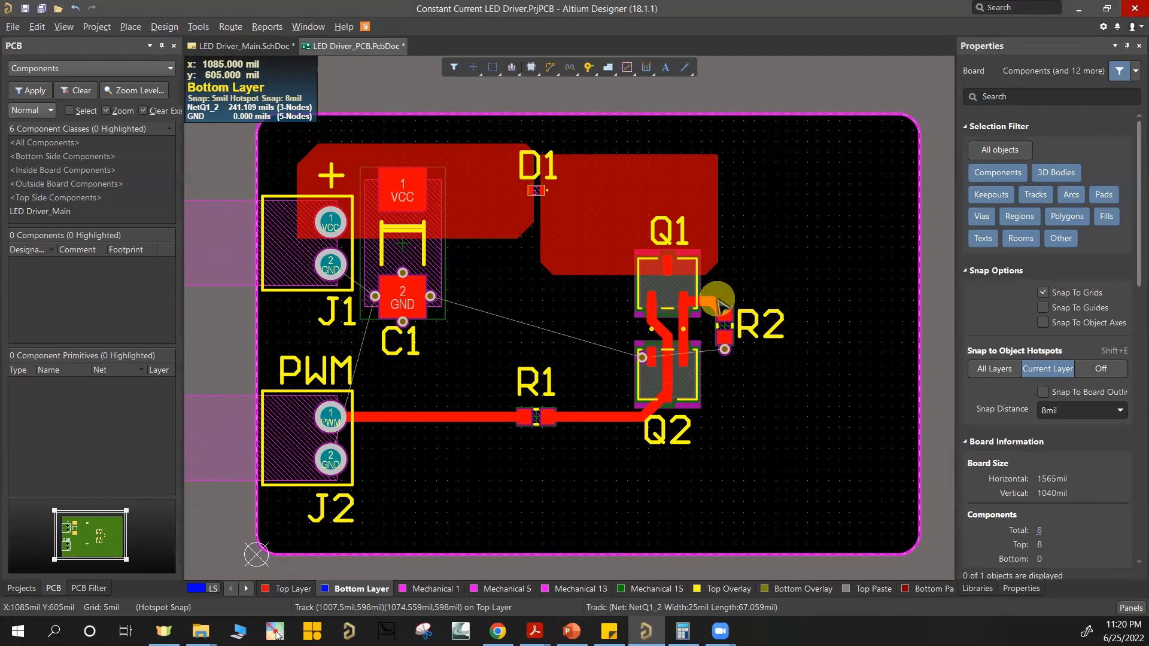
pyautogui.click(719, 305)
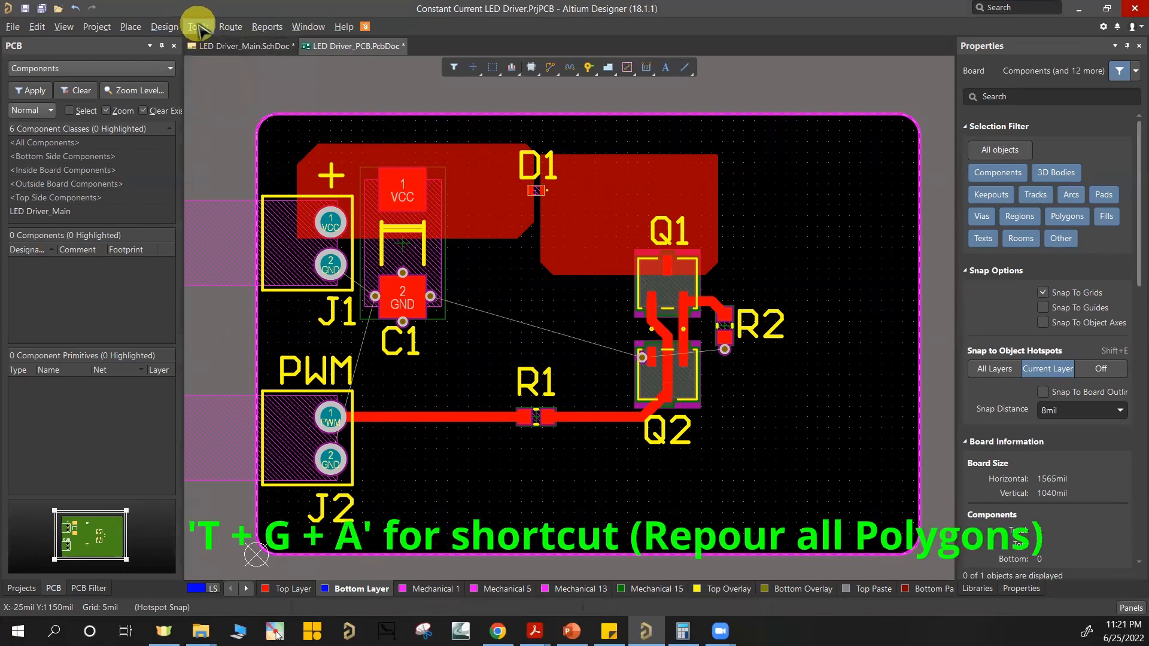
pyautogui.press('t')
pyautogui.press('g')
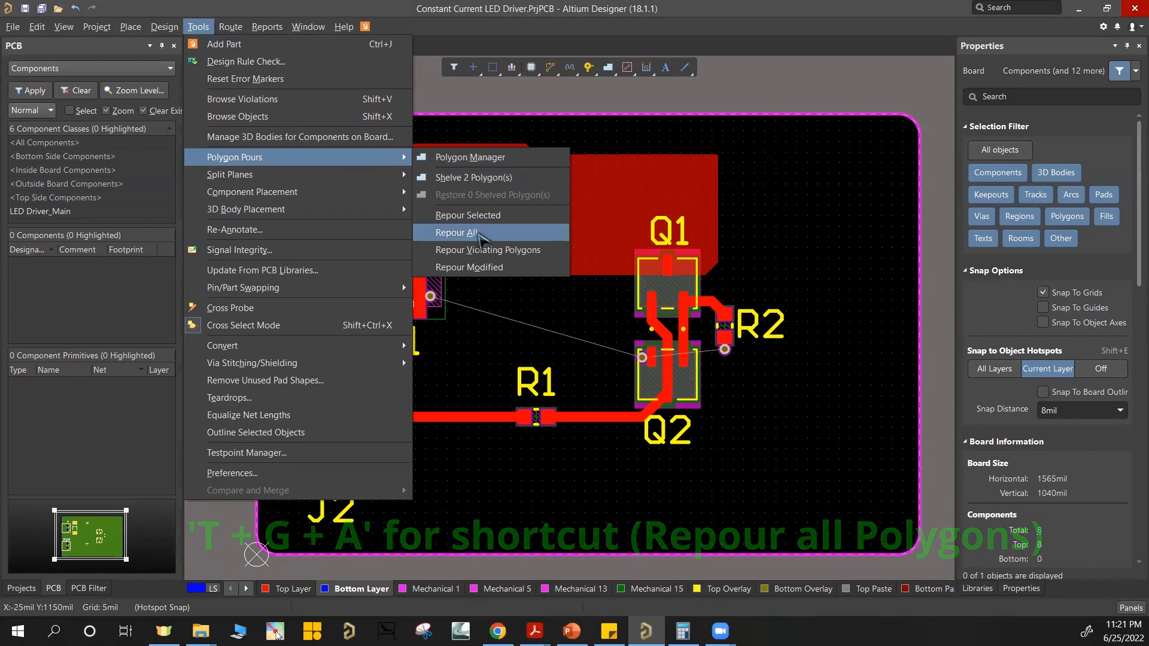
pyautogui.click(478, 234)
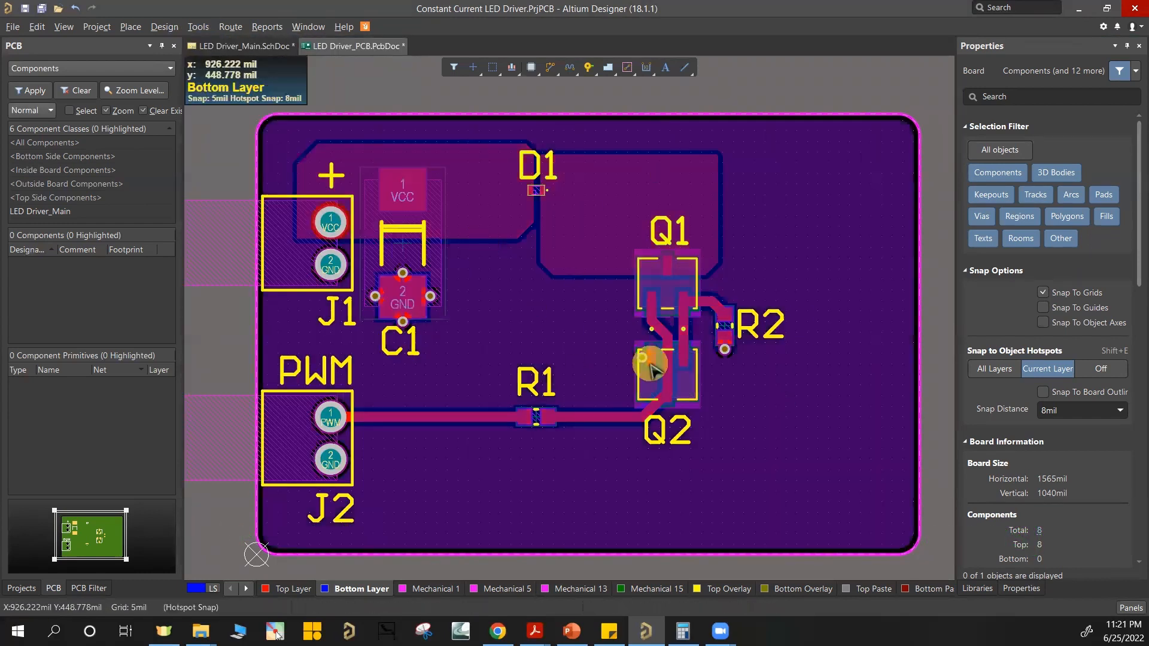
# Step: Examine the GND copper on the Top Layer and the Bottom Layer in turn, ending with the Top Layer active
pyautogui.click(293, 588)
pyautogui.click(841, 246)
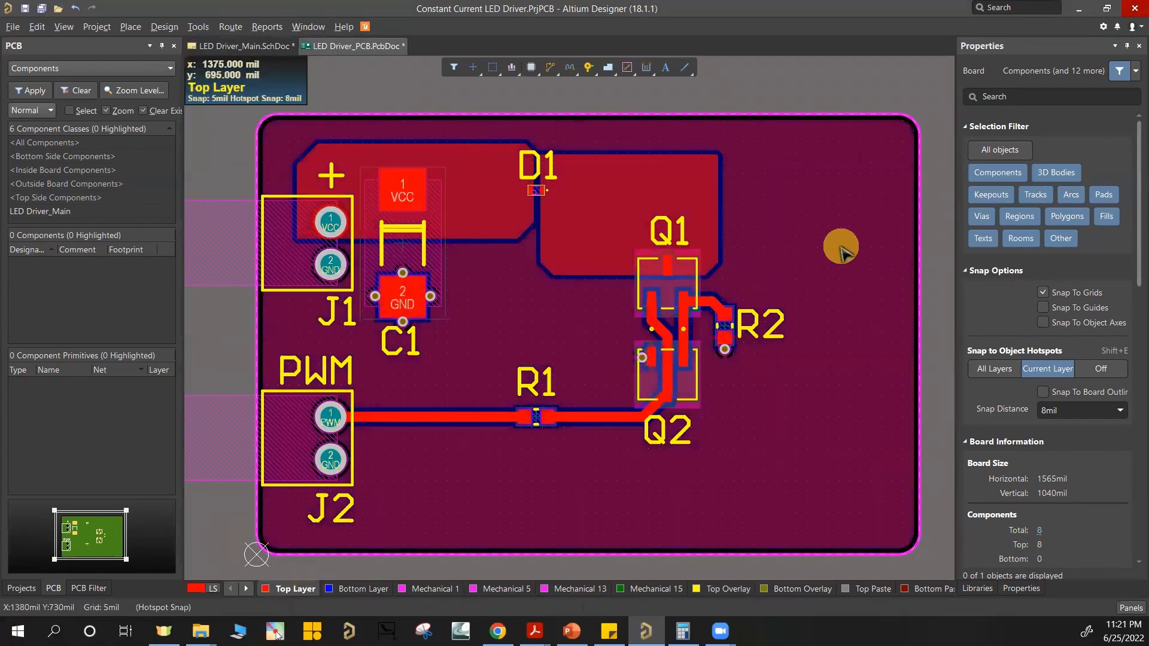
pyautogui.click(856, 96)
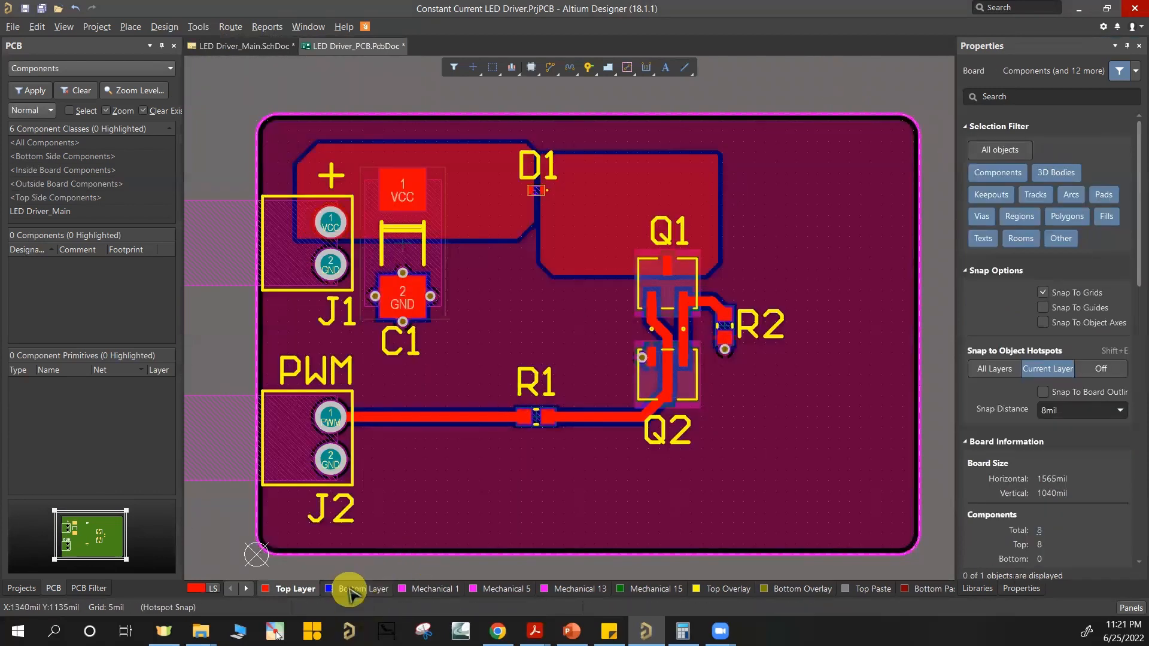
pyautogui.click(349, 589)
pyautogui.click(844, 187)
pyautogui.click(863, 87)
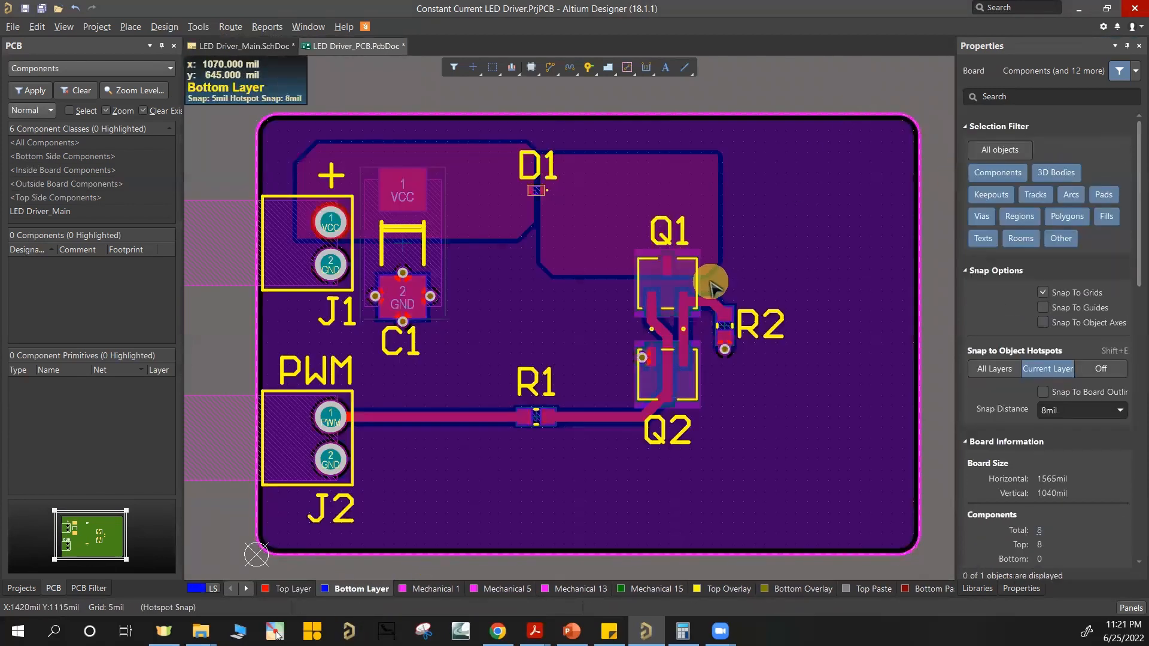
pyautogui.click(293, 589)
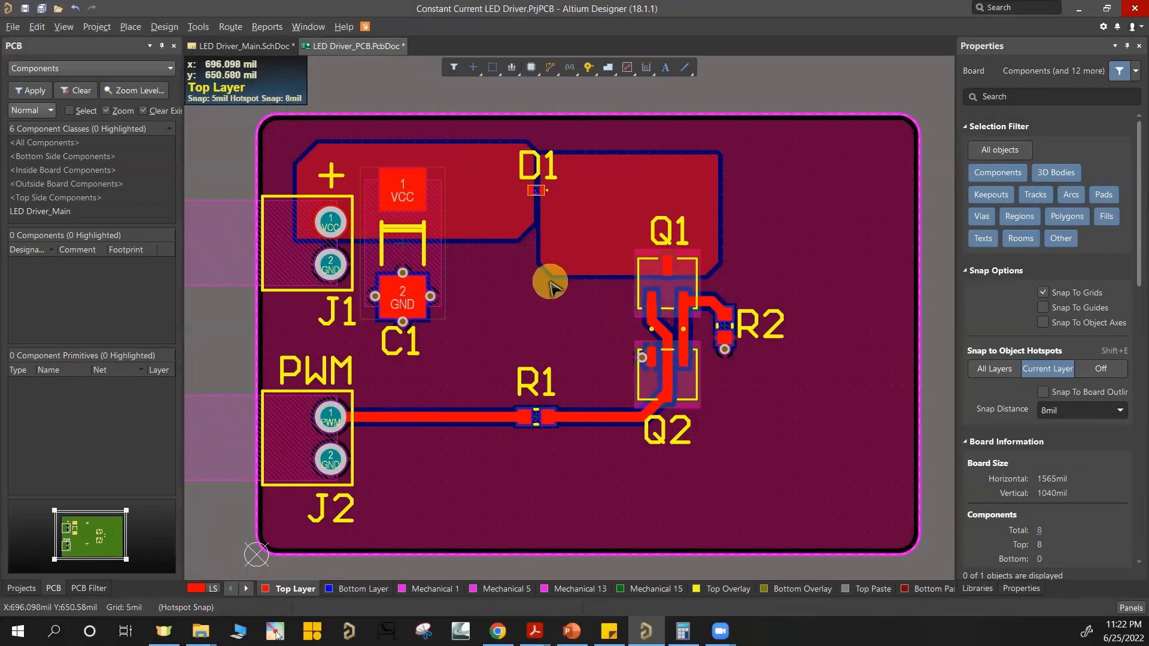
# Step: Add stitching vias to the GND net across the board on a 100 mil grid
pyautogui.click(198, 26)
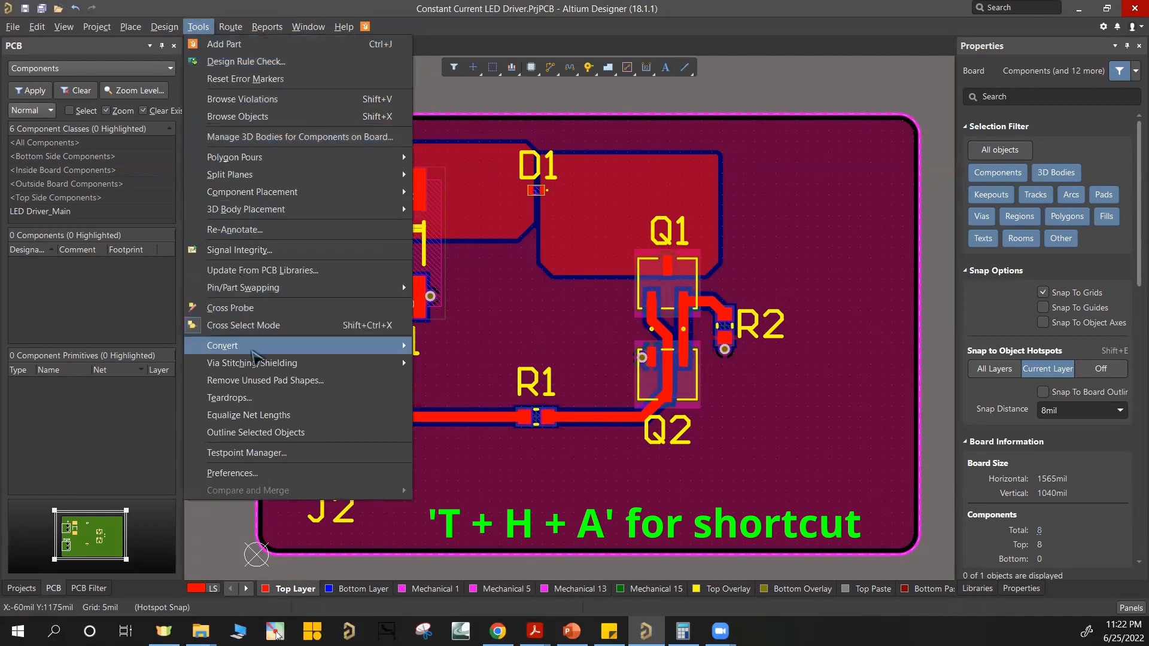
pyautogui.moveTo(263, 366)
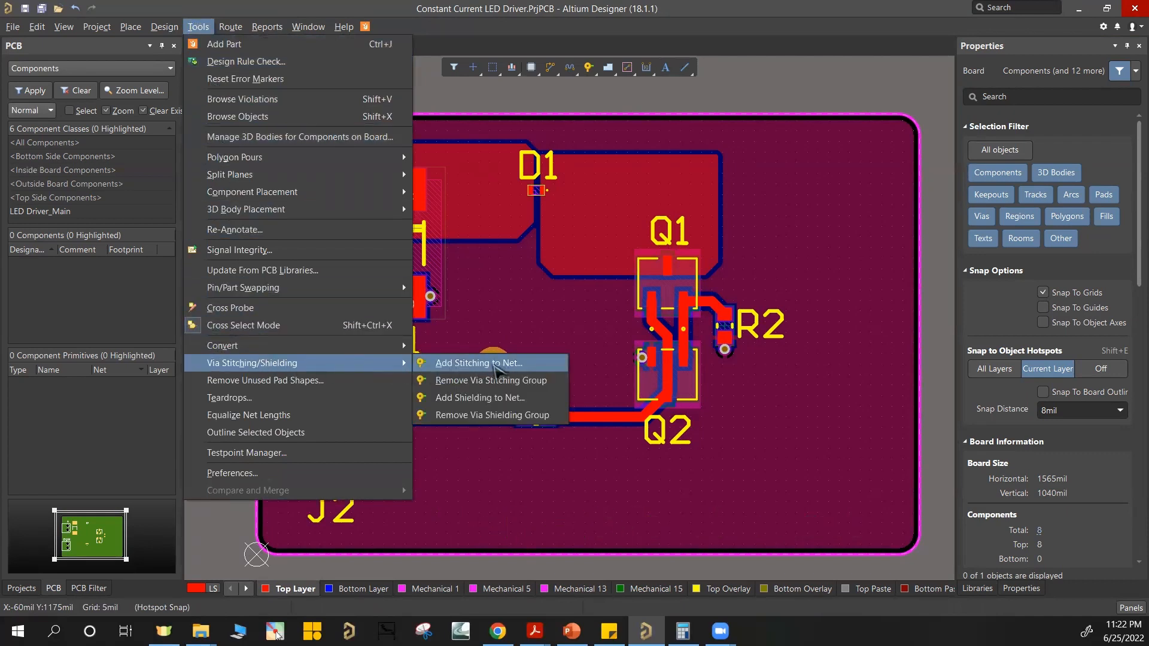
pyautogui.click(501, 370)
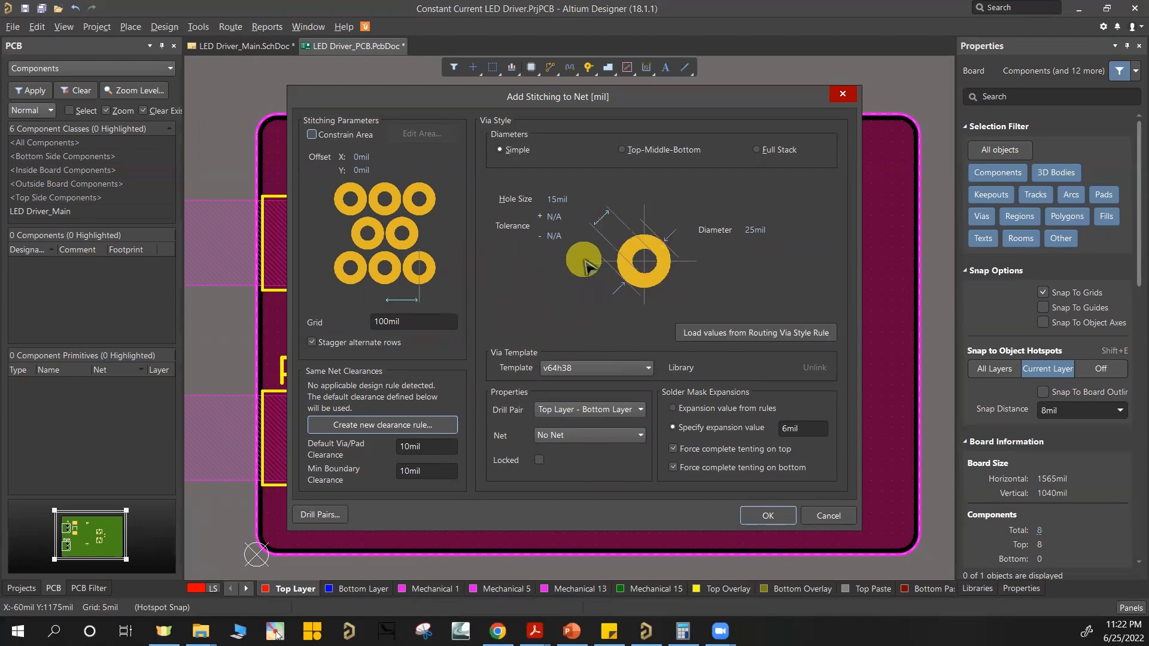
pyautogui.doubleClick(405, 322)
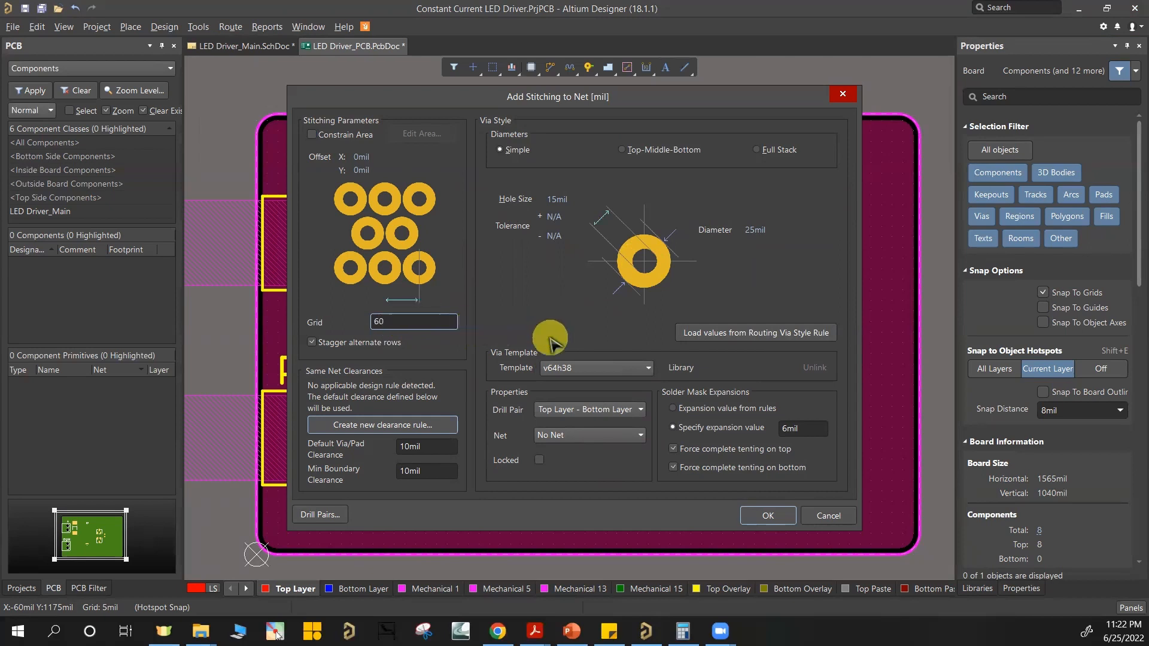
pyautogui.doubleClick(425, 320)
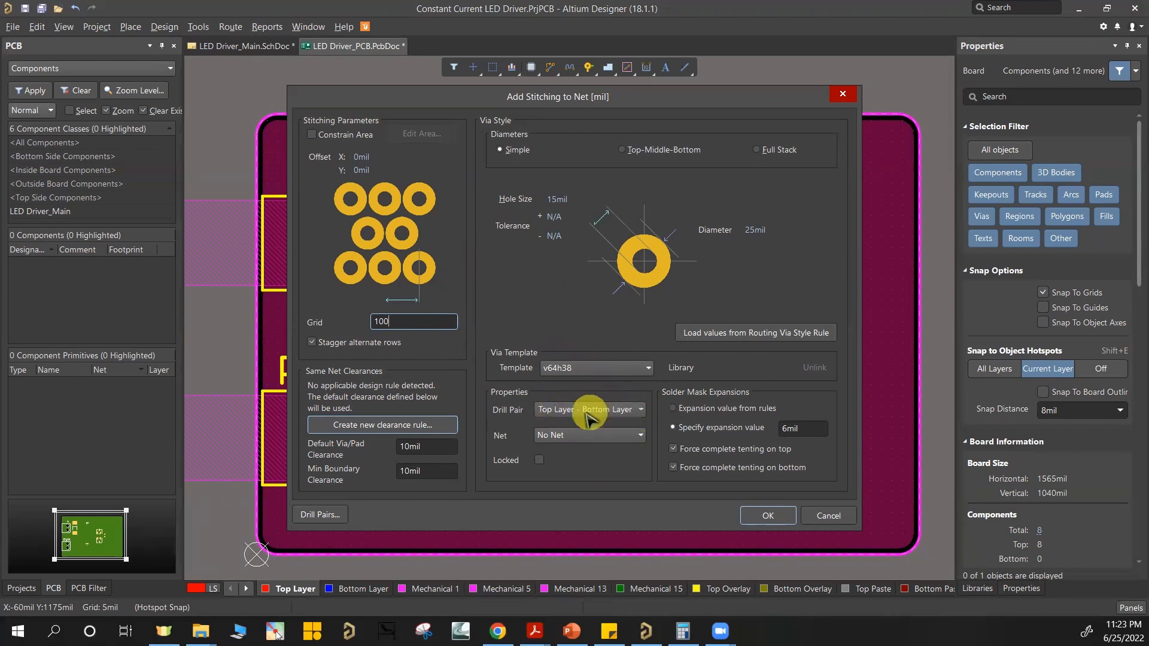
pyautogui.click(577, 436)
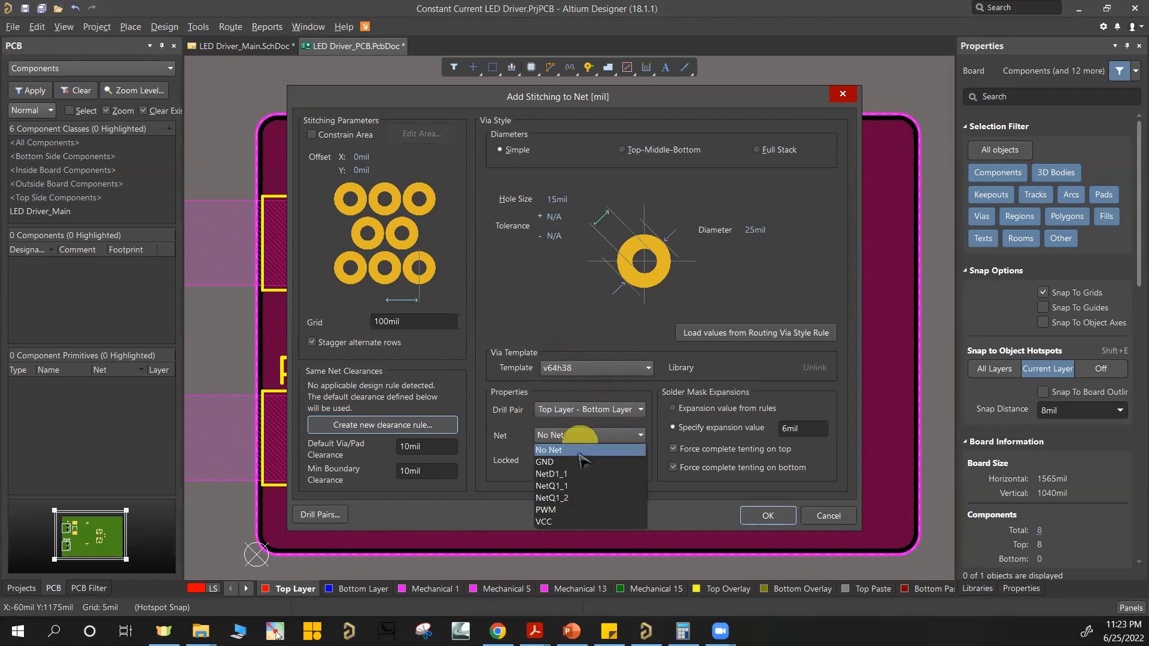
pyautogui.click(579, 463)
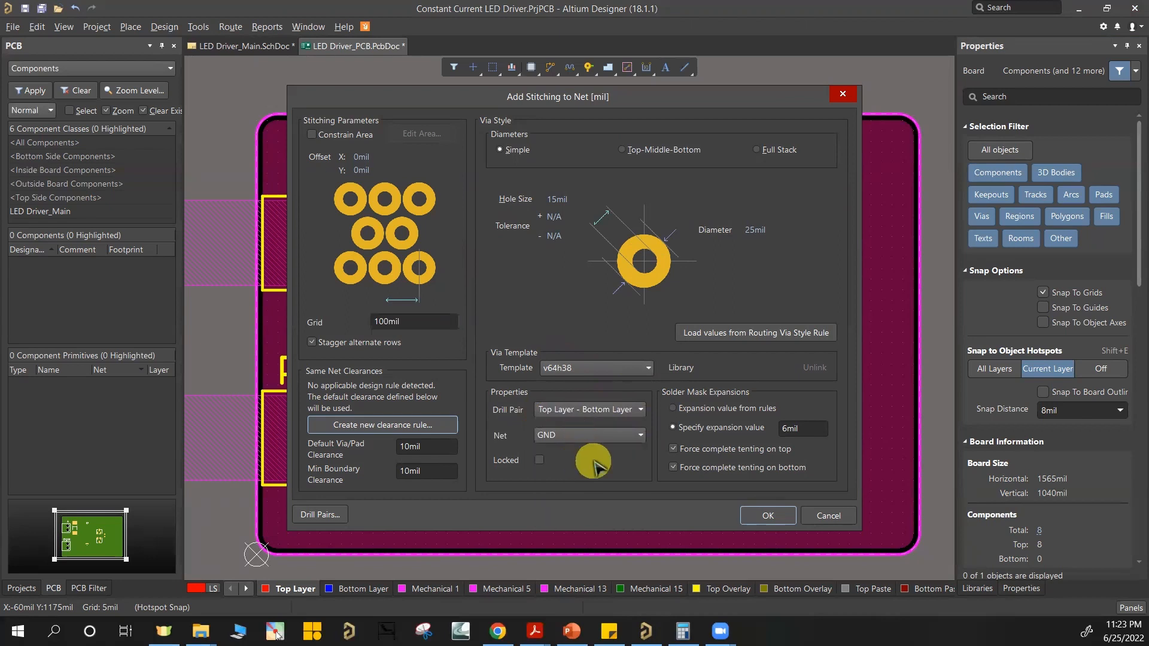
pyautogui.click(768, 516)
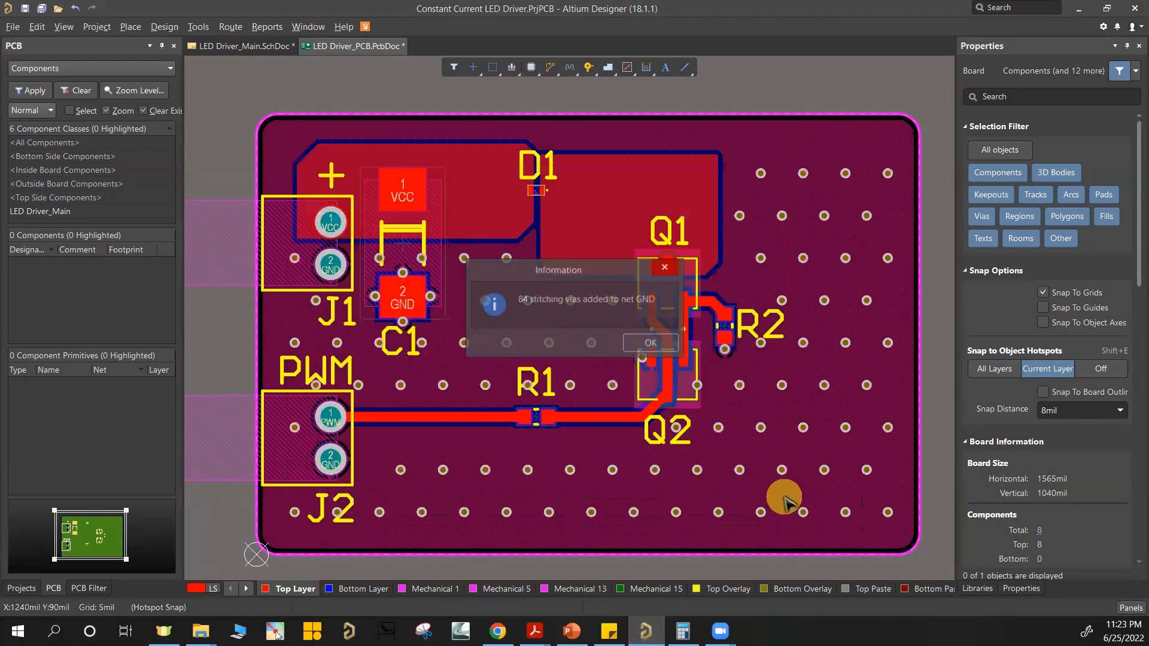
pyautogui.click(655, 341)
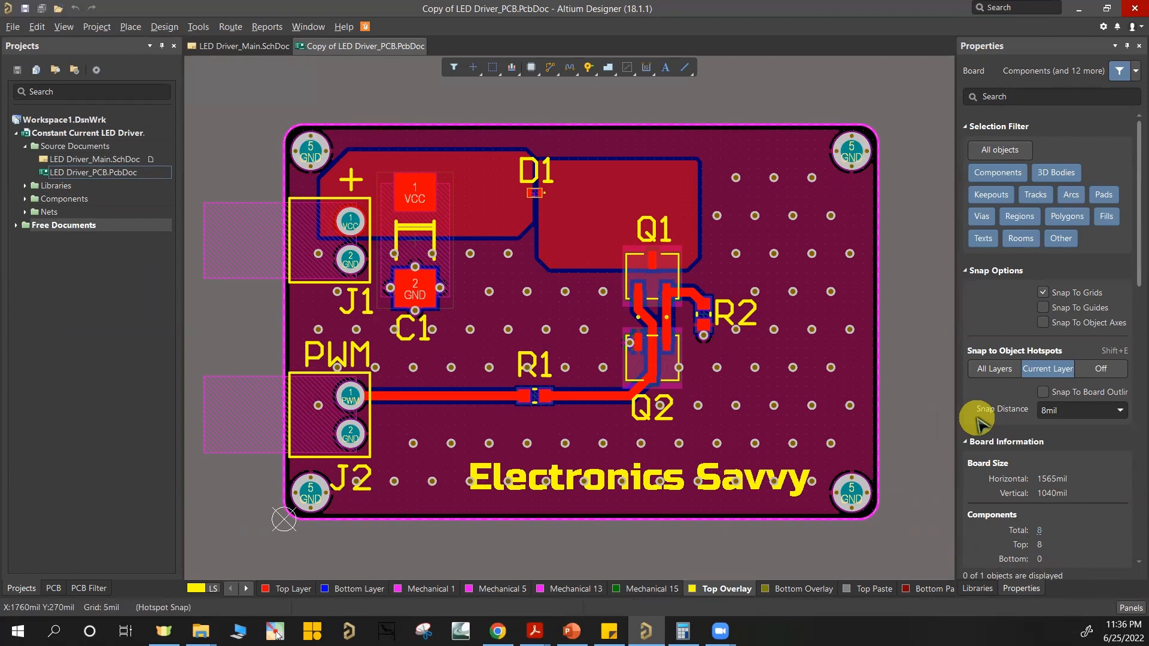
# Step: Show the completed board in the 3D view
pyautogui.press('3')
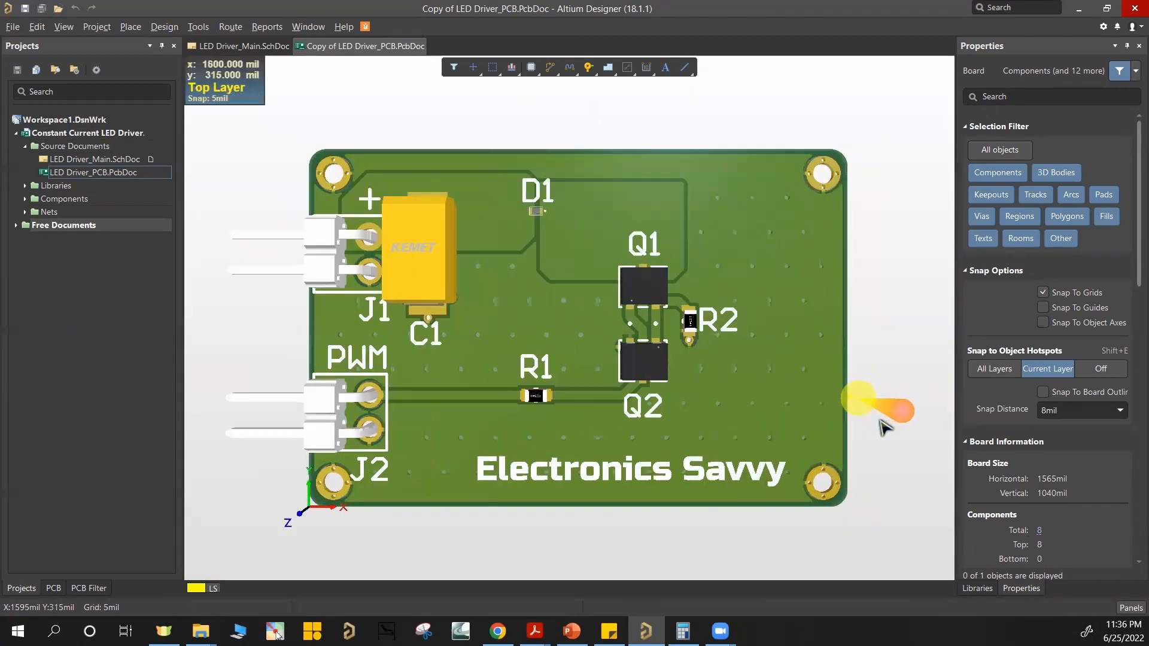